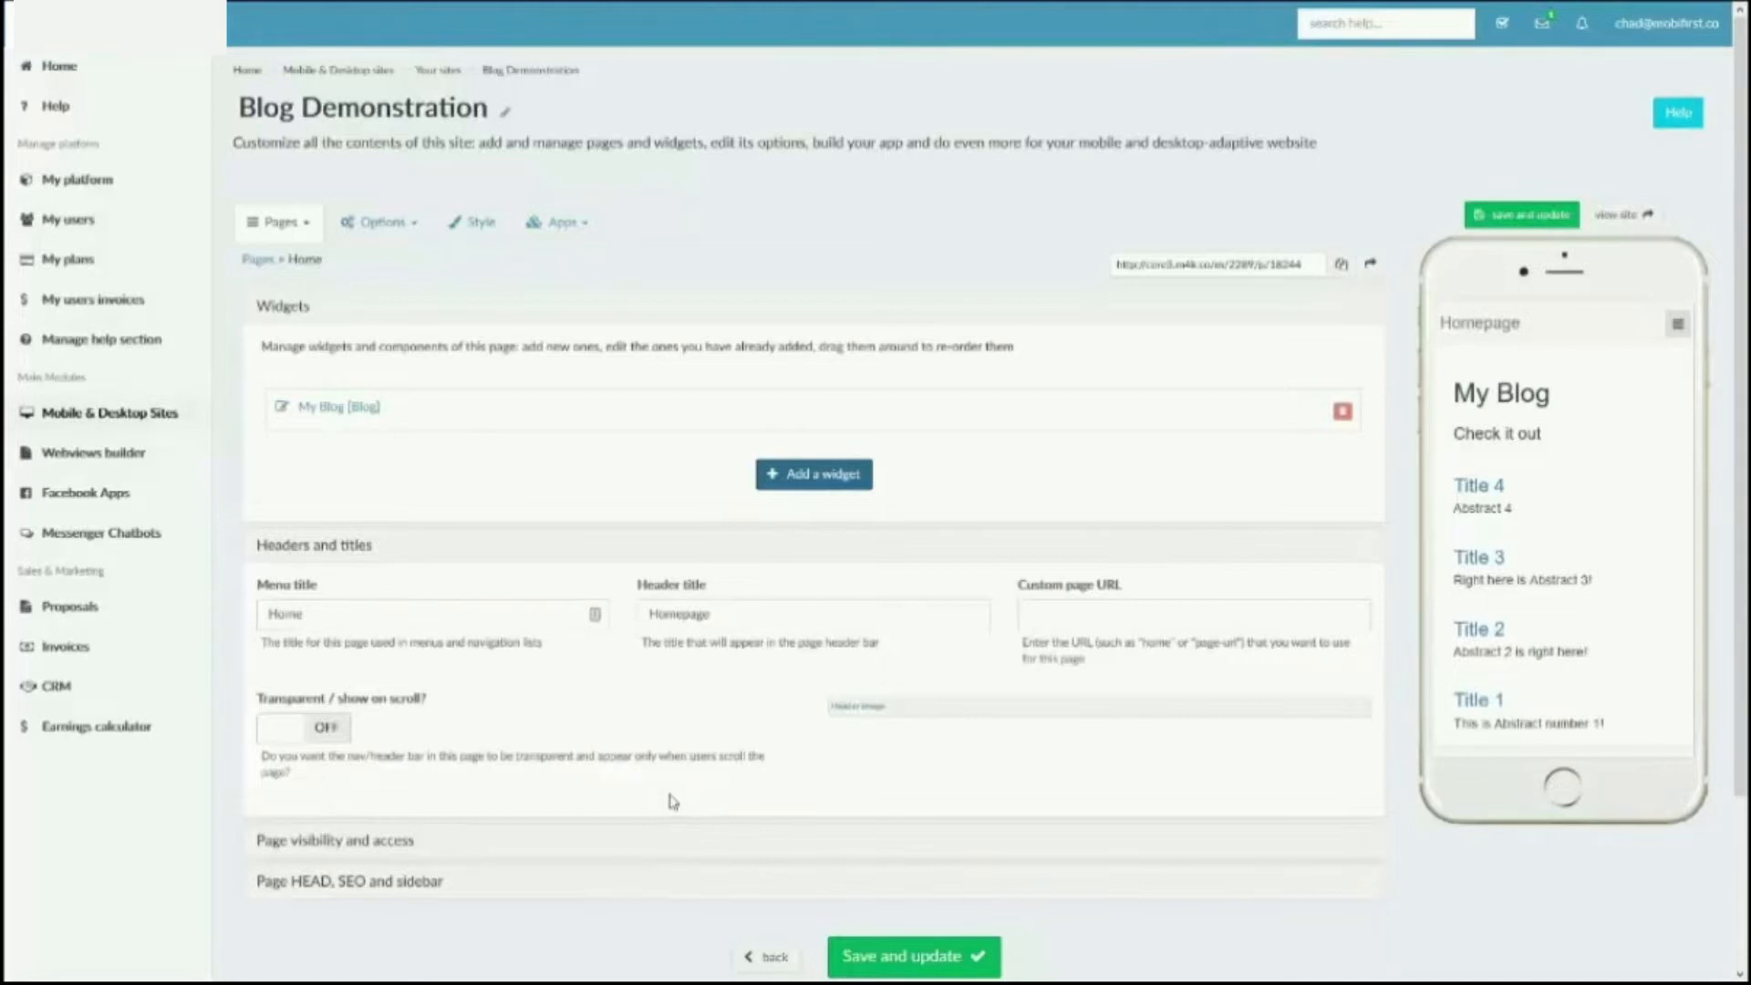
- Look over the library of widgets that can be added to the Home page
click(830, 486)
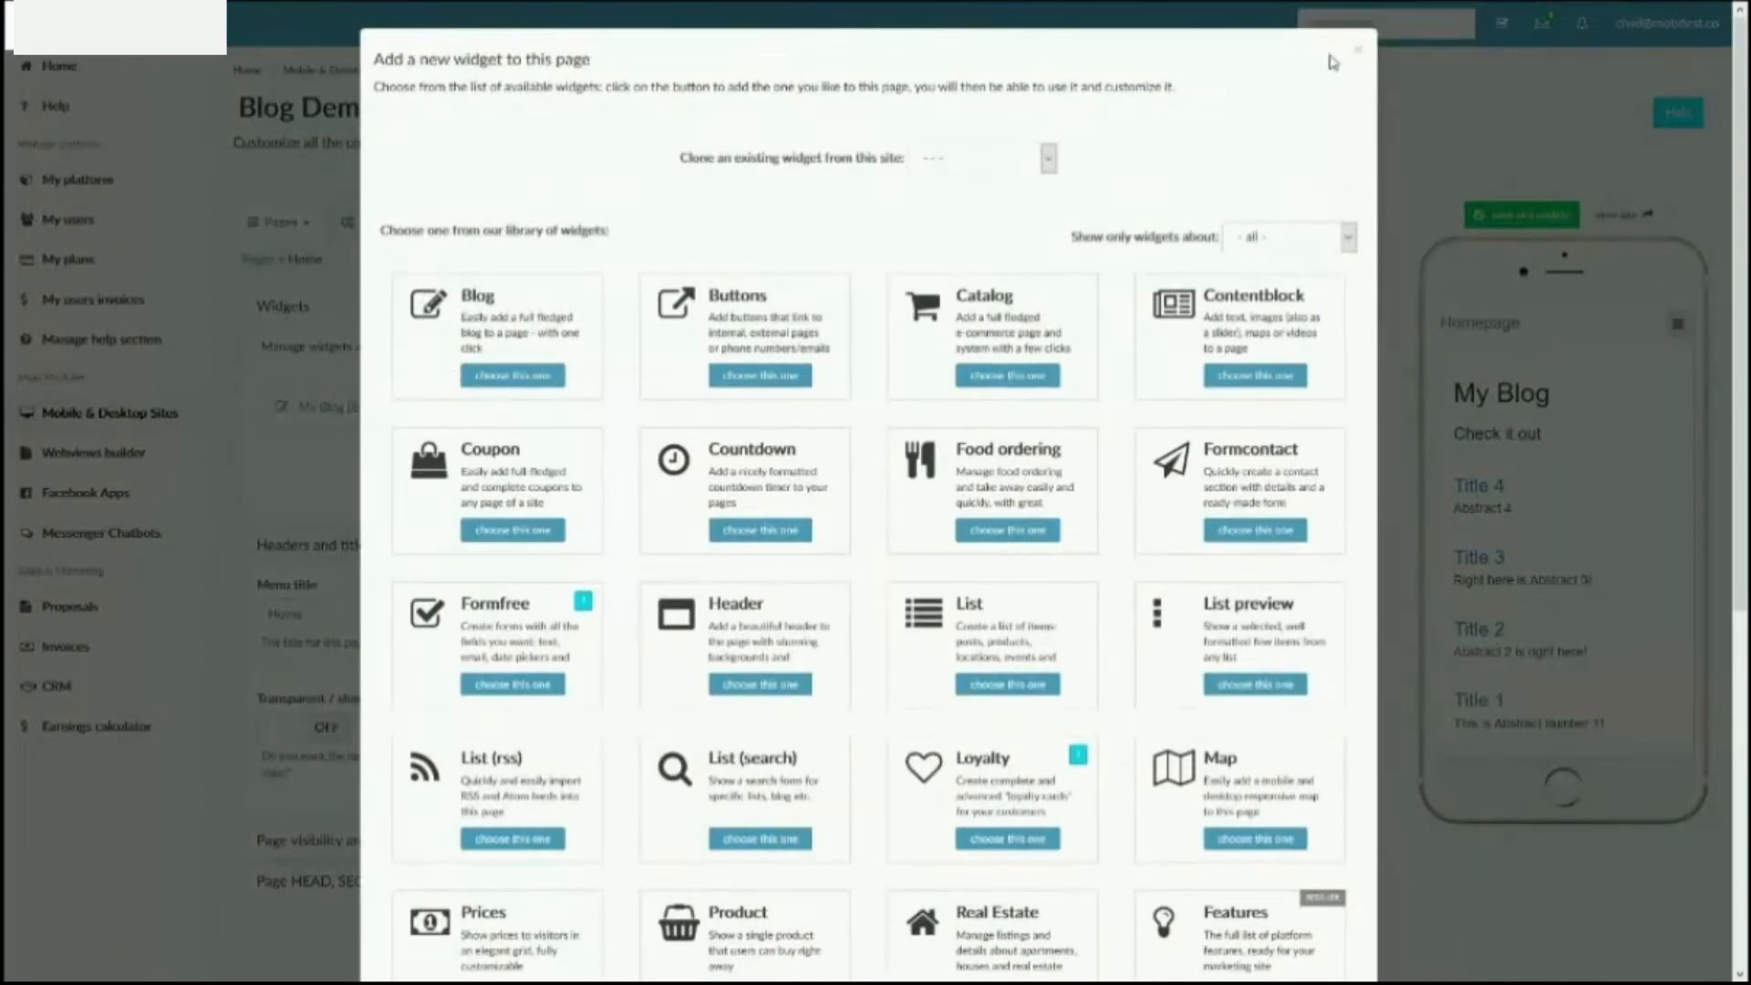
click(1356, 53)
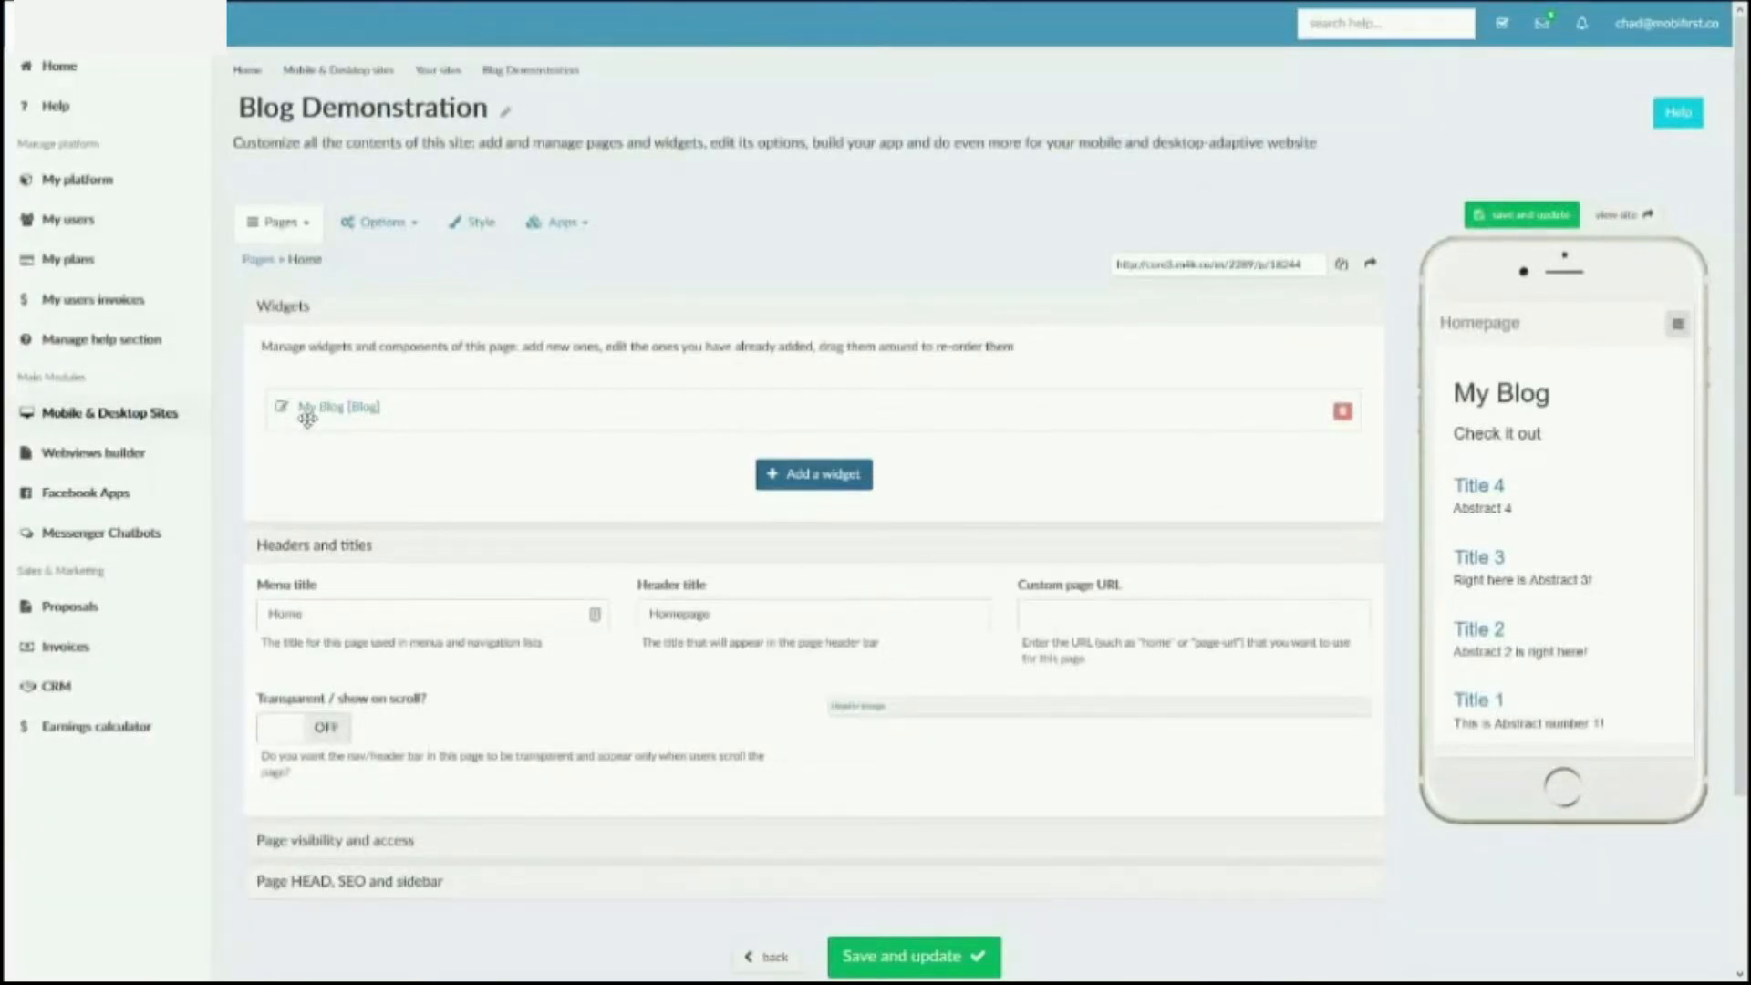
- Open the My Blog widget, check its intro title and sub-title, and open the Title 1 list item for editing
click(369, 410)
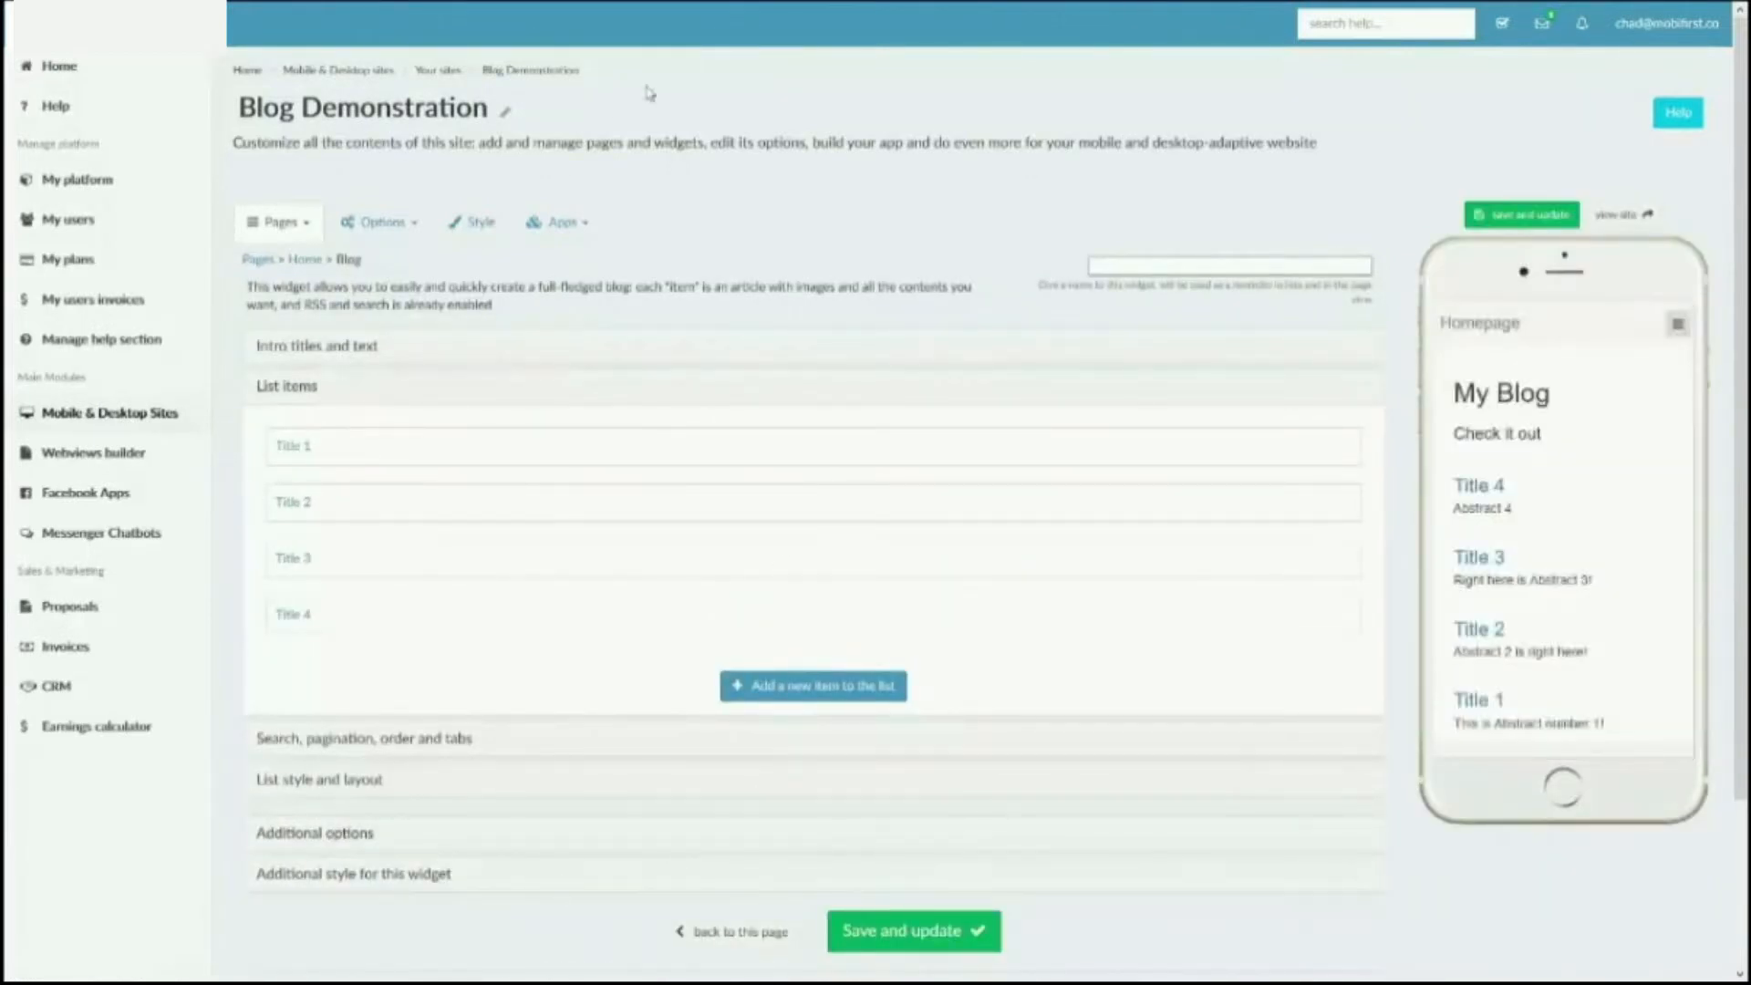
click(345, 352)
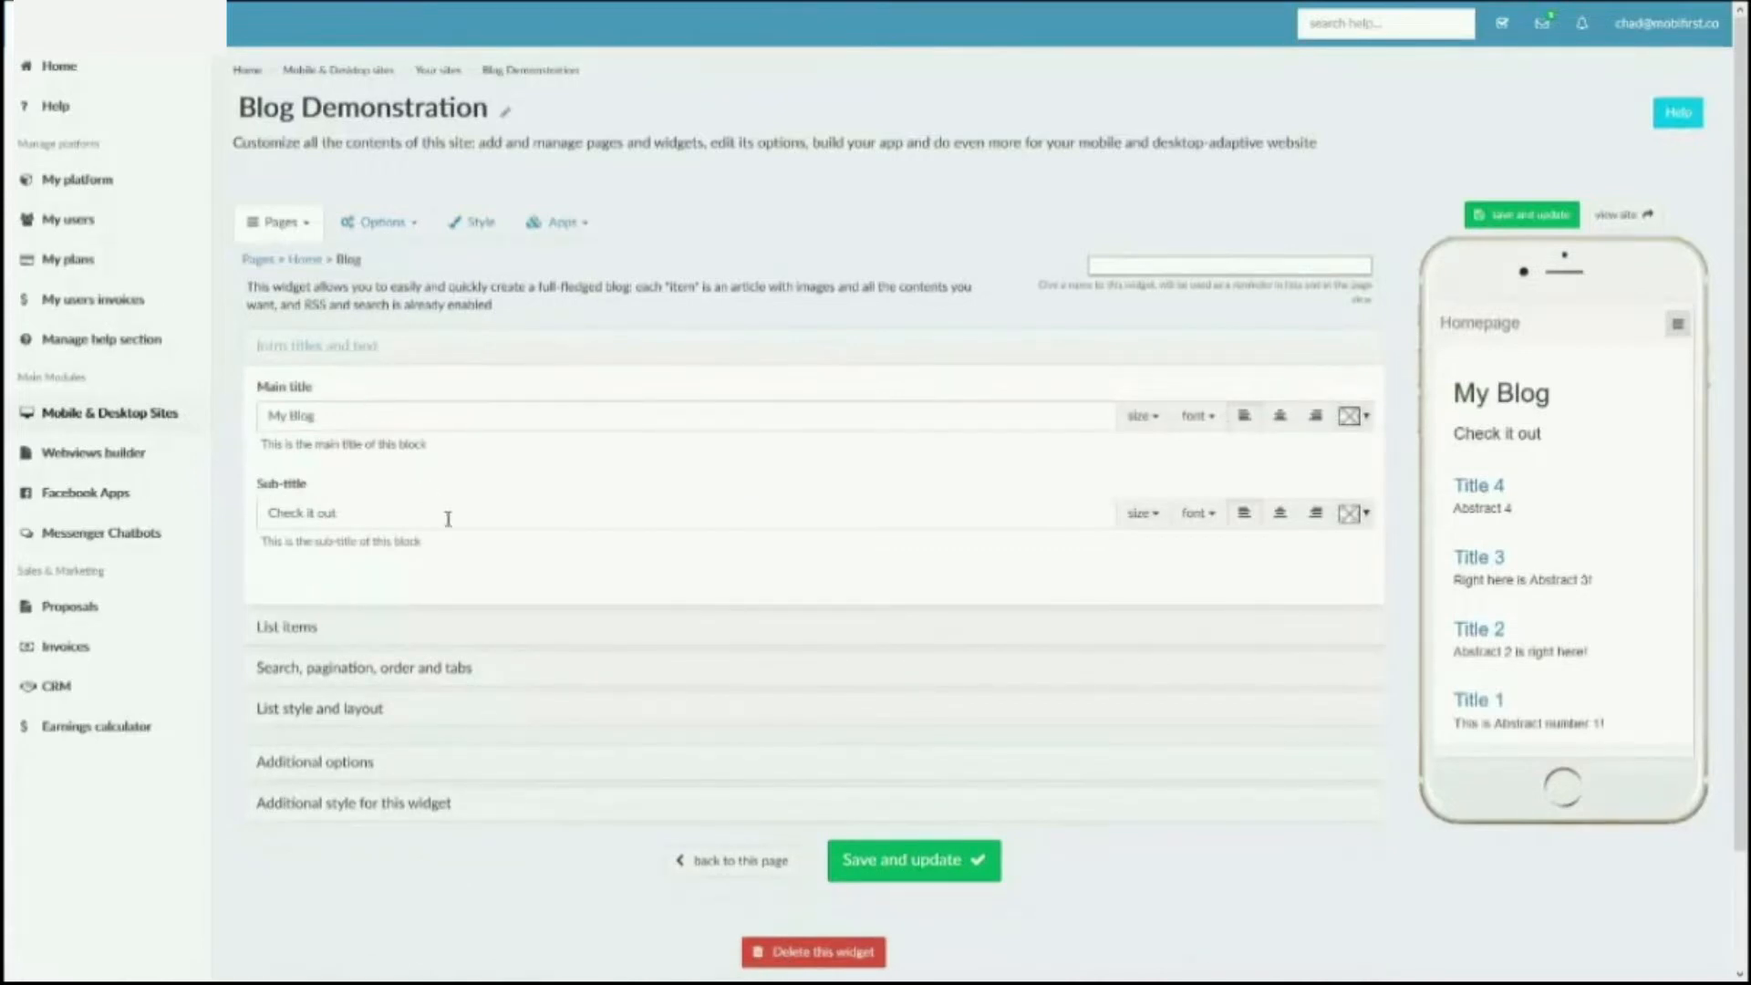
click(269, 628)
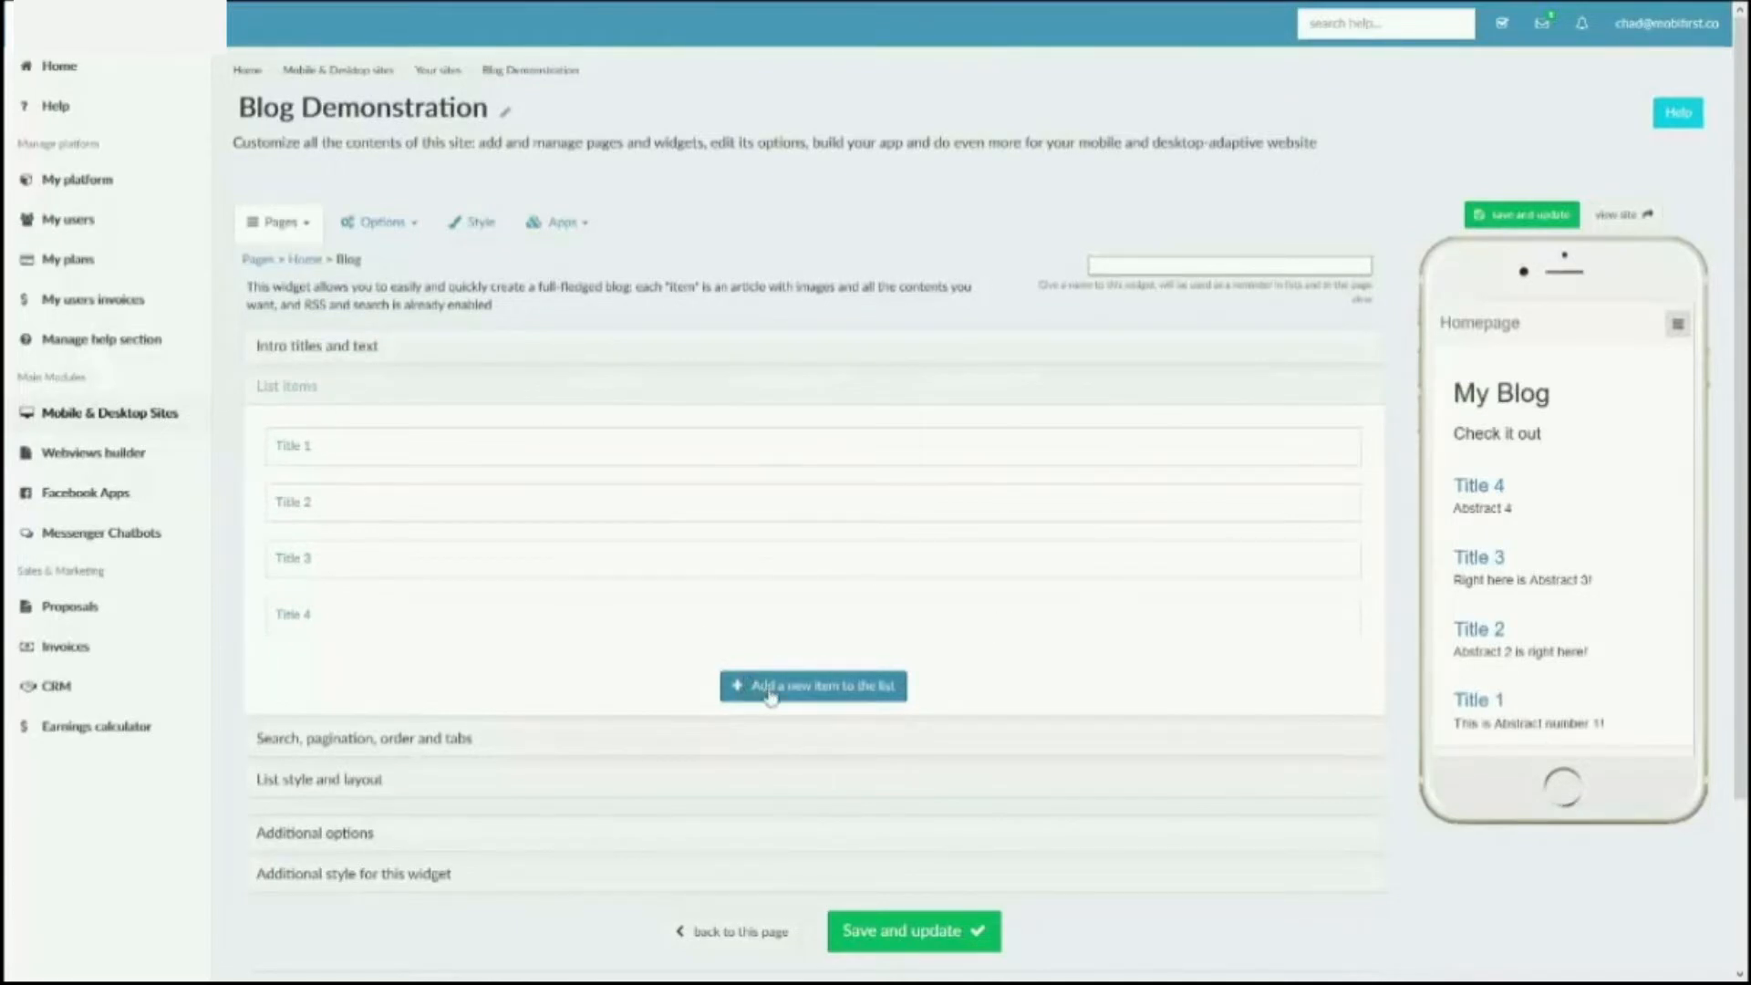
click(304, 456)
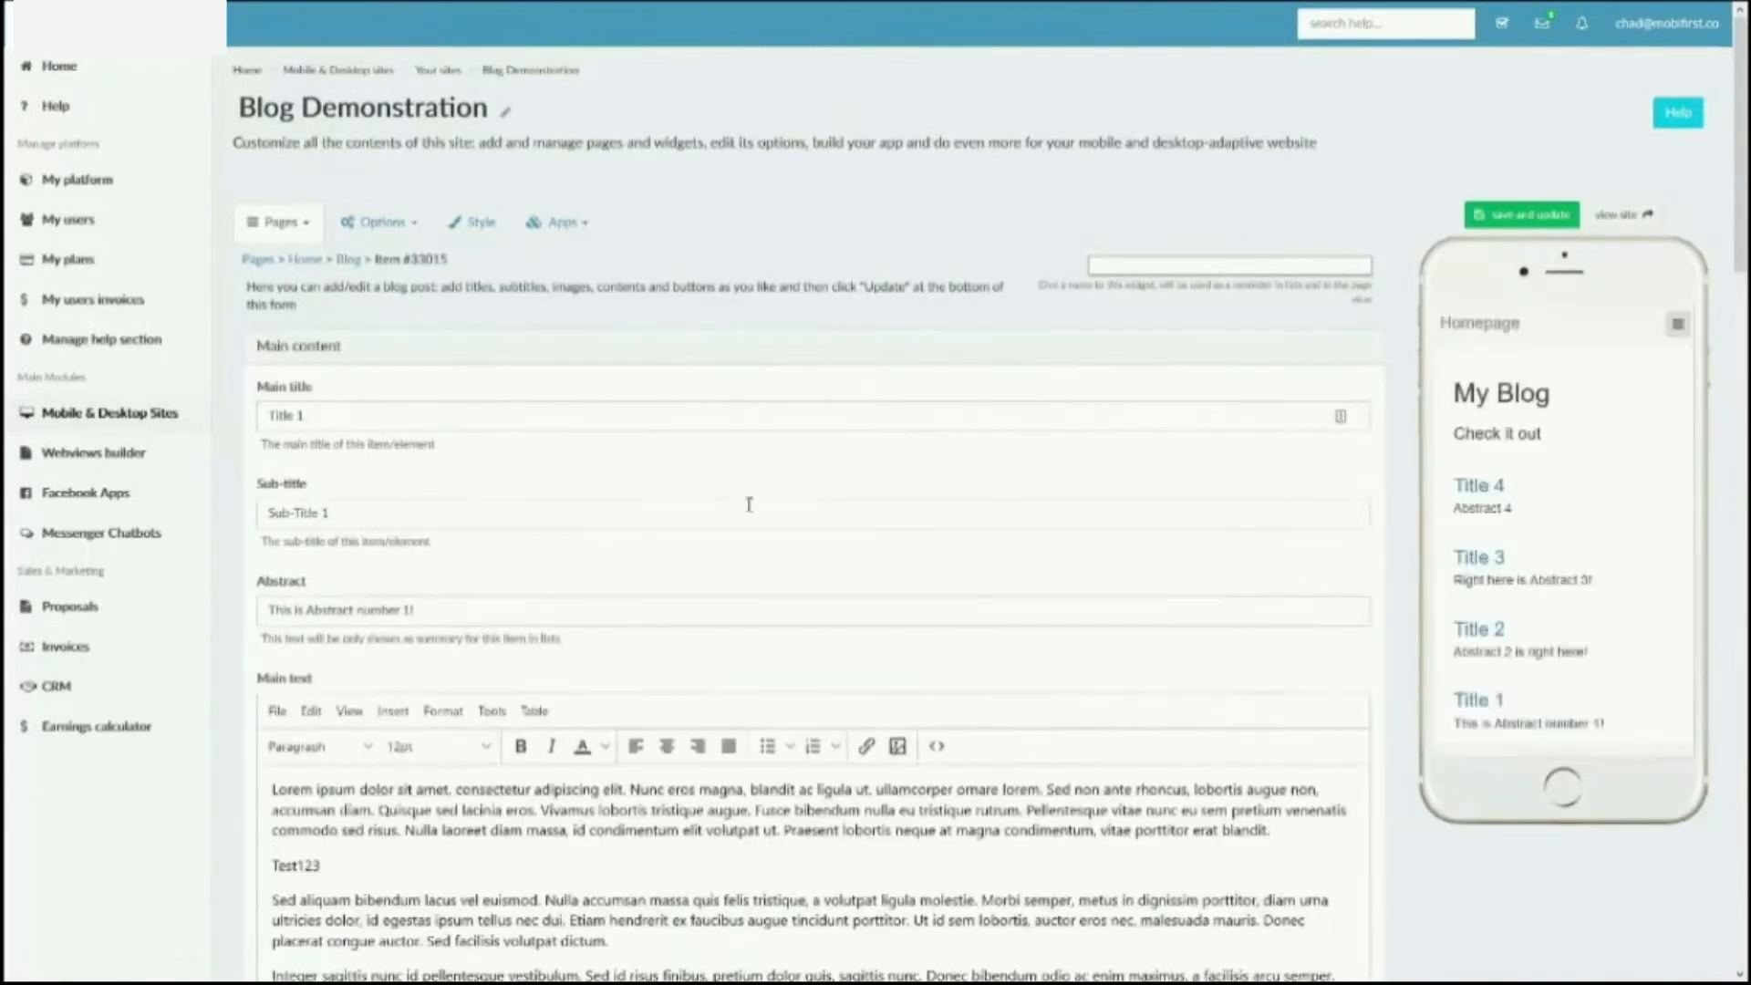
- Open the Title 1 post in the phone preview and compare its title, sub-title and list abstract with the form fields
click(1471, 702)
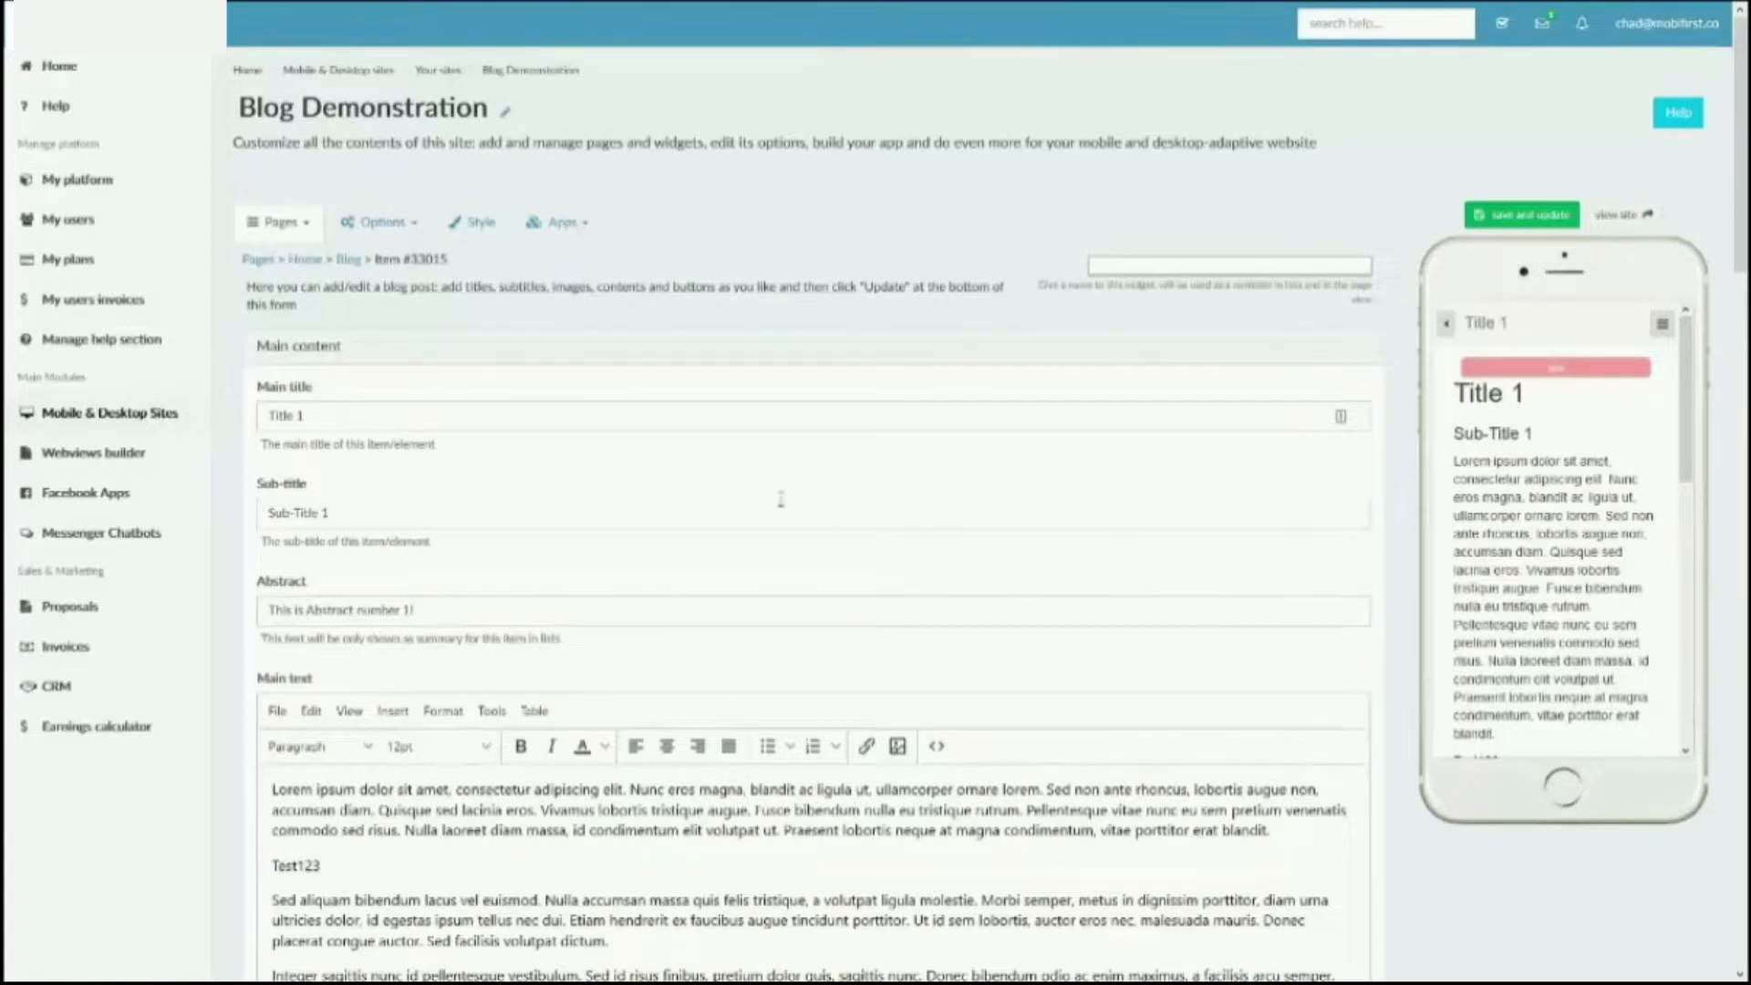
triple_click(439, 413)
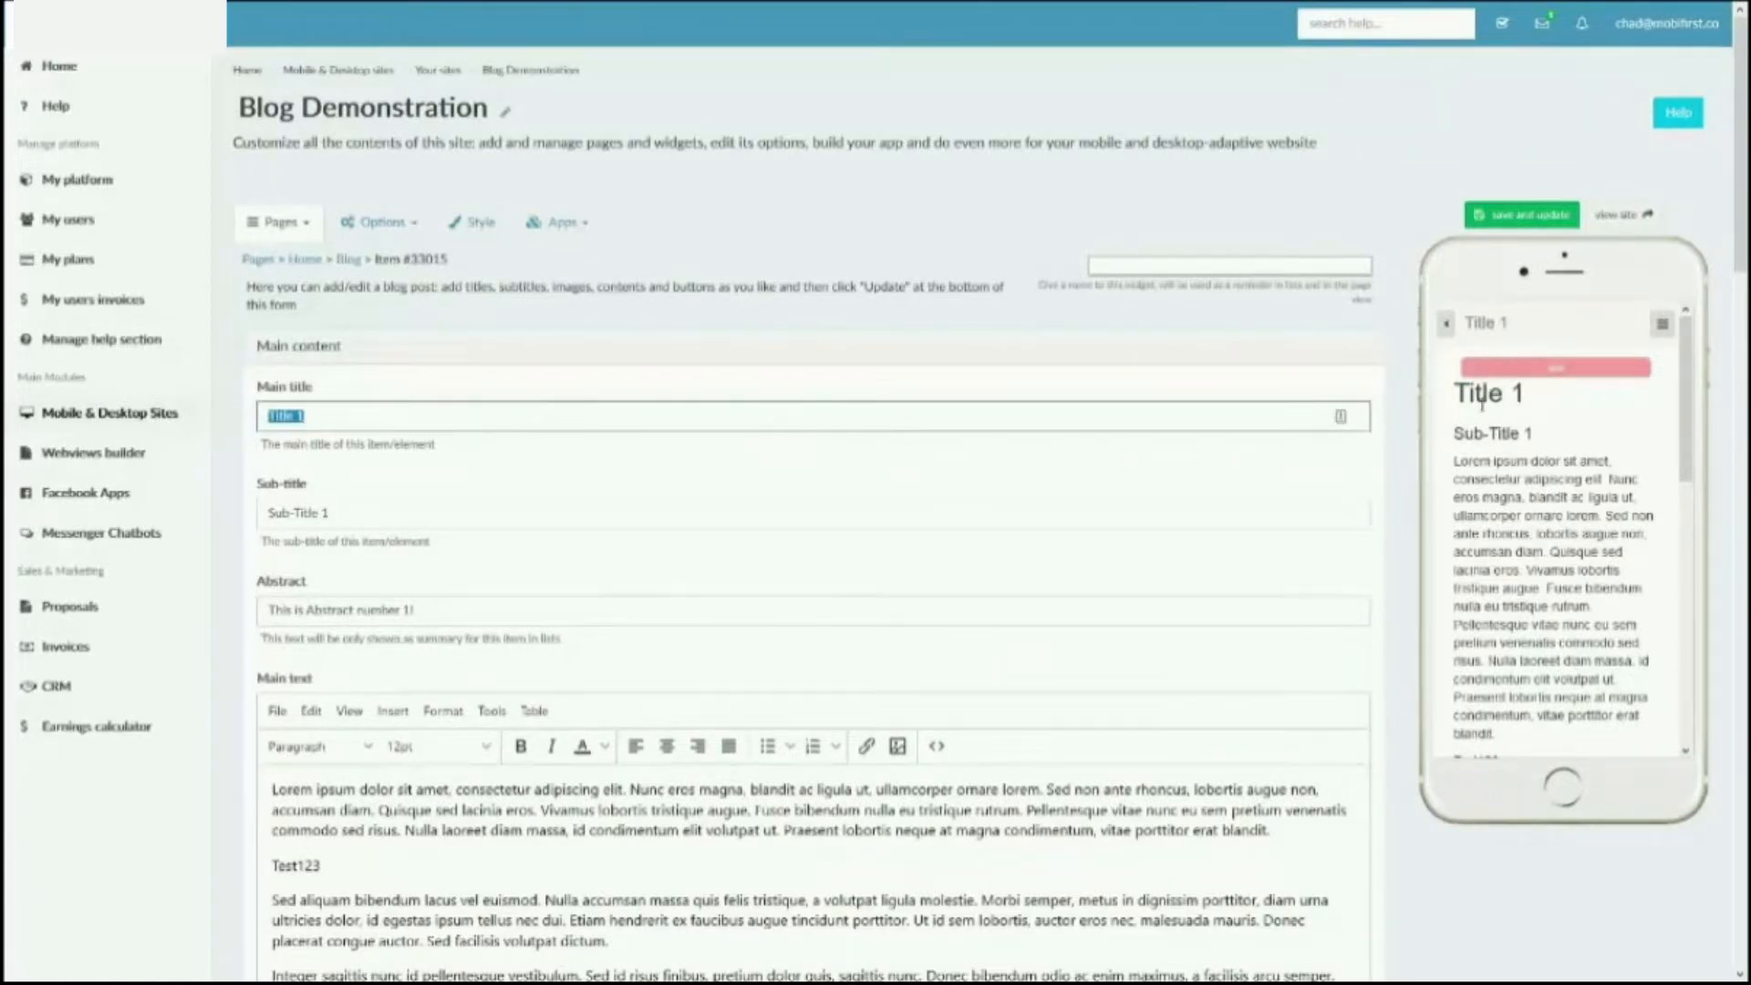
triple_click(420, 511)
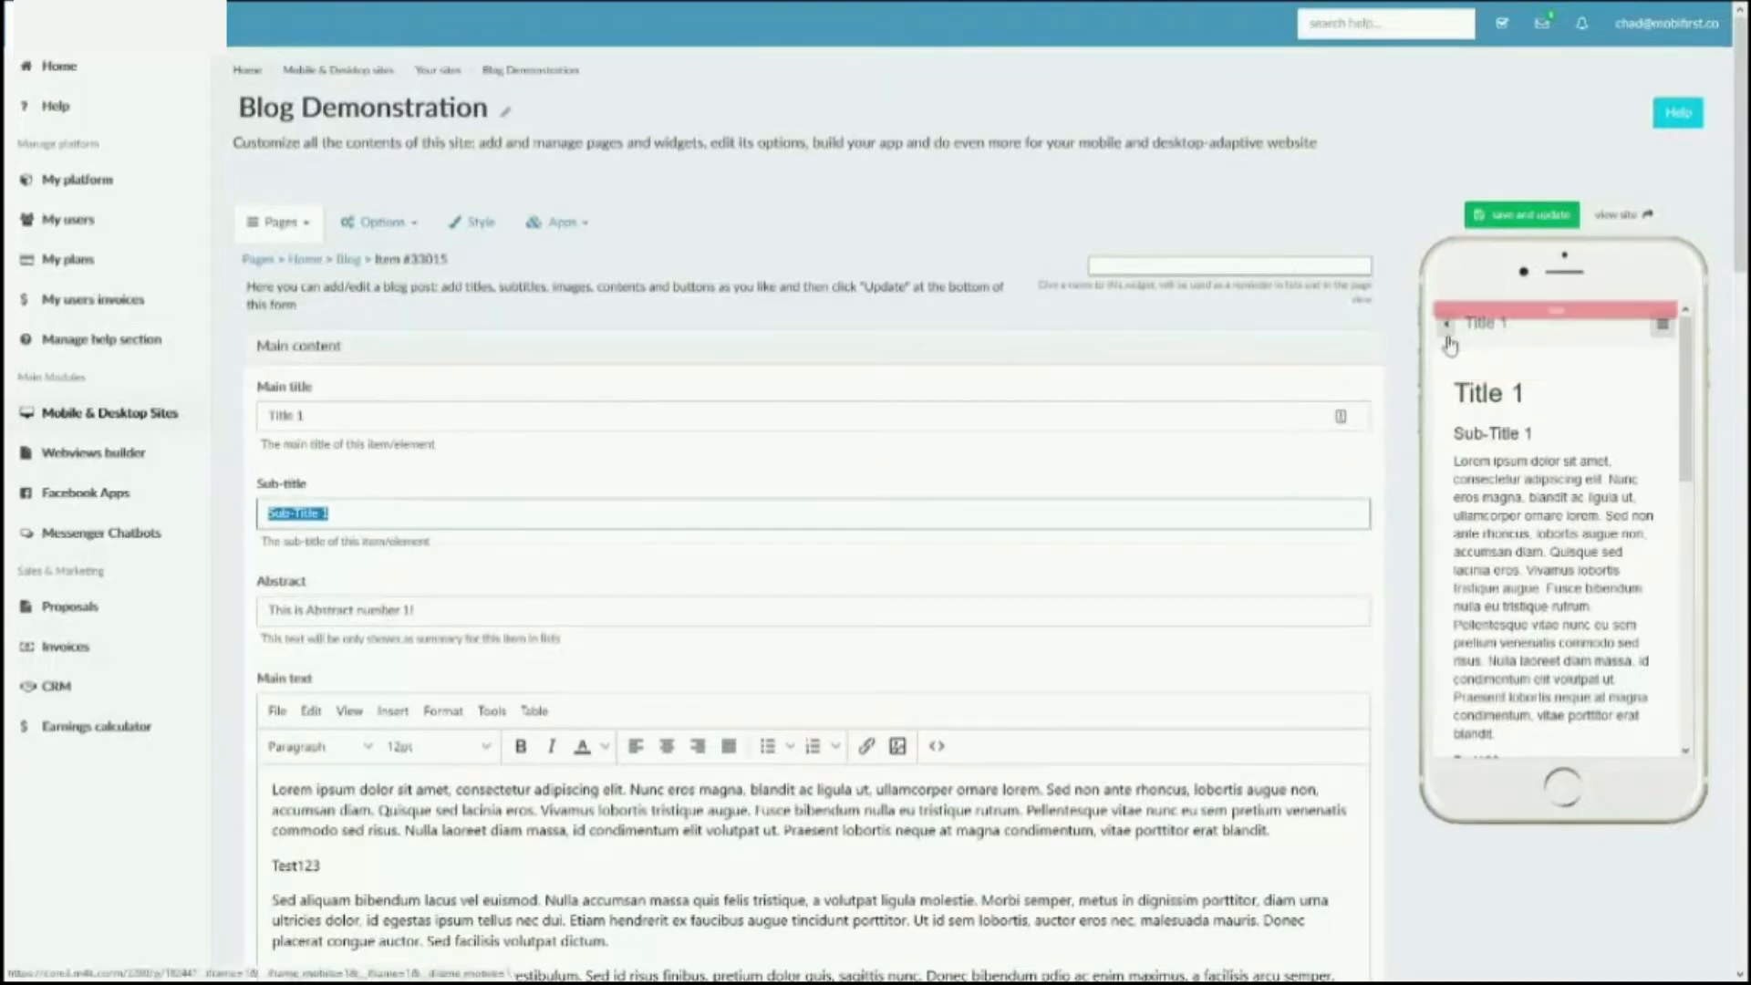
click(1448, 336)
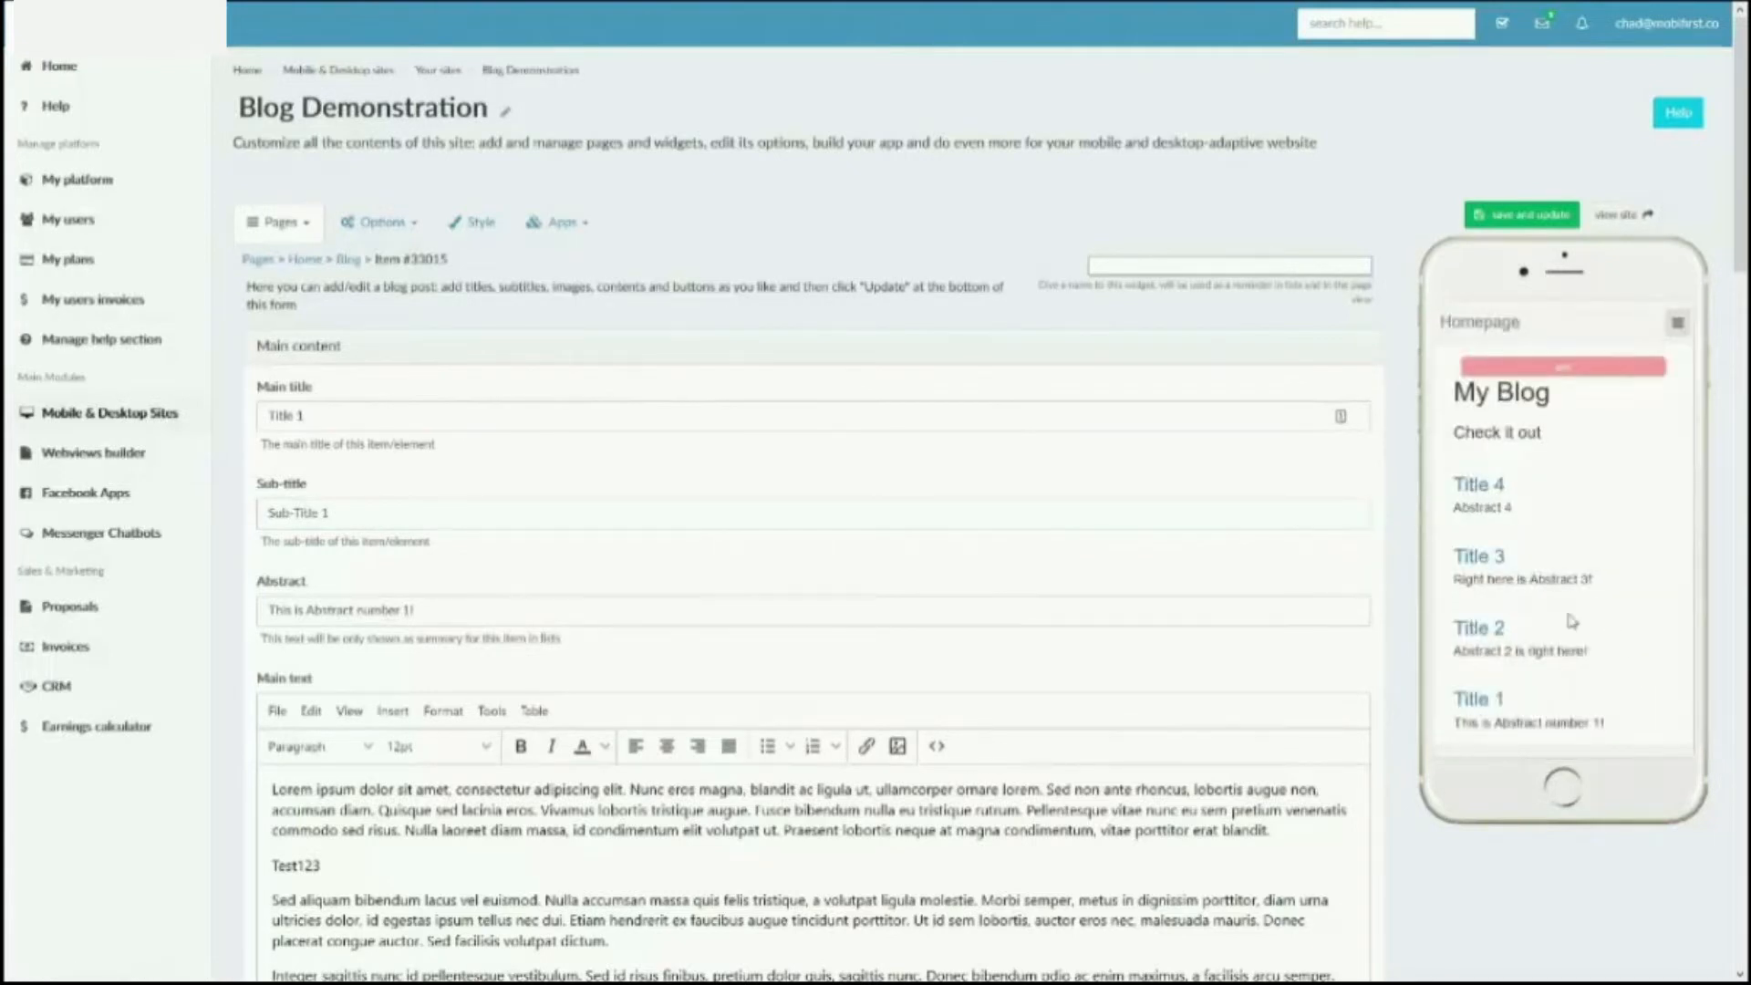
click(1487, 713)
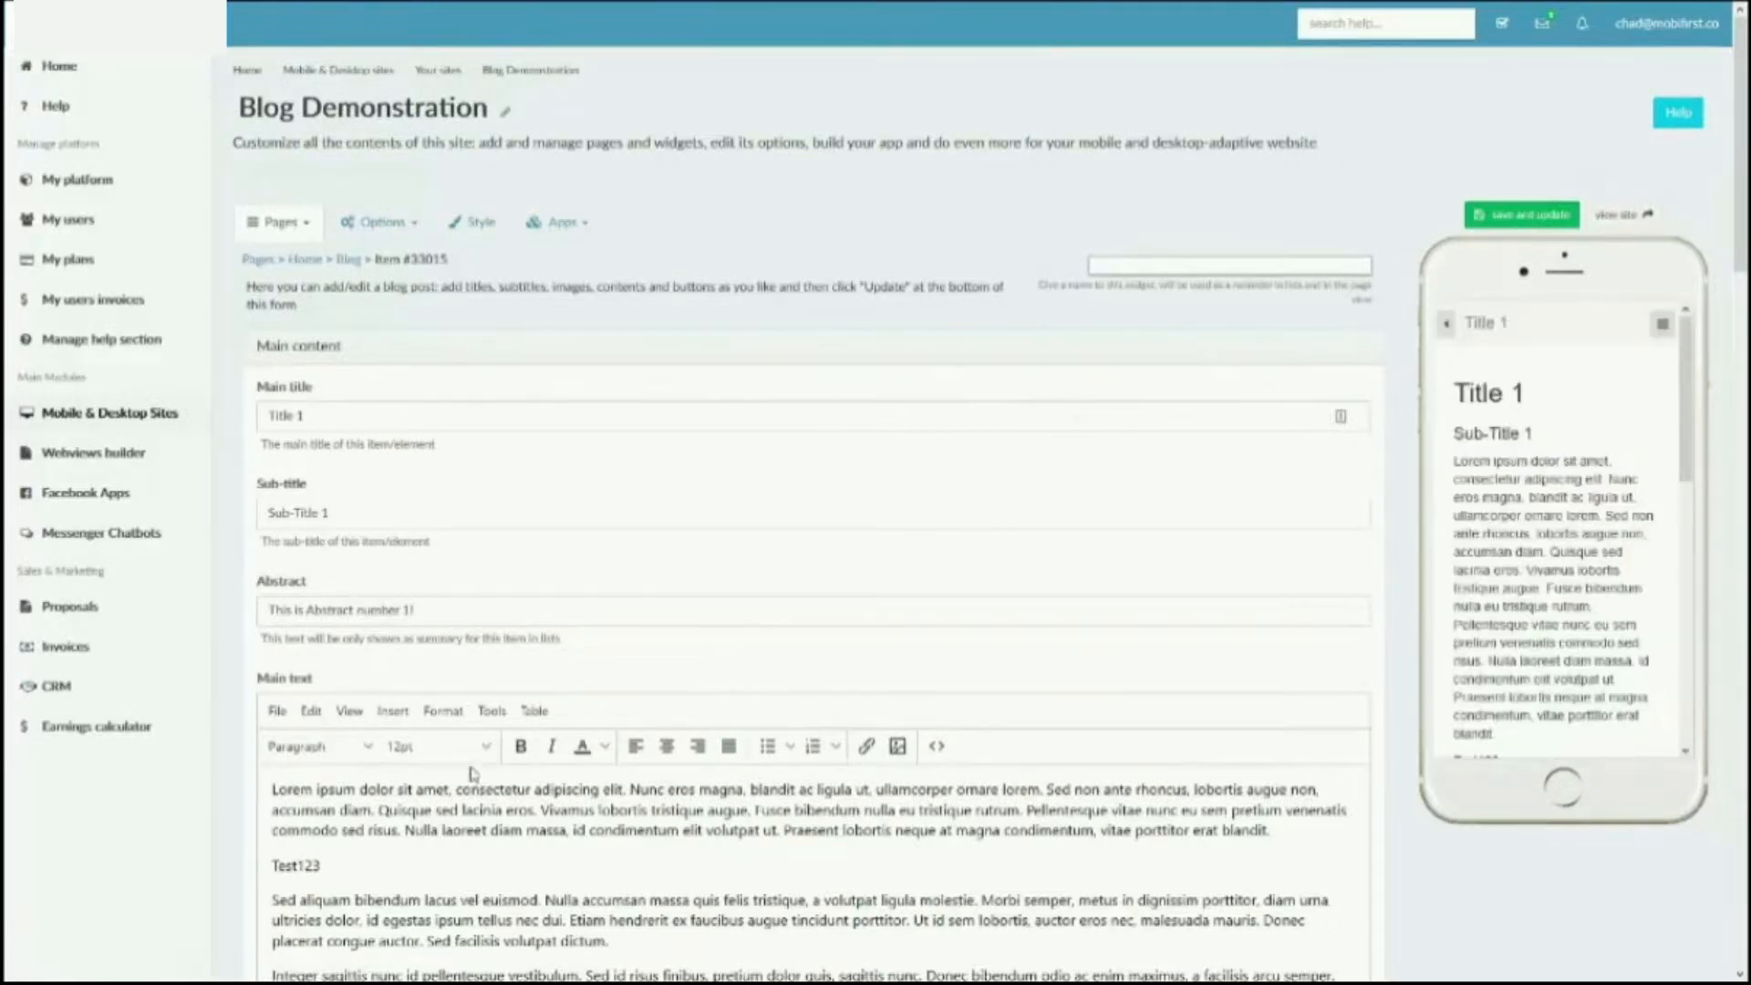
- Read through the Title 1 post in the phone preview, comparing its body, including the Test123 line, with the main text
mouse_move(1538, 551)
scroll(1538, 552, down, 3)
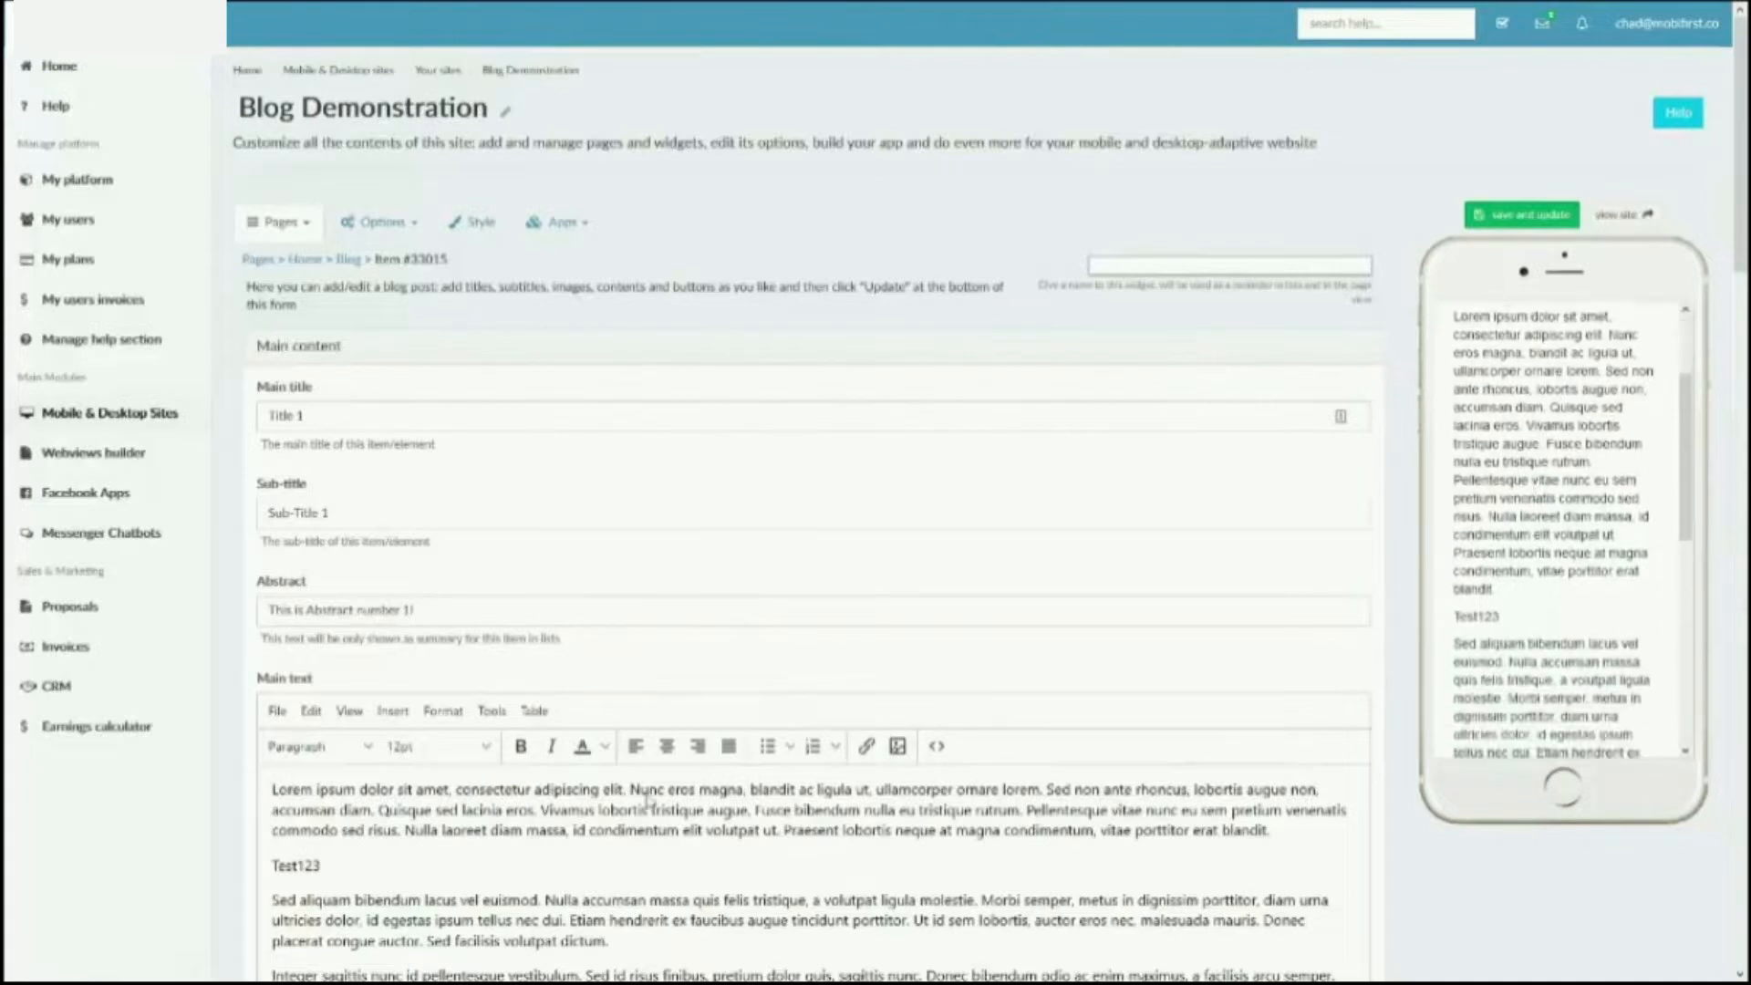
scroll(646, 780, down, 1)
scroll(646, 781, down, 2)
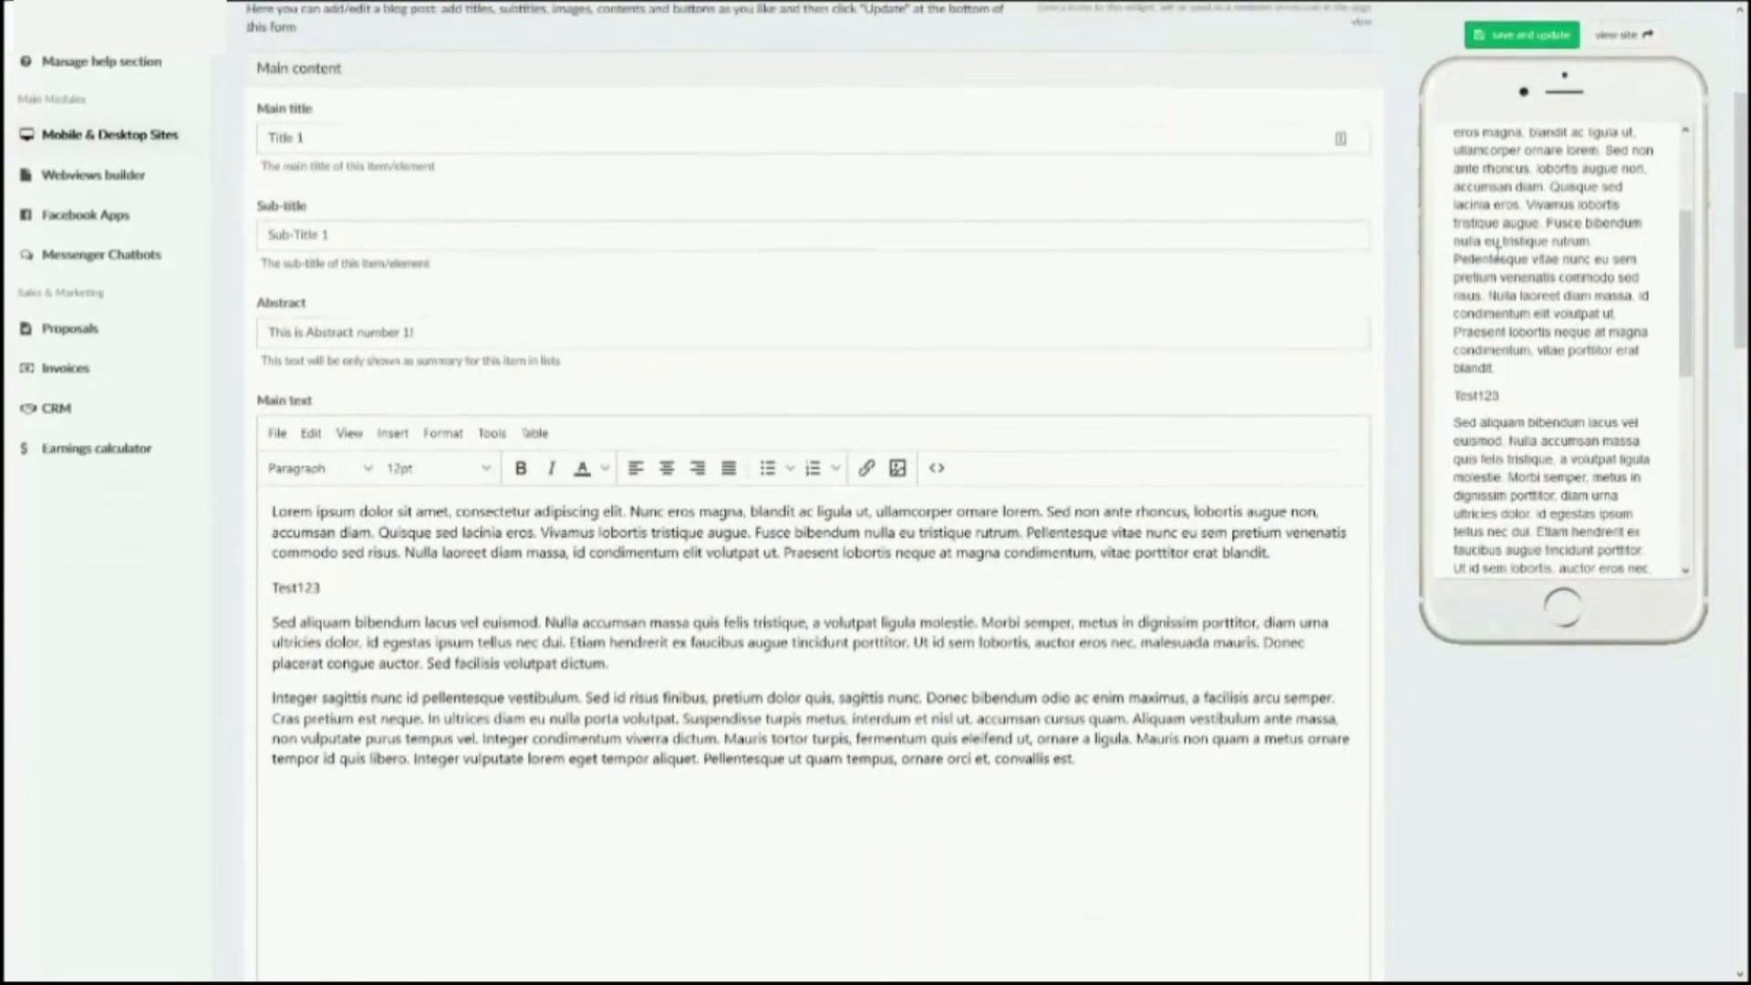
scroll(1521, 308, down, 1)
drag(1521, 309, 1460, 304)
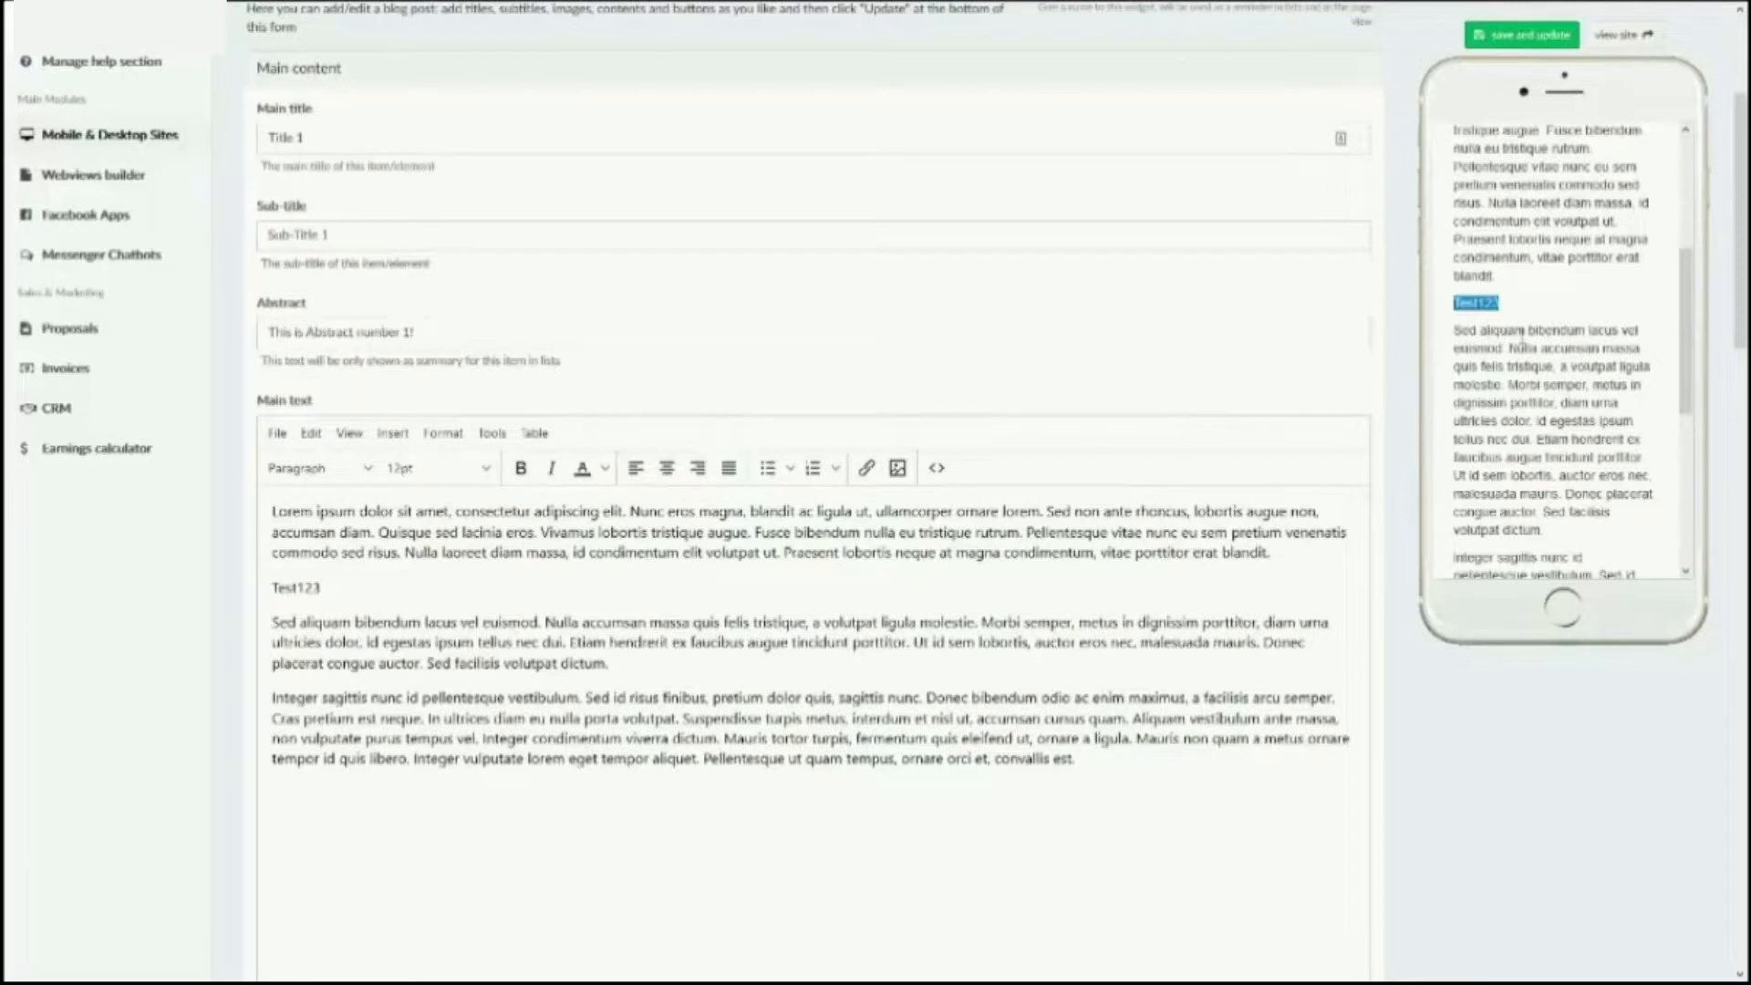
scroll(1523, 334, down, 1)
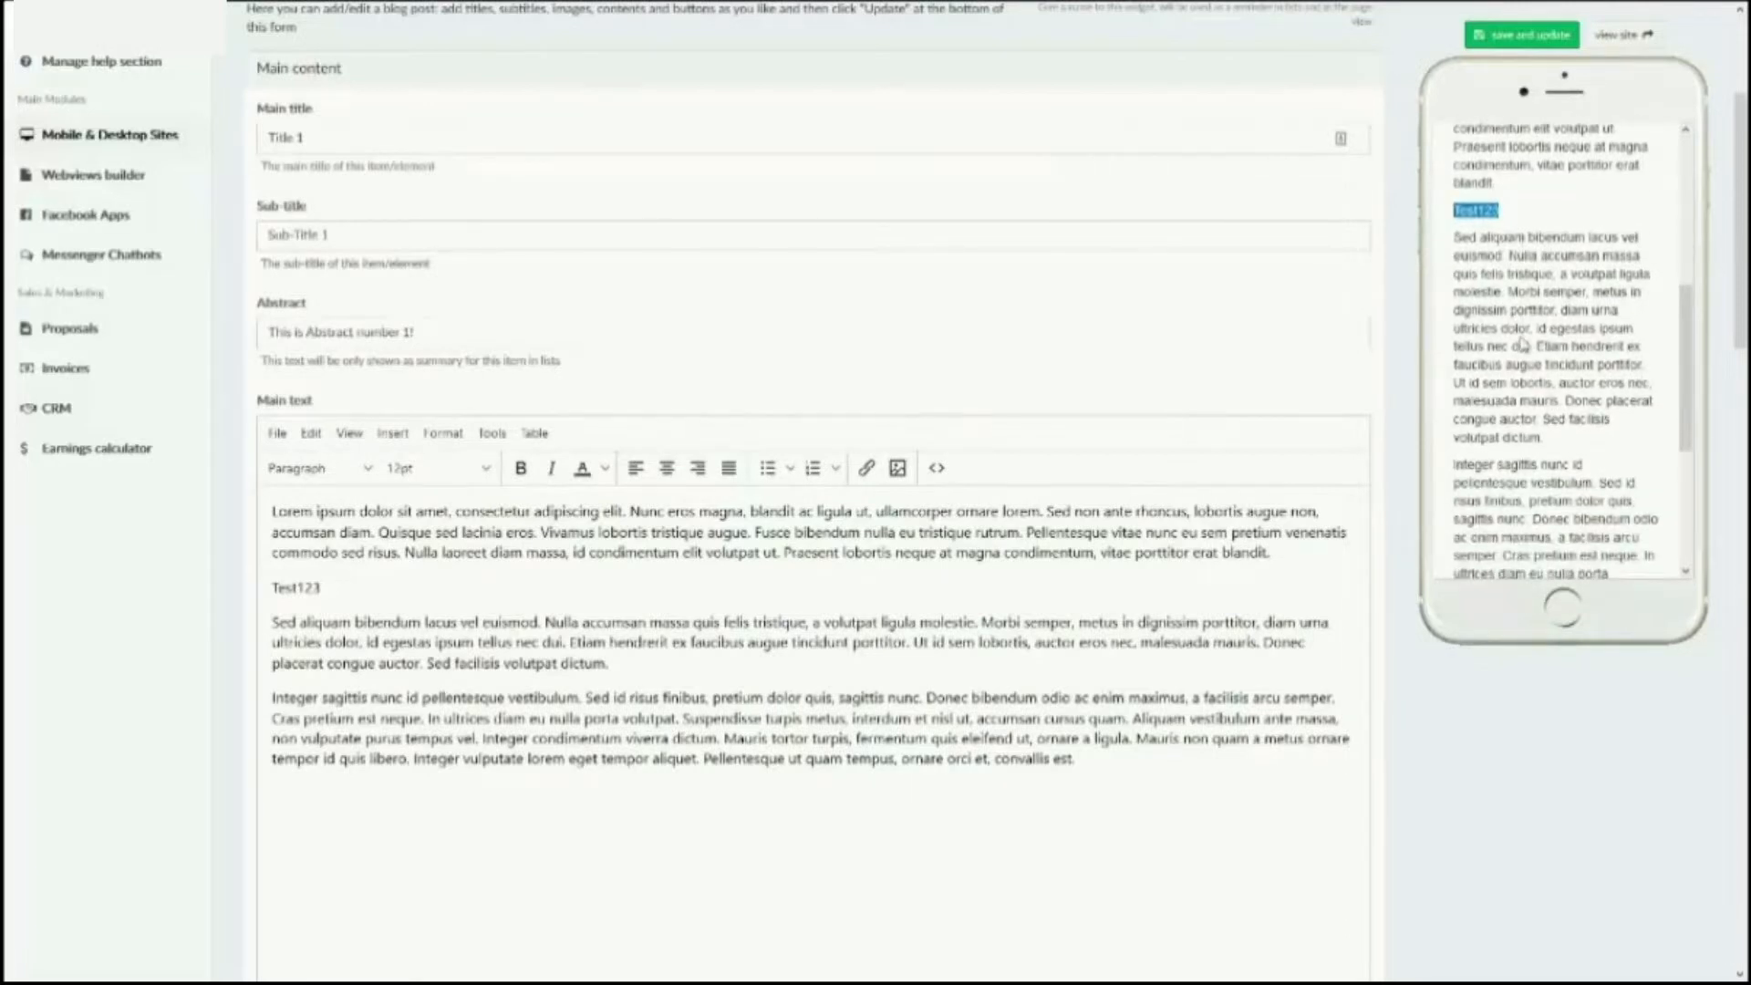
scroll(976, 379, down, 2)
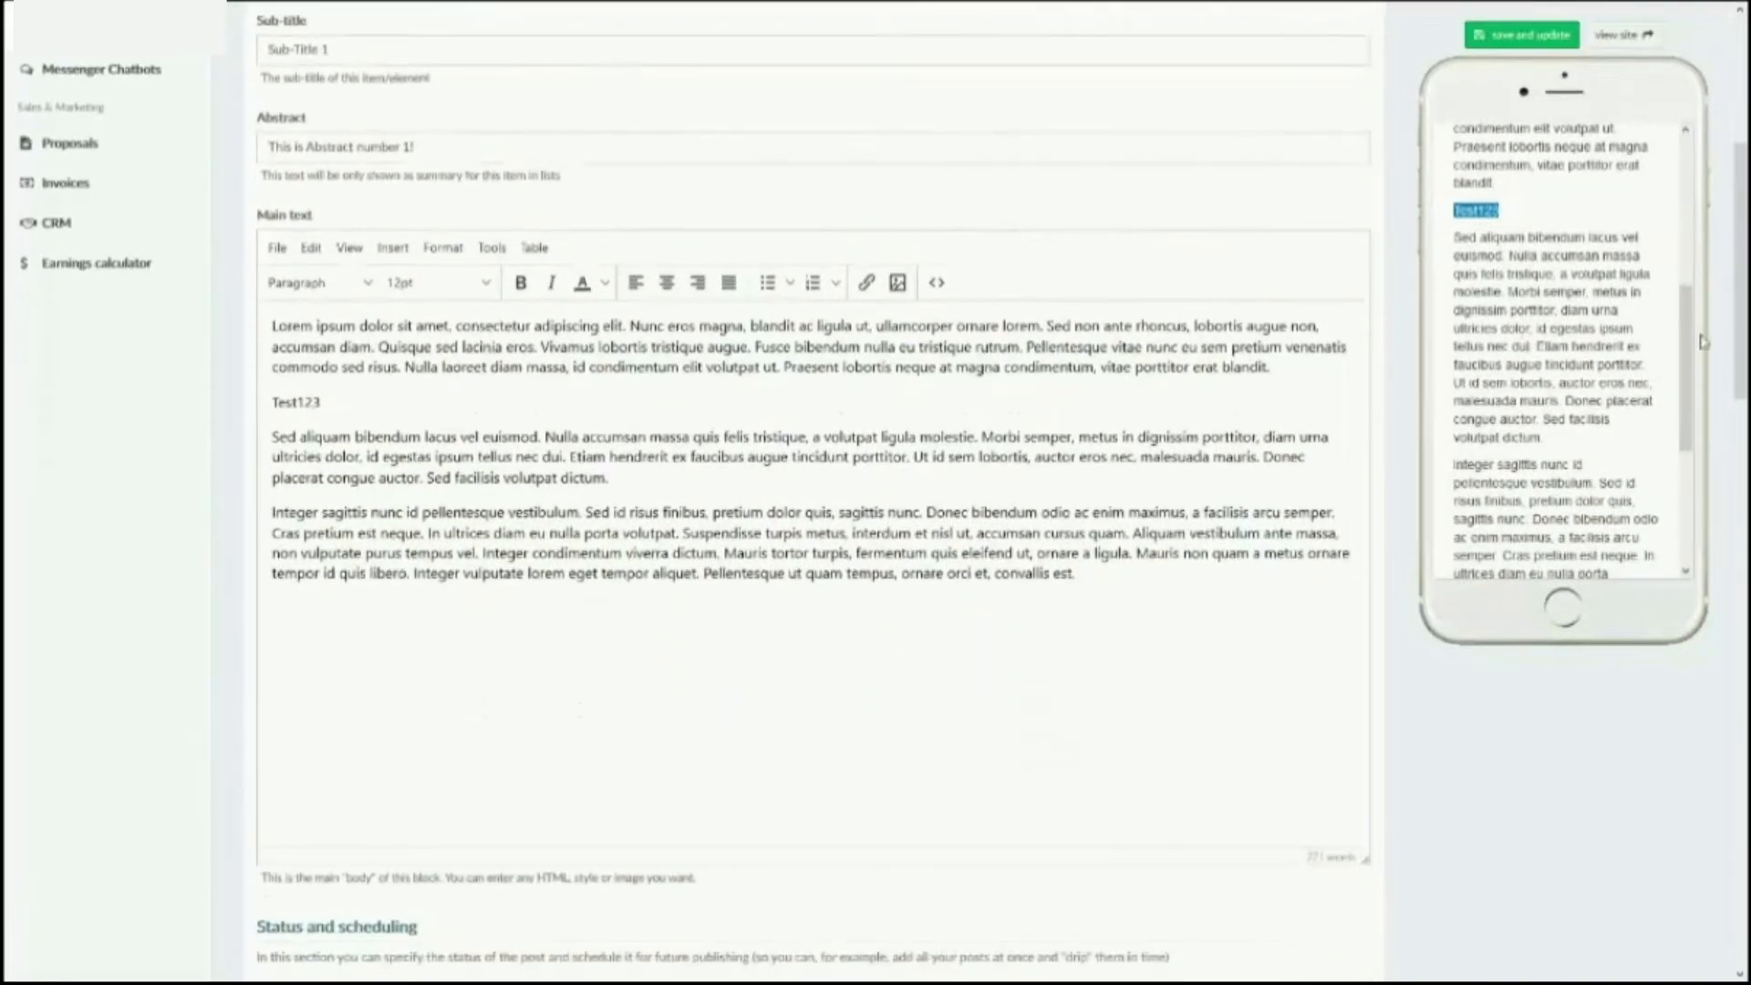
scroll(1592, 376, down, 4)
scroll(990, 313, down, 1)
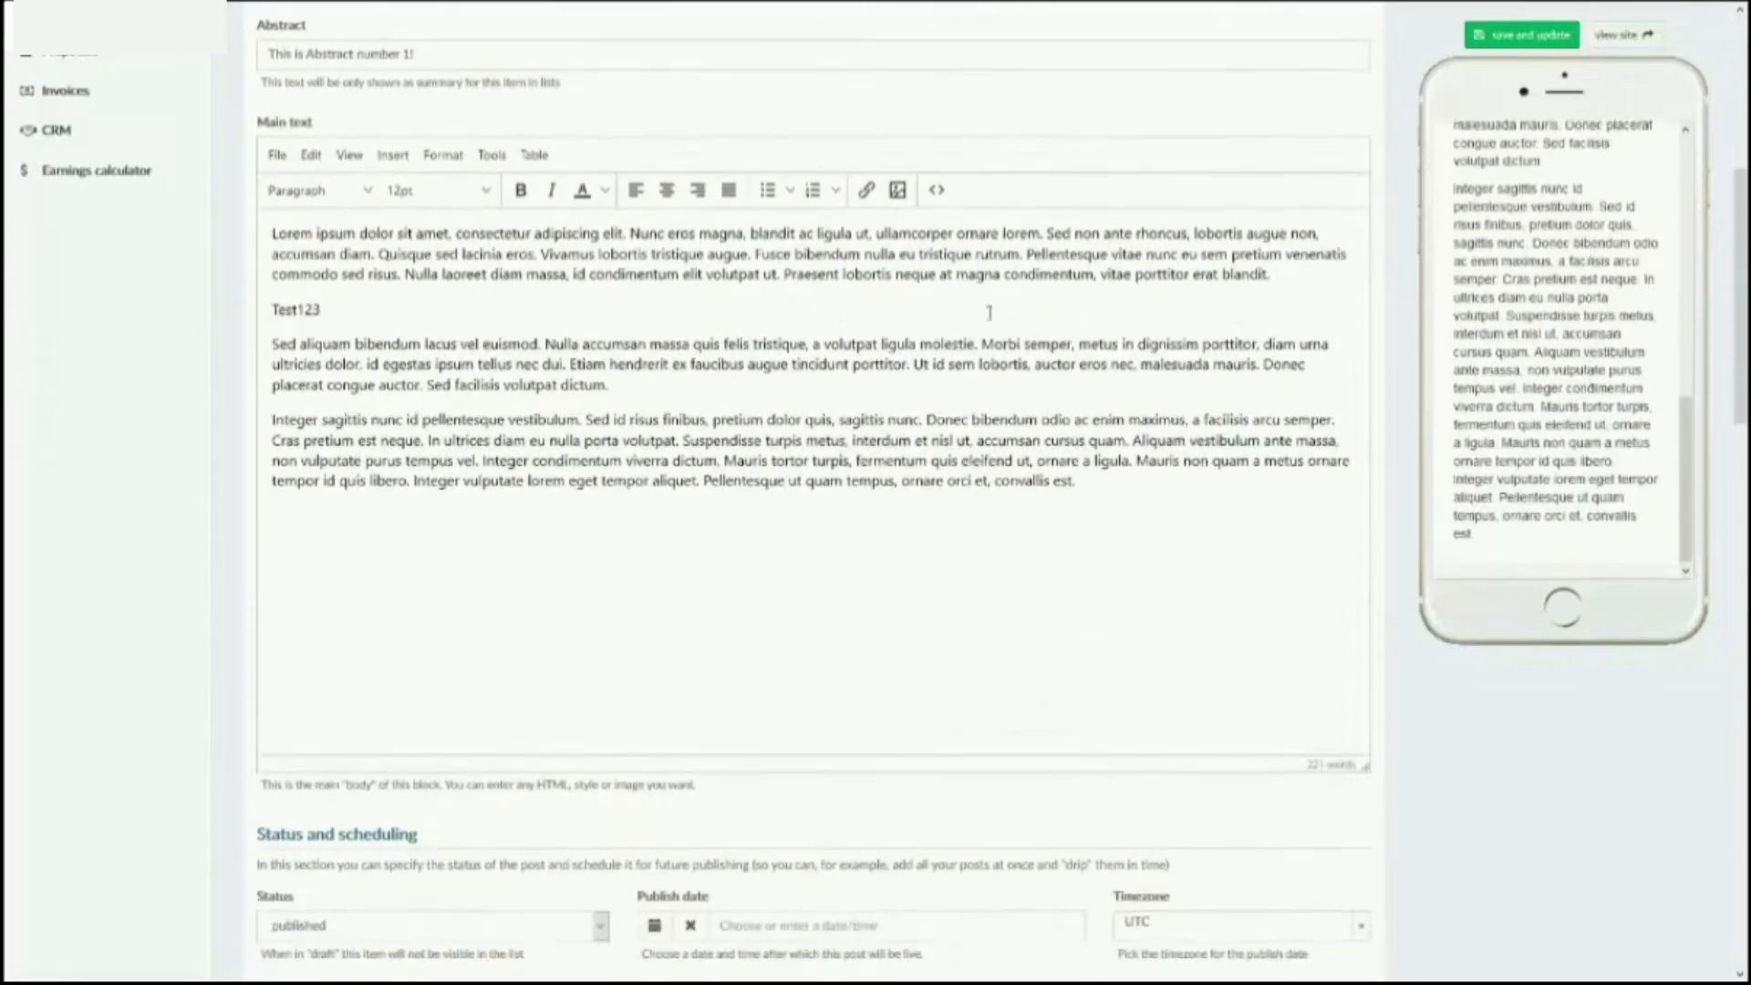
- Examine the post's publish date calendar and the published and draft status options without changing them
scroll(990, 313, down, 2)
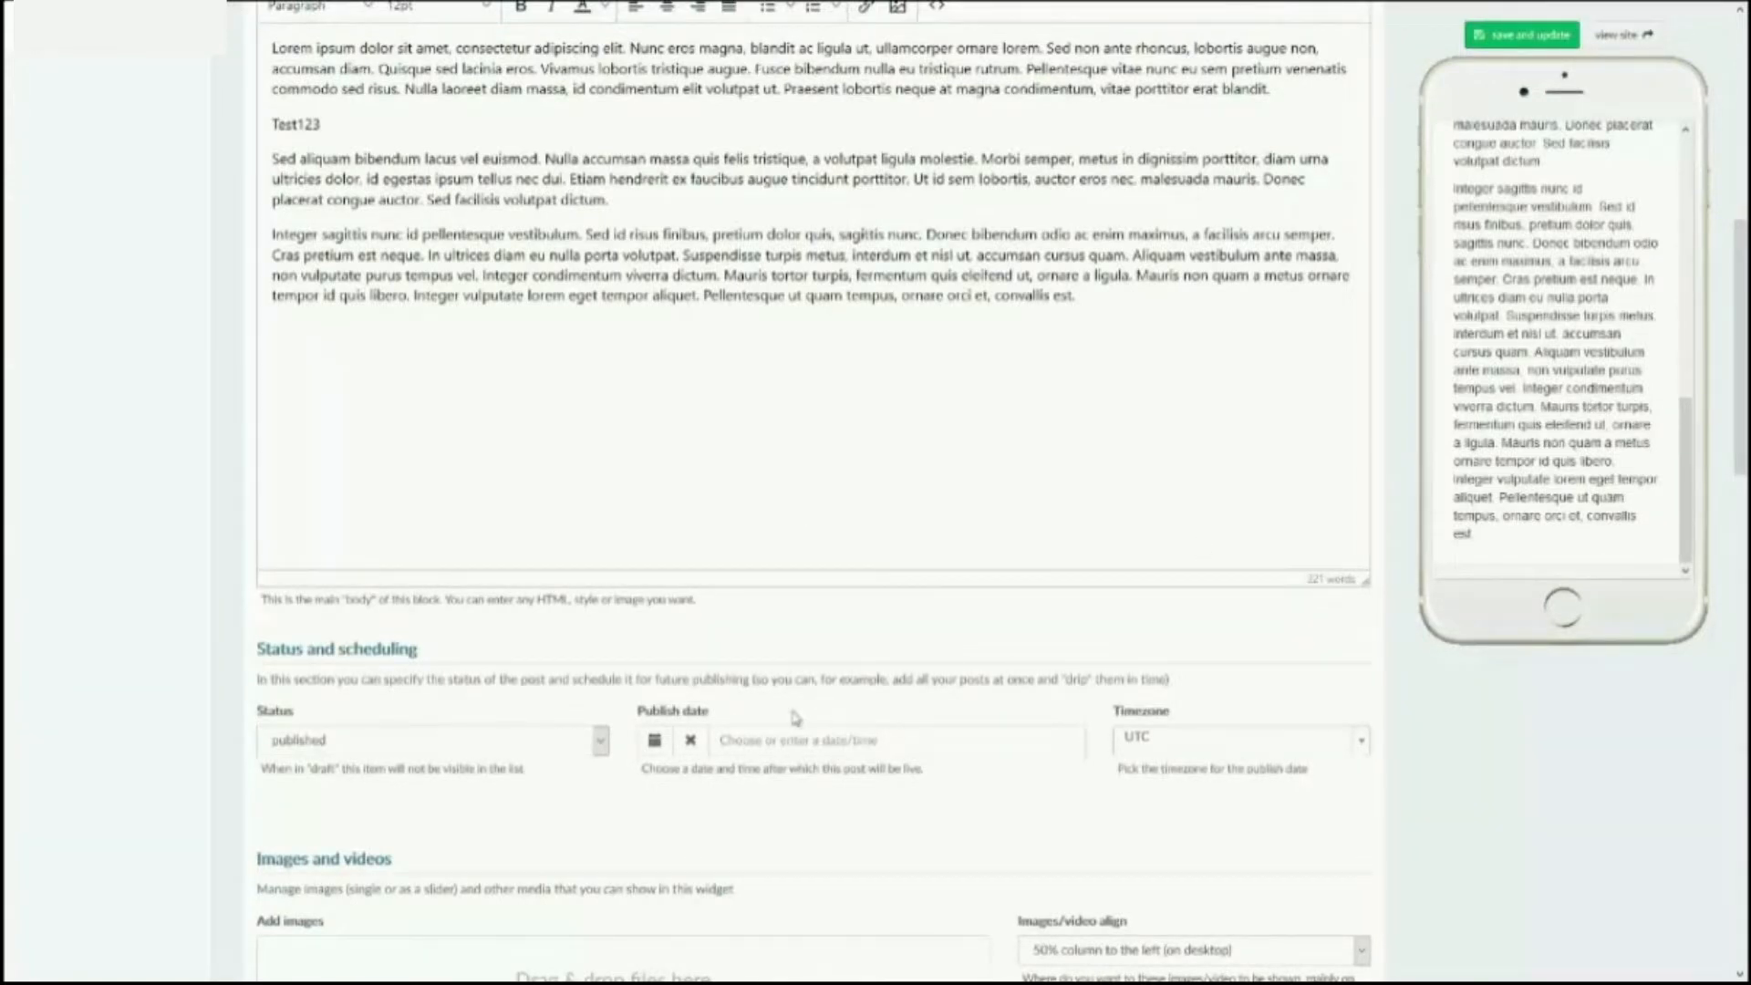
click(656, 746)
scroll(658, 754, down, 1)
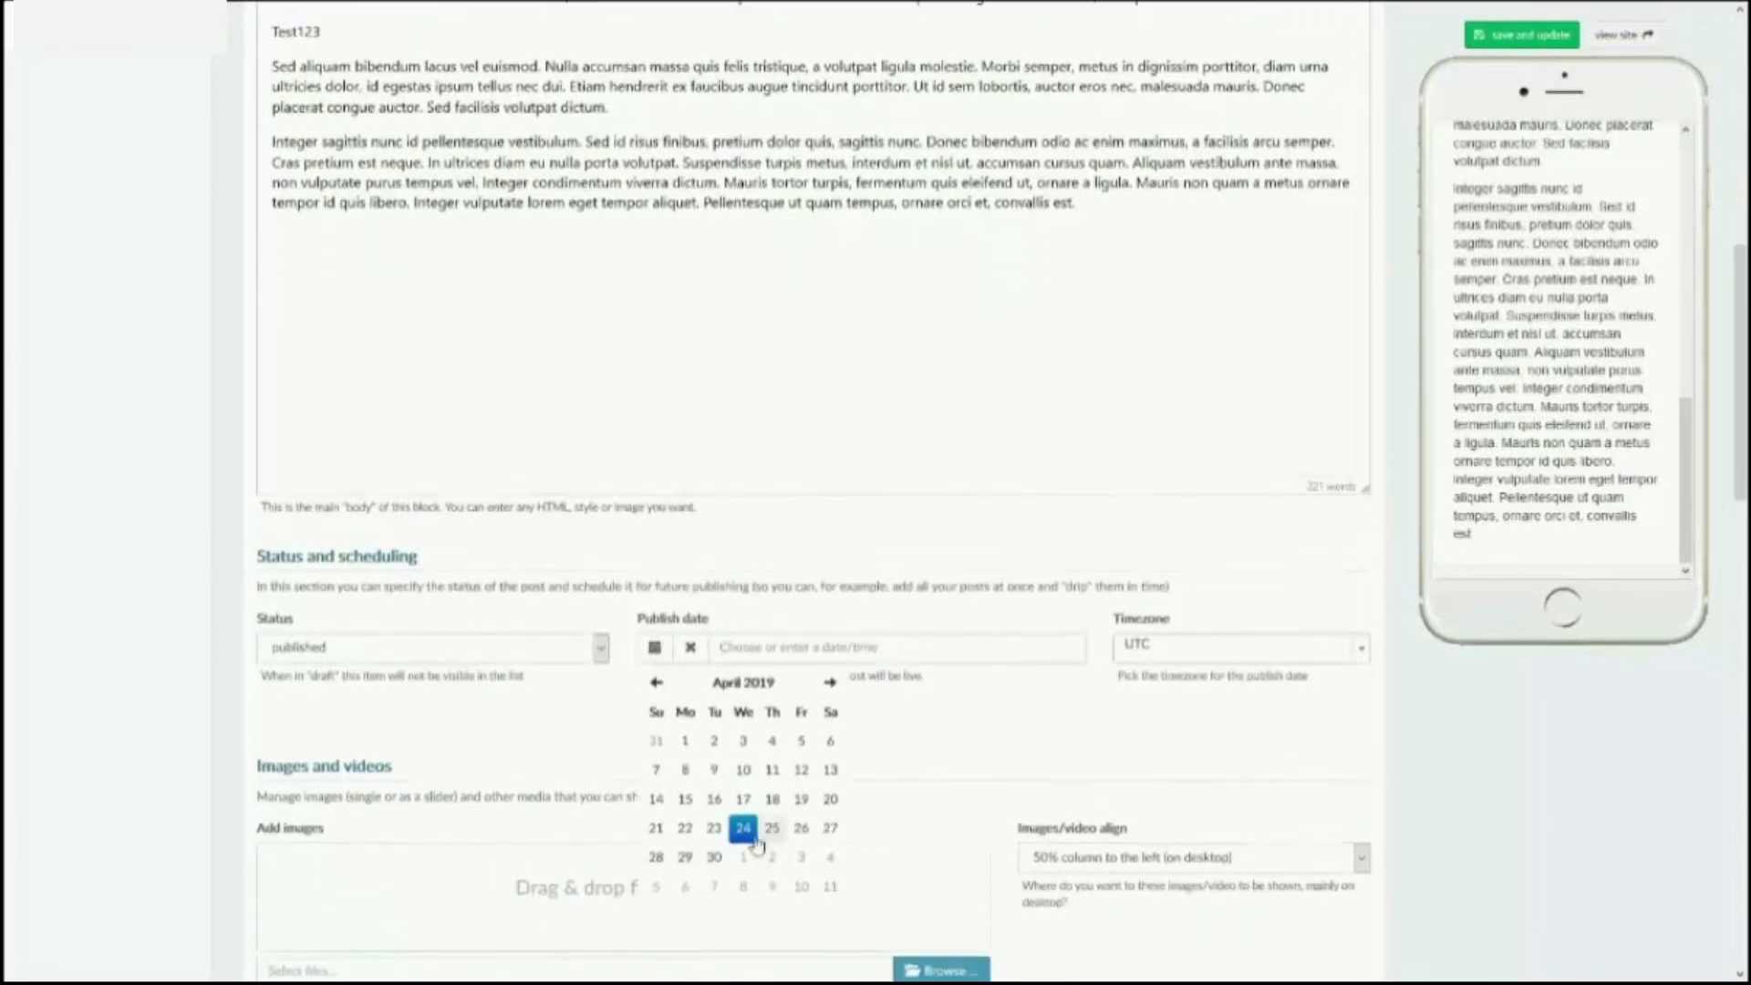
click(1113, 712)
click(507, 661)
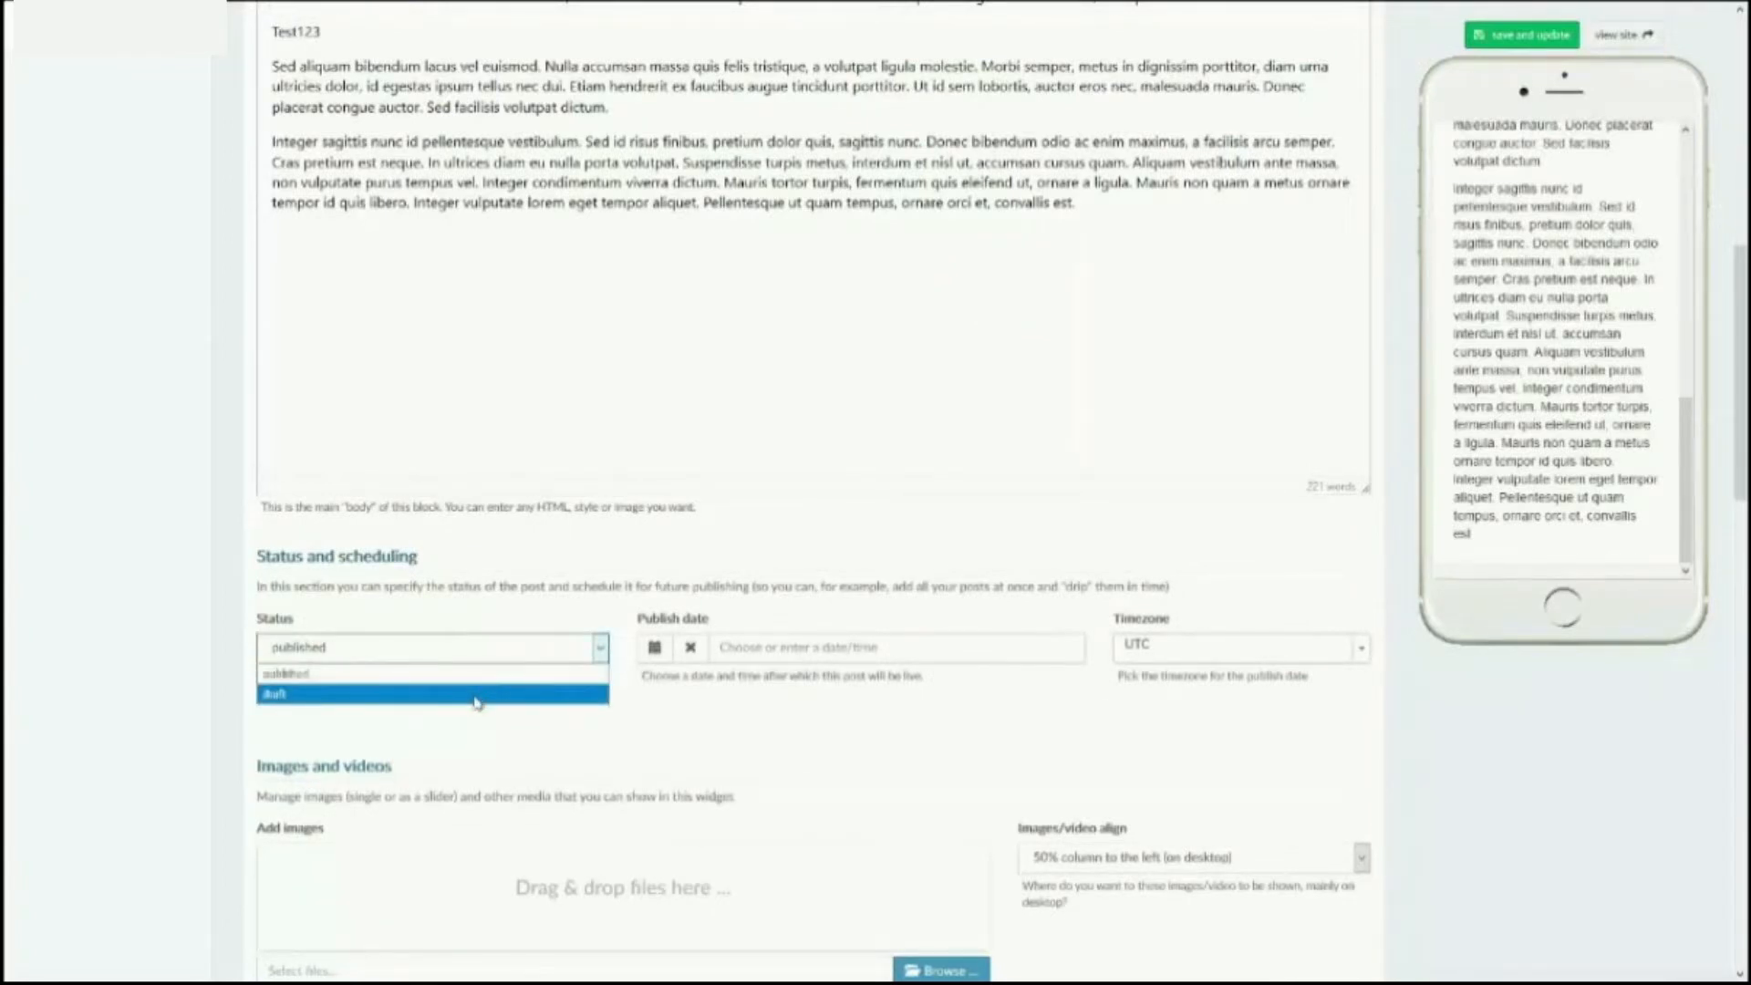
click(491, 728)
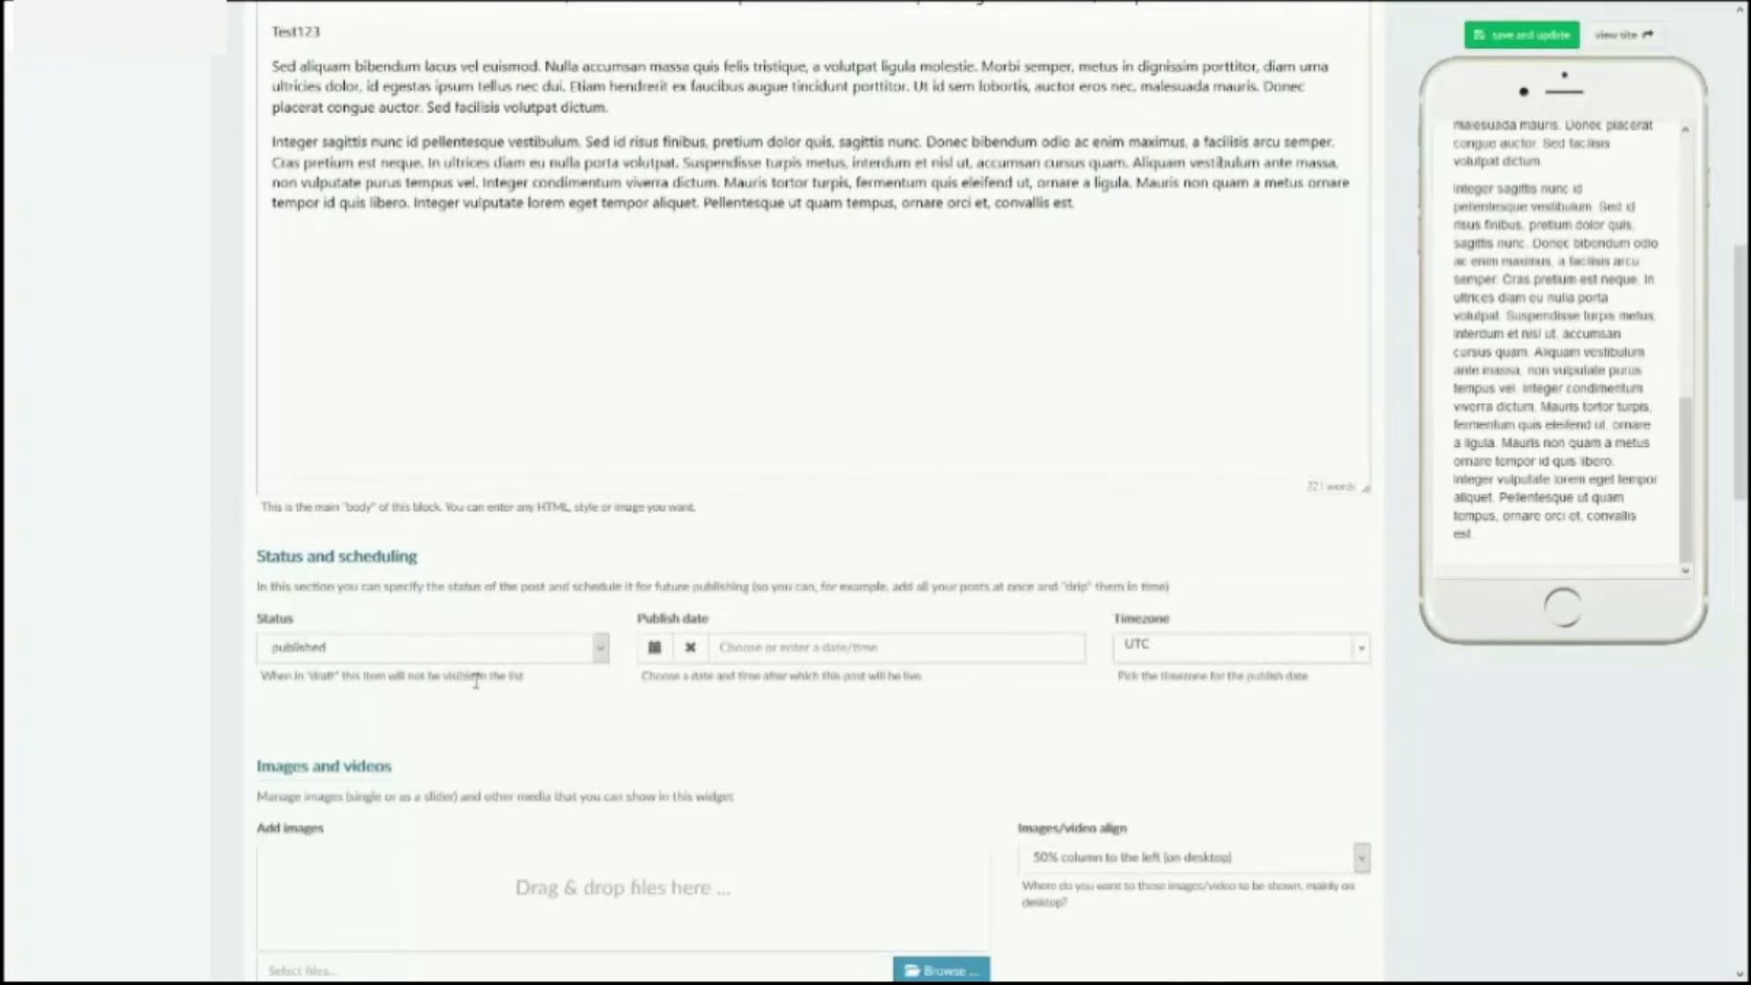
- Add the cherry tomatoes photo from the global media library to the Title 1 post and save the post
scroll(459, 675, down, 2)
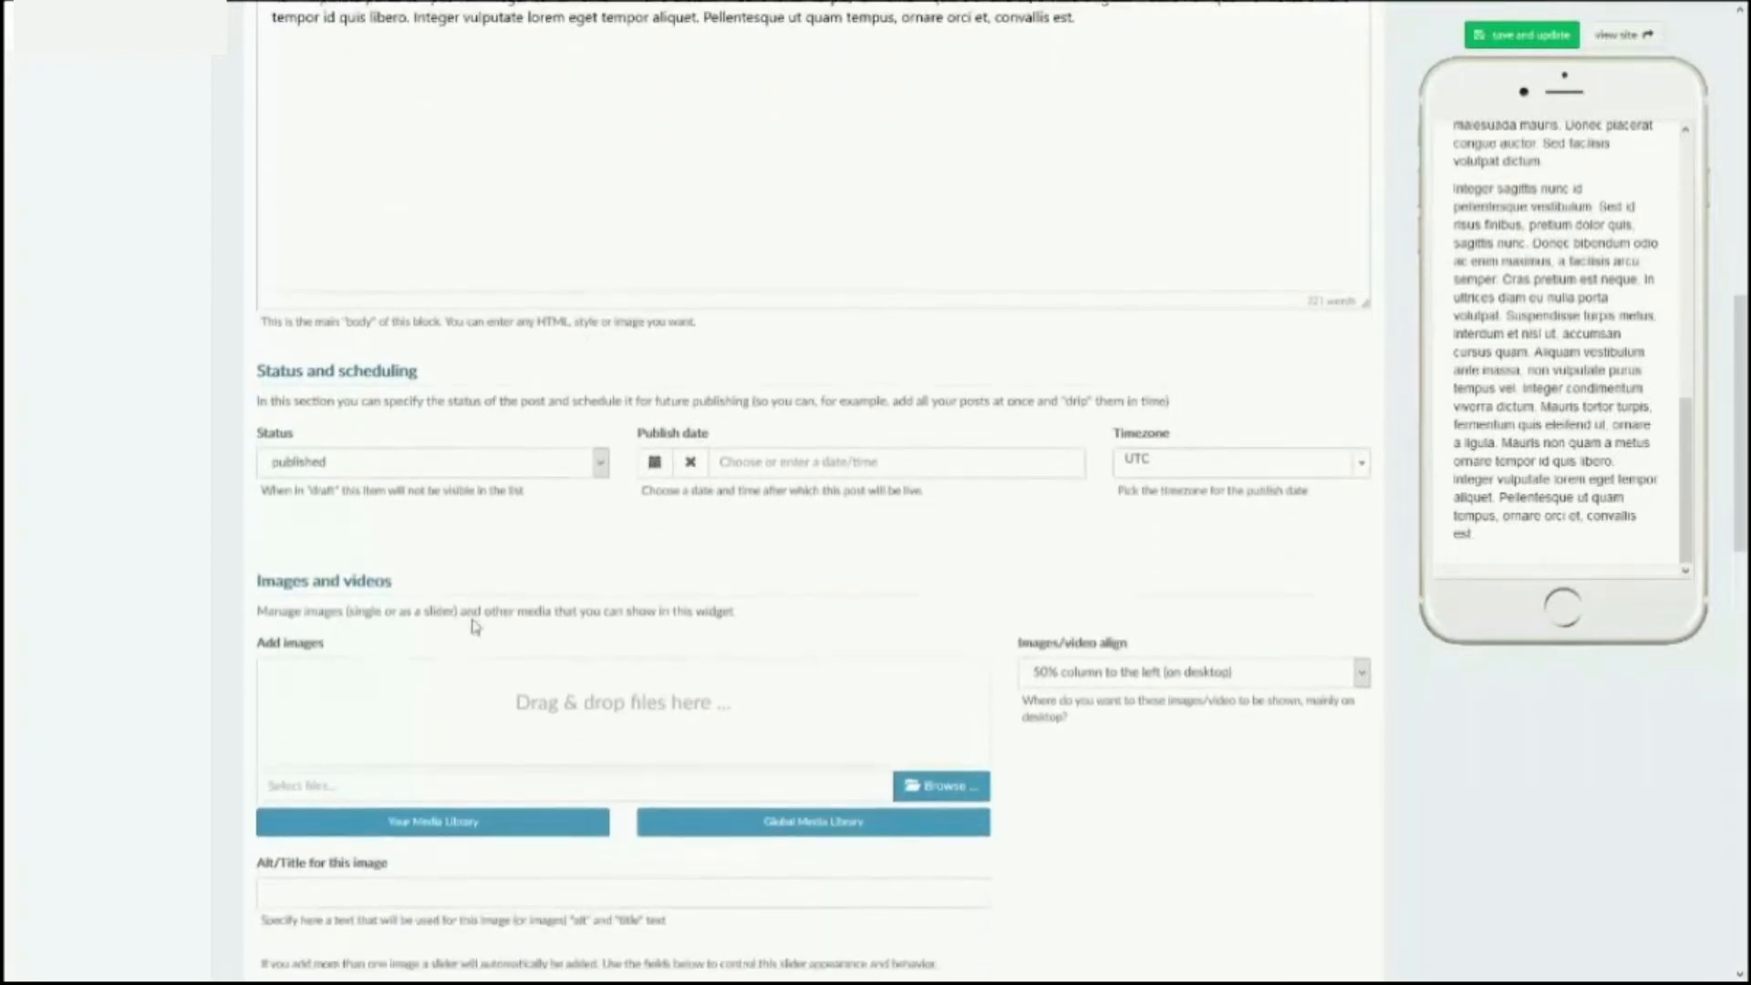
click(789, 838)
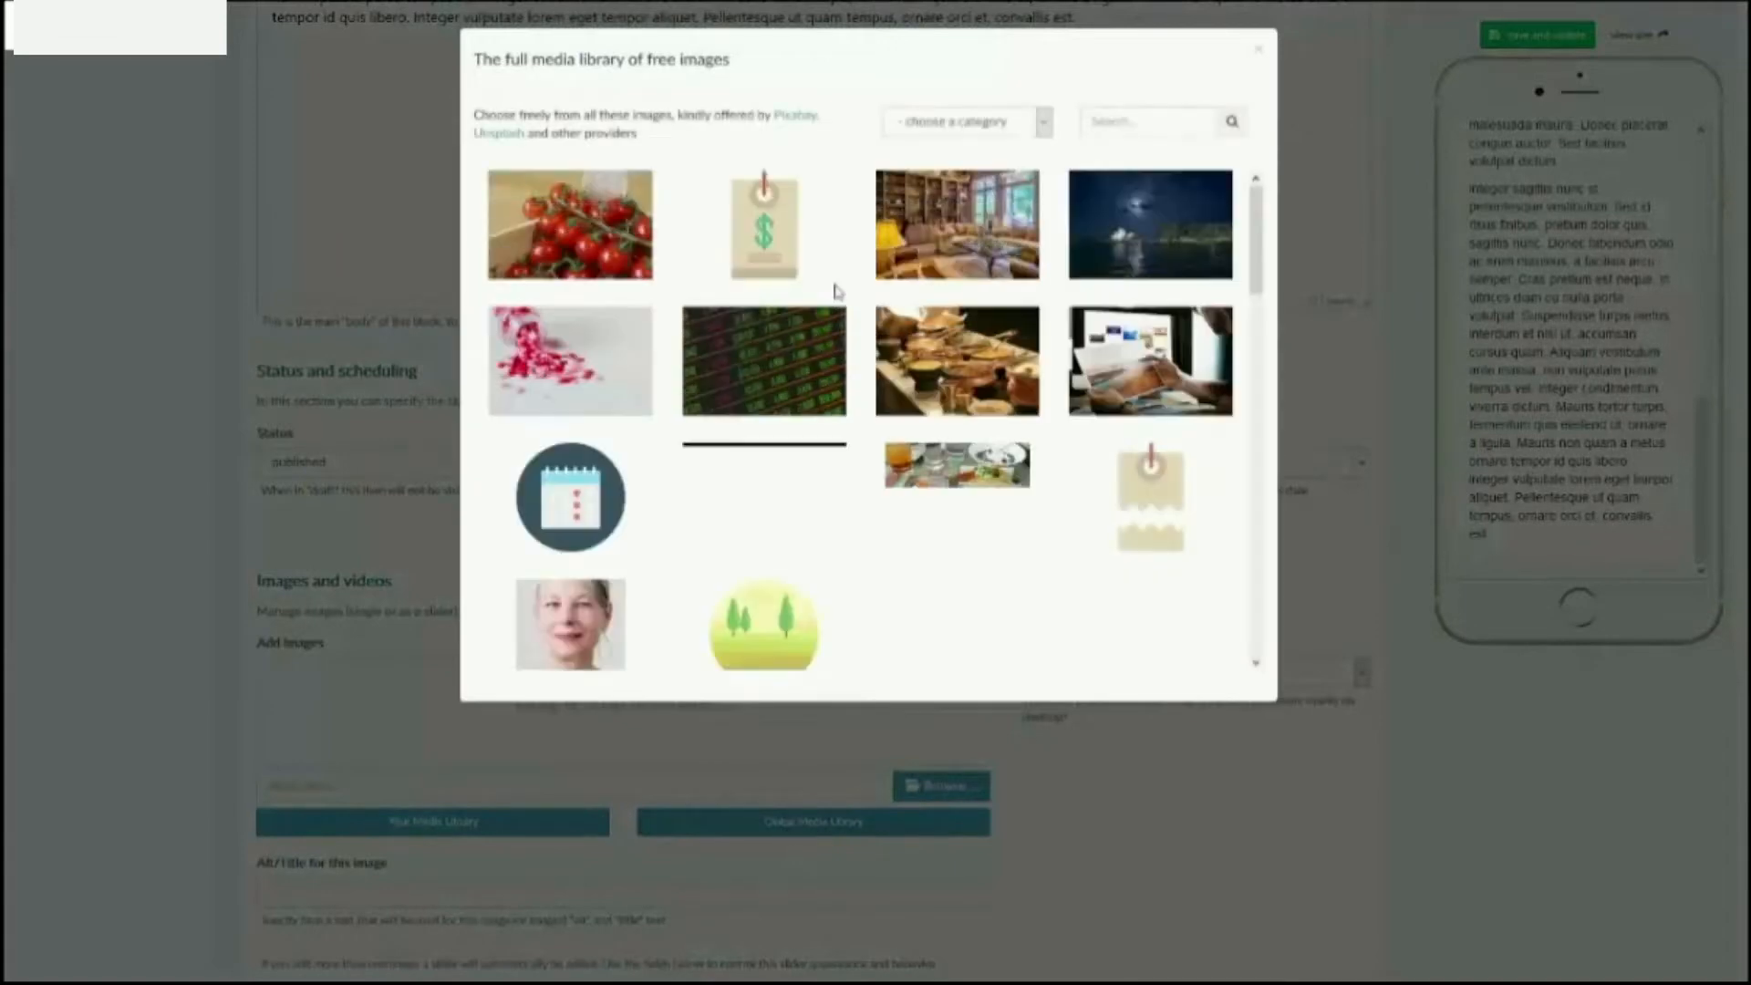
click(540, 217)
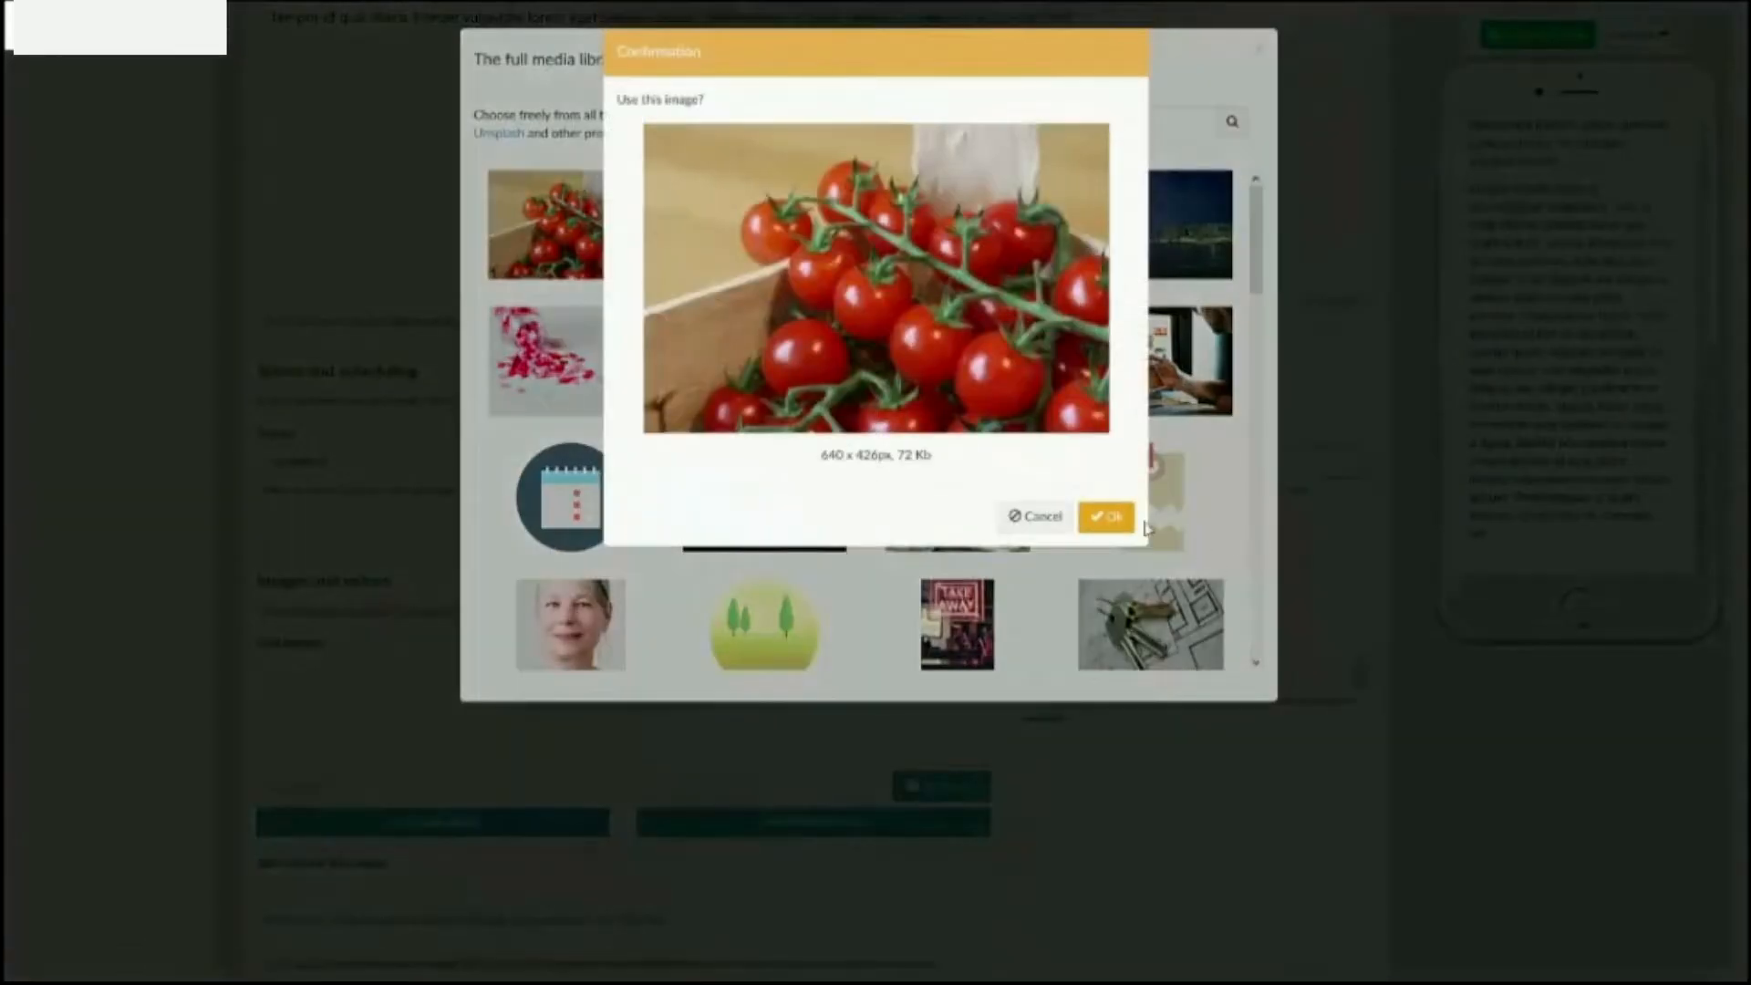
click(1108, 516)
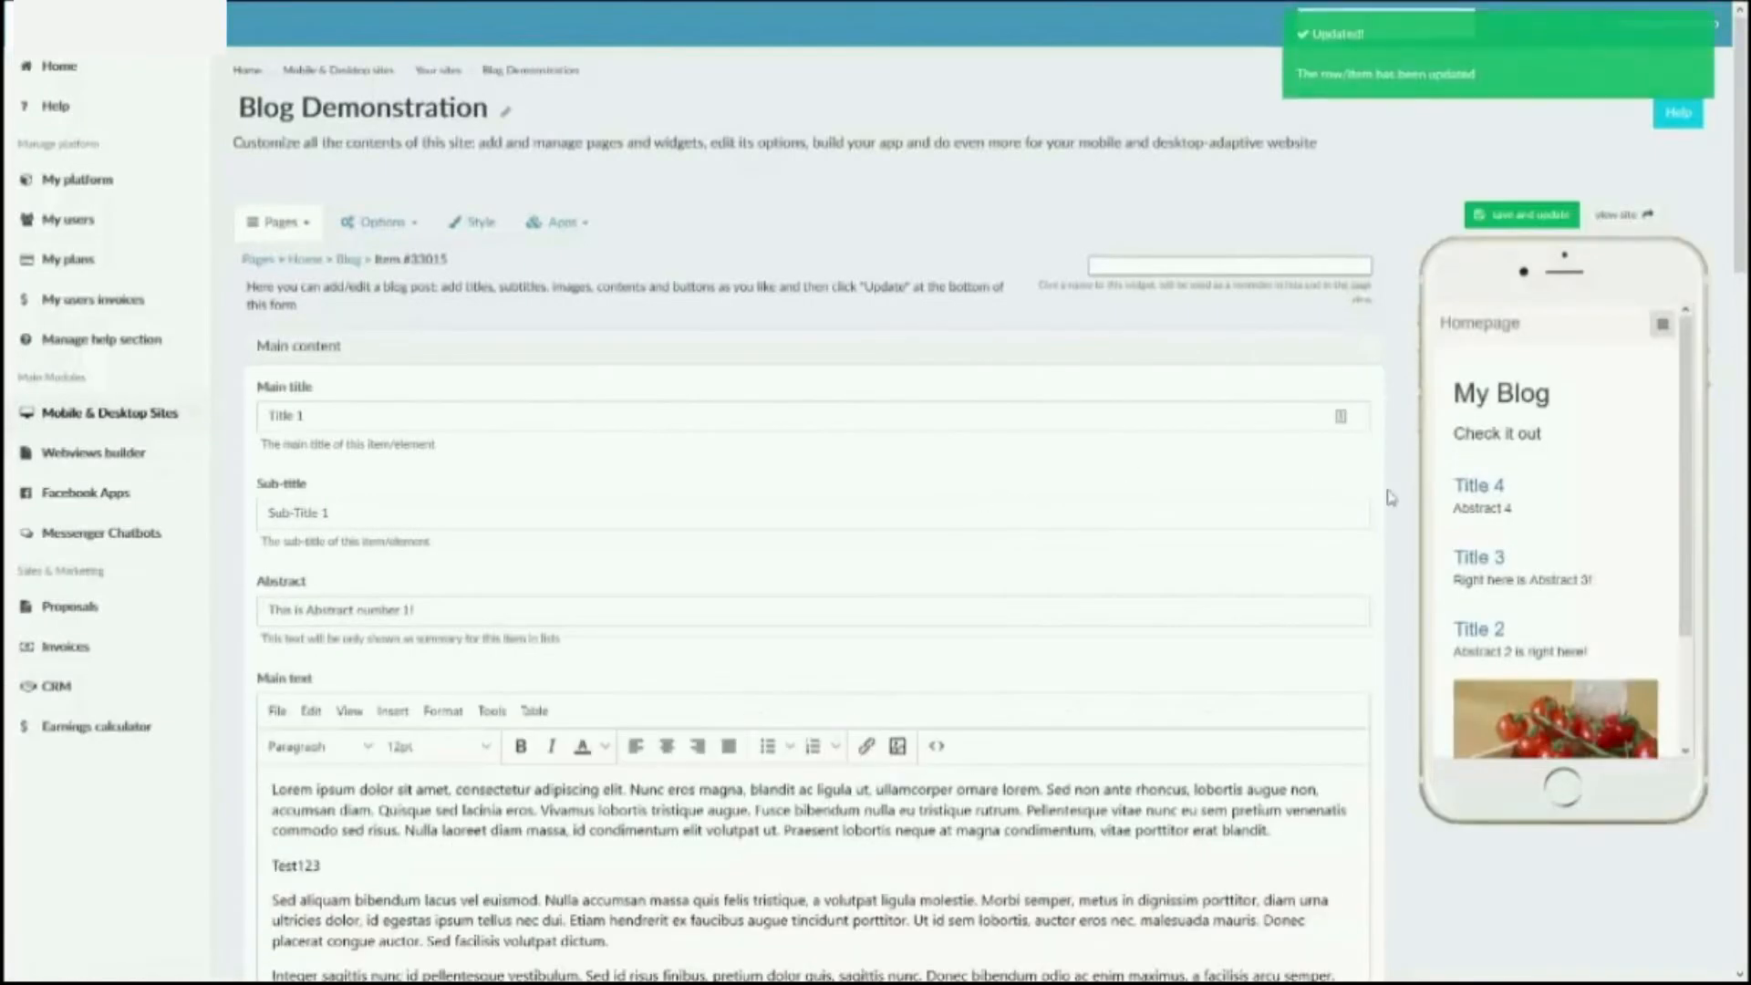
- Check the tomato image in the previewed blog list, in the Title 1 post and in the image settings
scroll(1560, 540, down, 1)
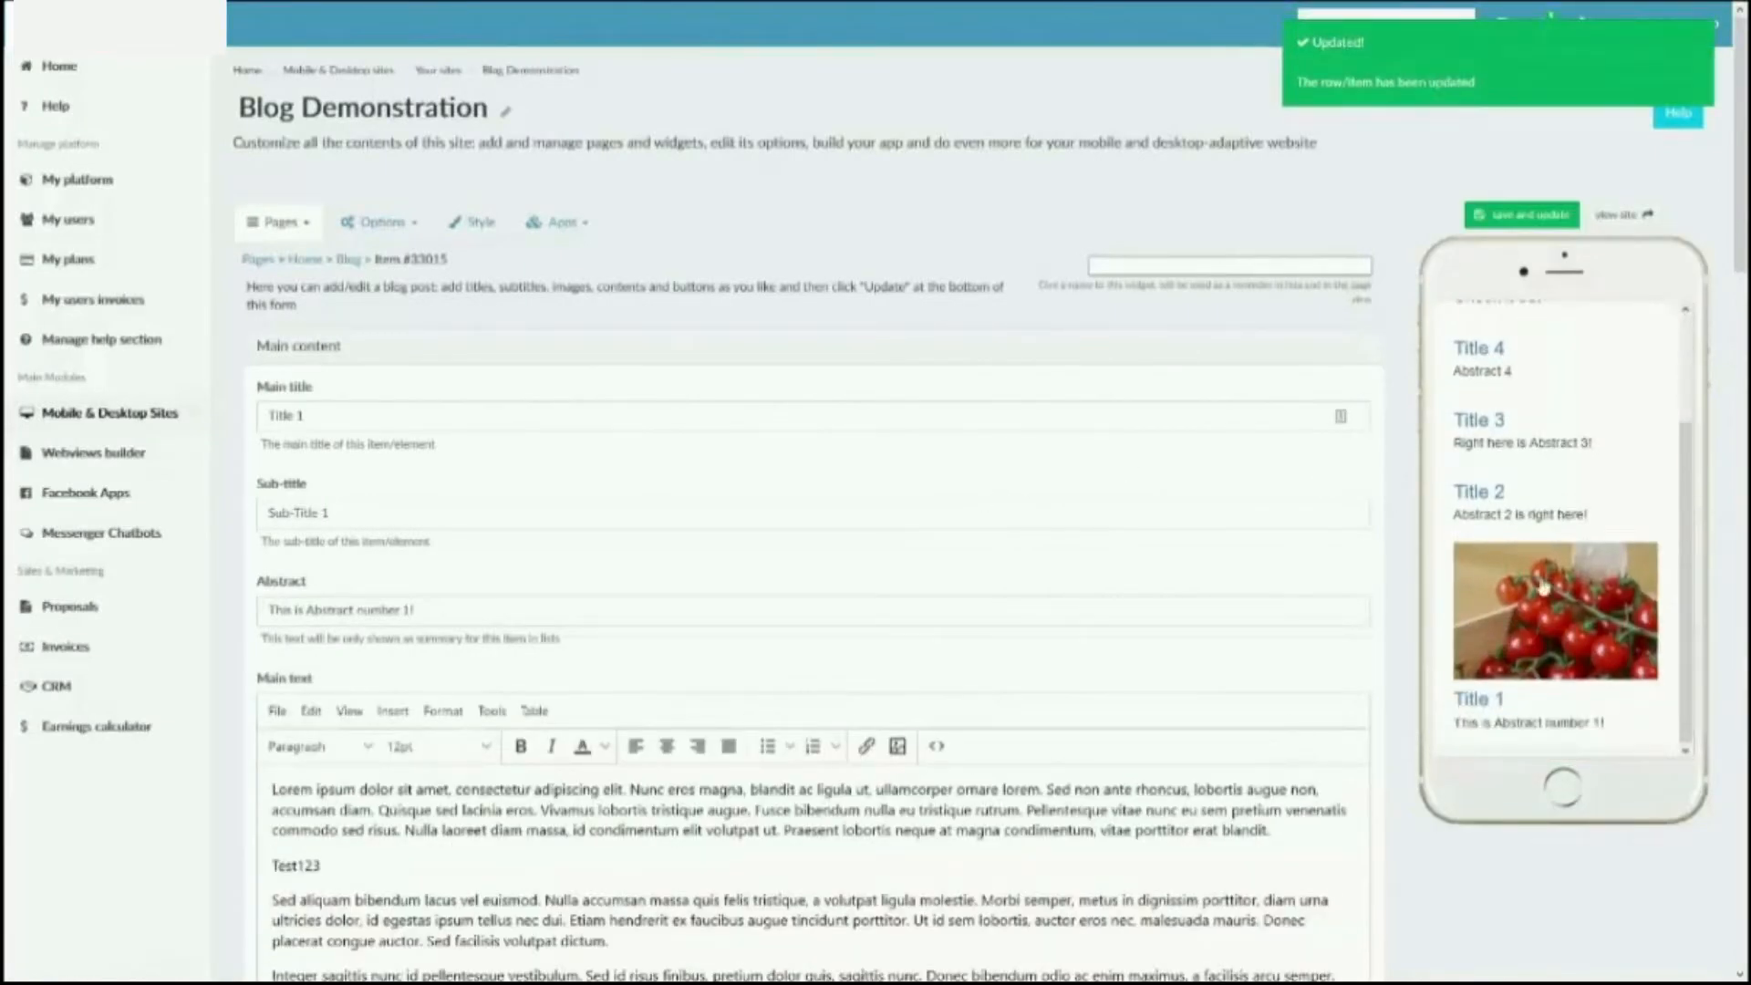
click(1482, 702)
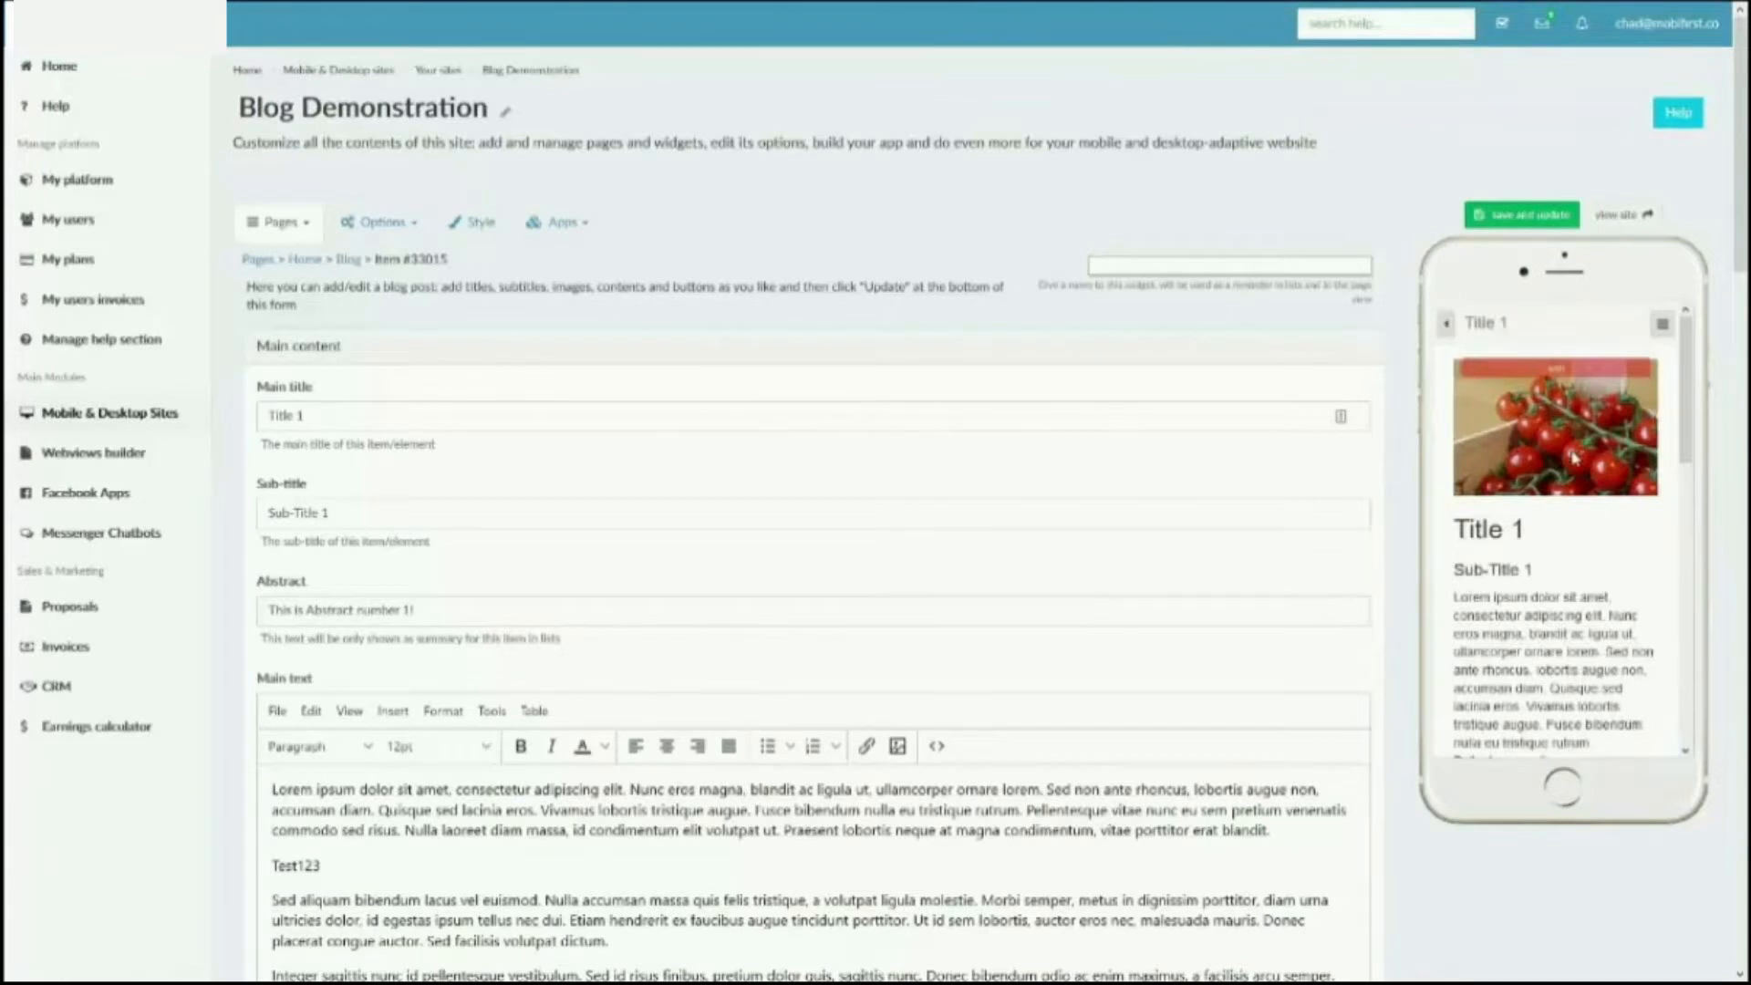
scroll(848, 614, down, 10)
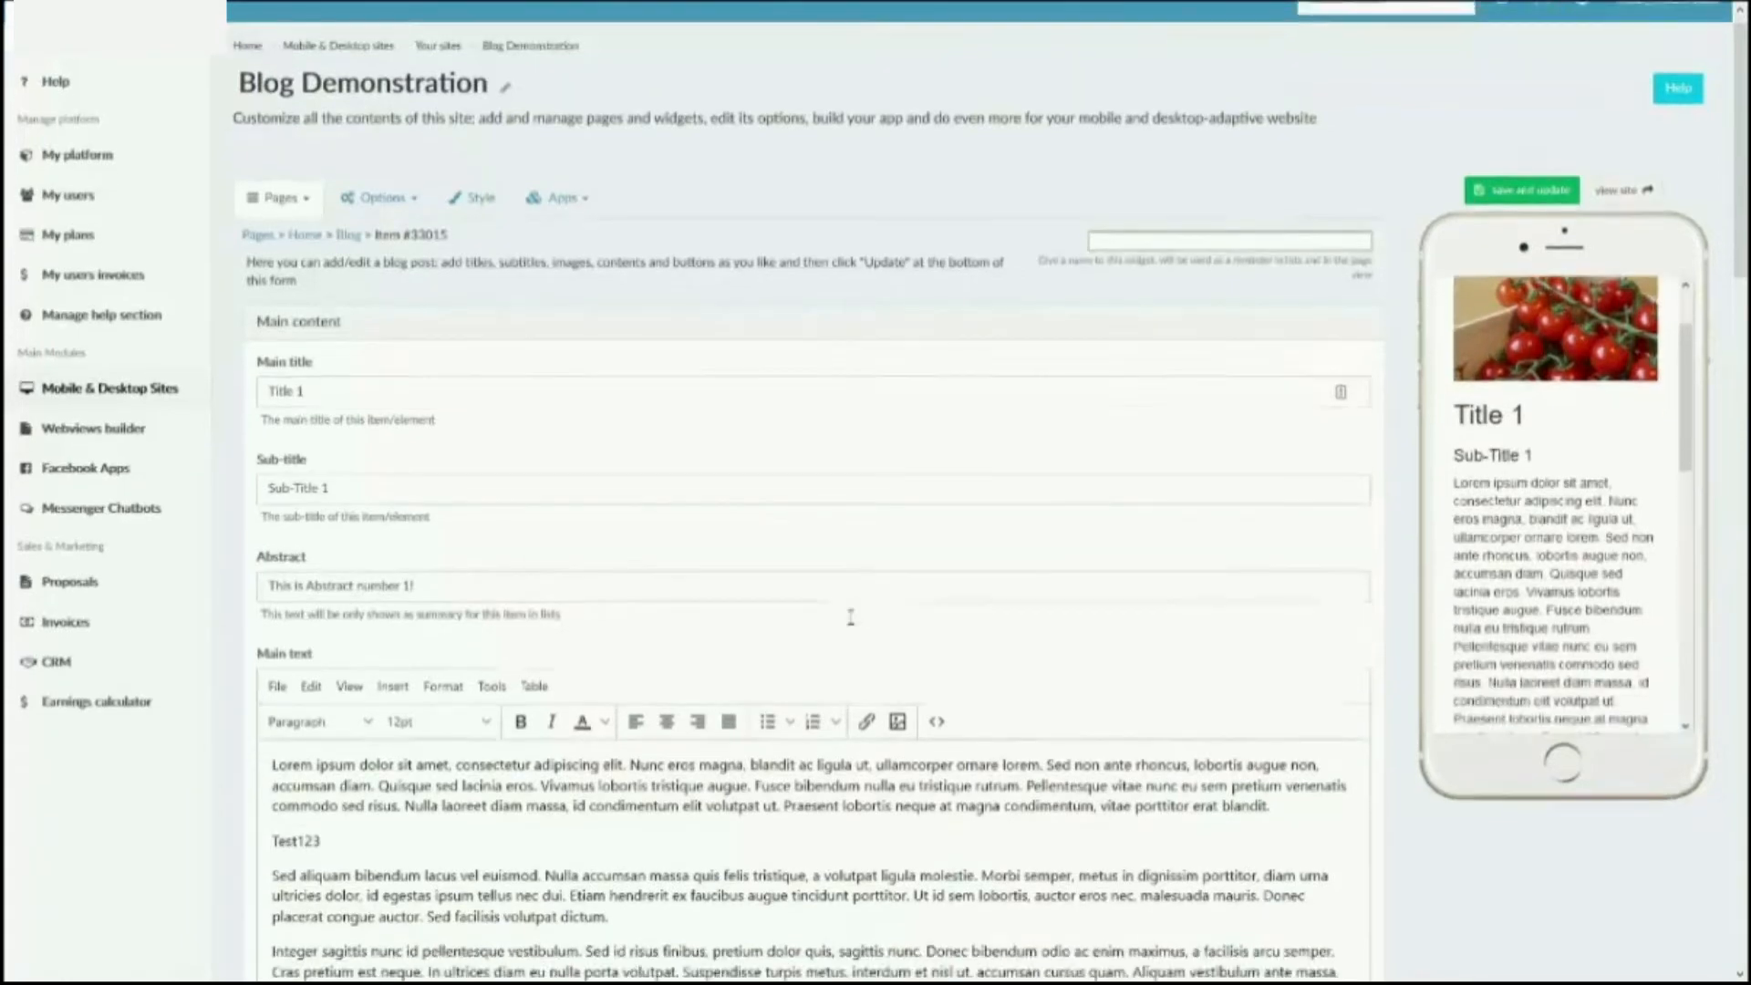
scroll(848, 626, down, 2)
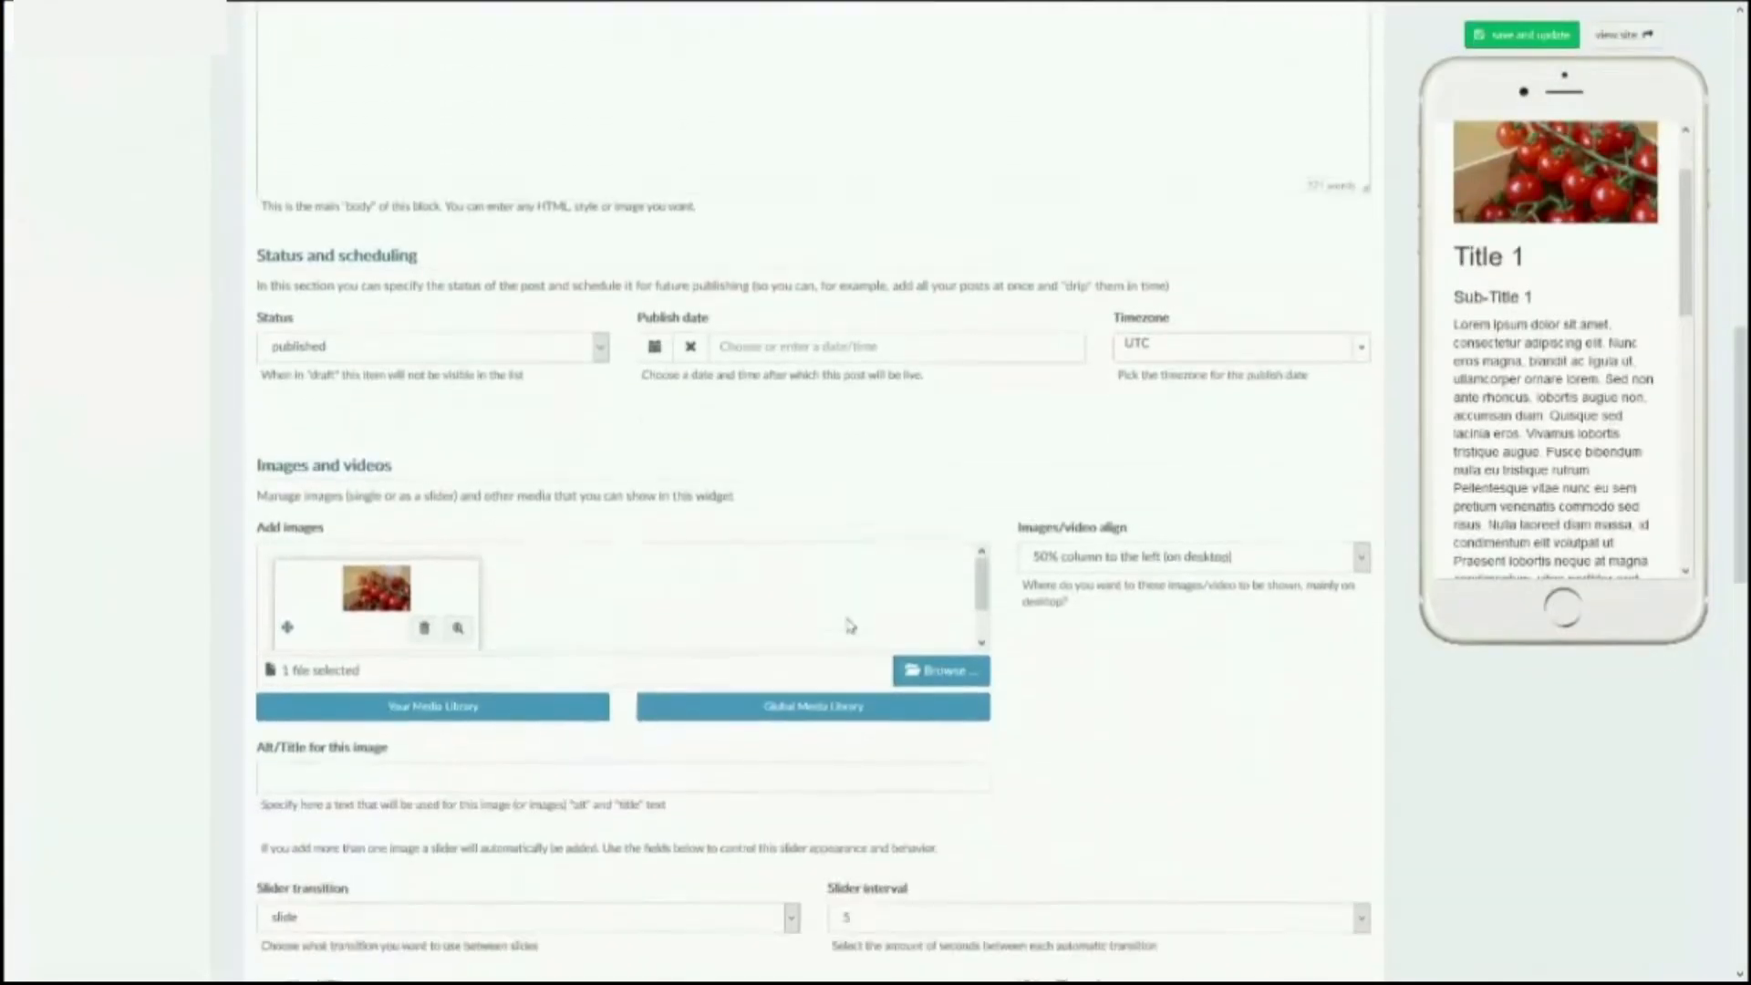
scroll(1598, 281, up, 2)
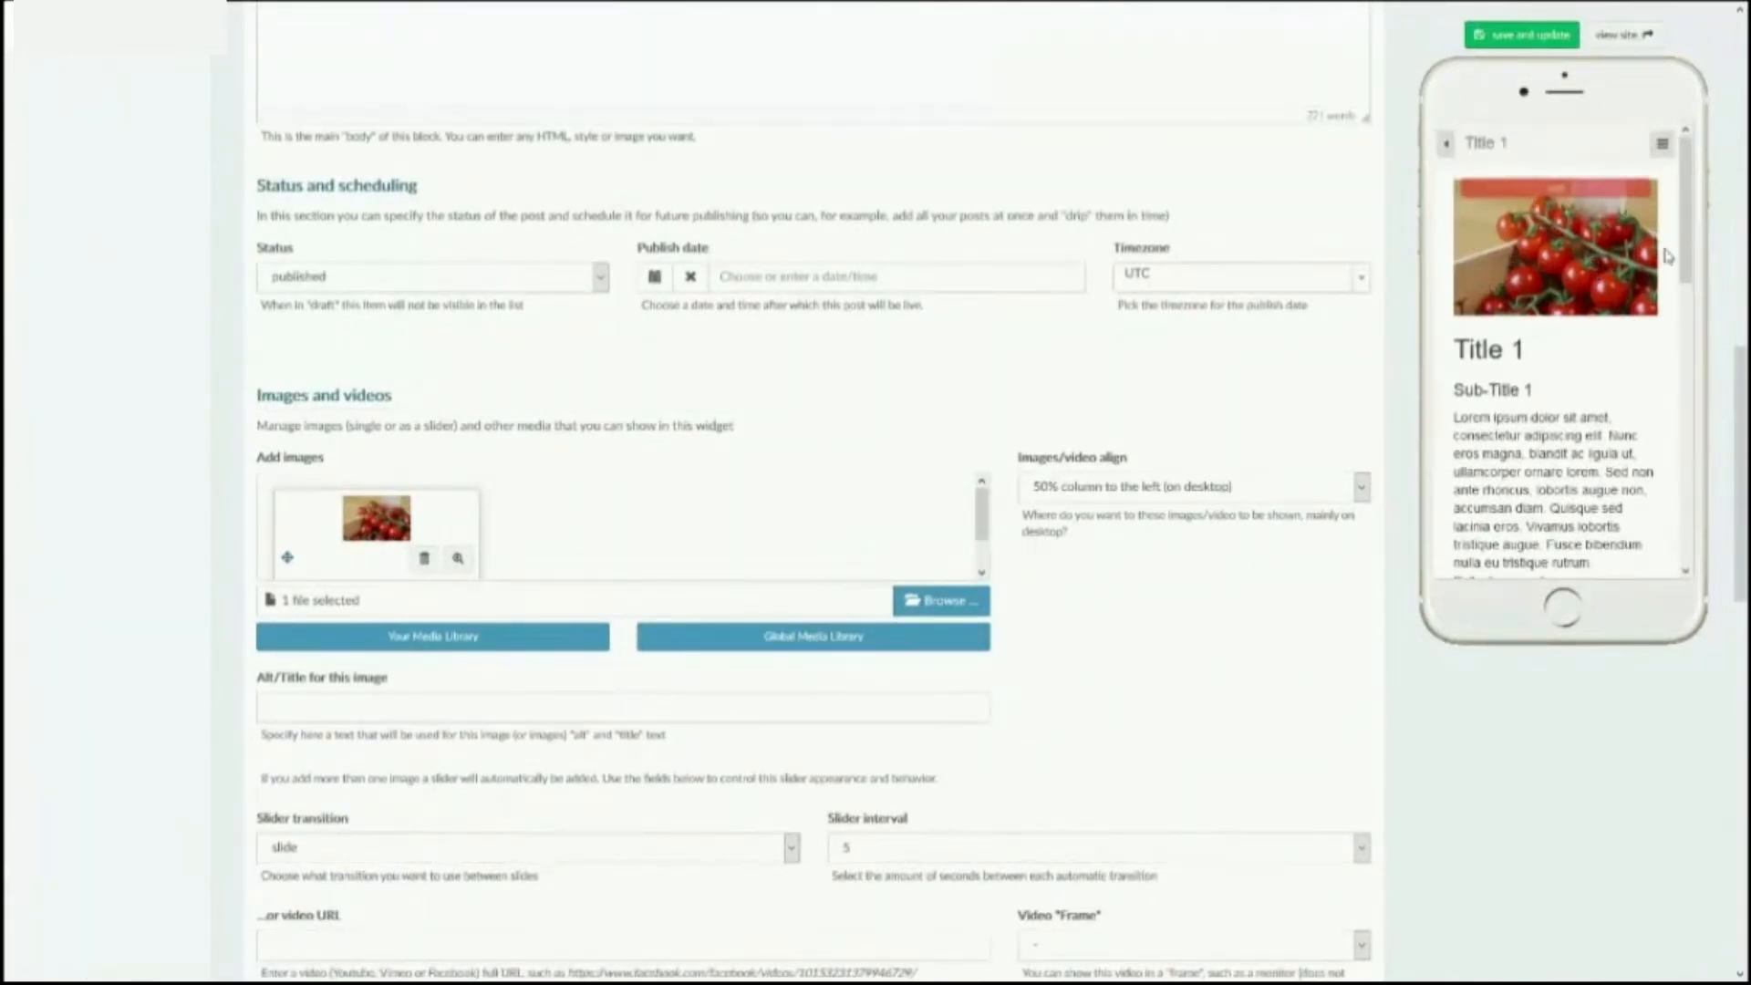
- Paste a YouTube link as the Title 1 post's video URL and save and update the post
scroll(471, 835, down, 1)
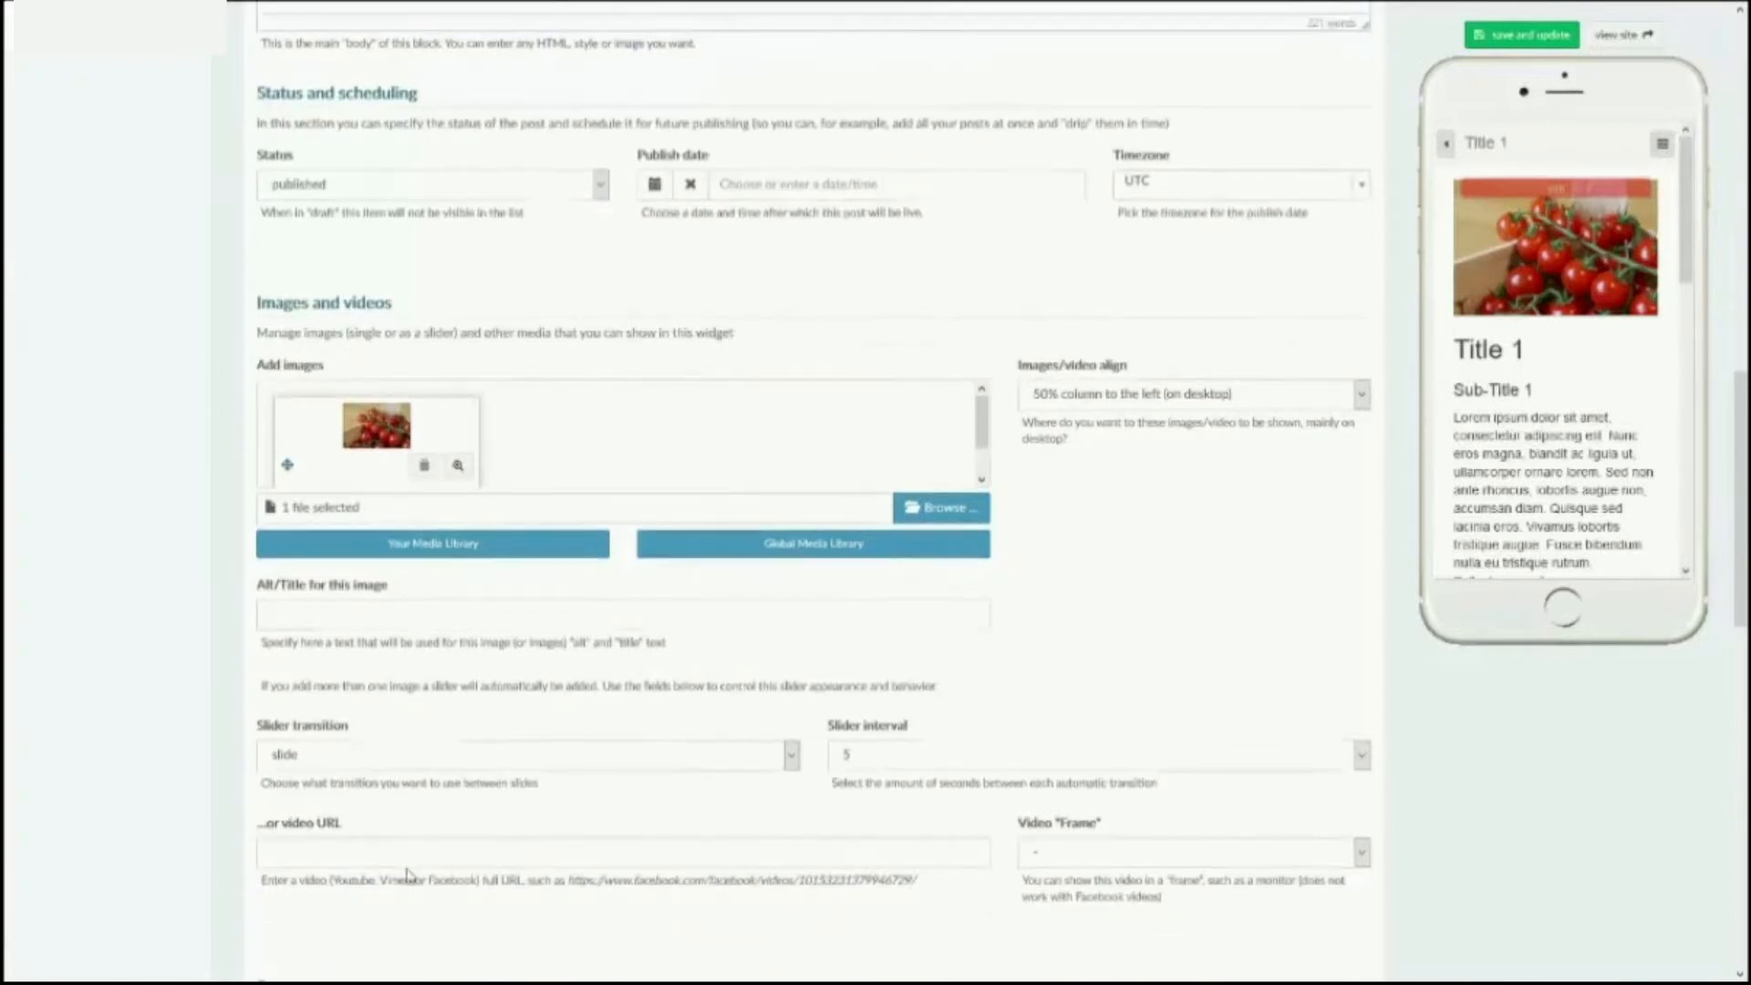
click(398, 859)
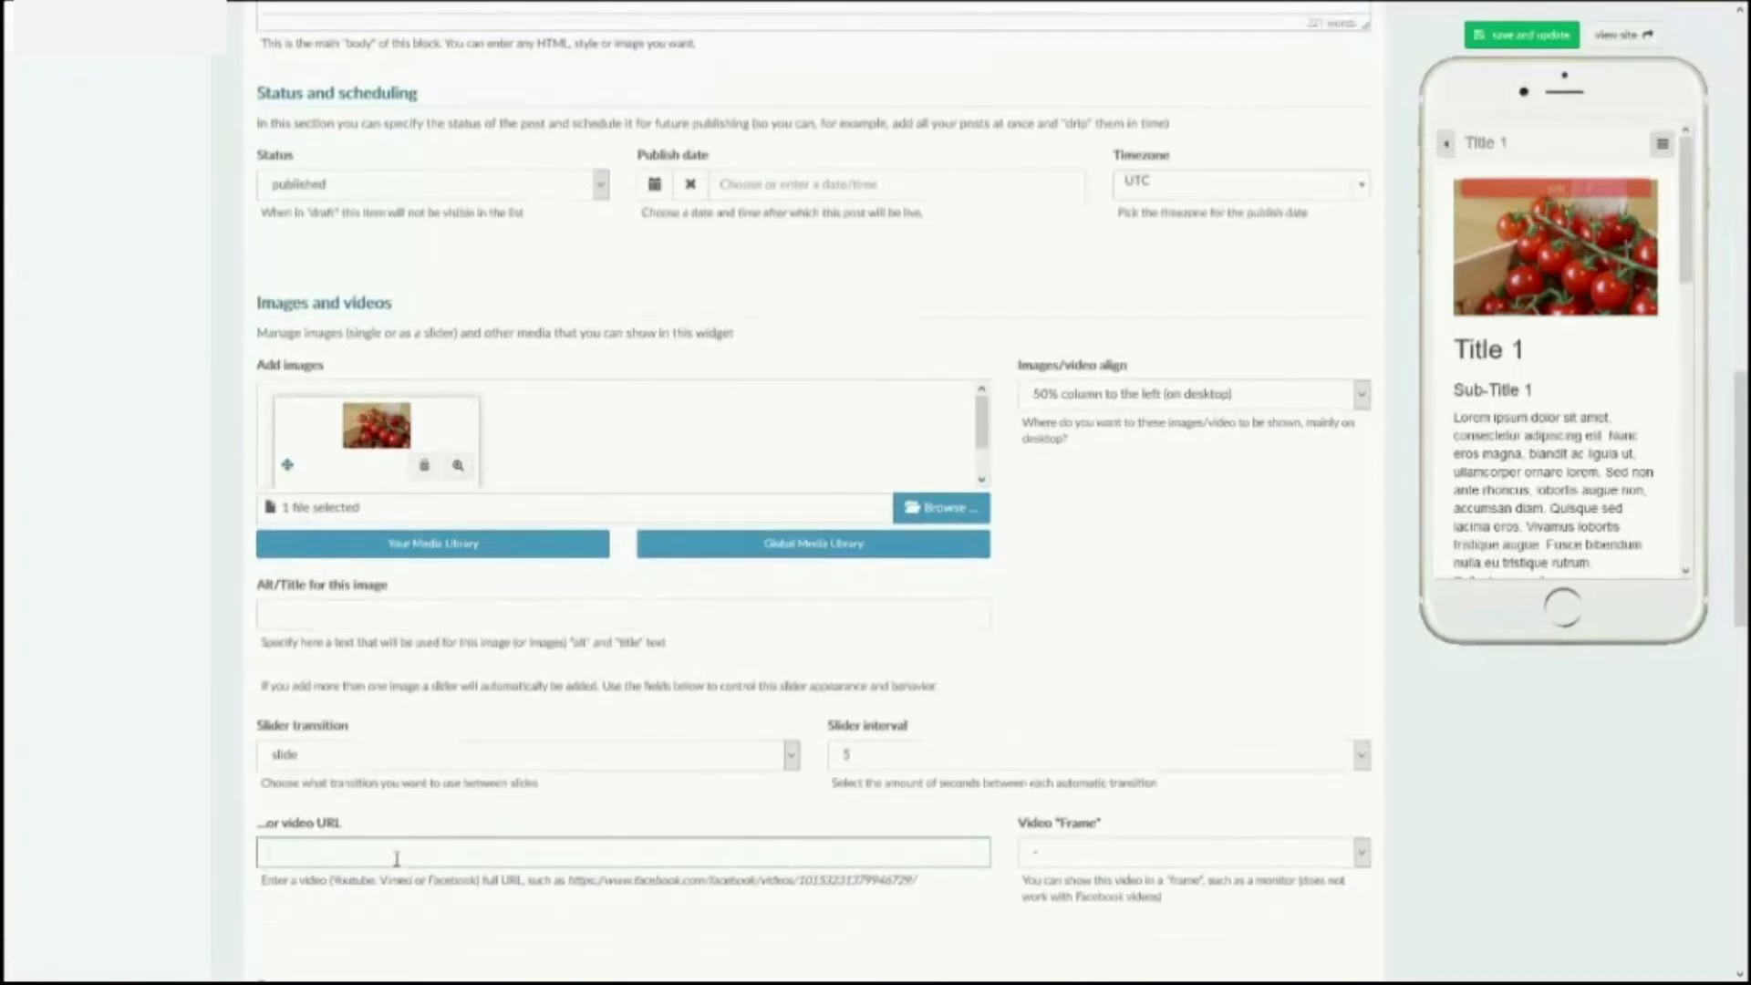
key(ctrl+v)
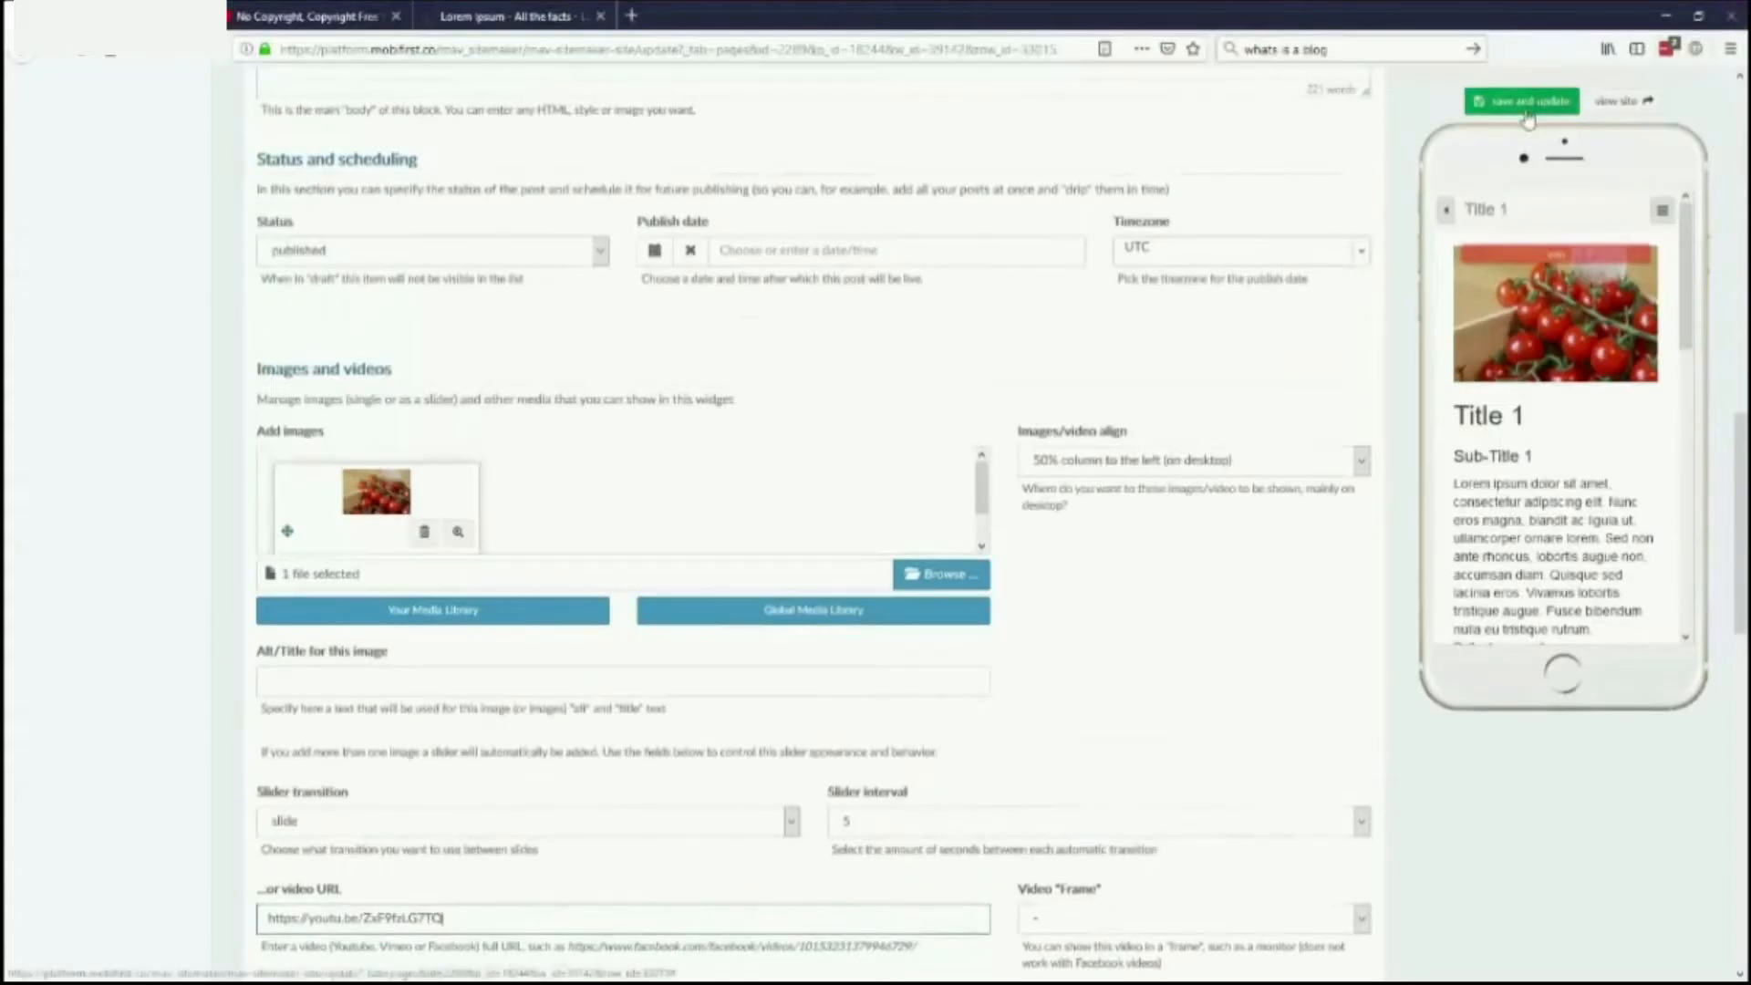
click(1525, 107)
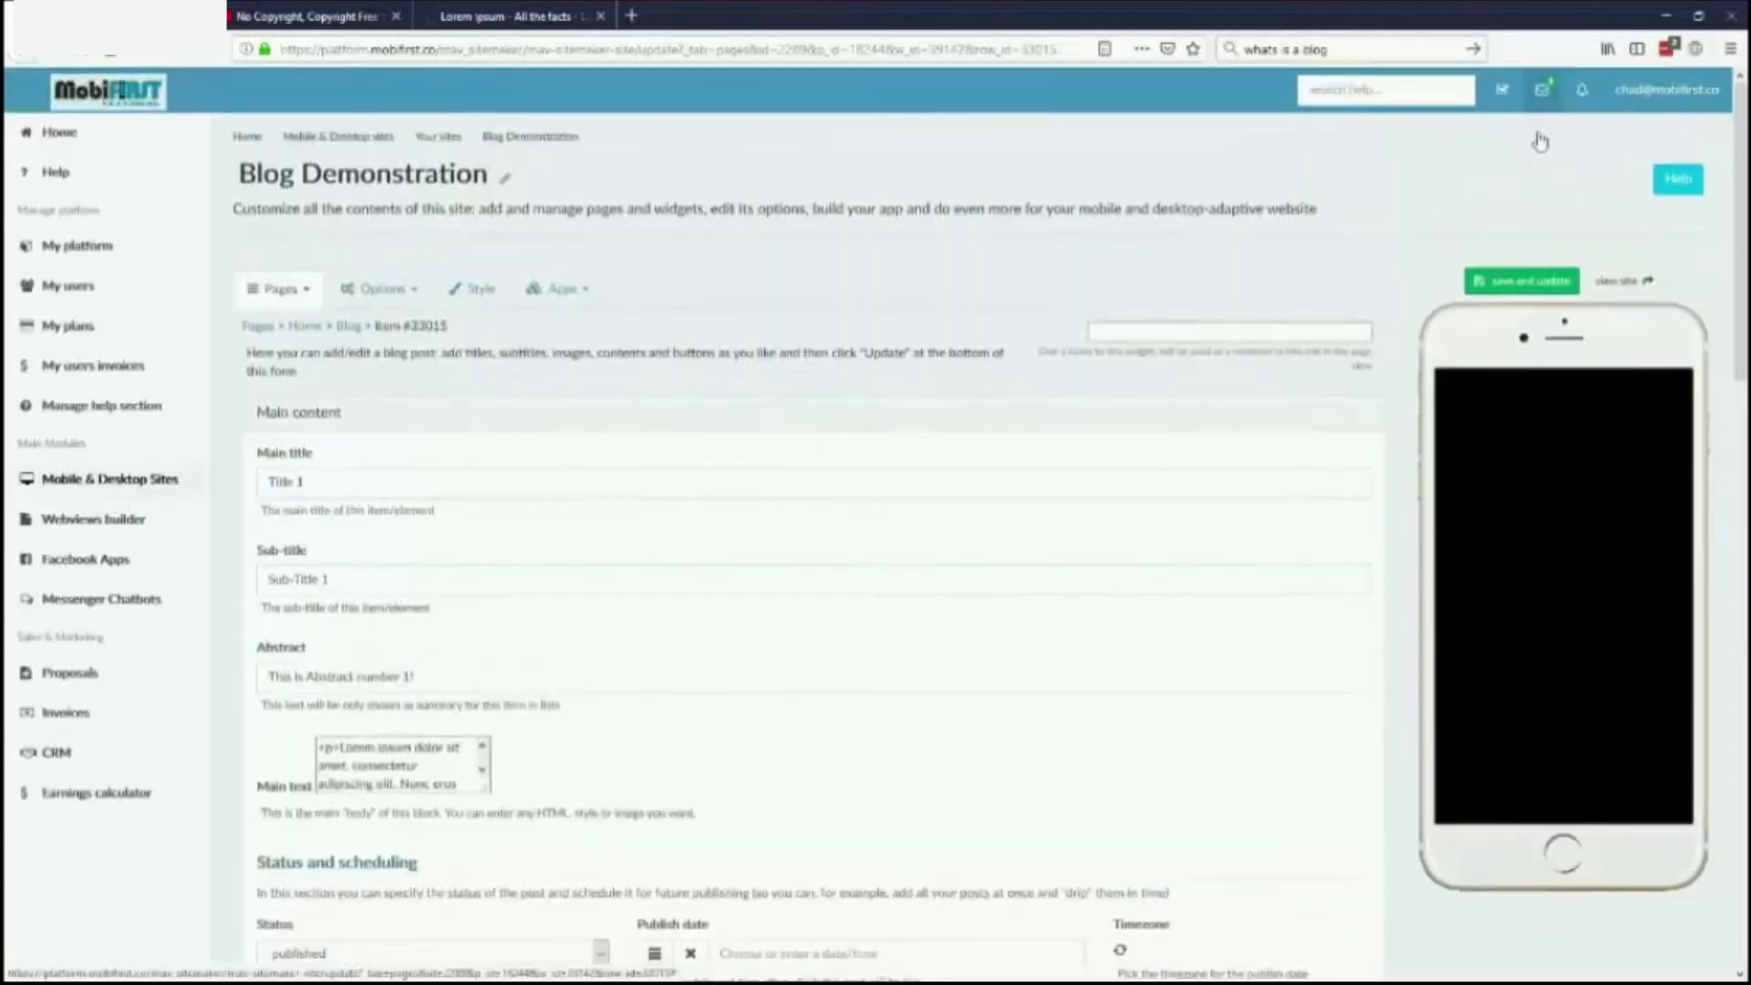
scroll(1542, 548, down, 3)
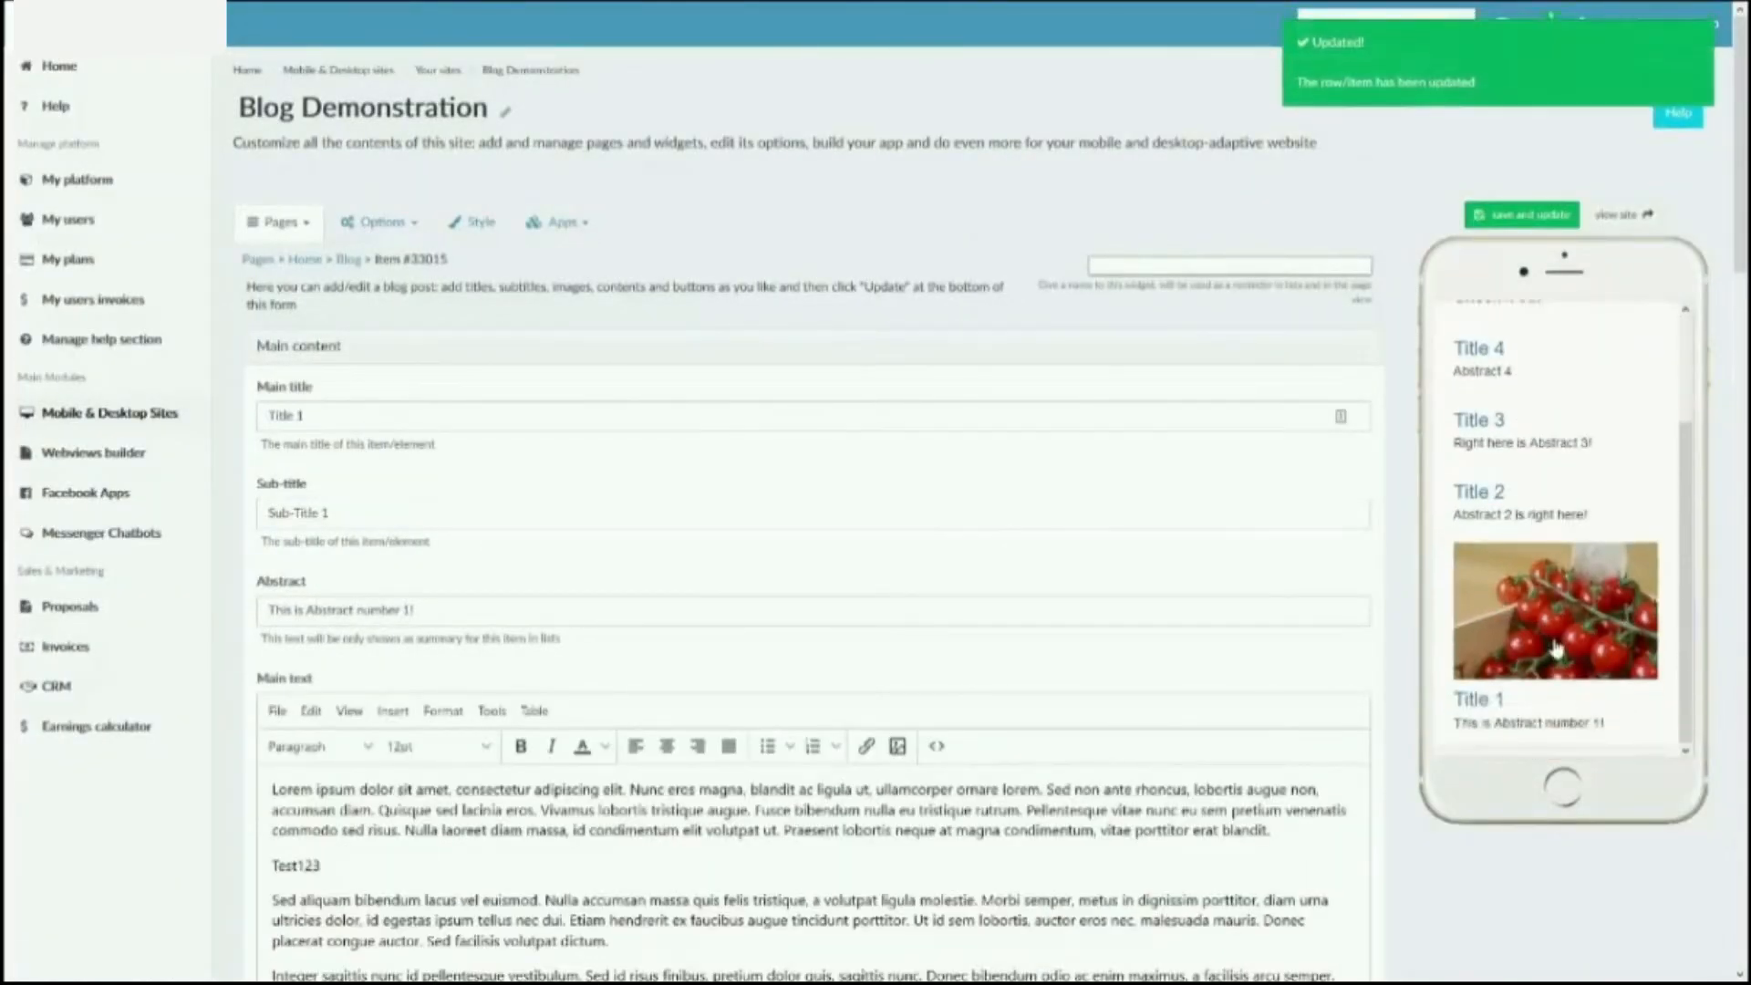
- Open the Title 1 post in the phone preview and play its embedded video
click(1477, 703)
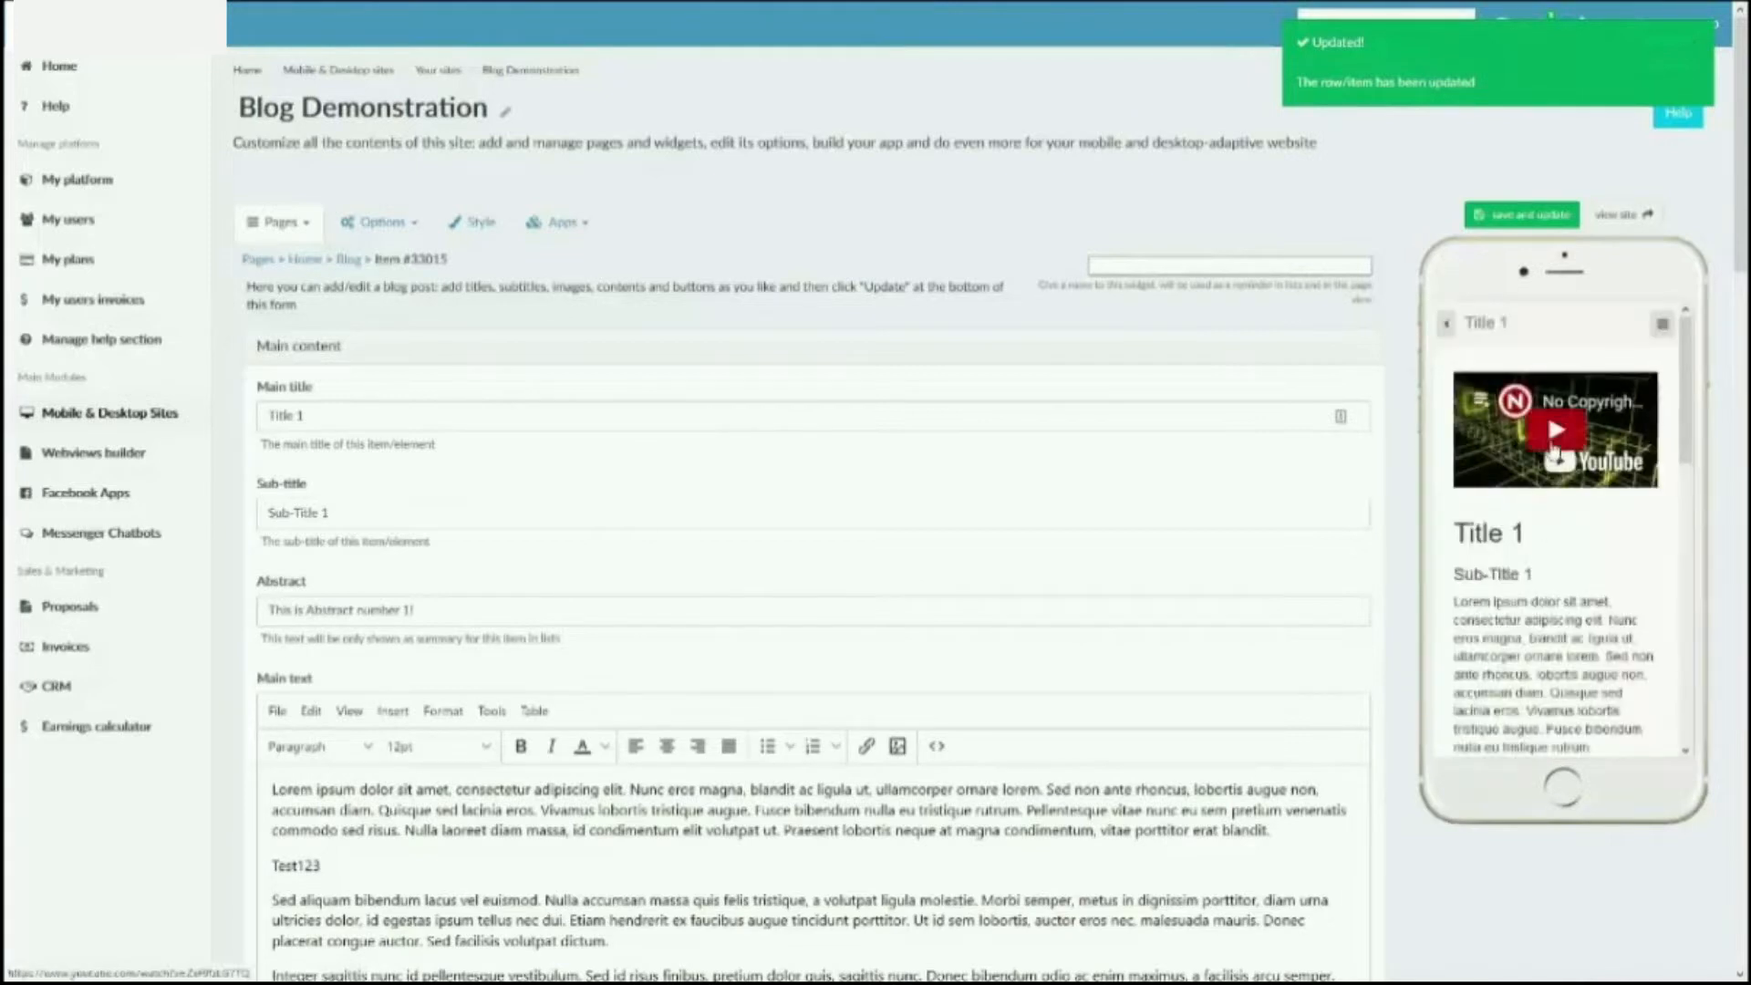
click(1553, 438)
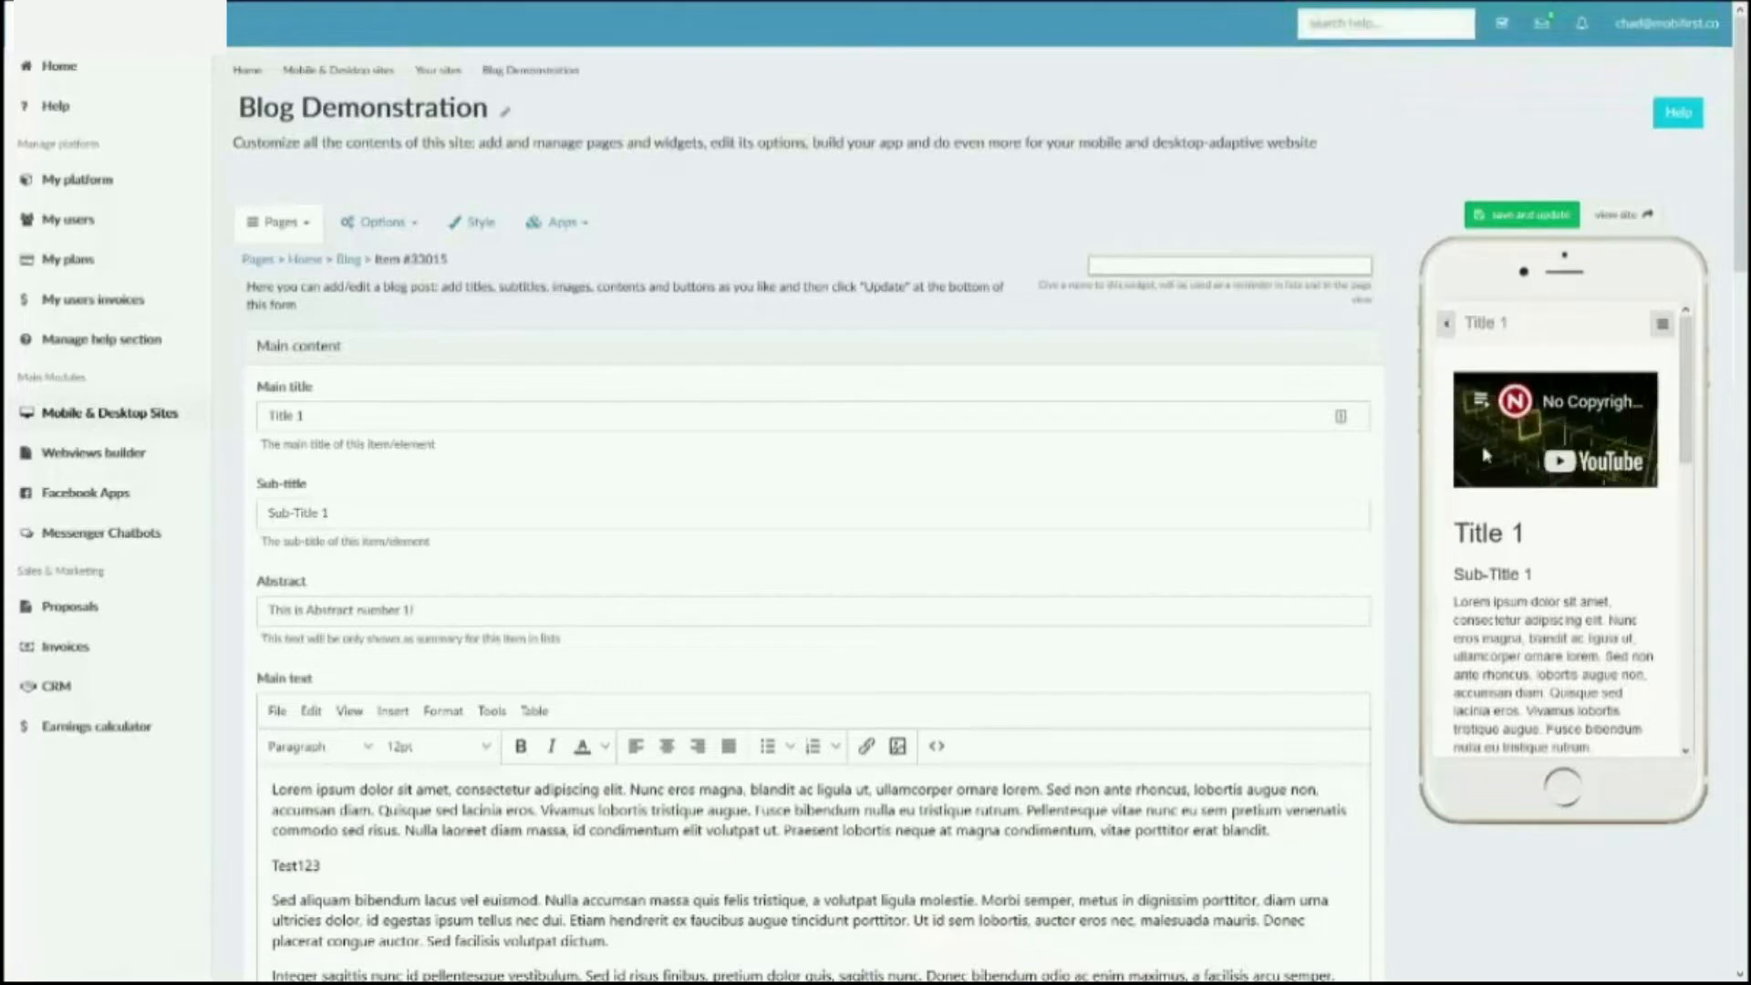
- Add a new button to the Title 1 post, review its link types without choosing one, and save and update the post
scroll(1142, 626, down, 10)
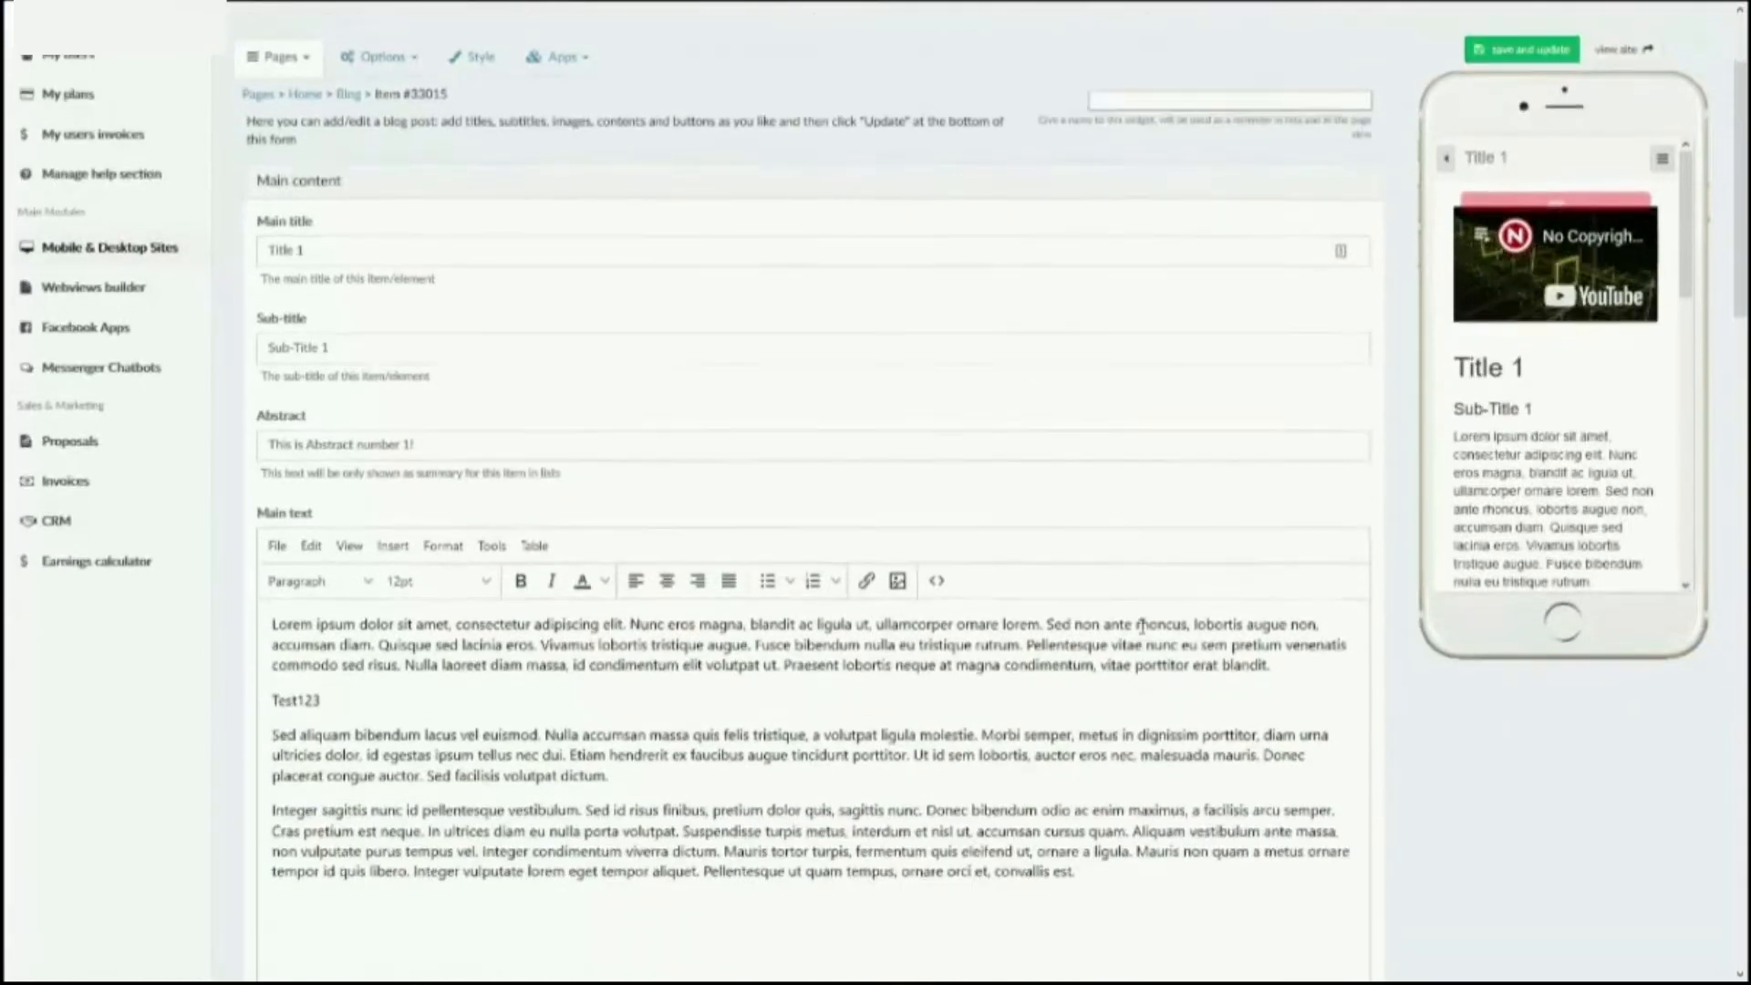
scroll(1148, 623, down, 8)
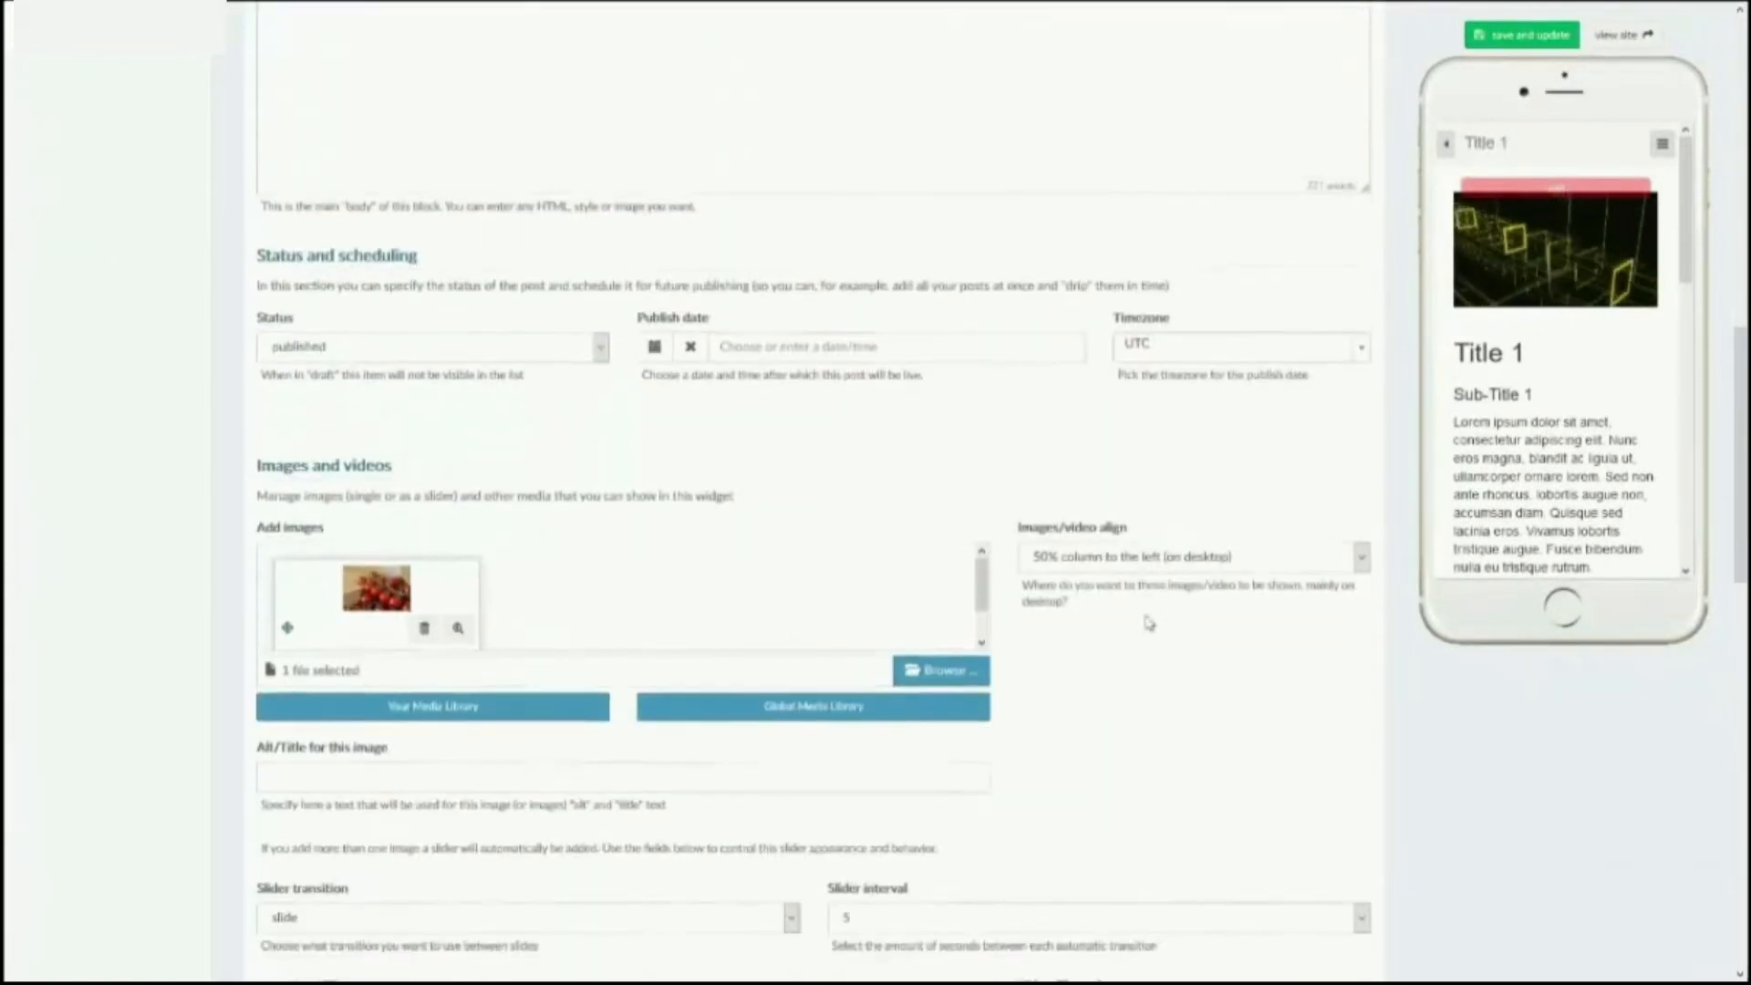
scroll(1147, 620, down, 2)
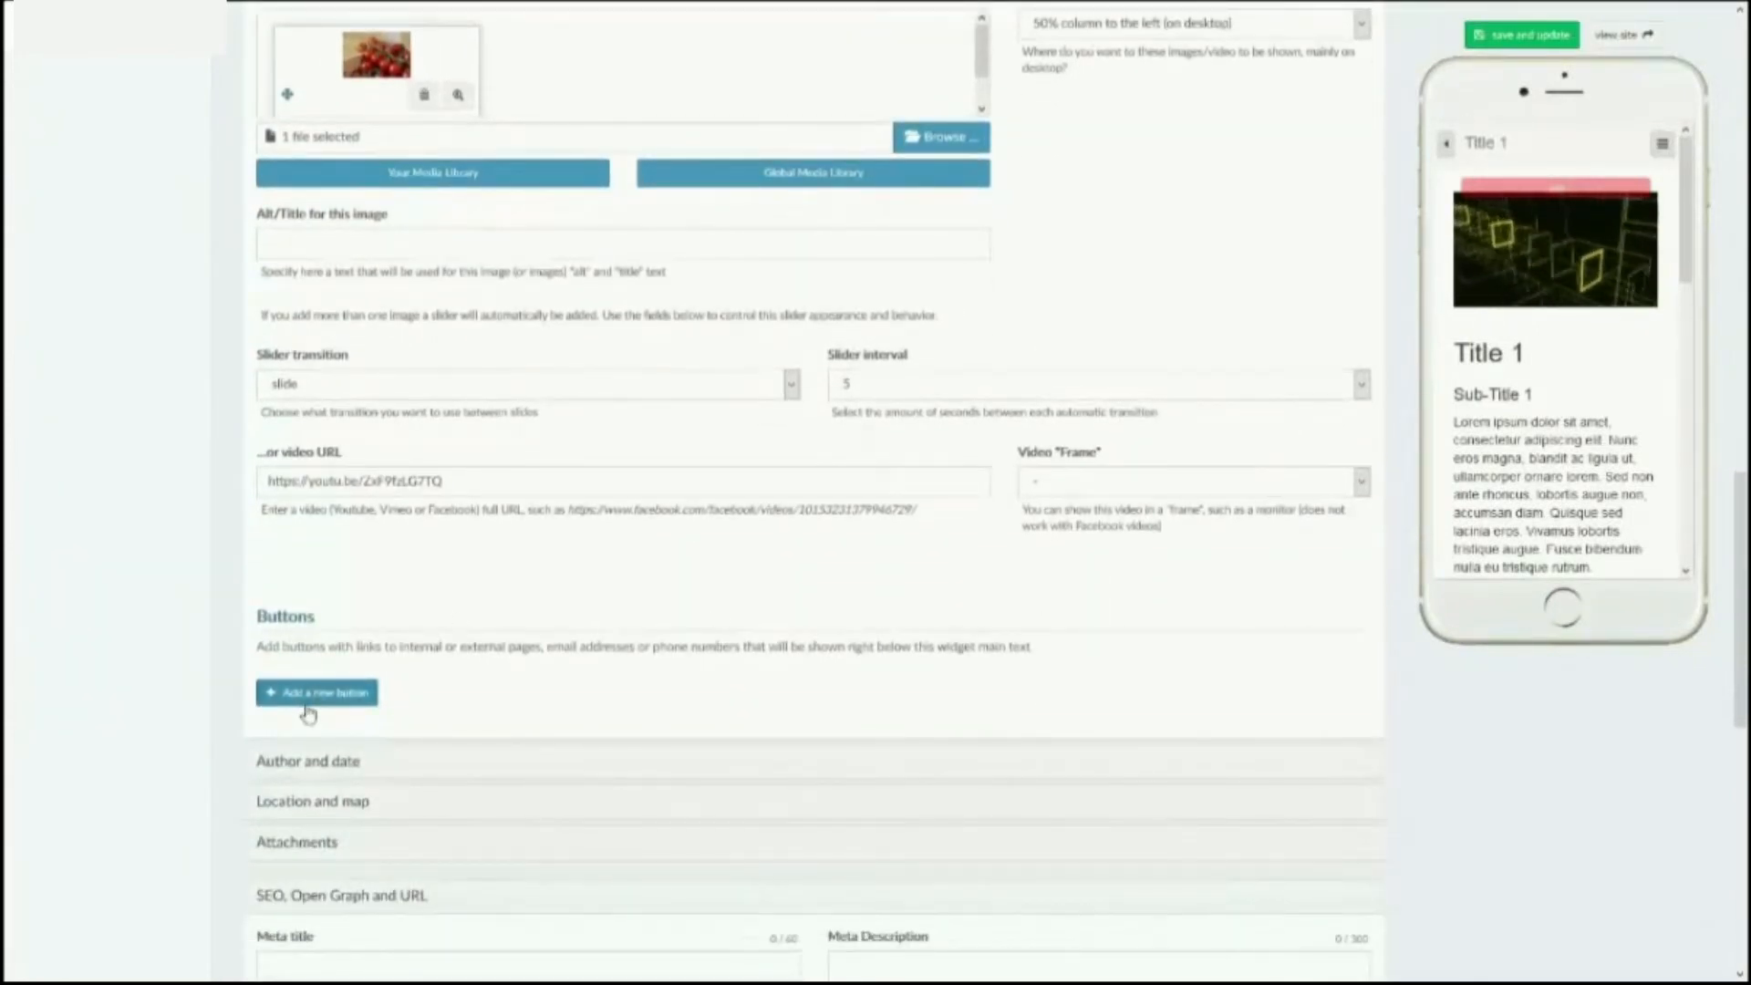
scroll(1562, 474, down, 5)
scroll(1562, 474, down, 3)
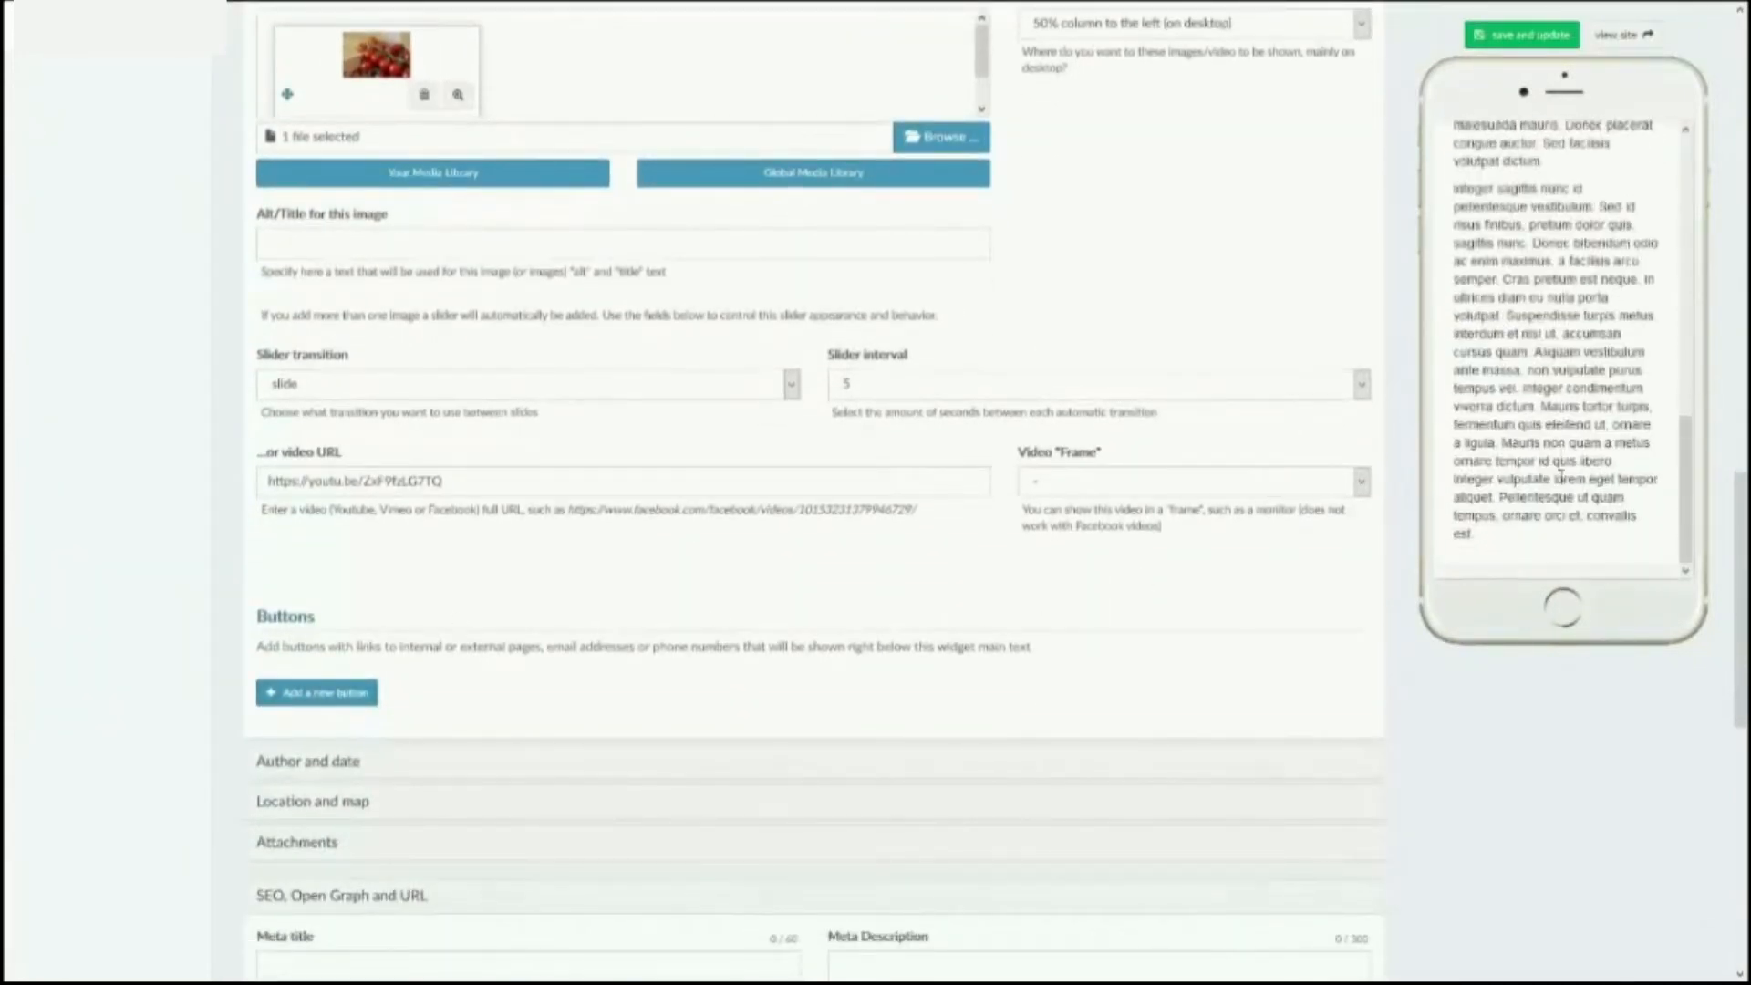
click(321, 695)
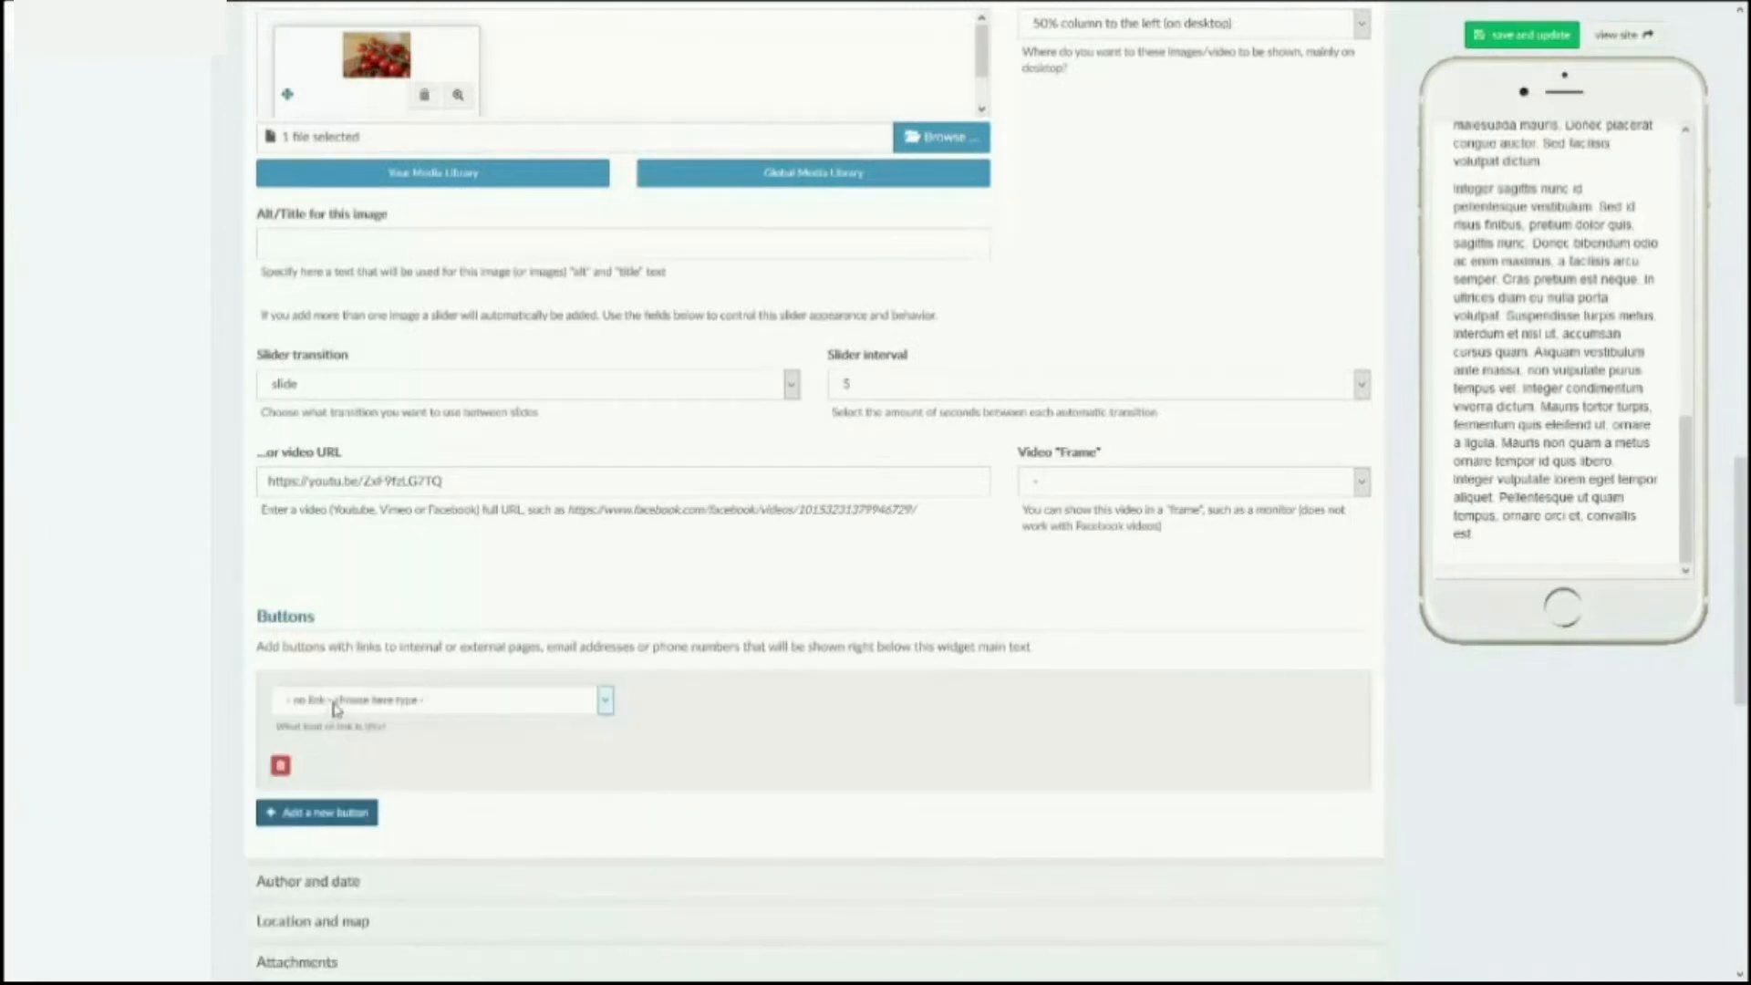
click(338, 700)
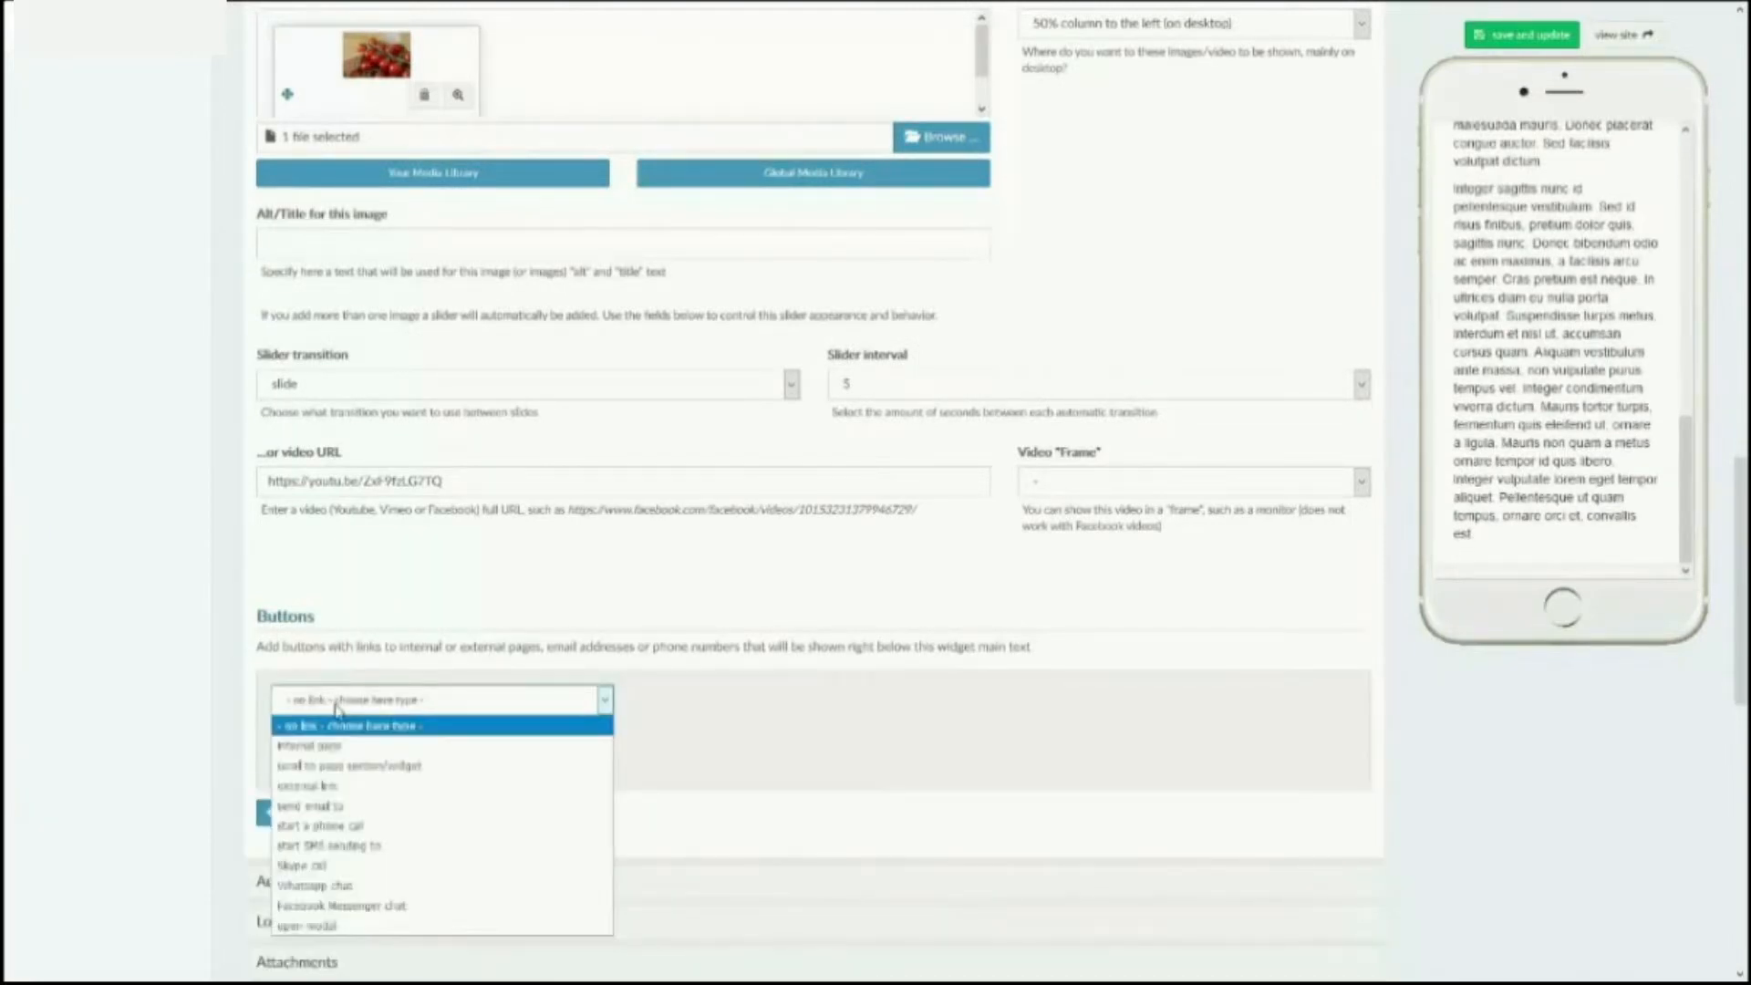
click(886, 748)
scroll(808, 626, down, 1)
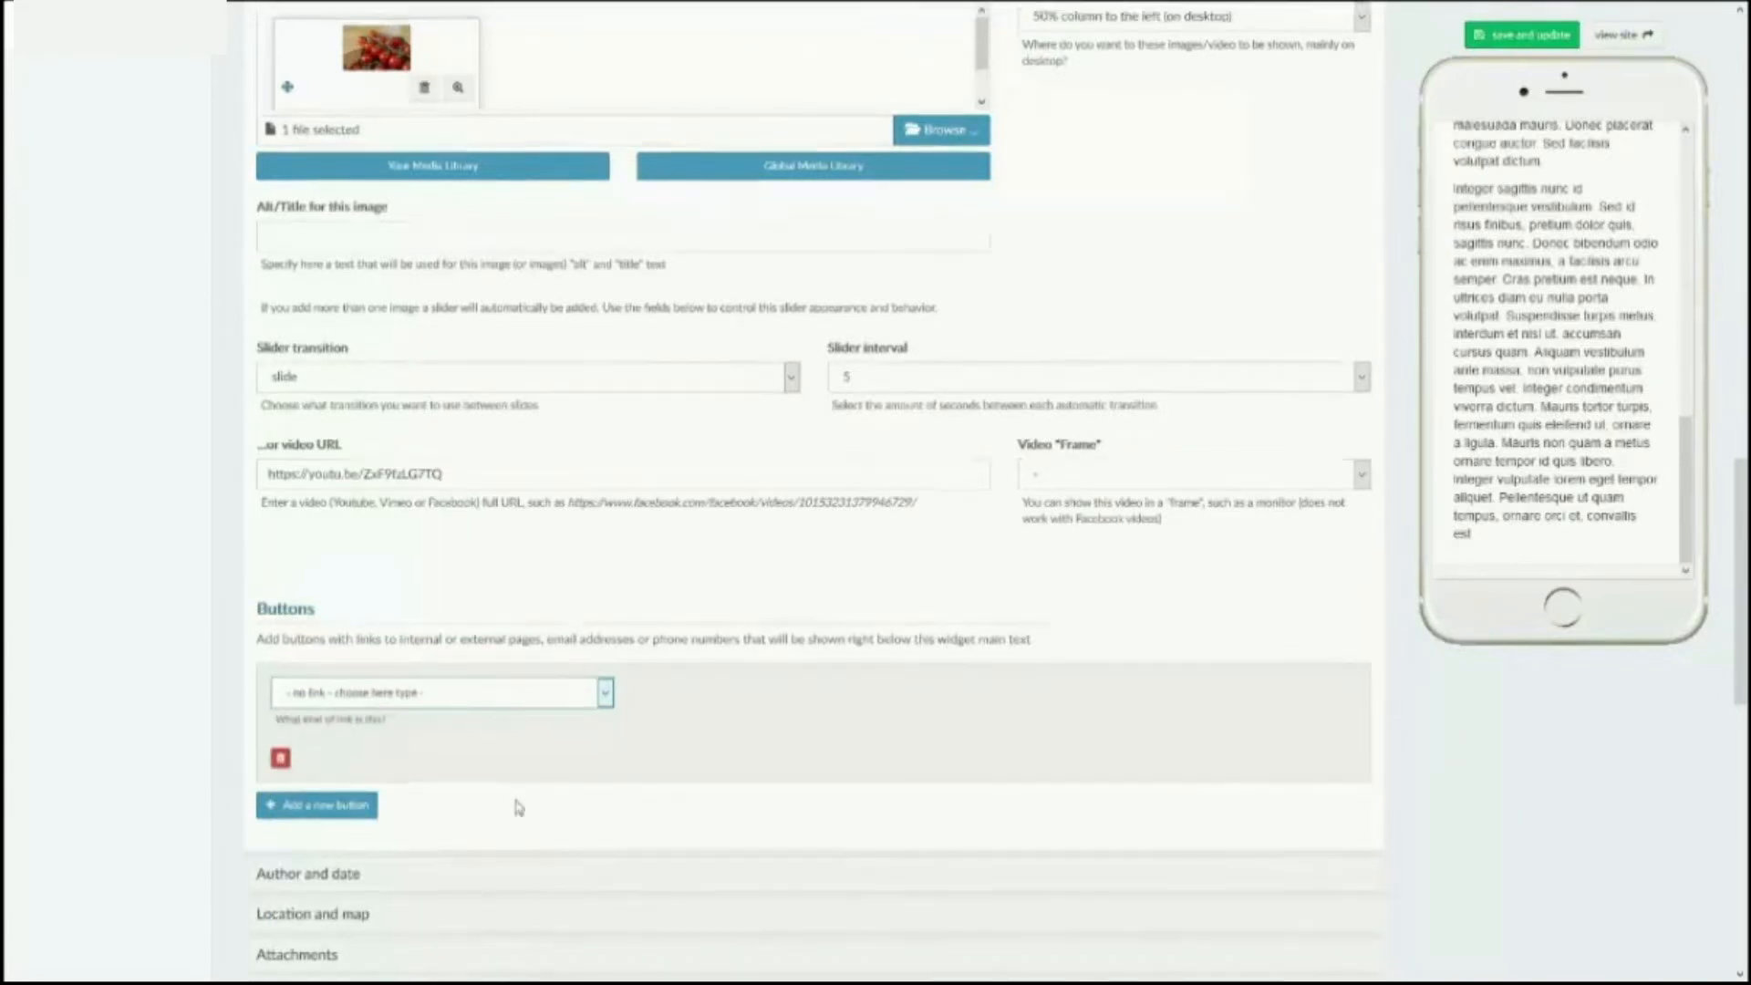
click(1520, 36)
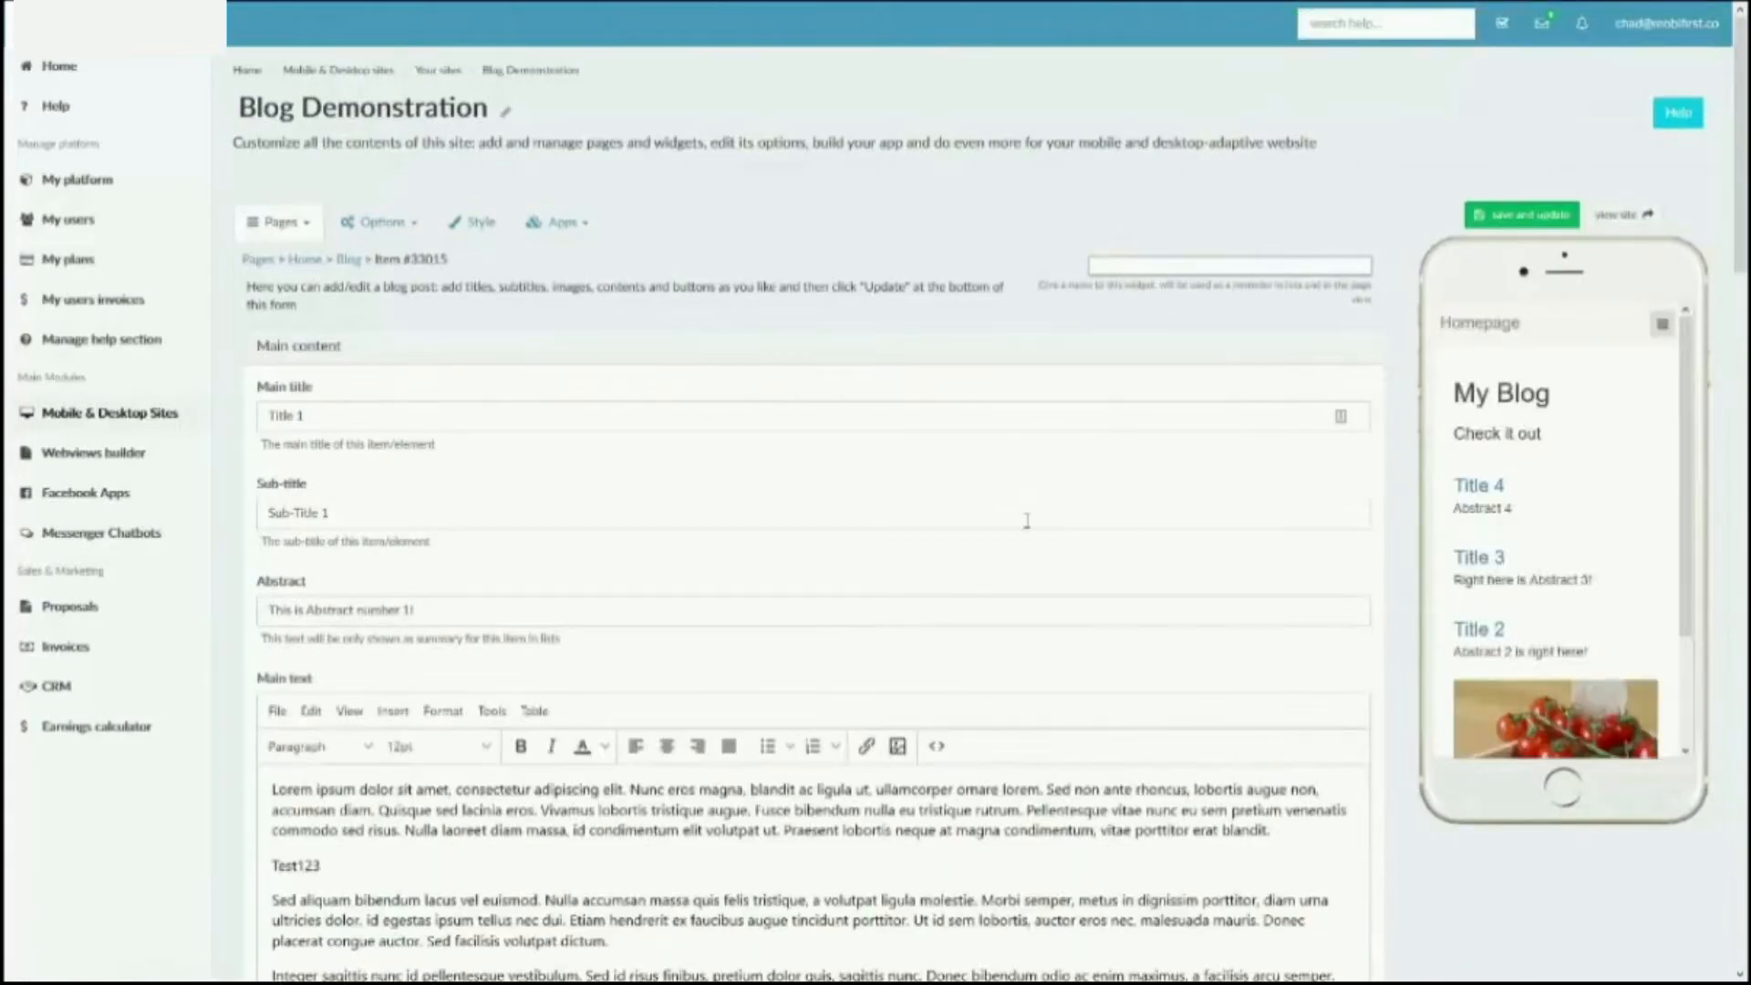
- Set the Title 1 post's author to "Author Name" and write "Bio about Author" in the author bio
scroll(1026, 520, down, 7)
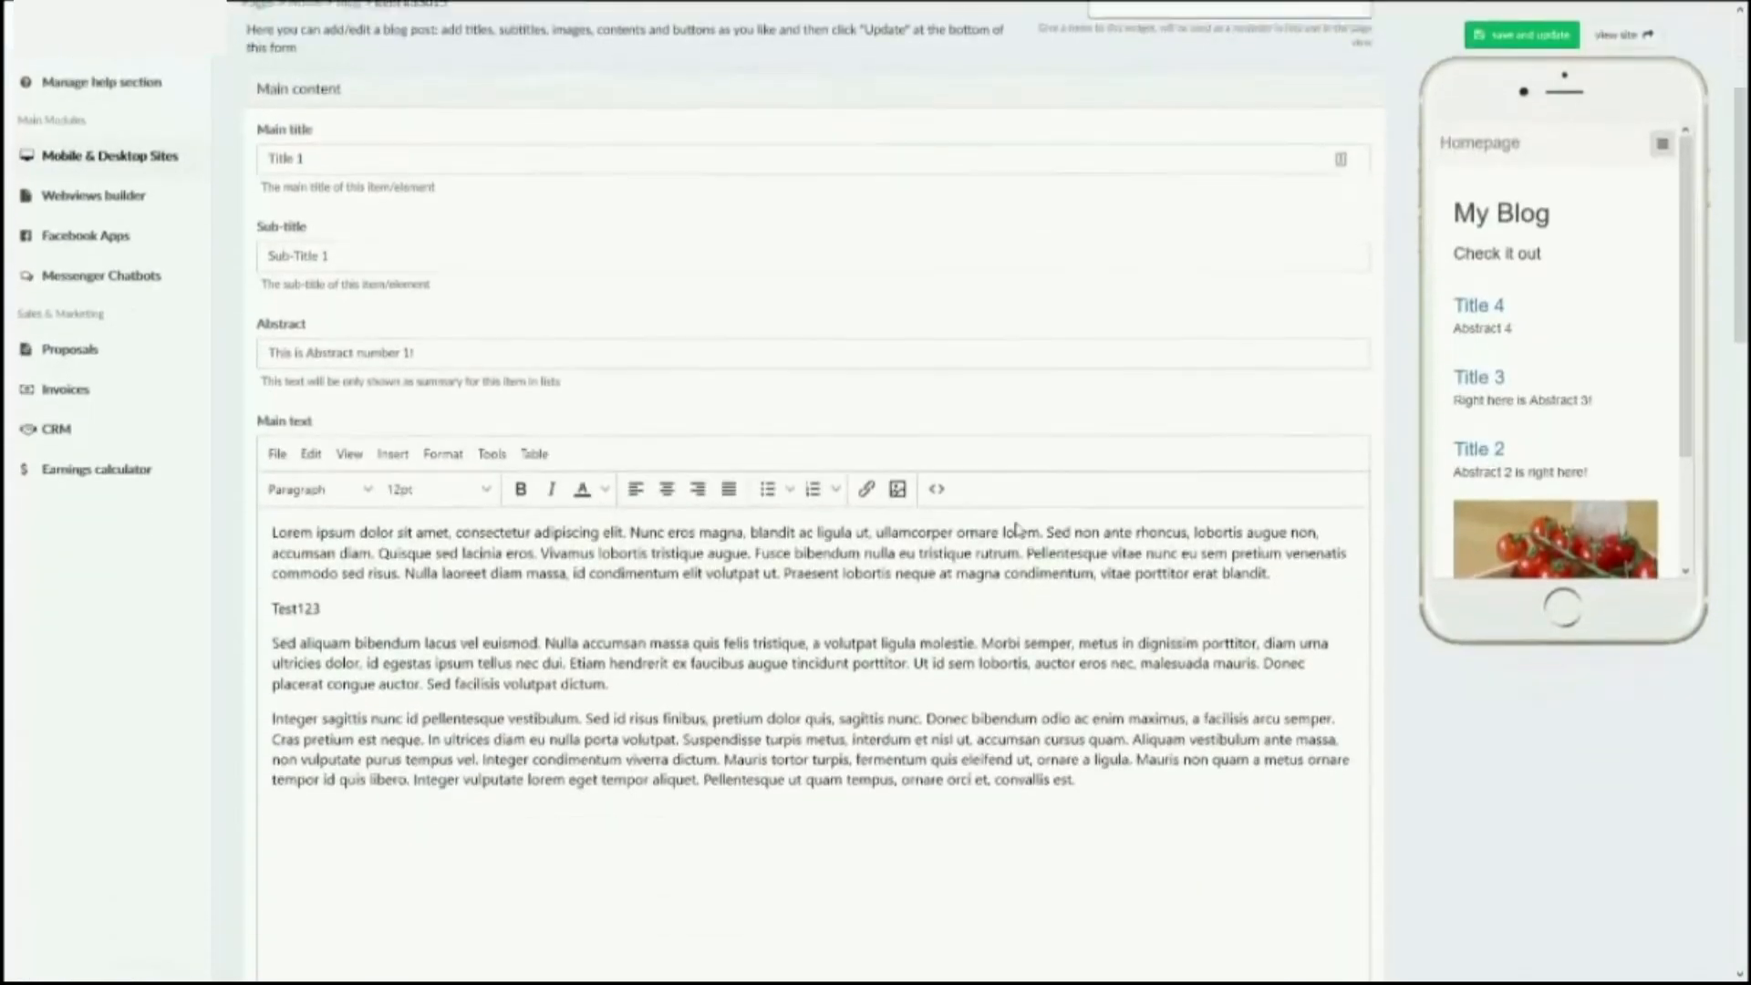
scroll(551, 567, down, 7)
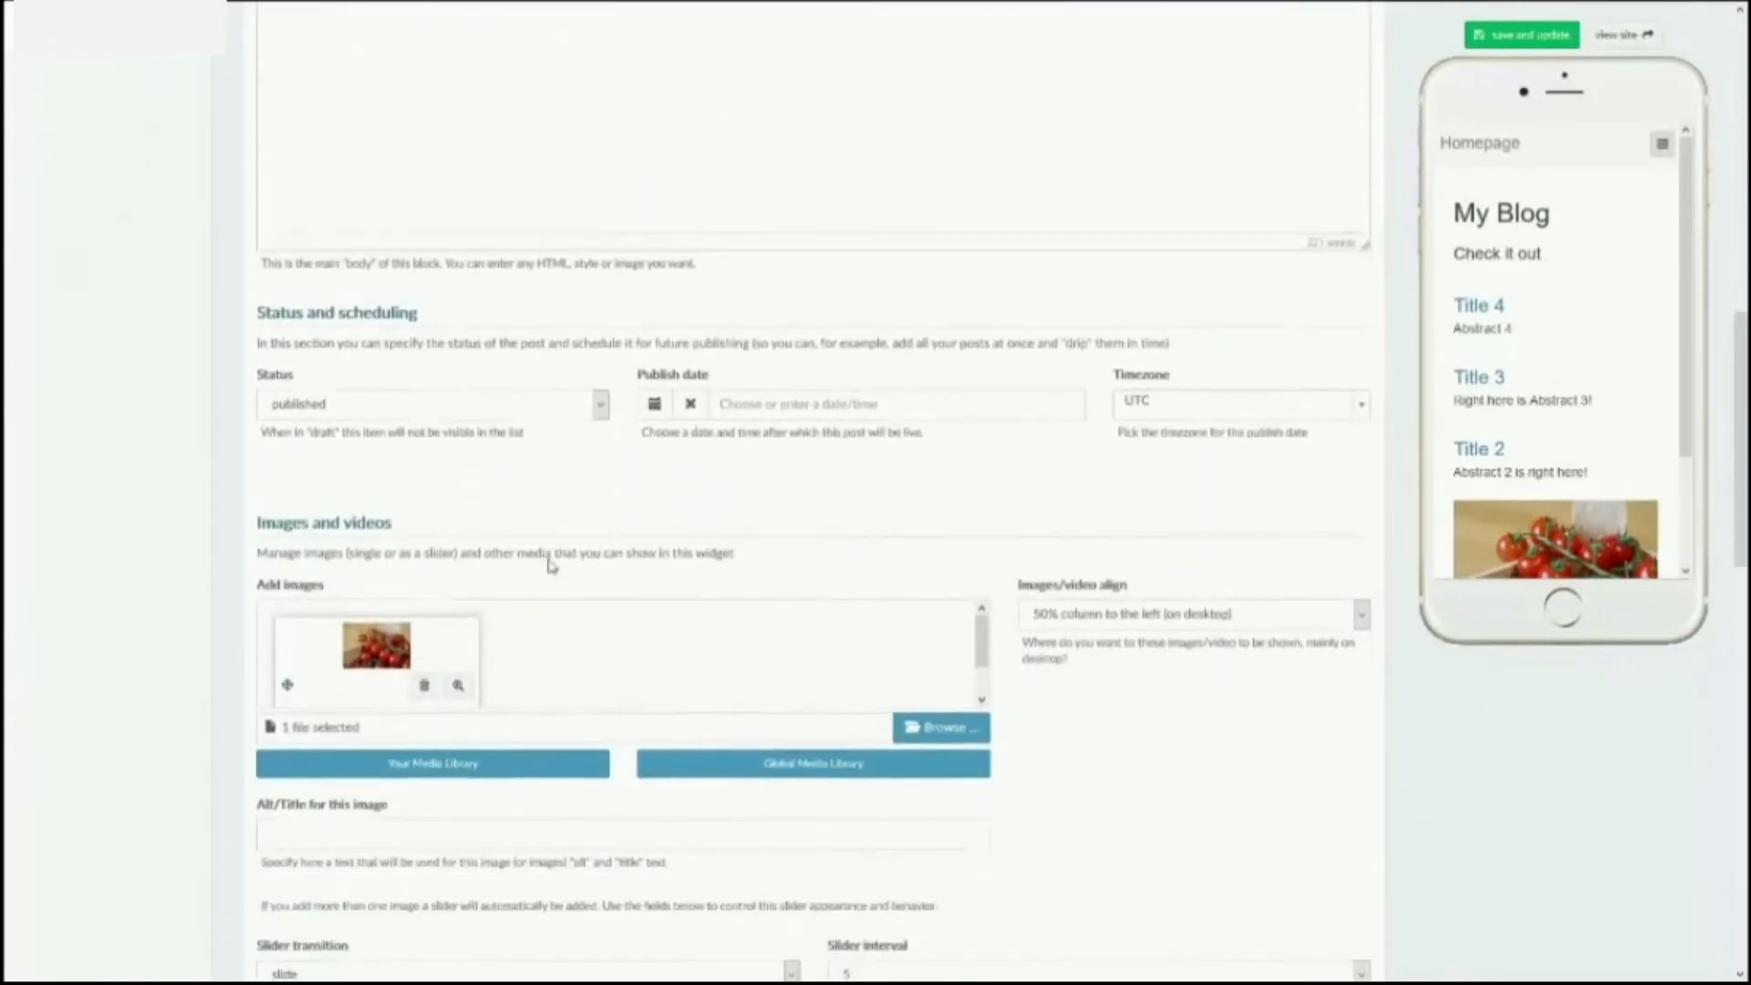
scroll(548, 567, down, 3)
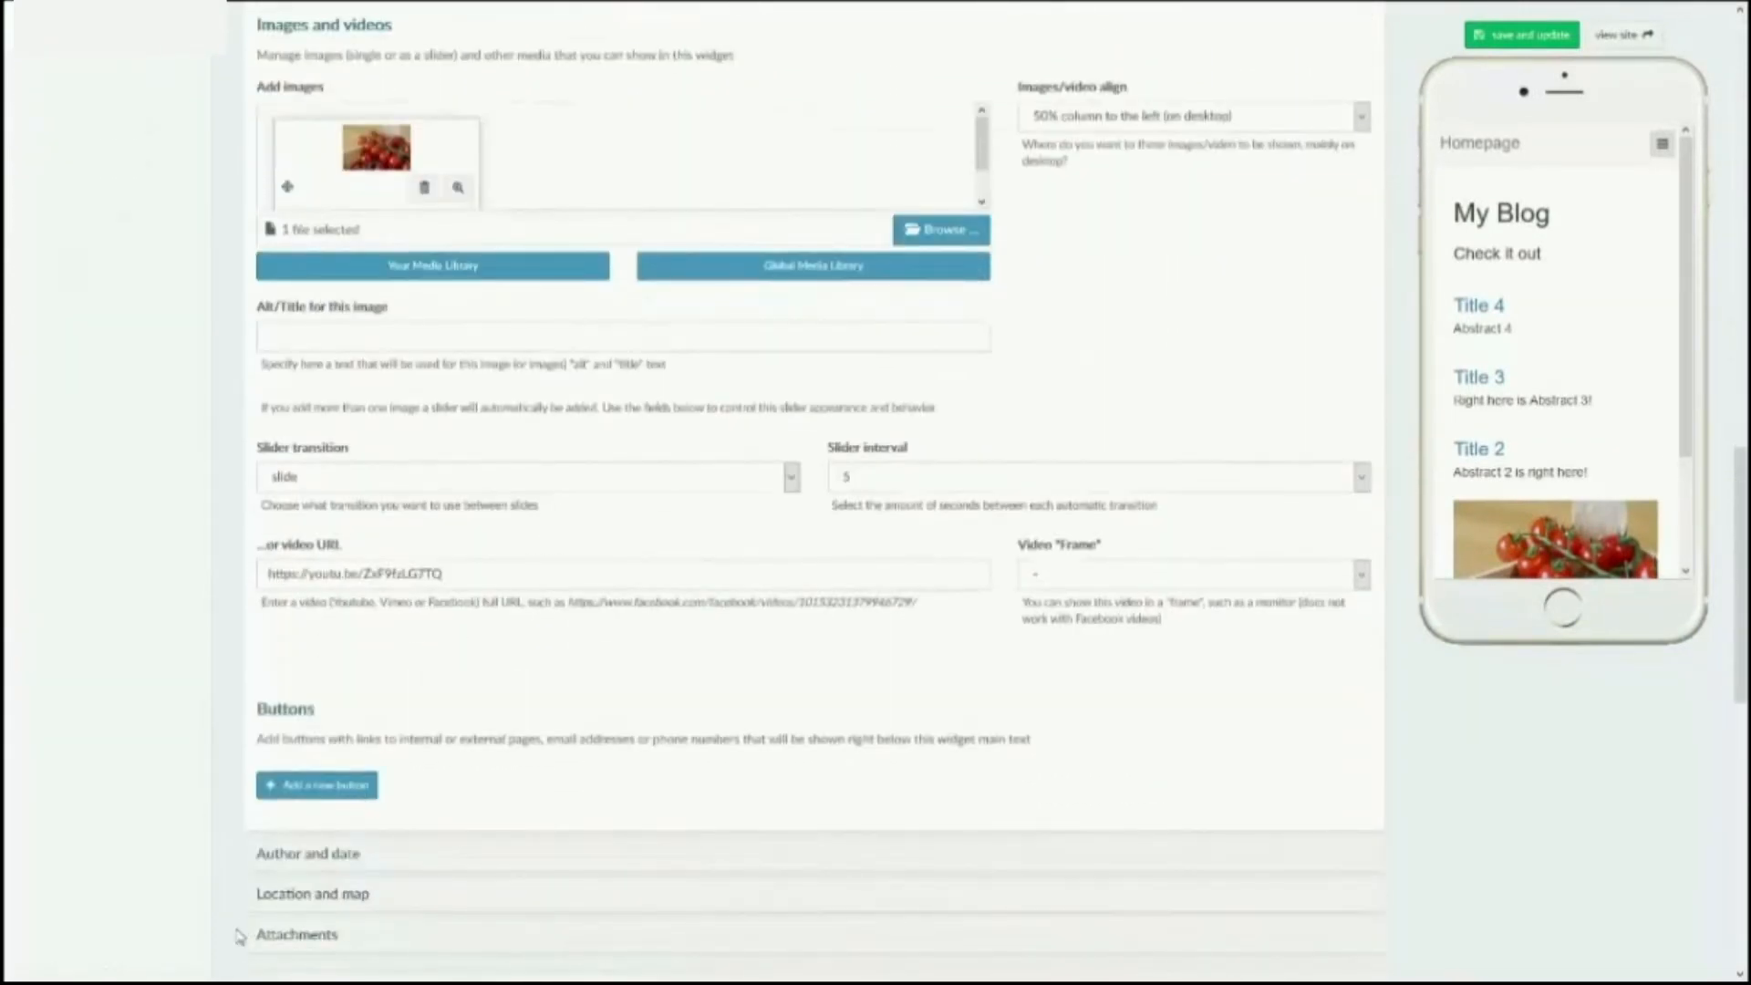
click(278, 861)
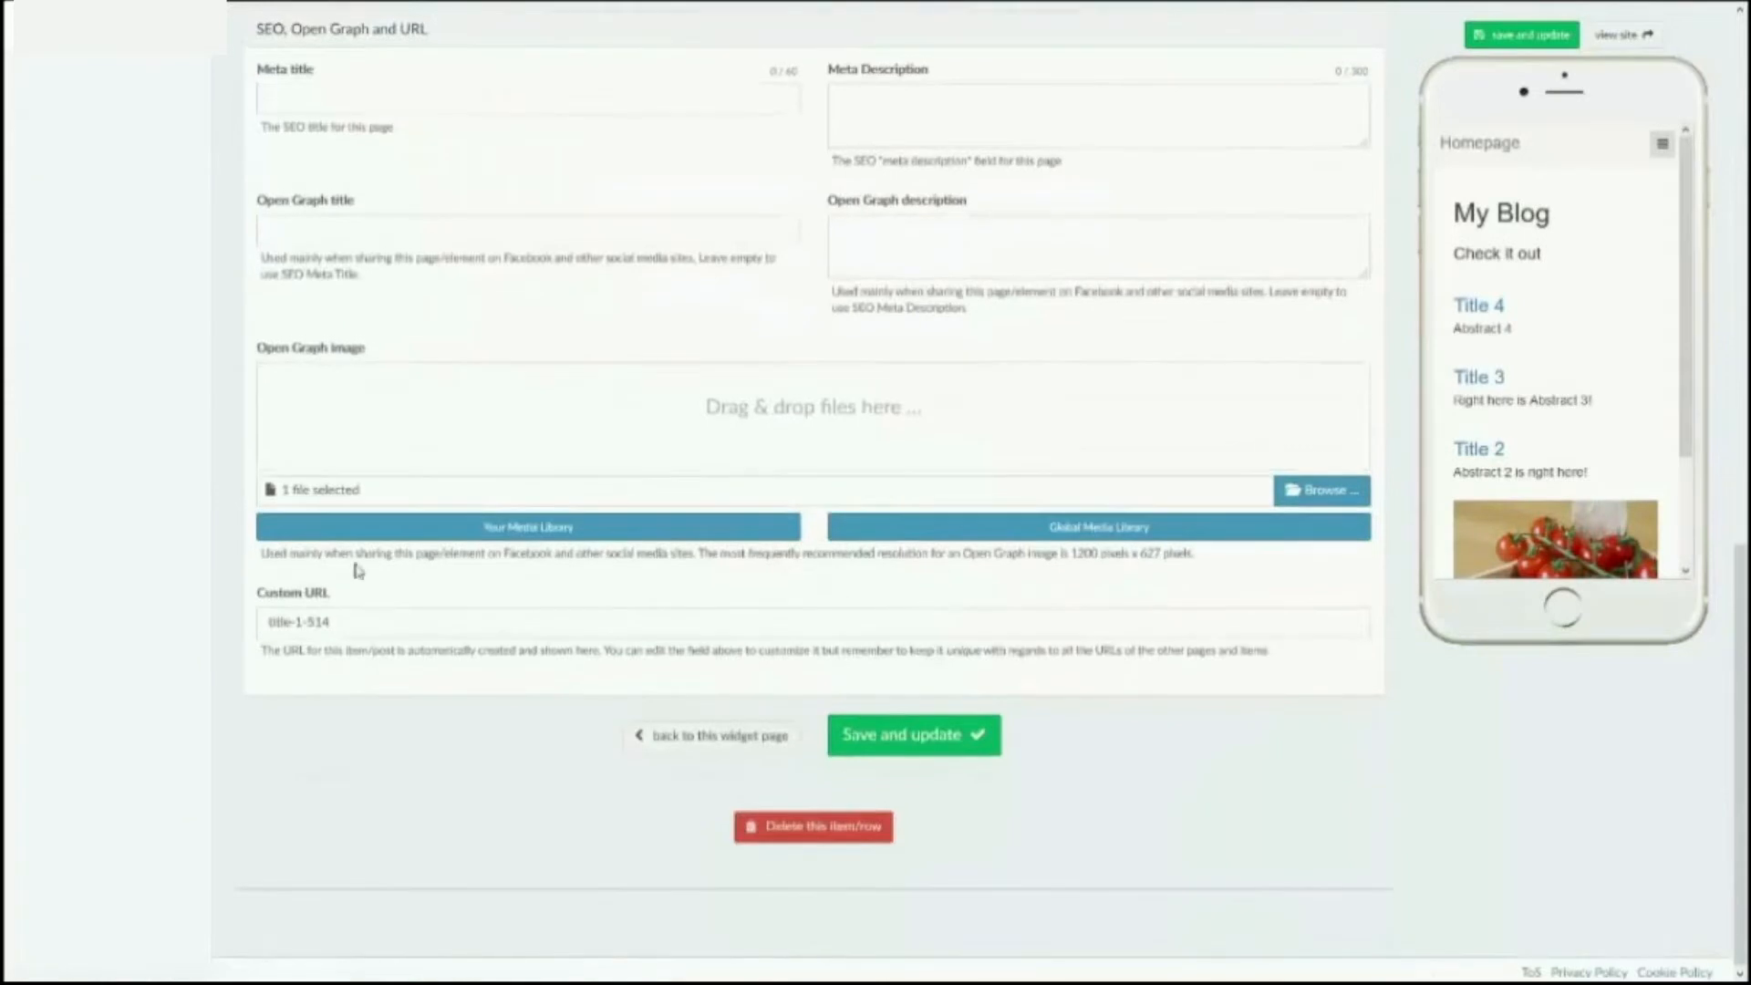
scroll(359, 568, up, 2)
scroll(360, 567, up, 10)
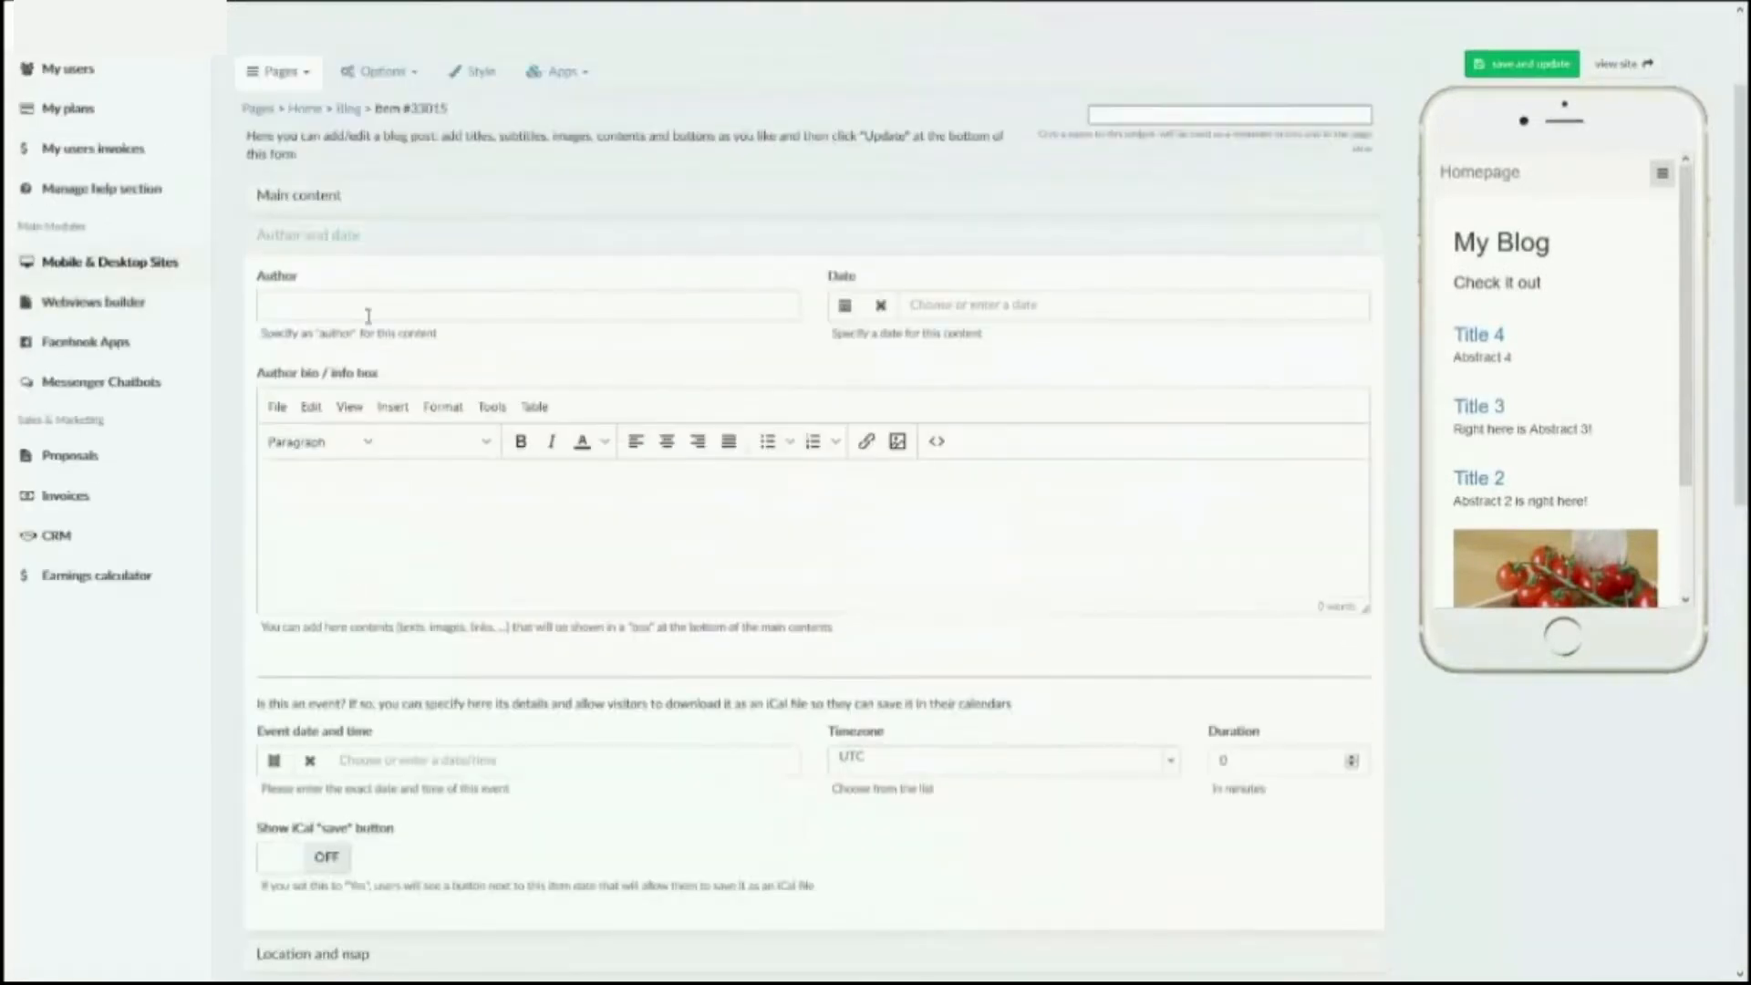
click(364, 310)
text(A)
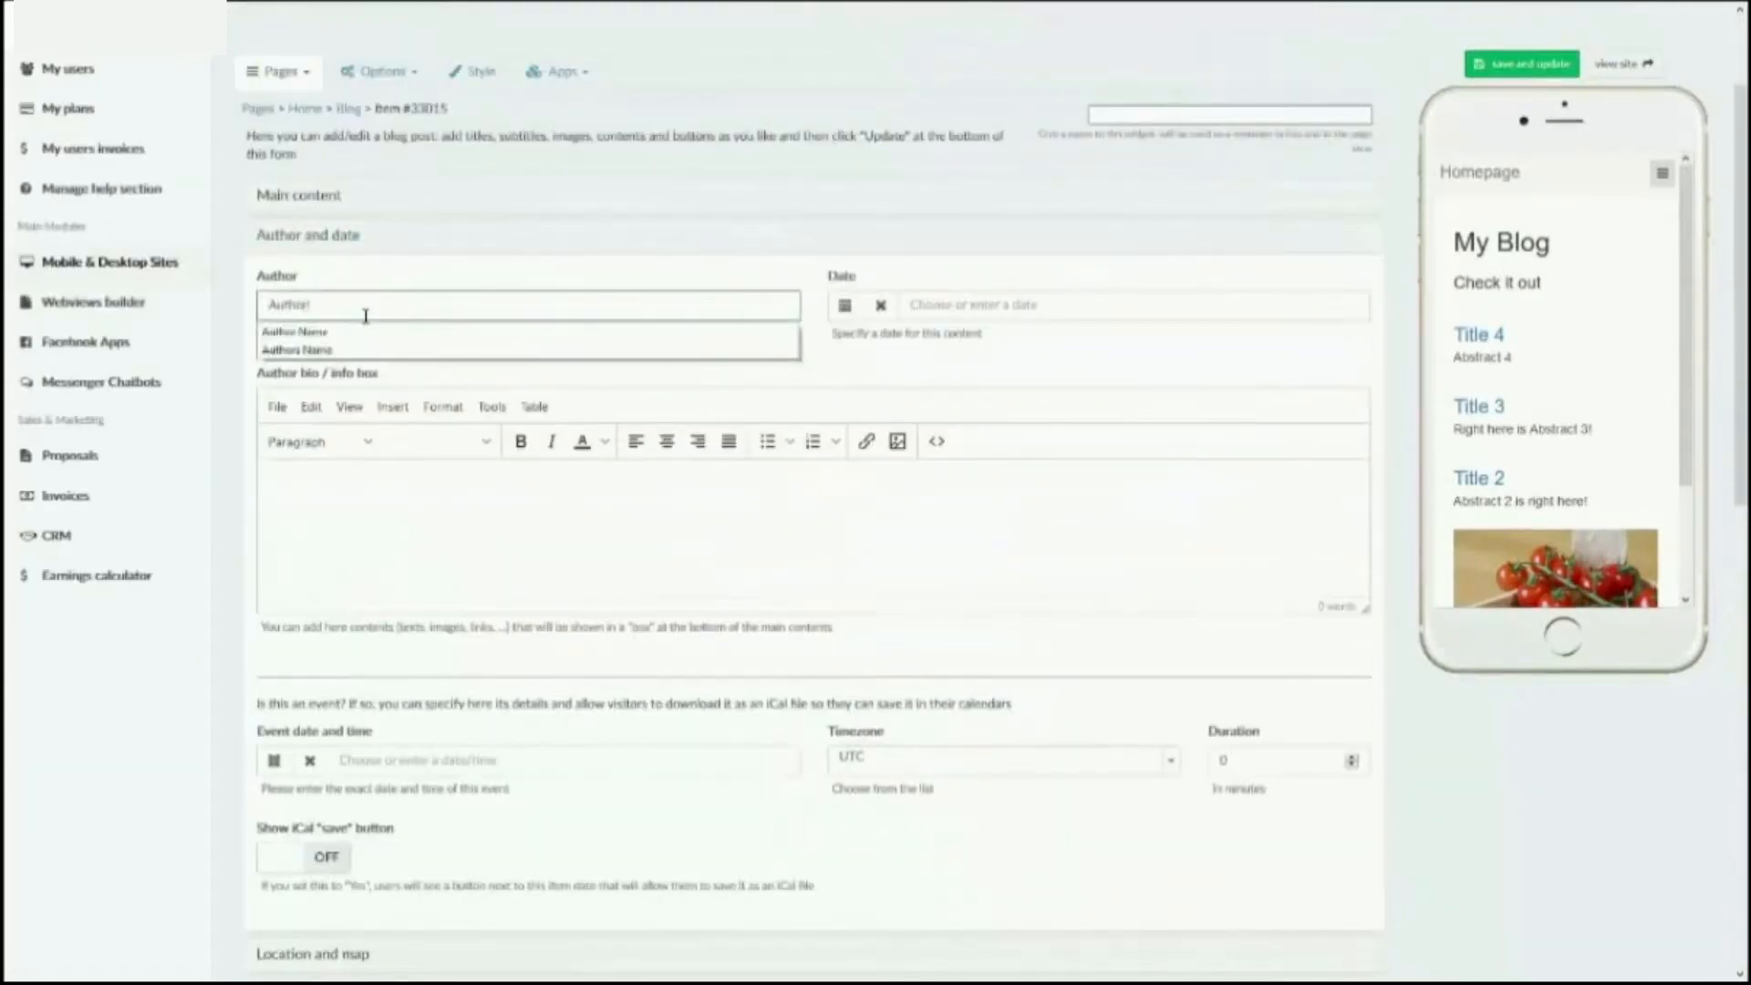
text(uthor)
click(400, 332)
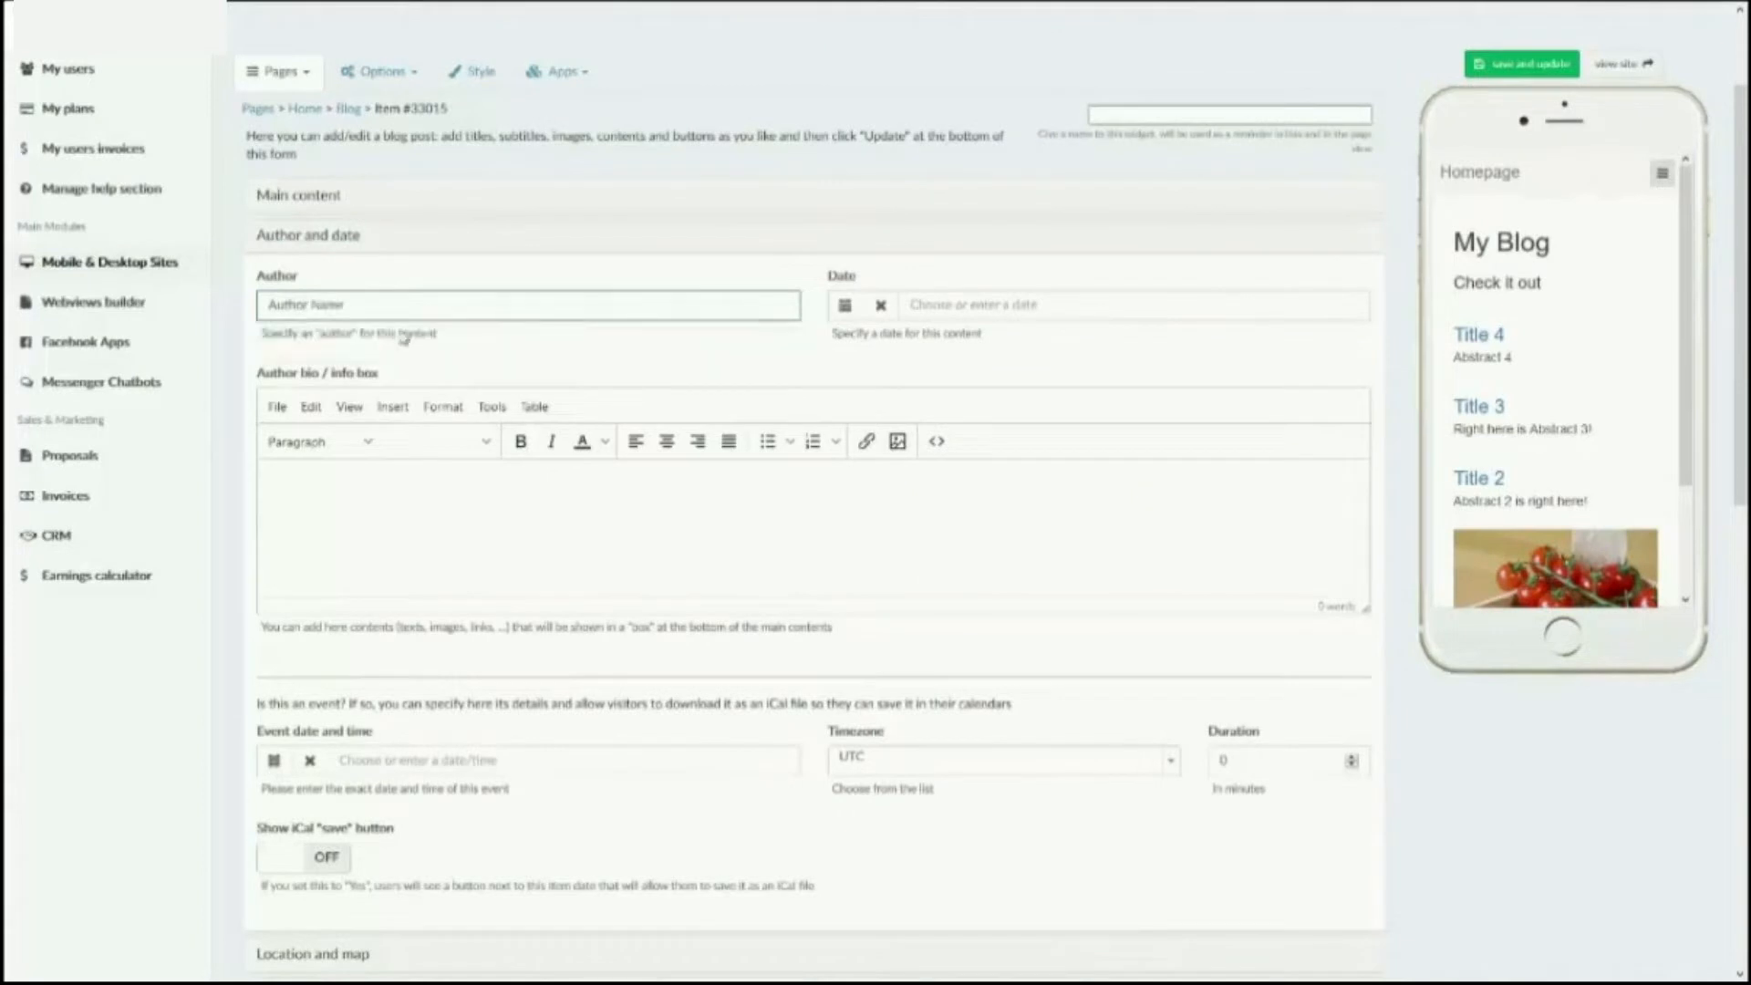
click(438, 550)
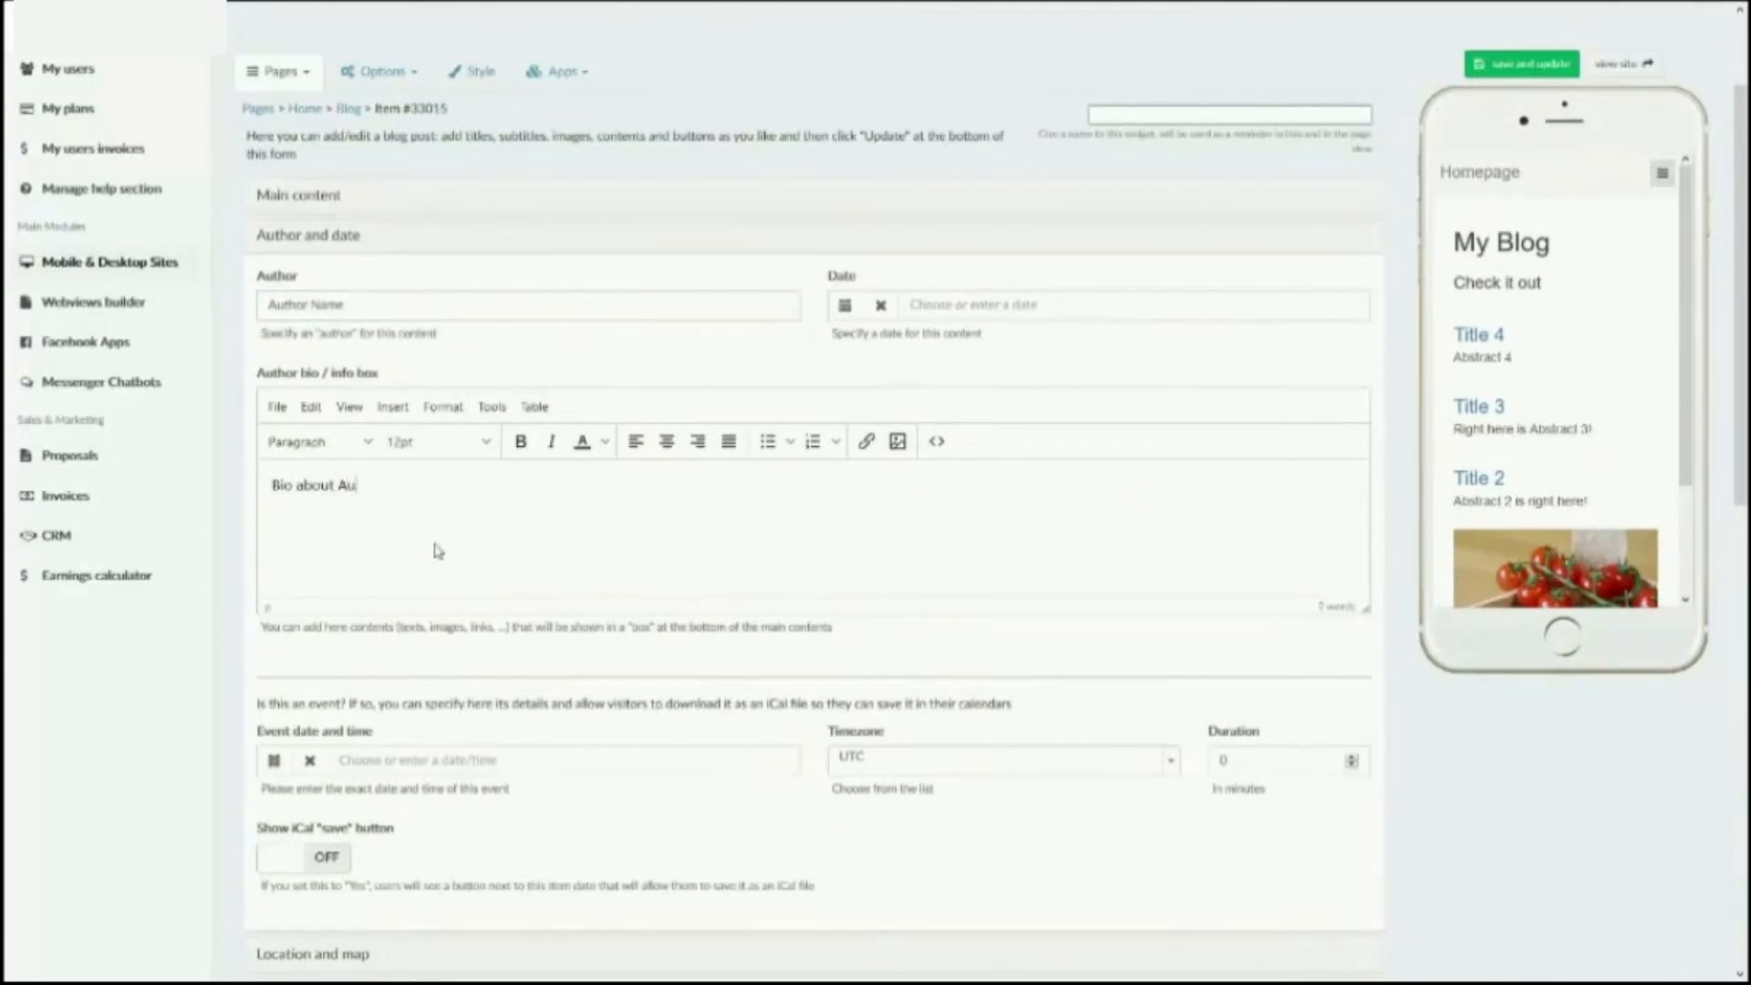
- Set the date in the post's author and date section to 24-Apr-2019 and save and update the post
click(845, 307)
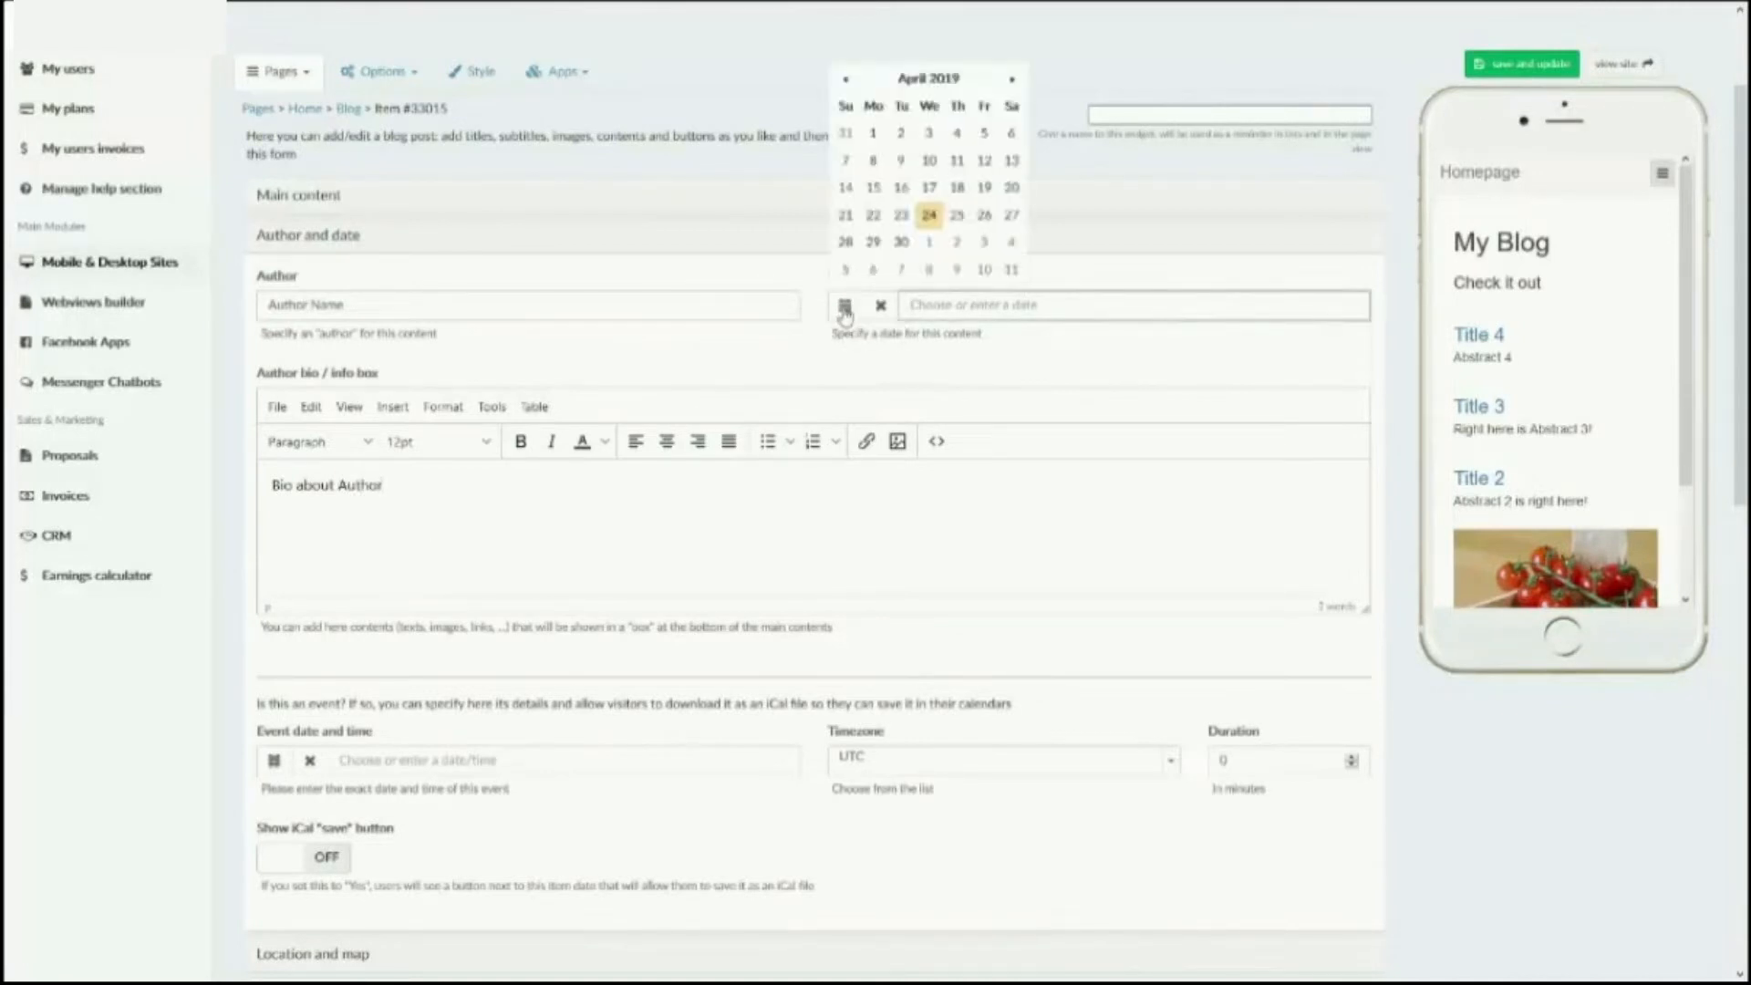
click(927, 217)
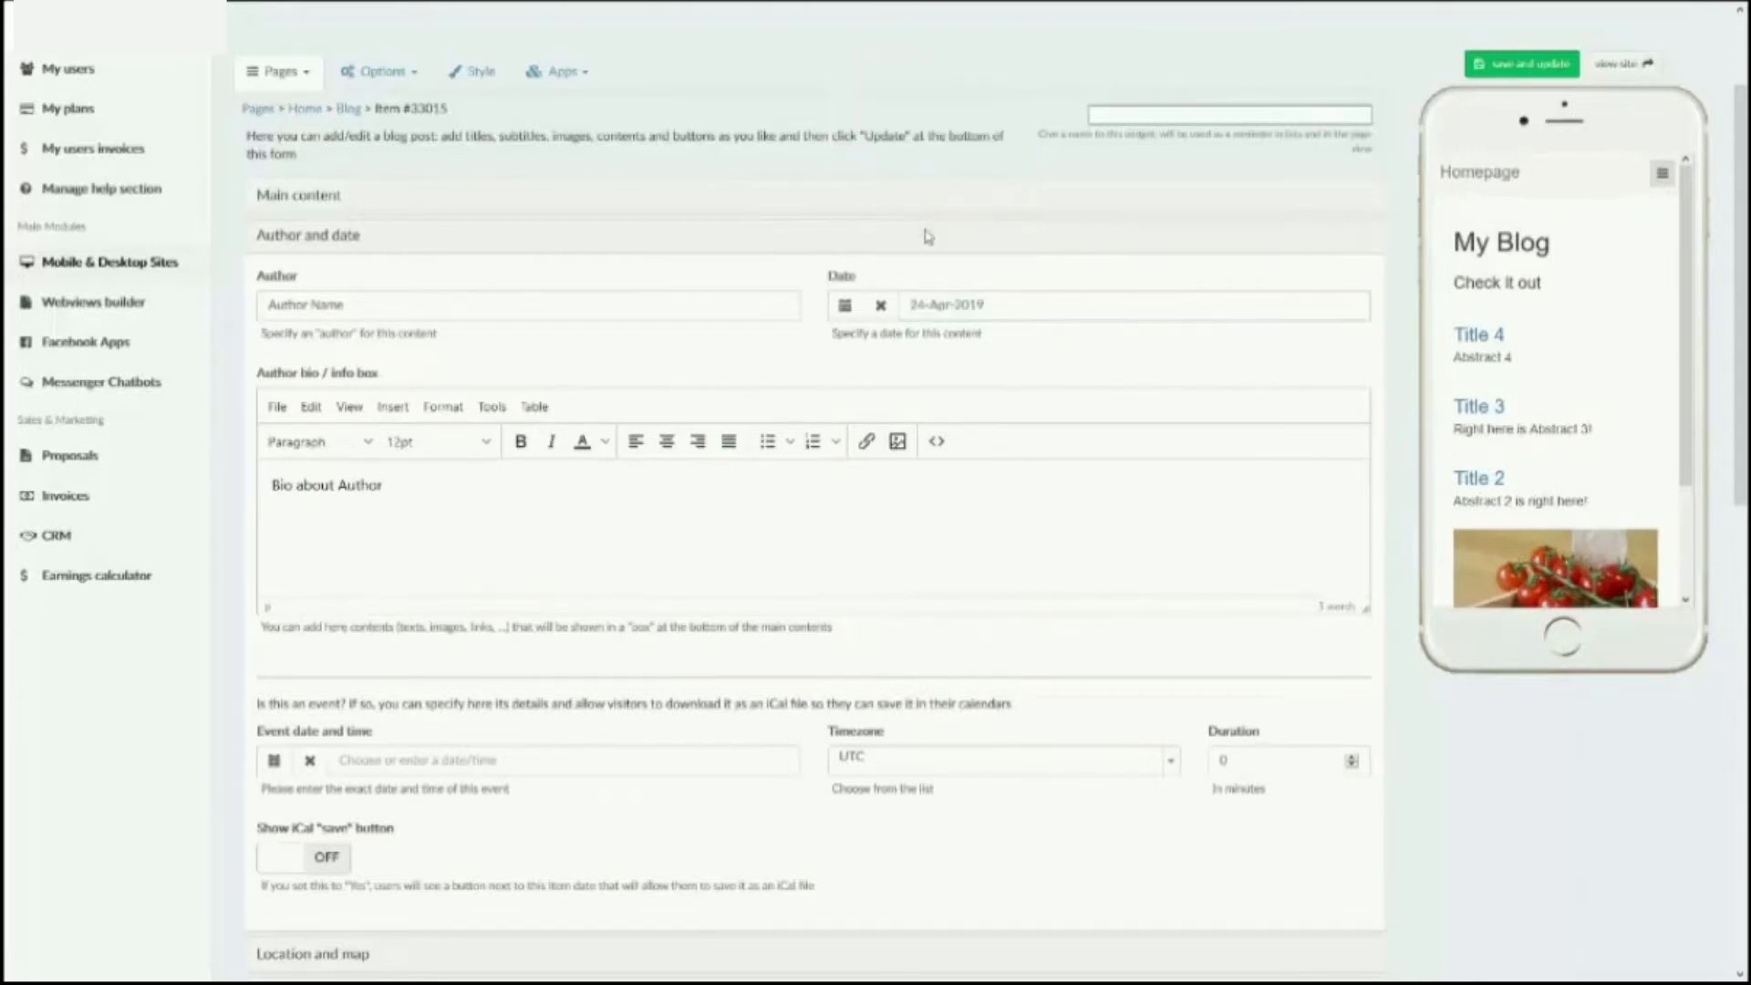
click(1521, 63)
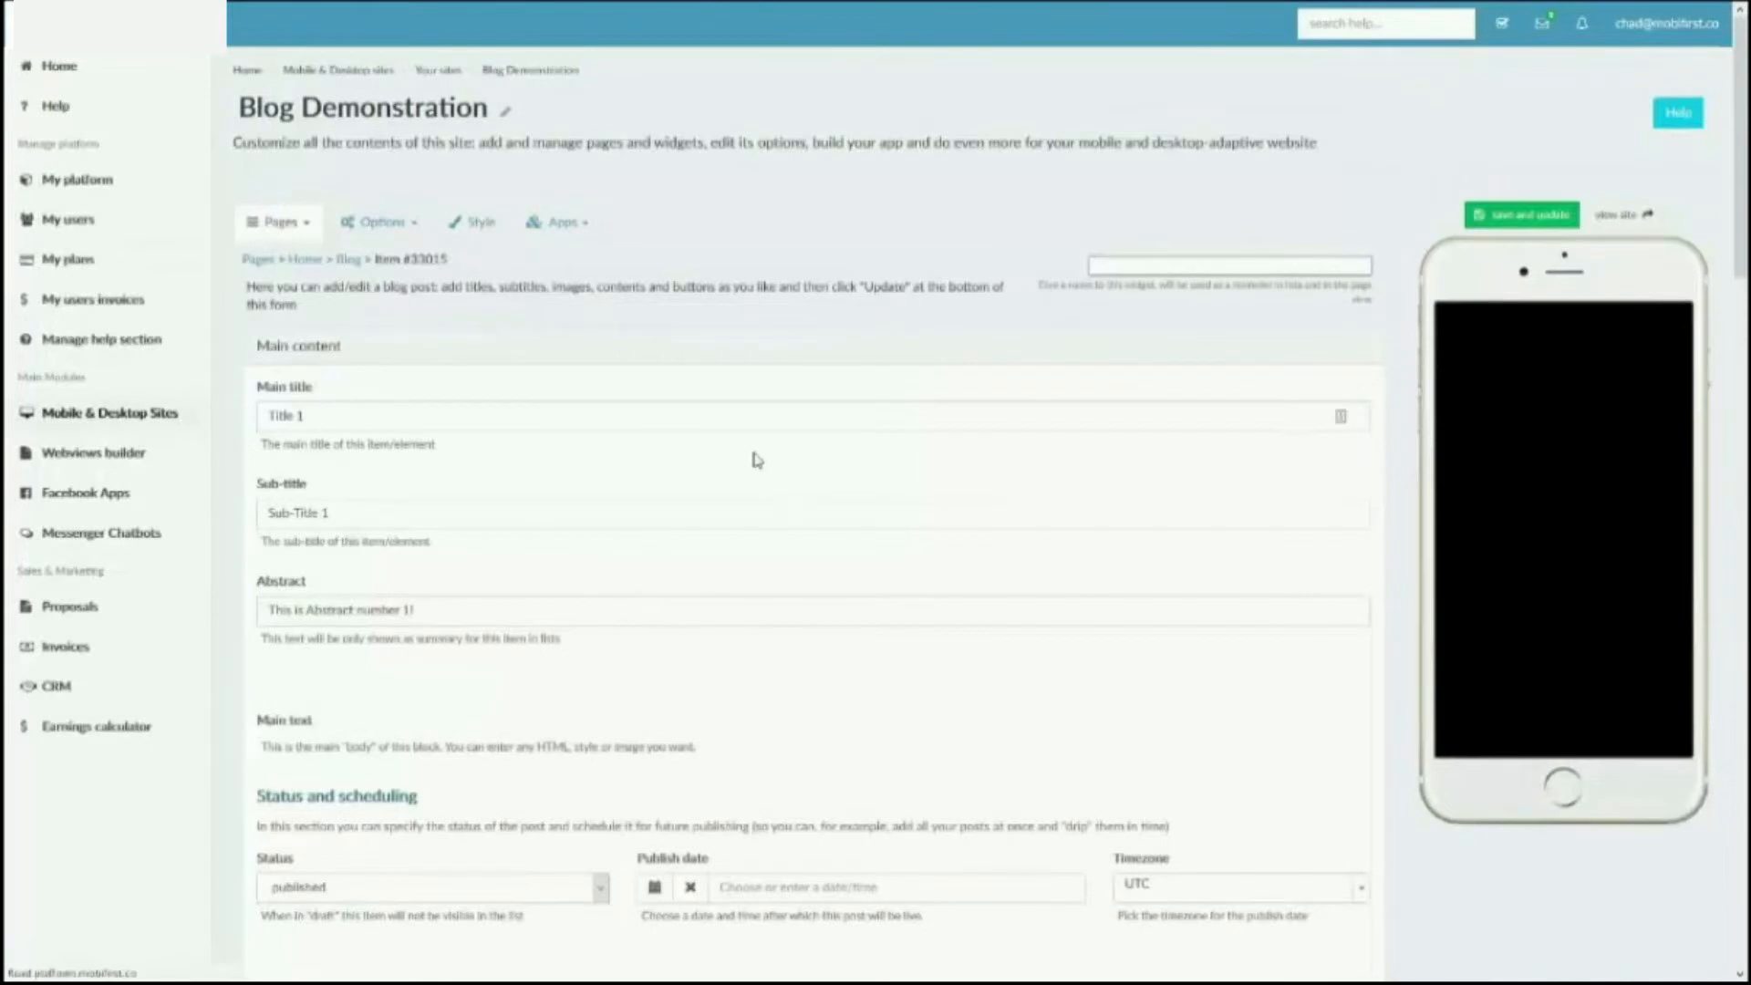
- Check the author, date and bio in the previewed blog list and in the opened Title 1 post
scroll(1496, 675, down, 4)
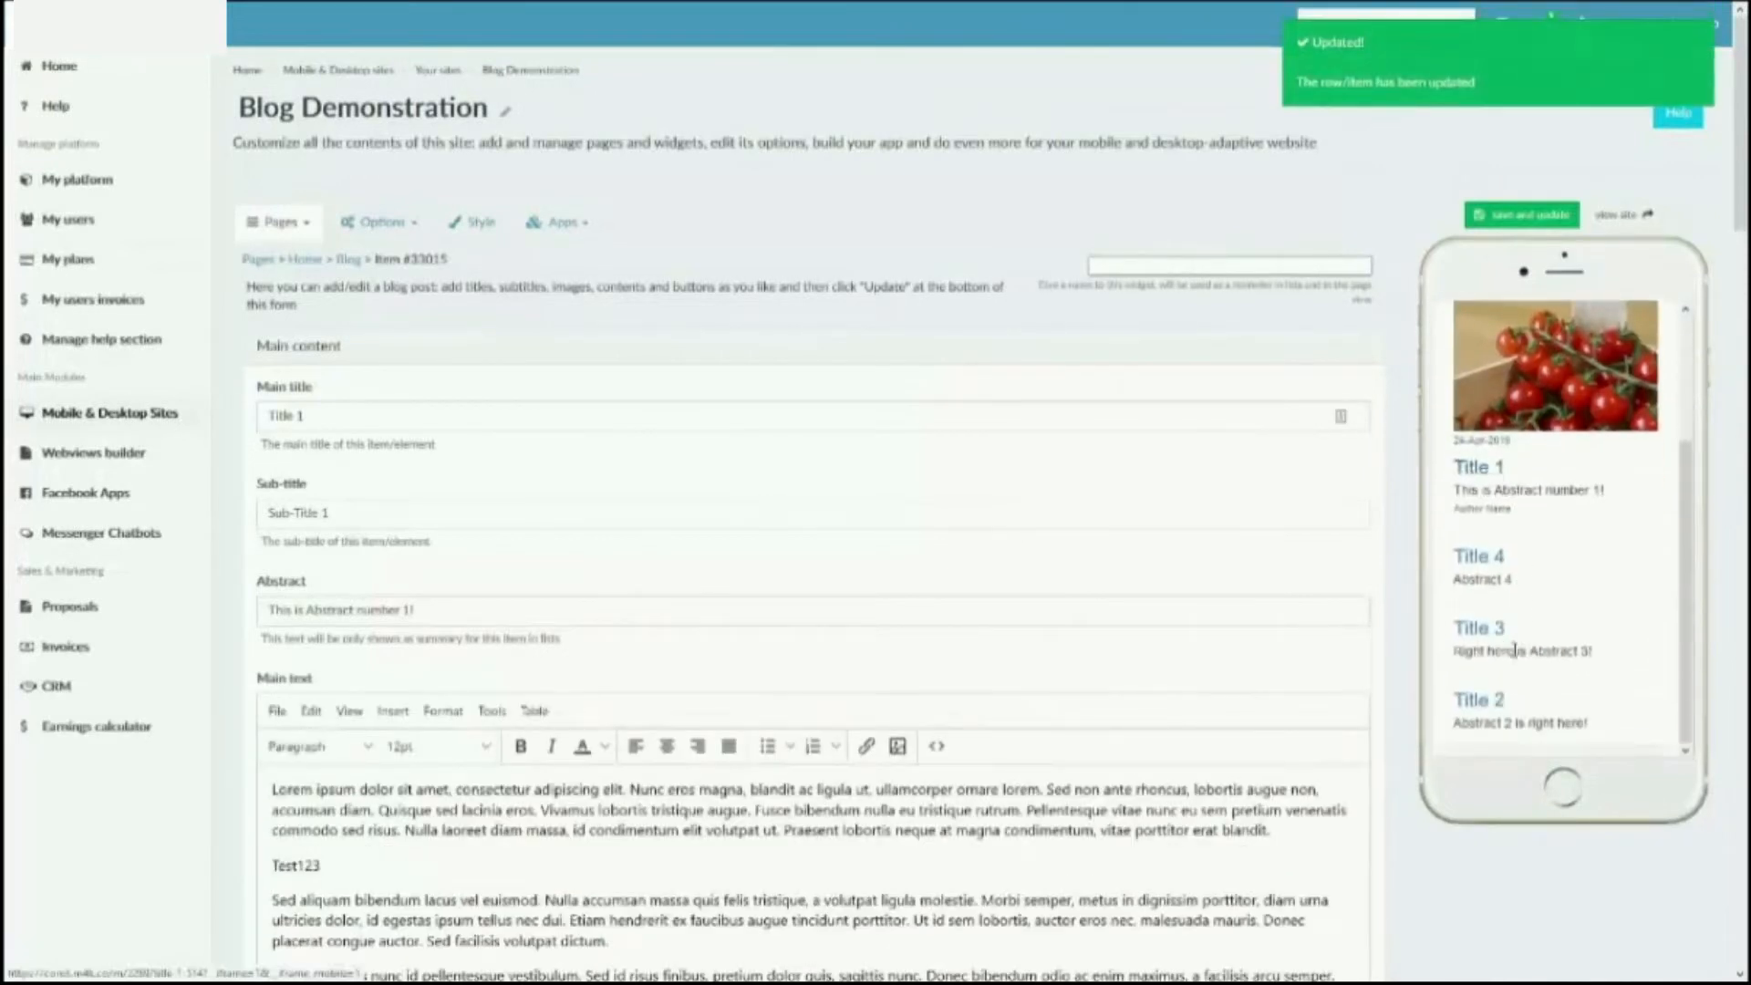
scroll(1533, 511, up, 3)
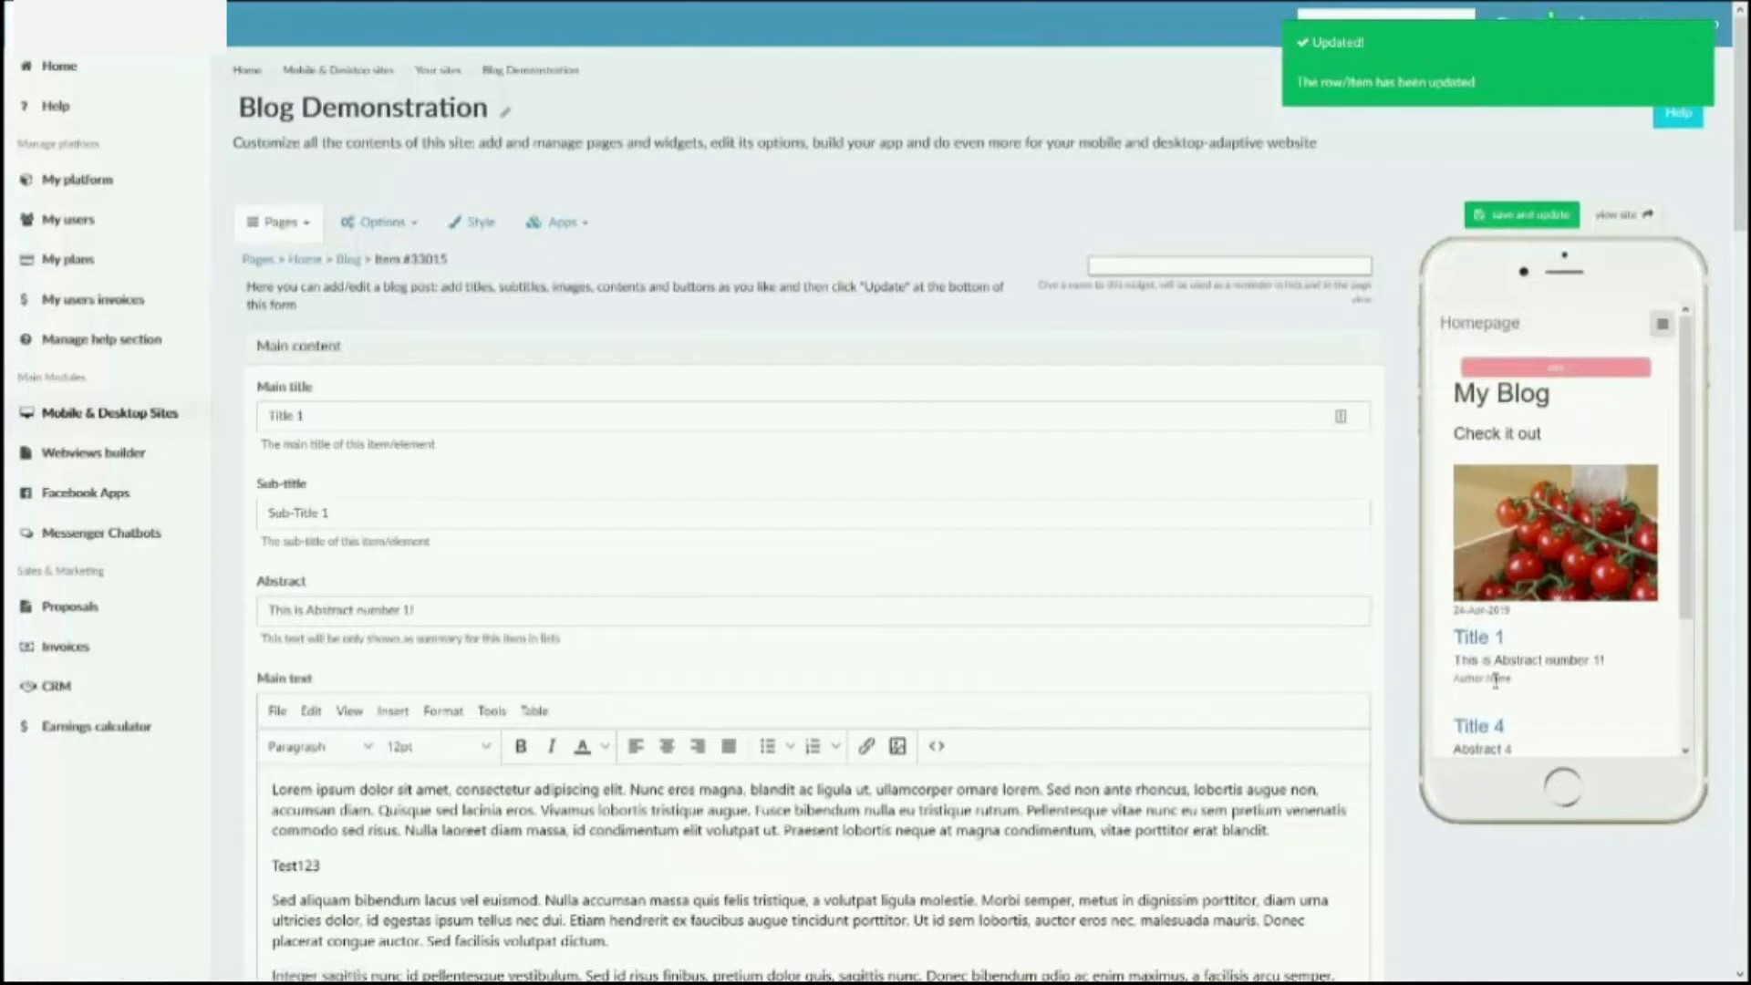
mouse_move(1492, 682)
mouse_down()
mouse_move(1447, 682)
mouse_move(1465, 678)
mouse_up()
click(1469, 636)
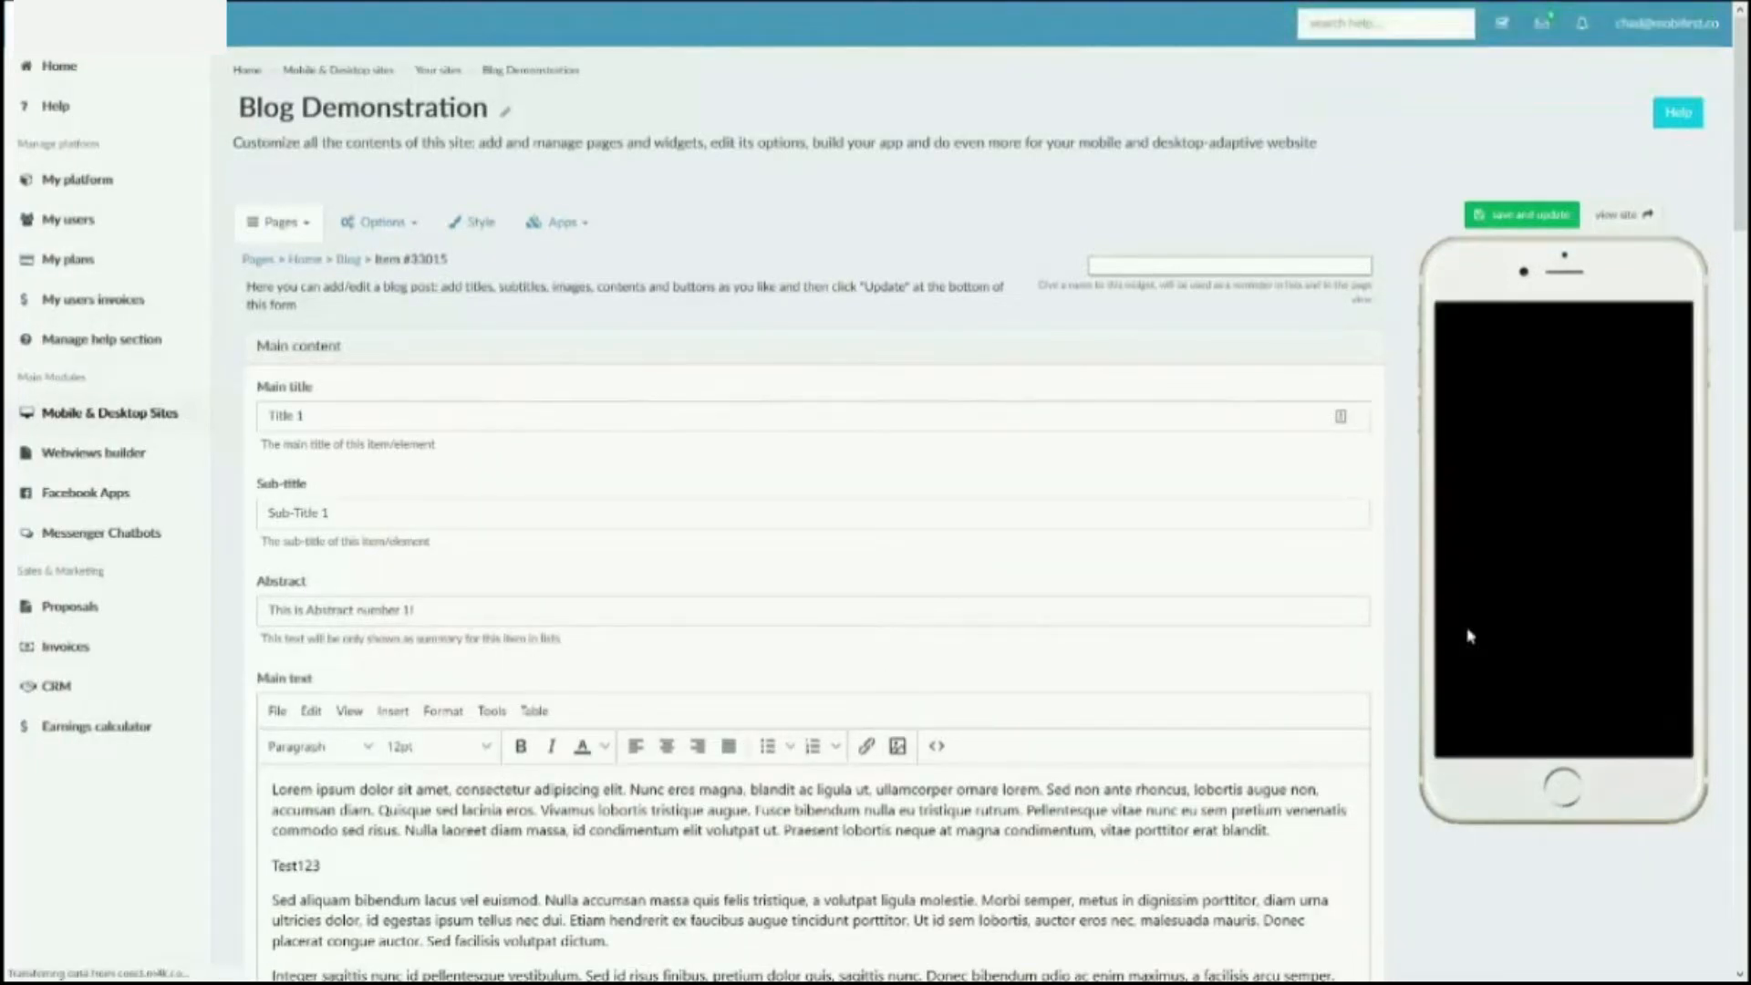
scroll(1550, 497, down, 10)
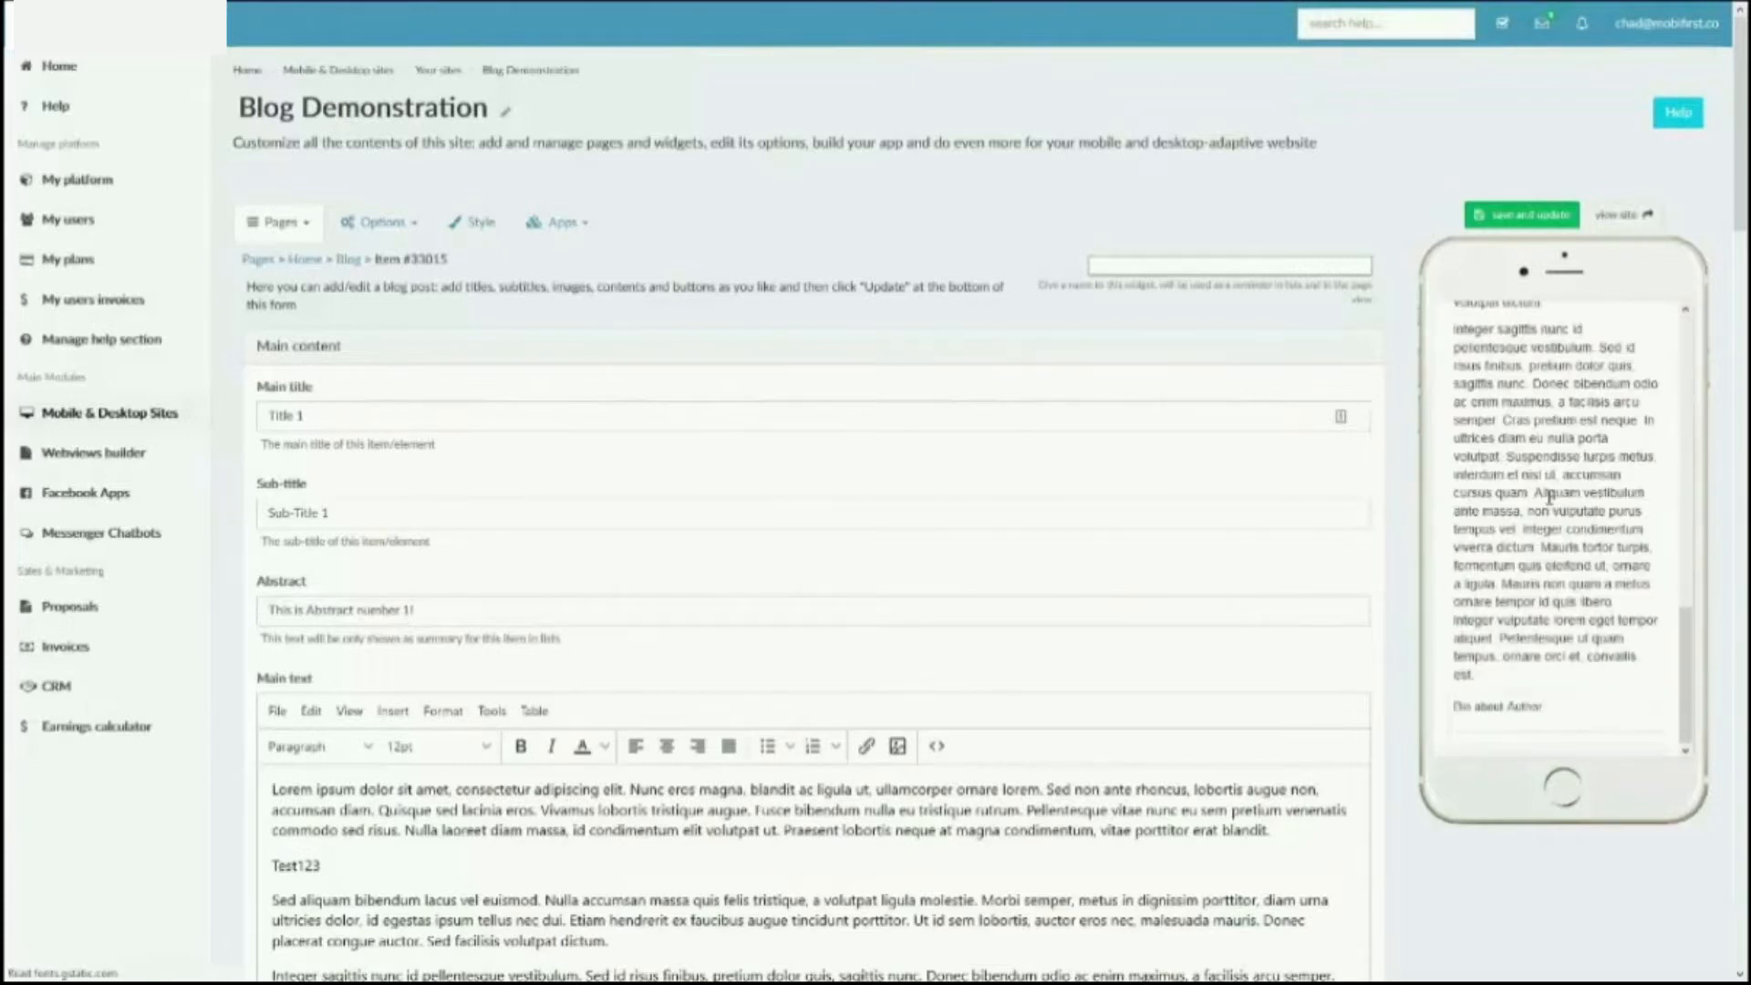
- Set the Title 1 post's map location to the suggested Market Street address in Philadelphia and save and update the post
scroll(977, 610, down, 15)
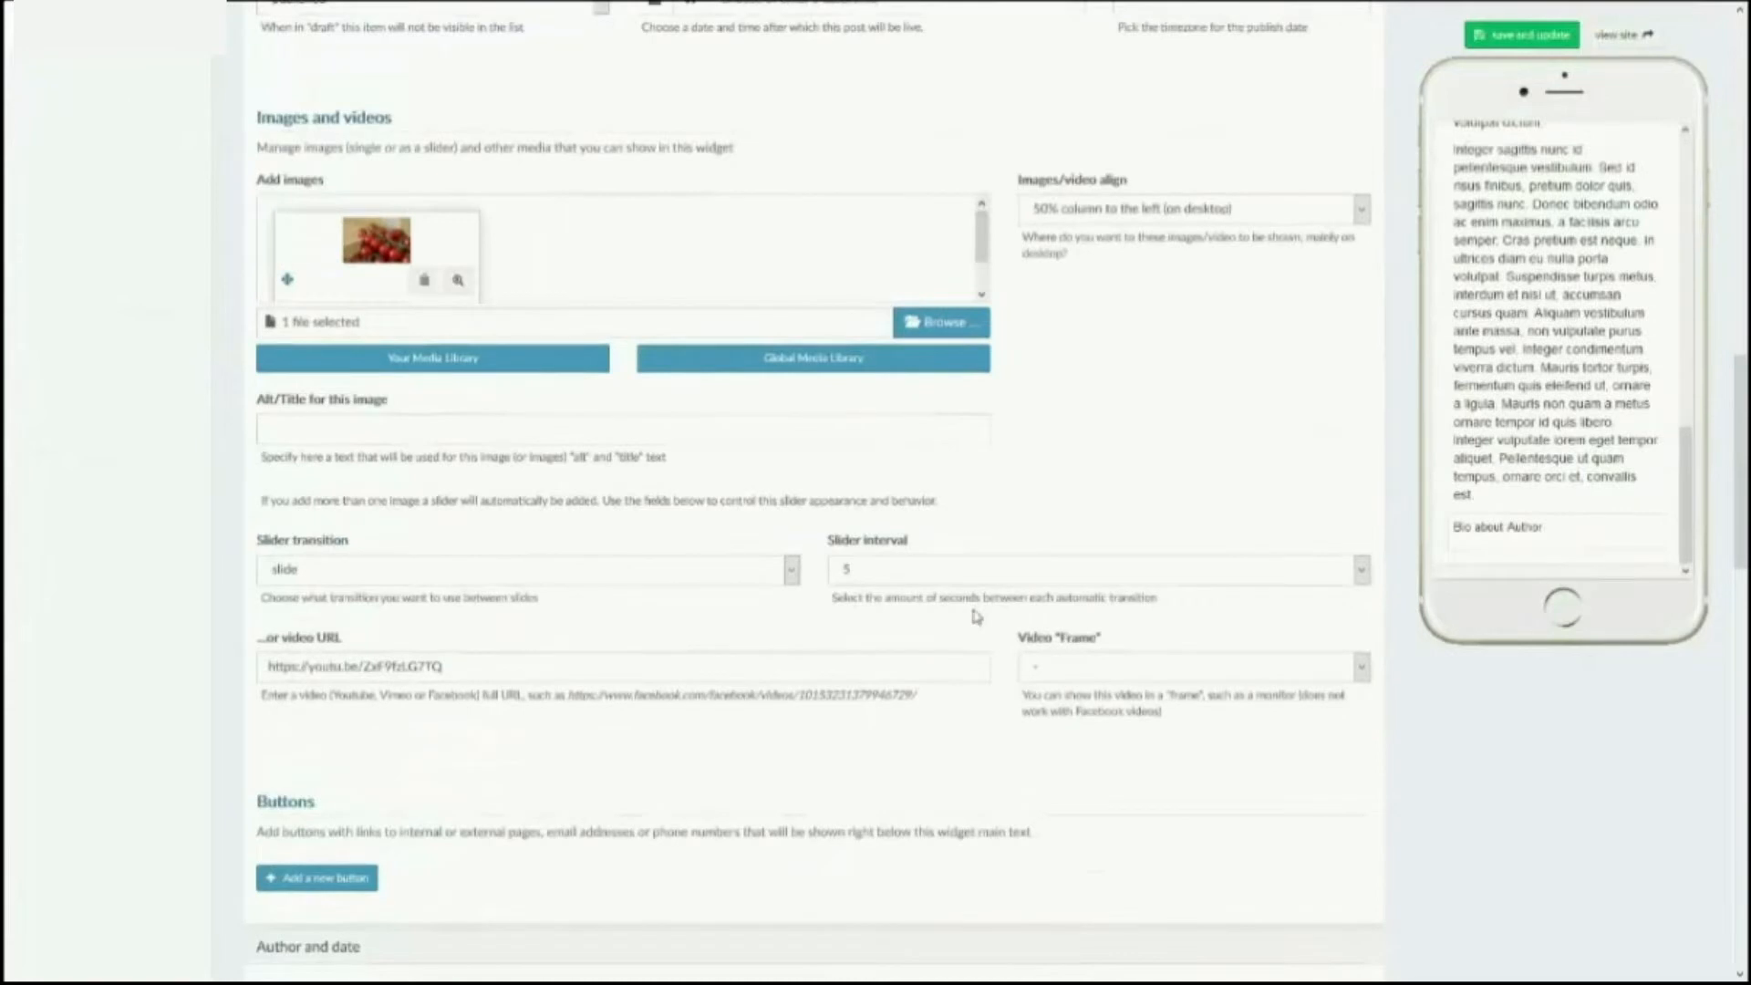
scroll(600, 548, down, 3)
scroll(566, 647, down, 4)
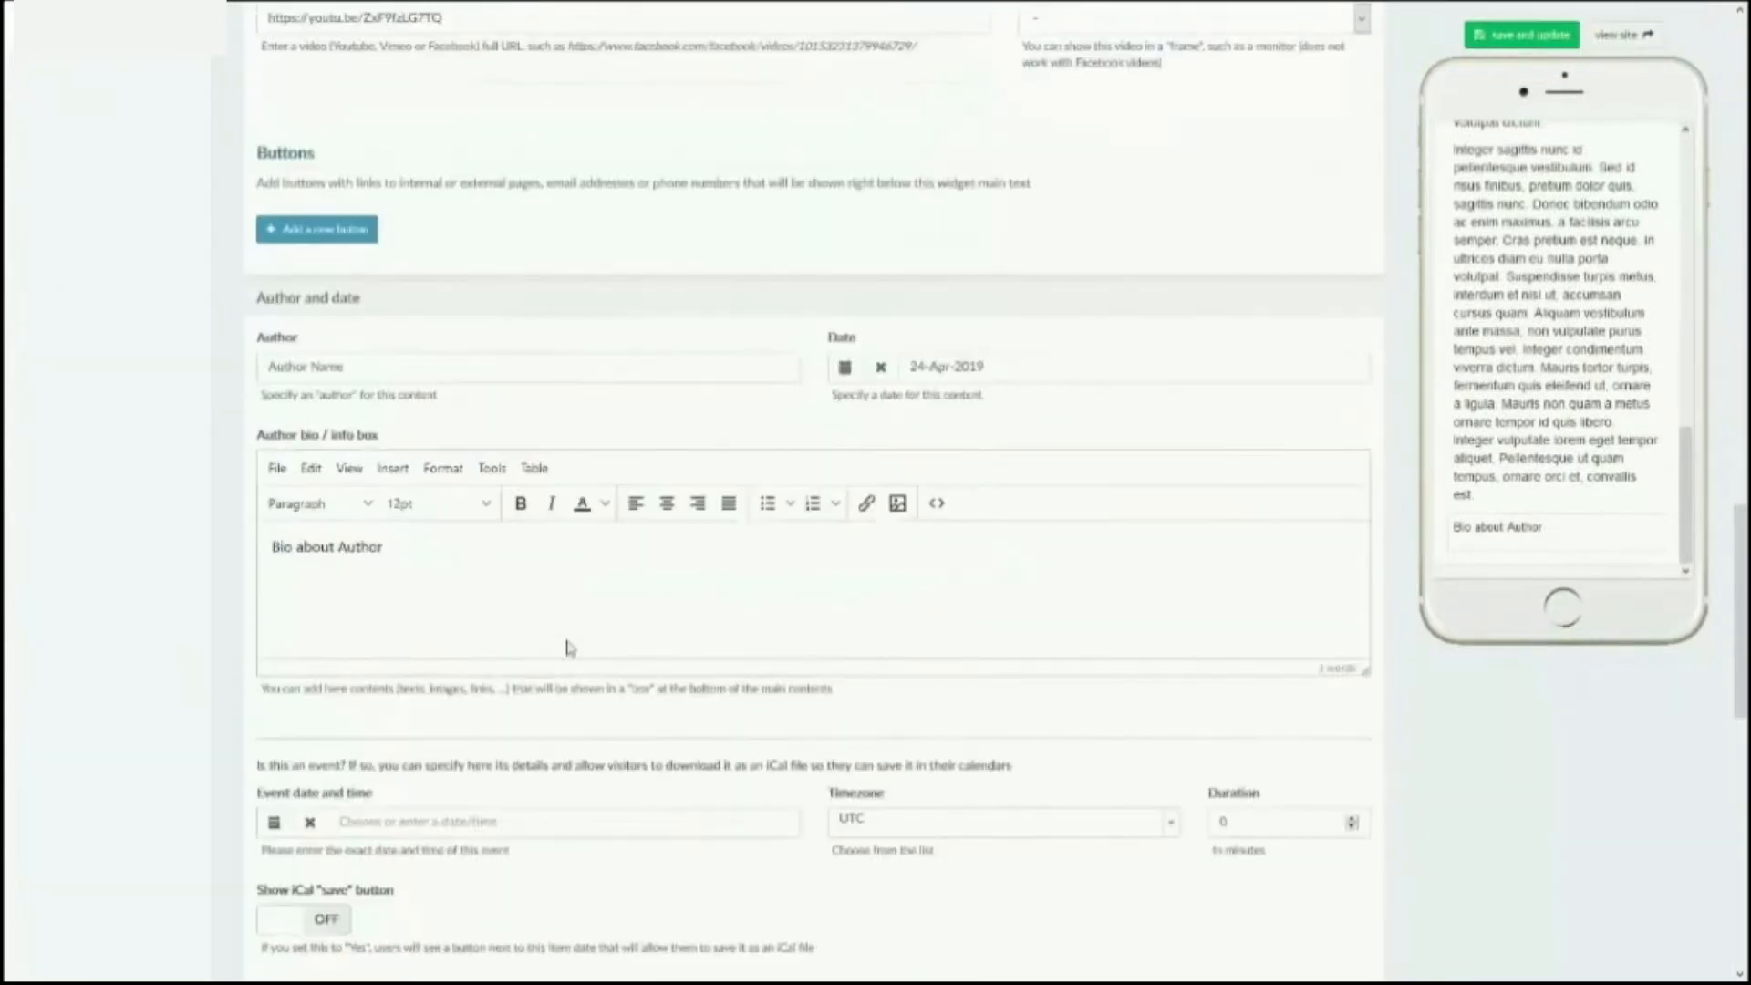
scroll(567, 509, down, 3)
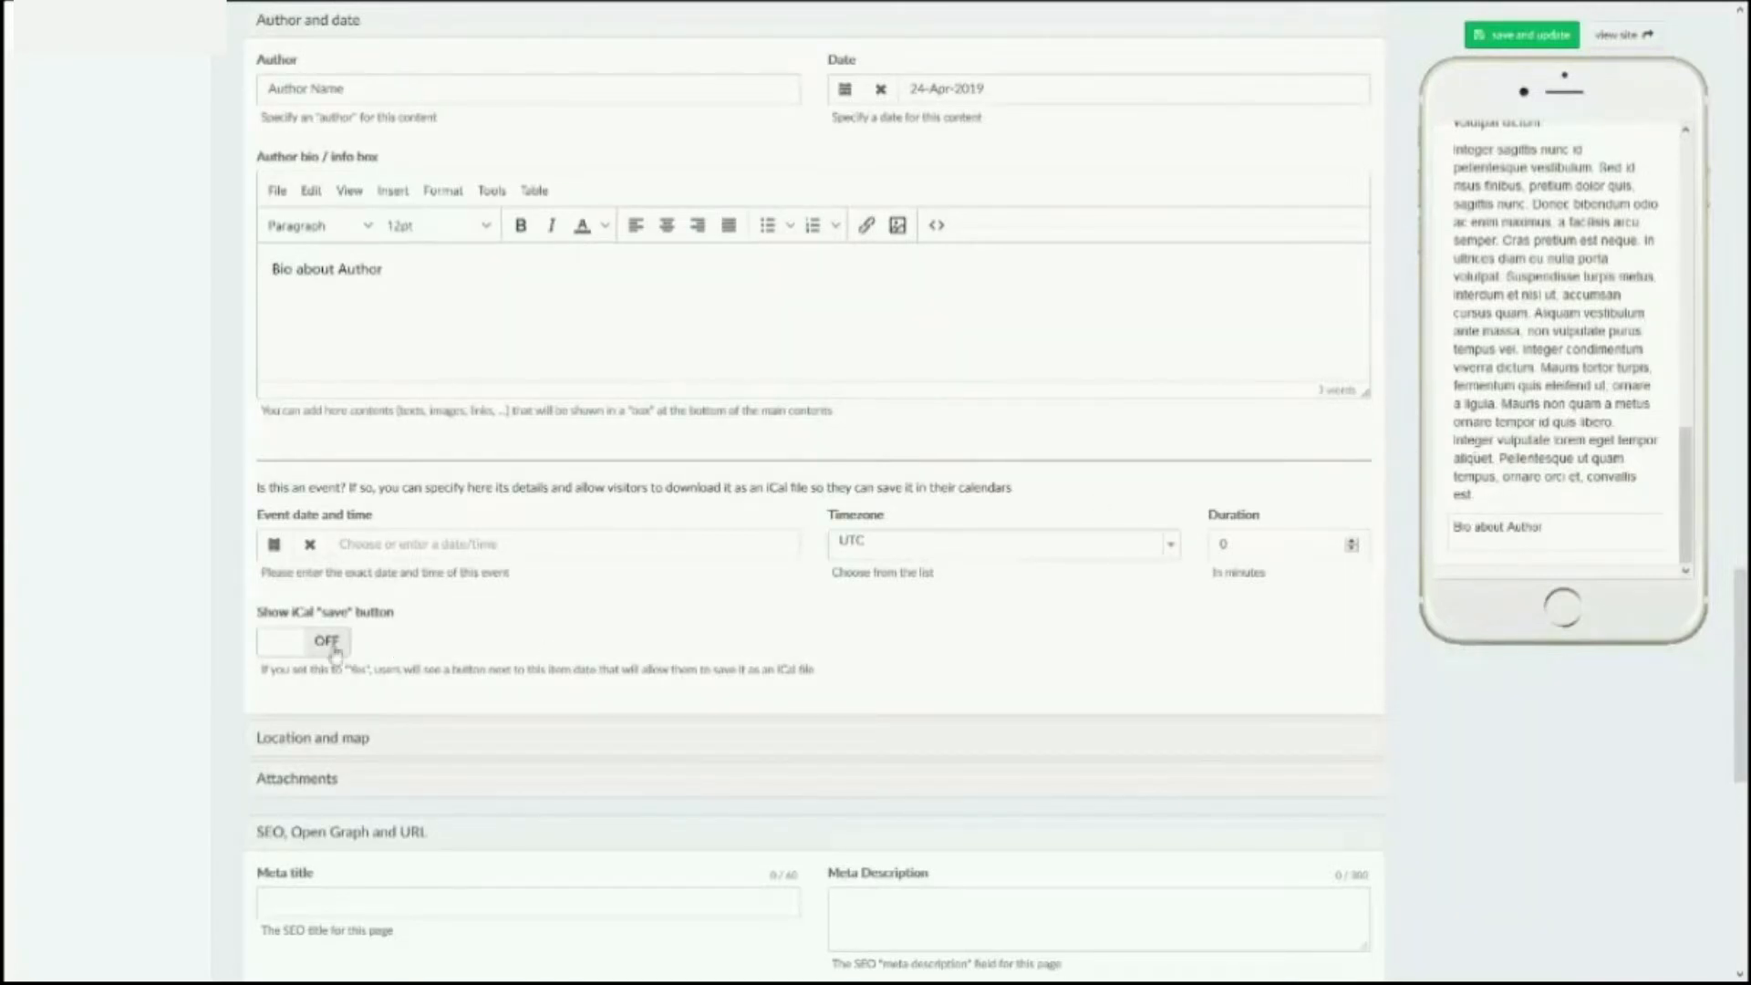
click(346, 744)
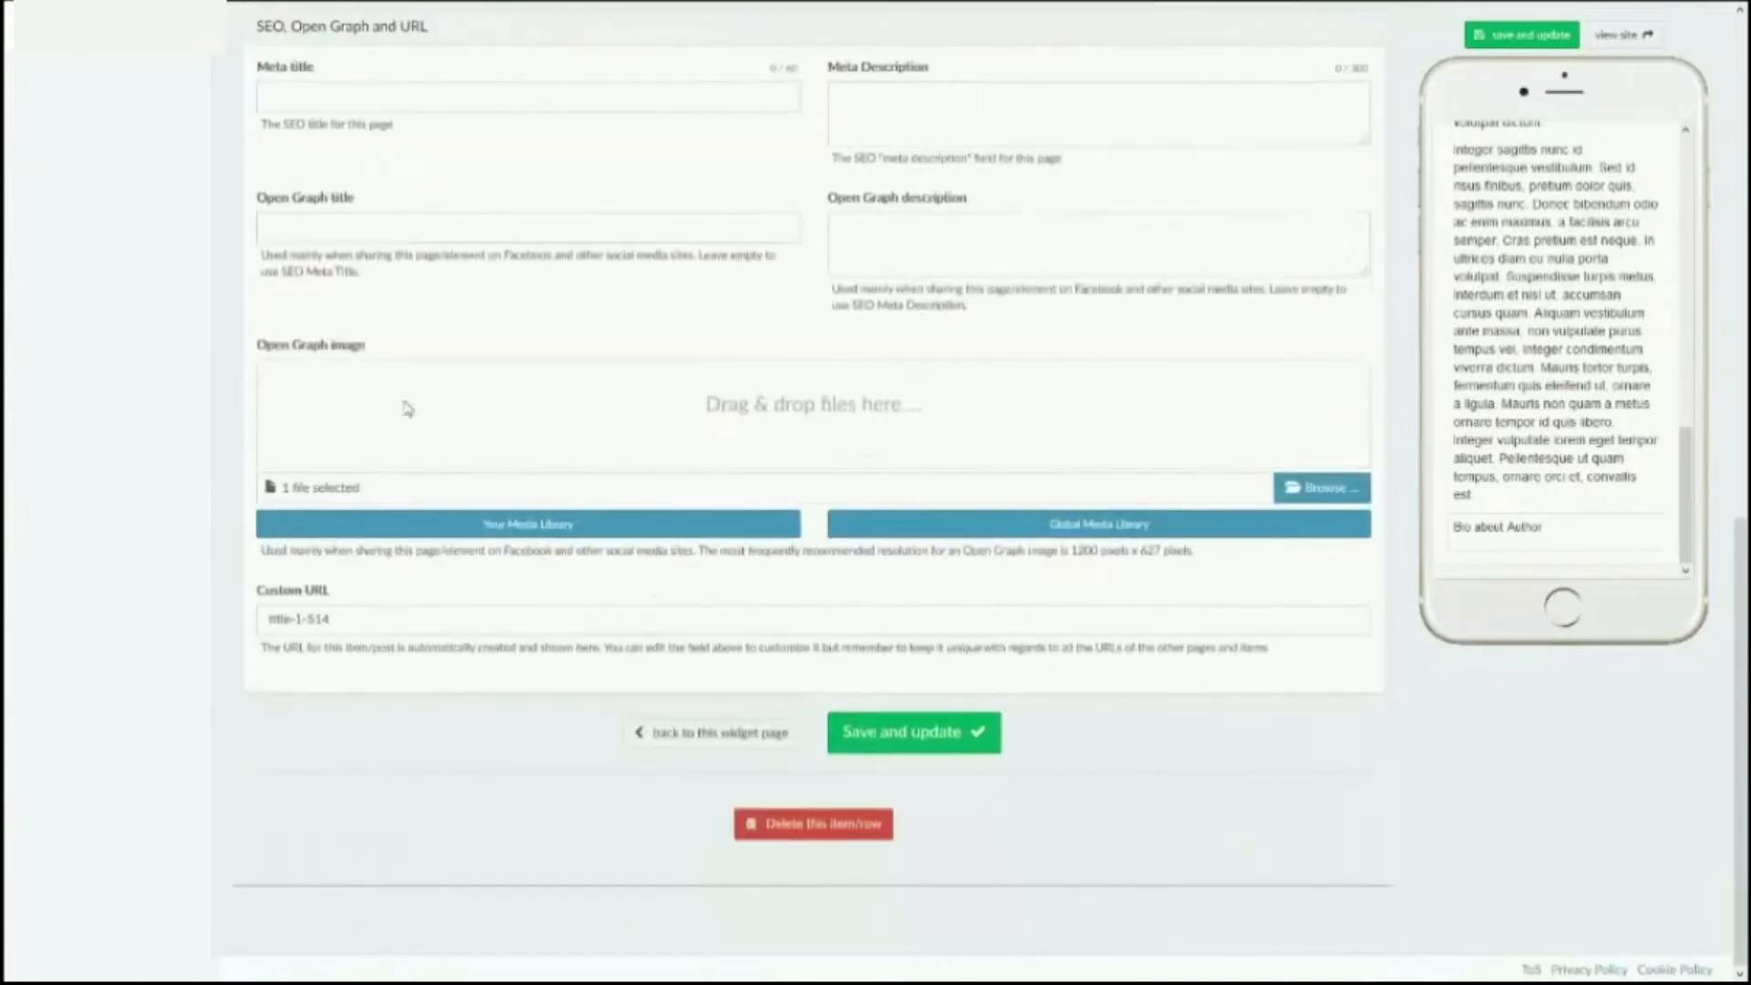
scroll(410, 393, up, 6)
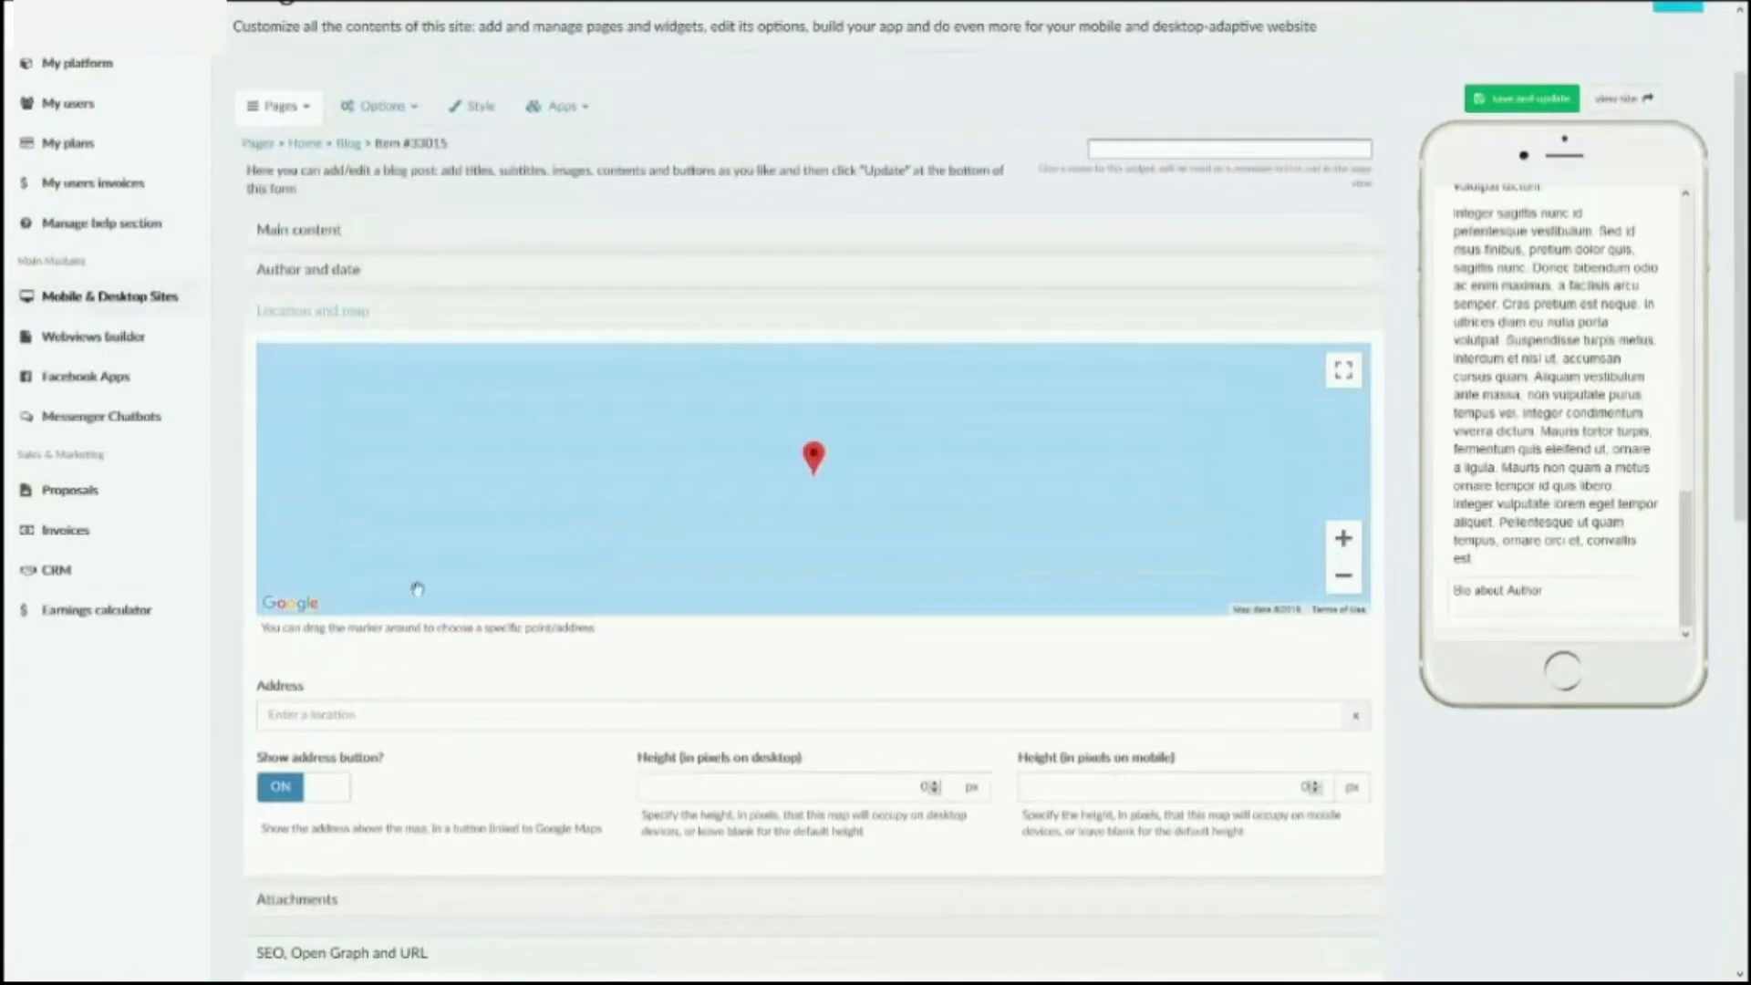
click(631, 729)
text(123)
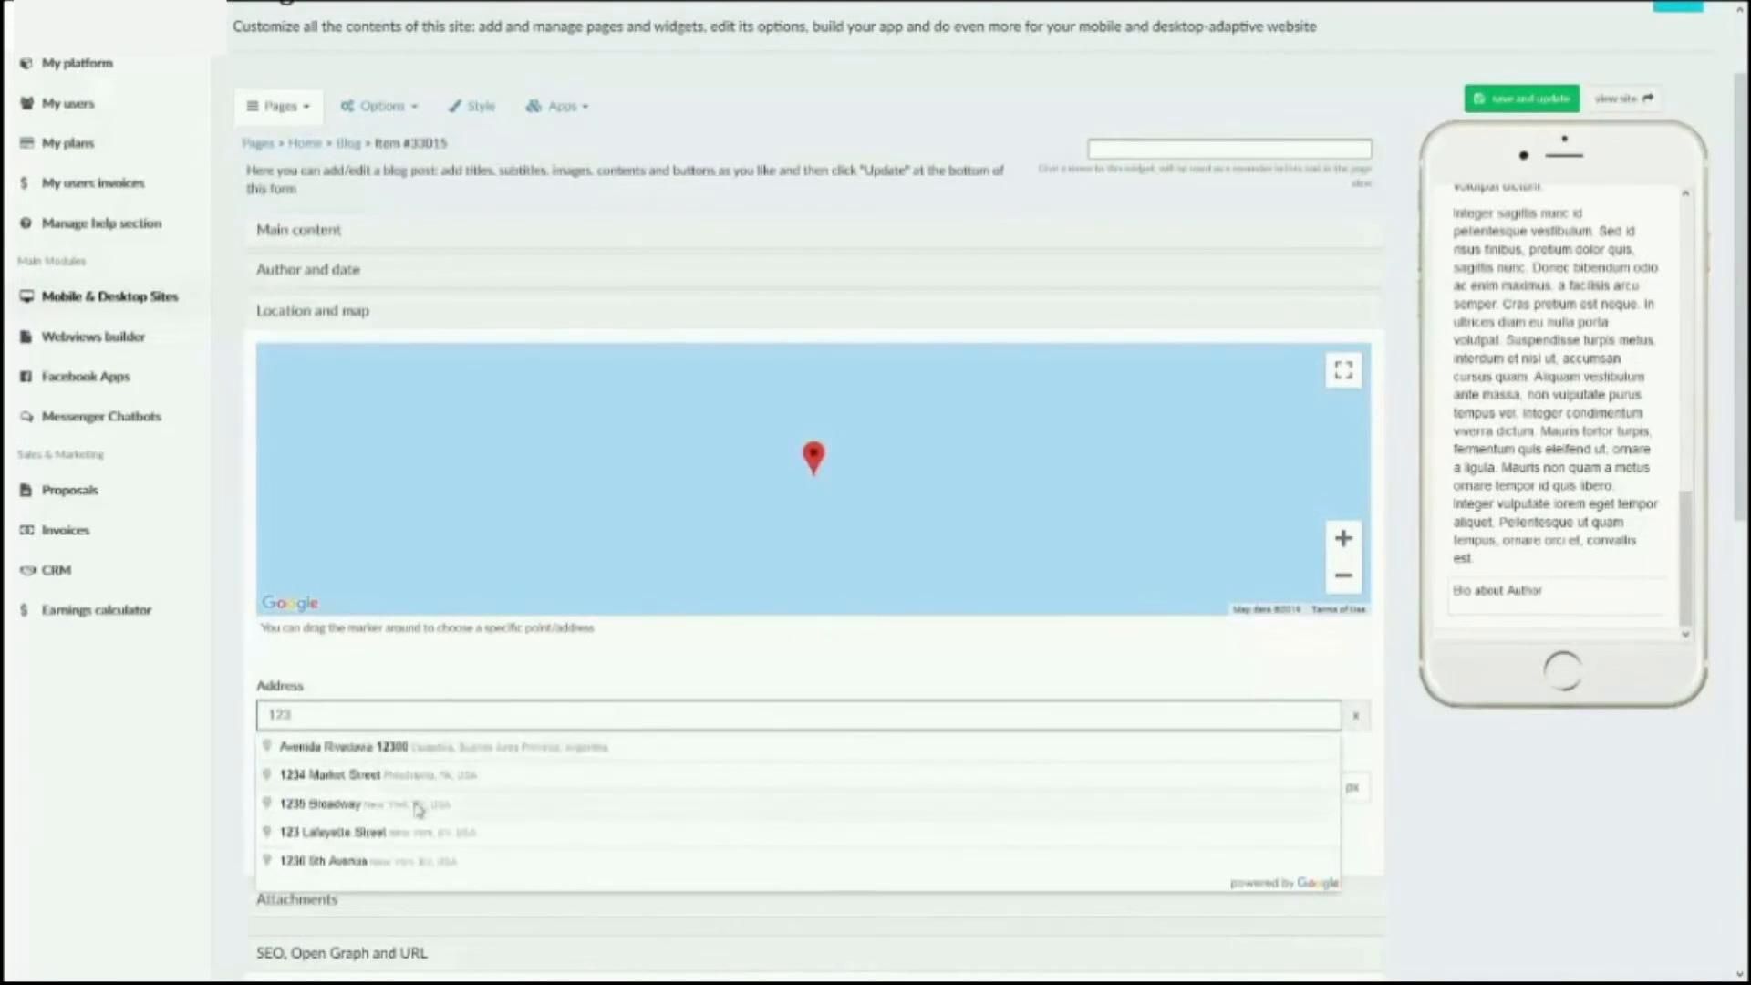
click(397, 776)
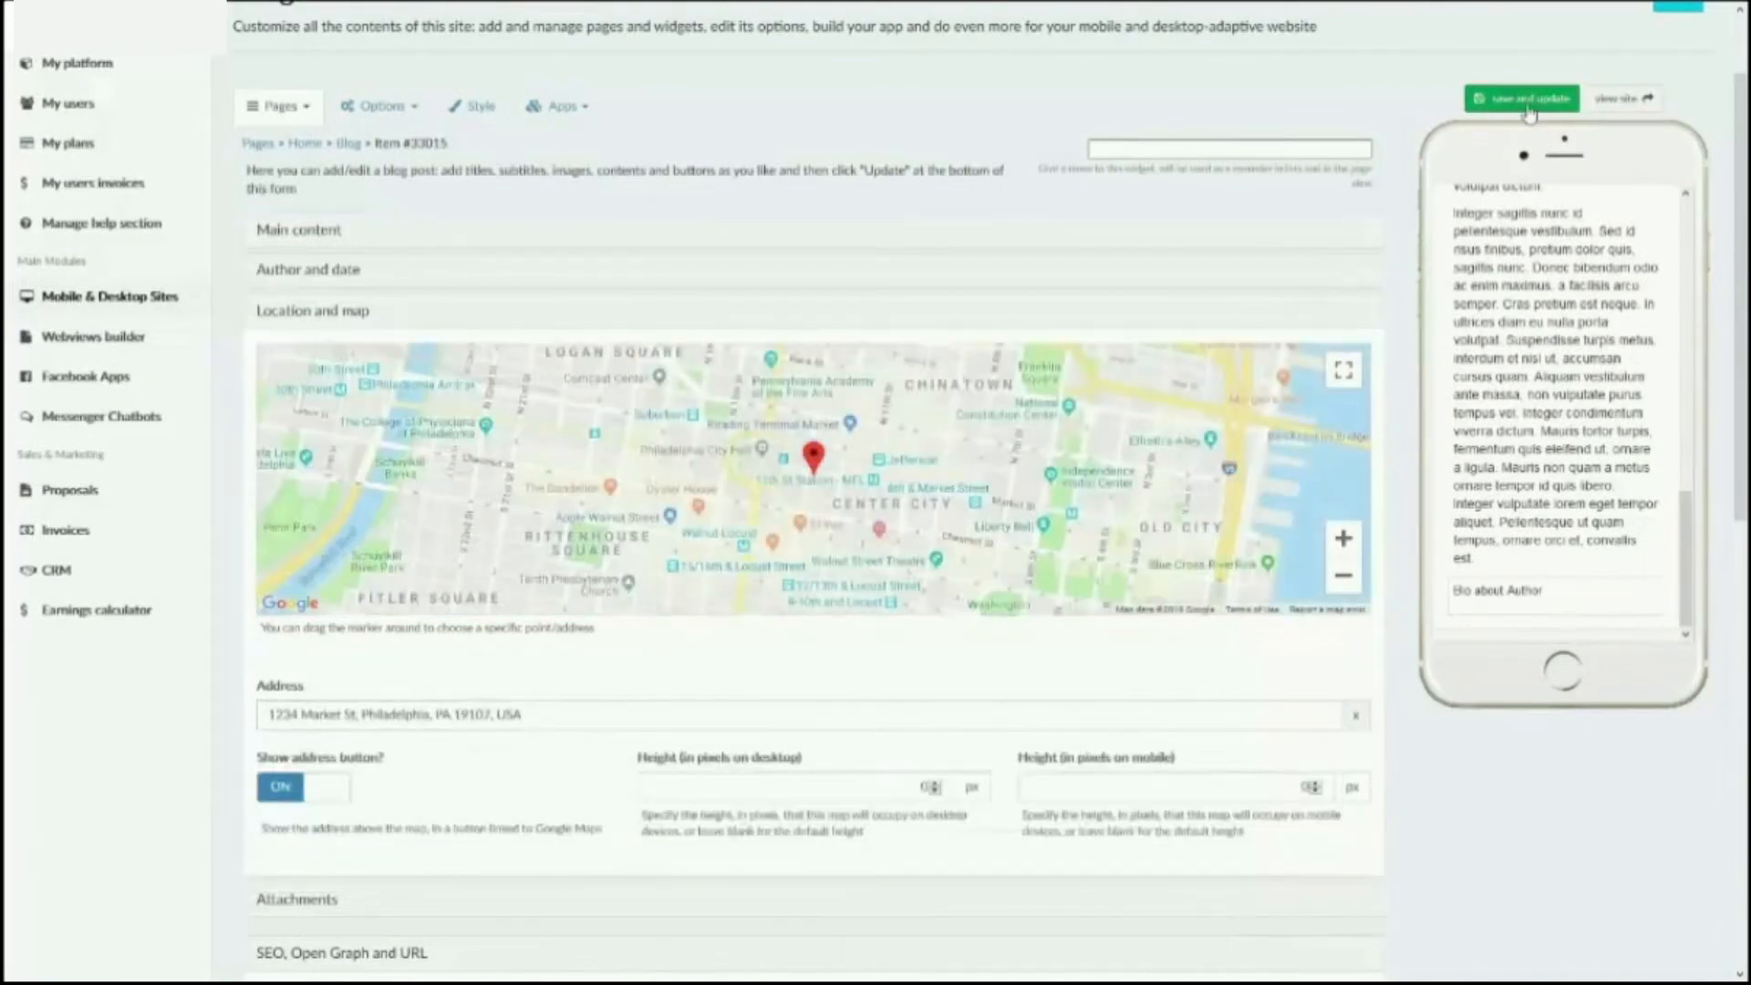
click(1529, 108)
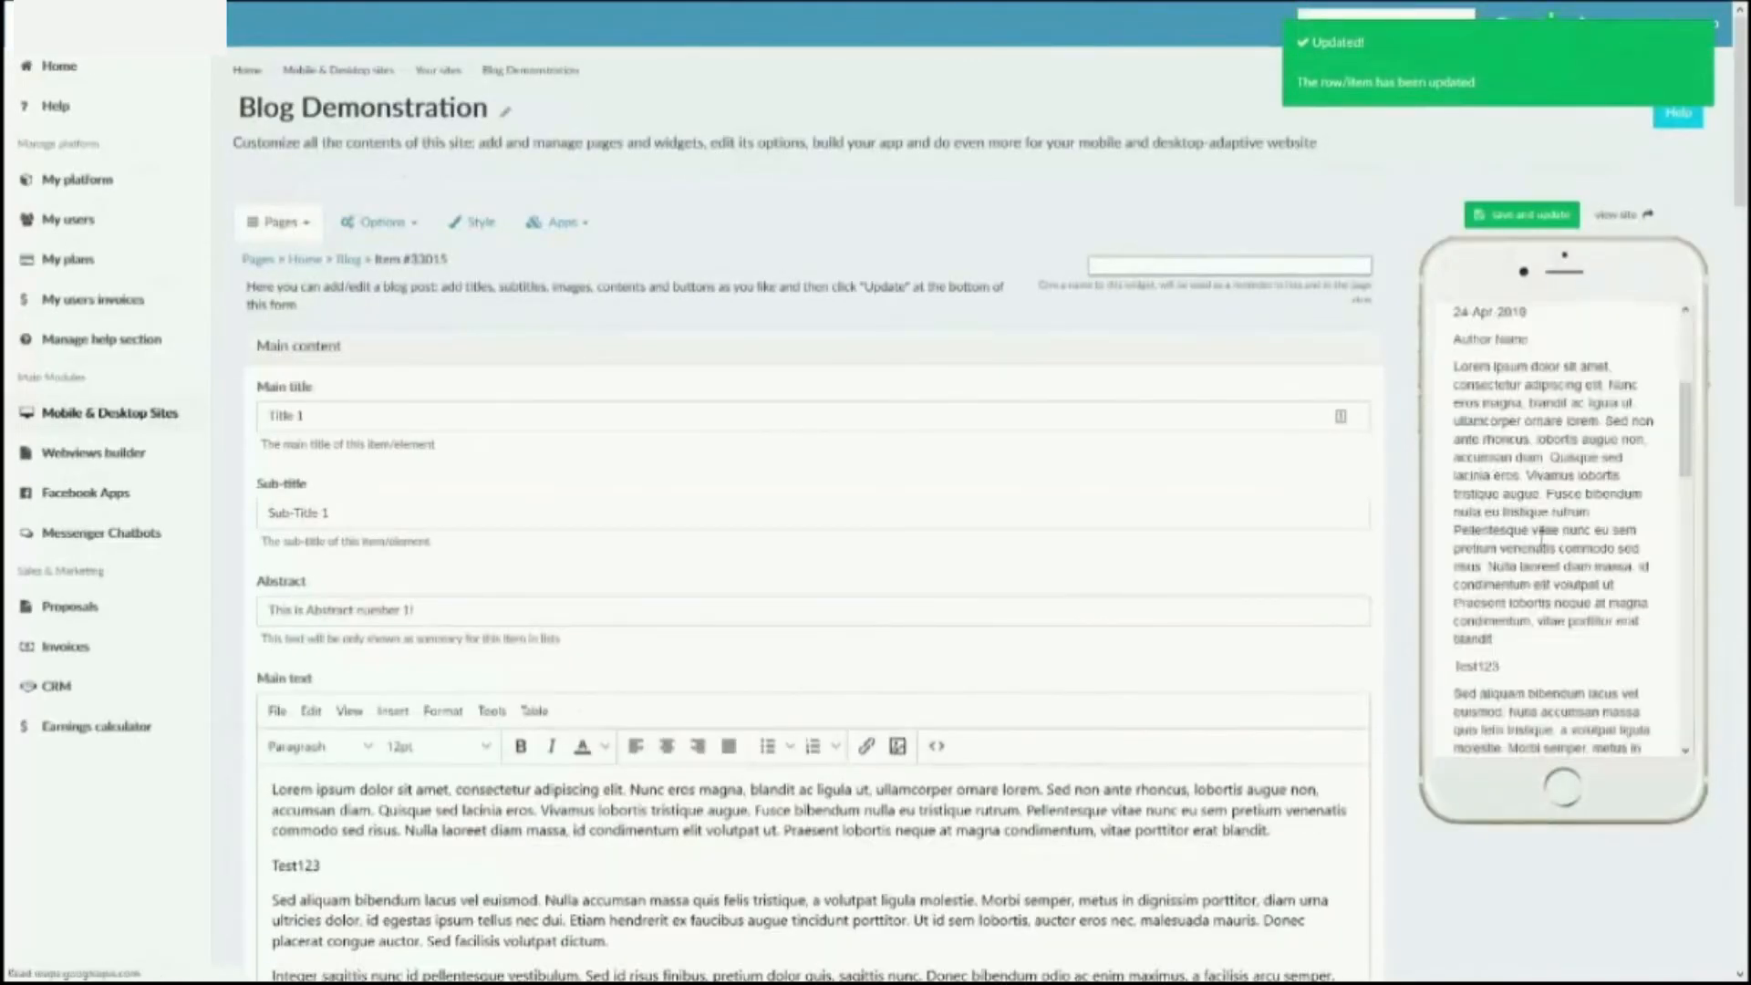
- Check the address button and map below the author bio in the previewed Title 1 post
scroll(1534, 511, down, 5)
scroll(1536, 537, up, 2)
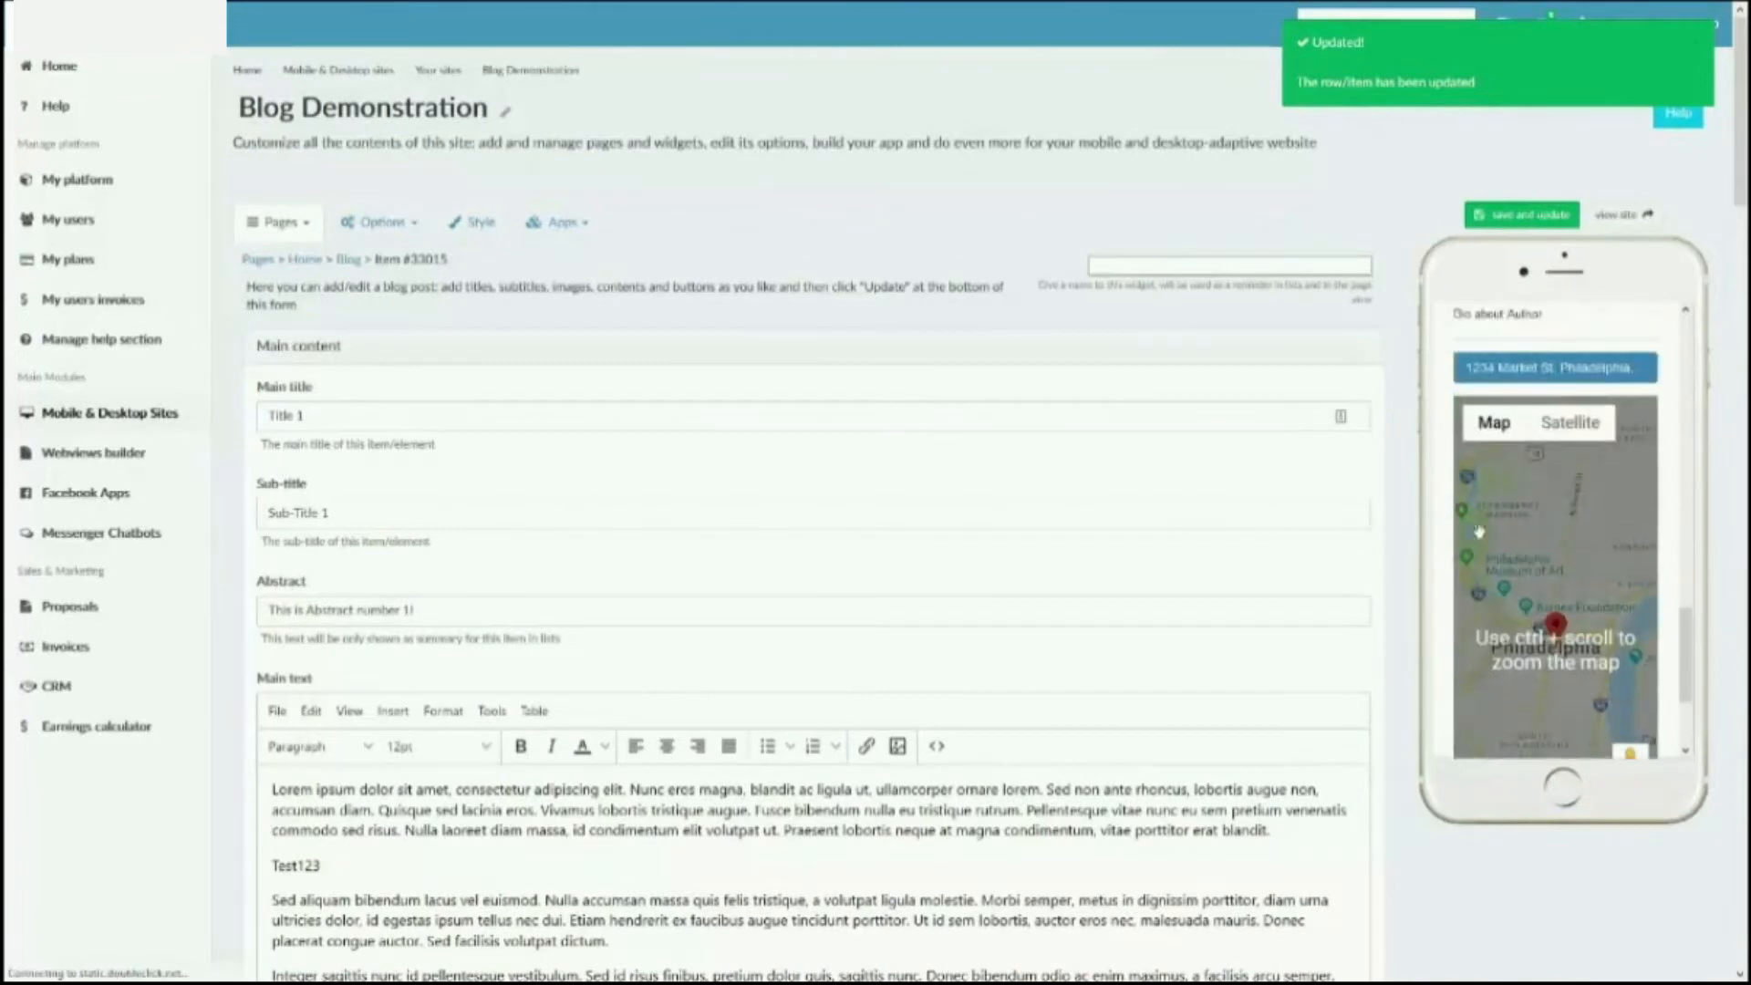
scroll(1197, 387, down, 15)
scroll(1197, 387, down, 15)
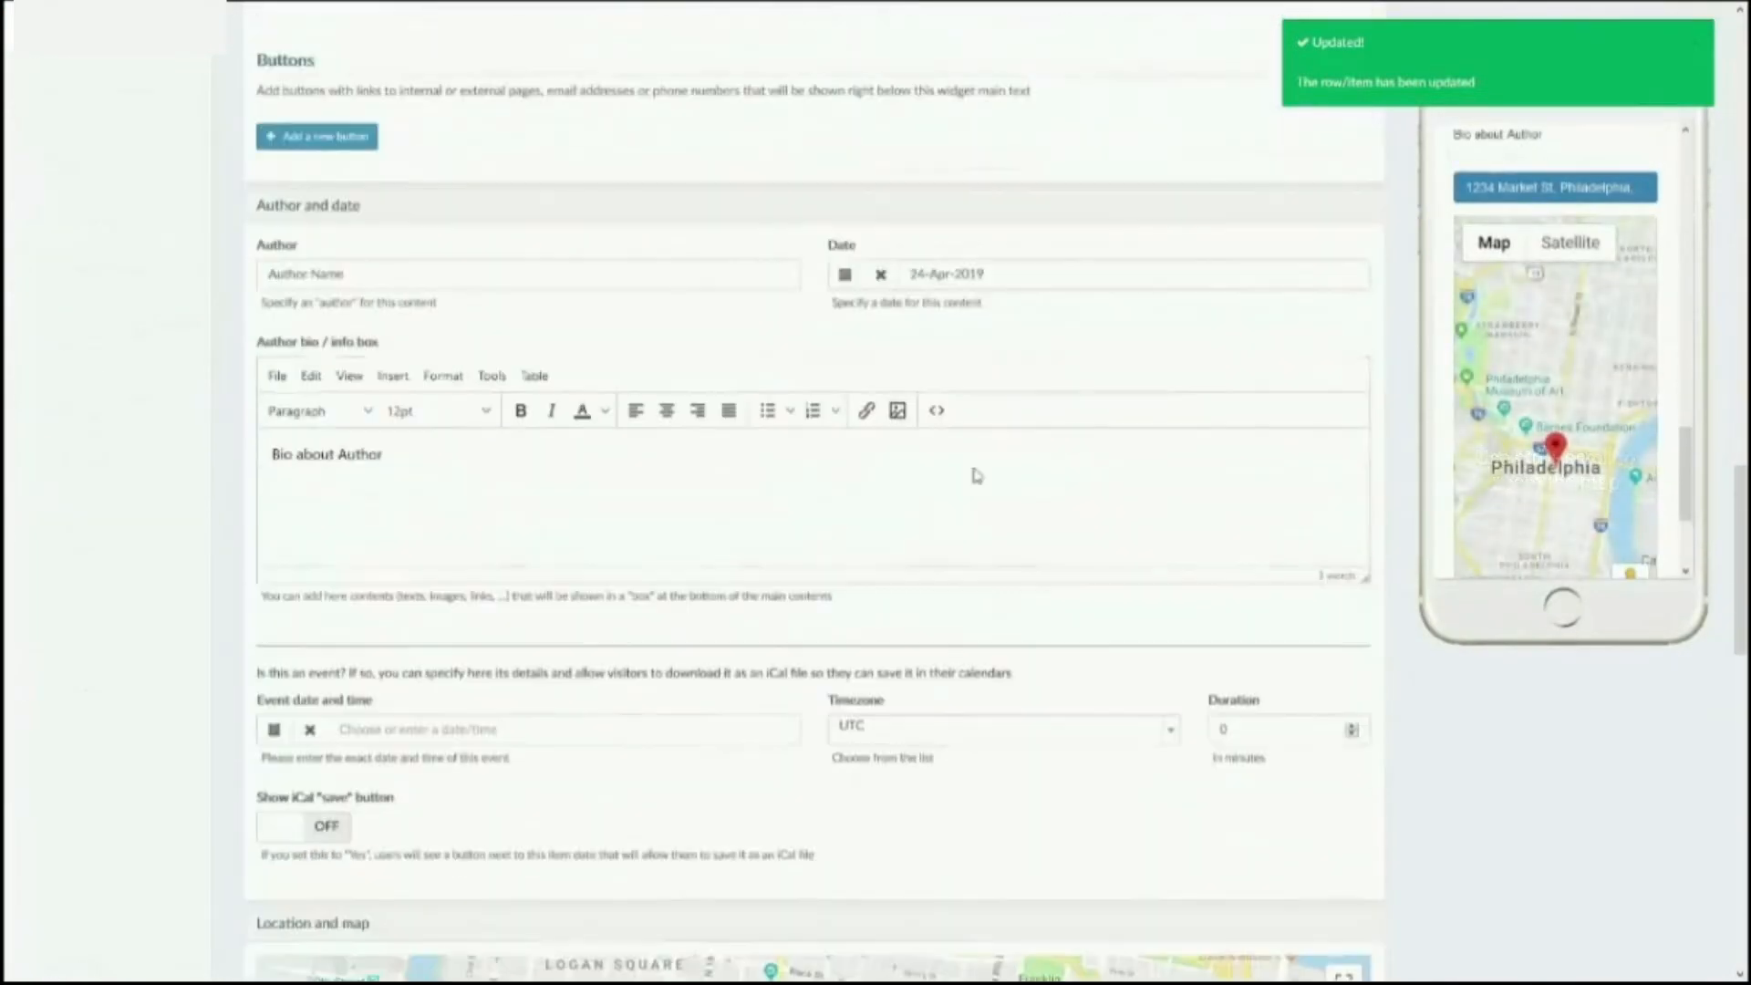
- Upload the cake picture from the Pictures folder as the Title 1 post's Attachment #1 and save and update the post
scroll(944, 483, down, 2)
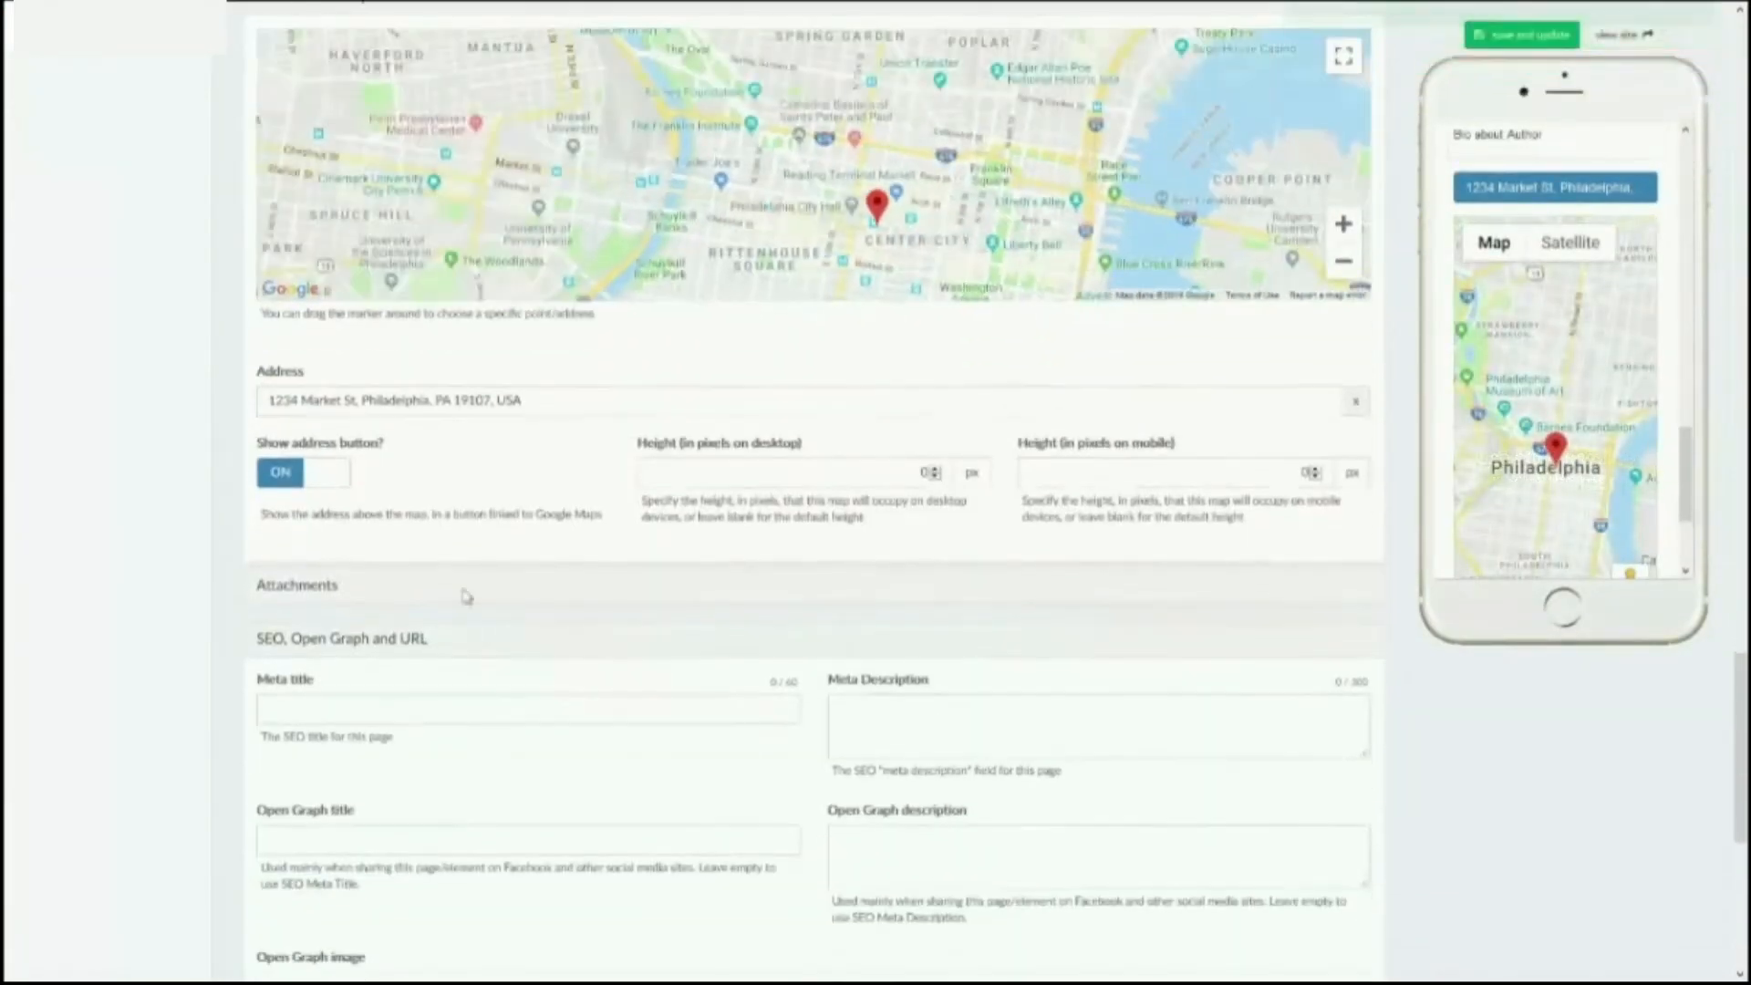
scroll(285, 597, down, 6)
scroll(286, 593, up, 7)
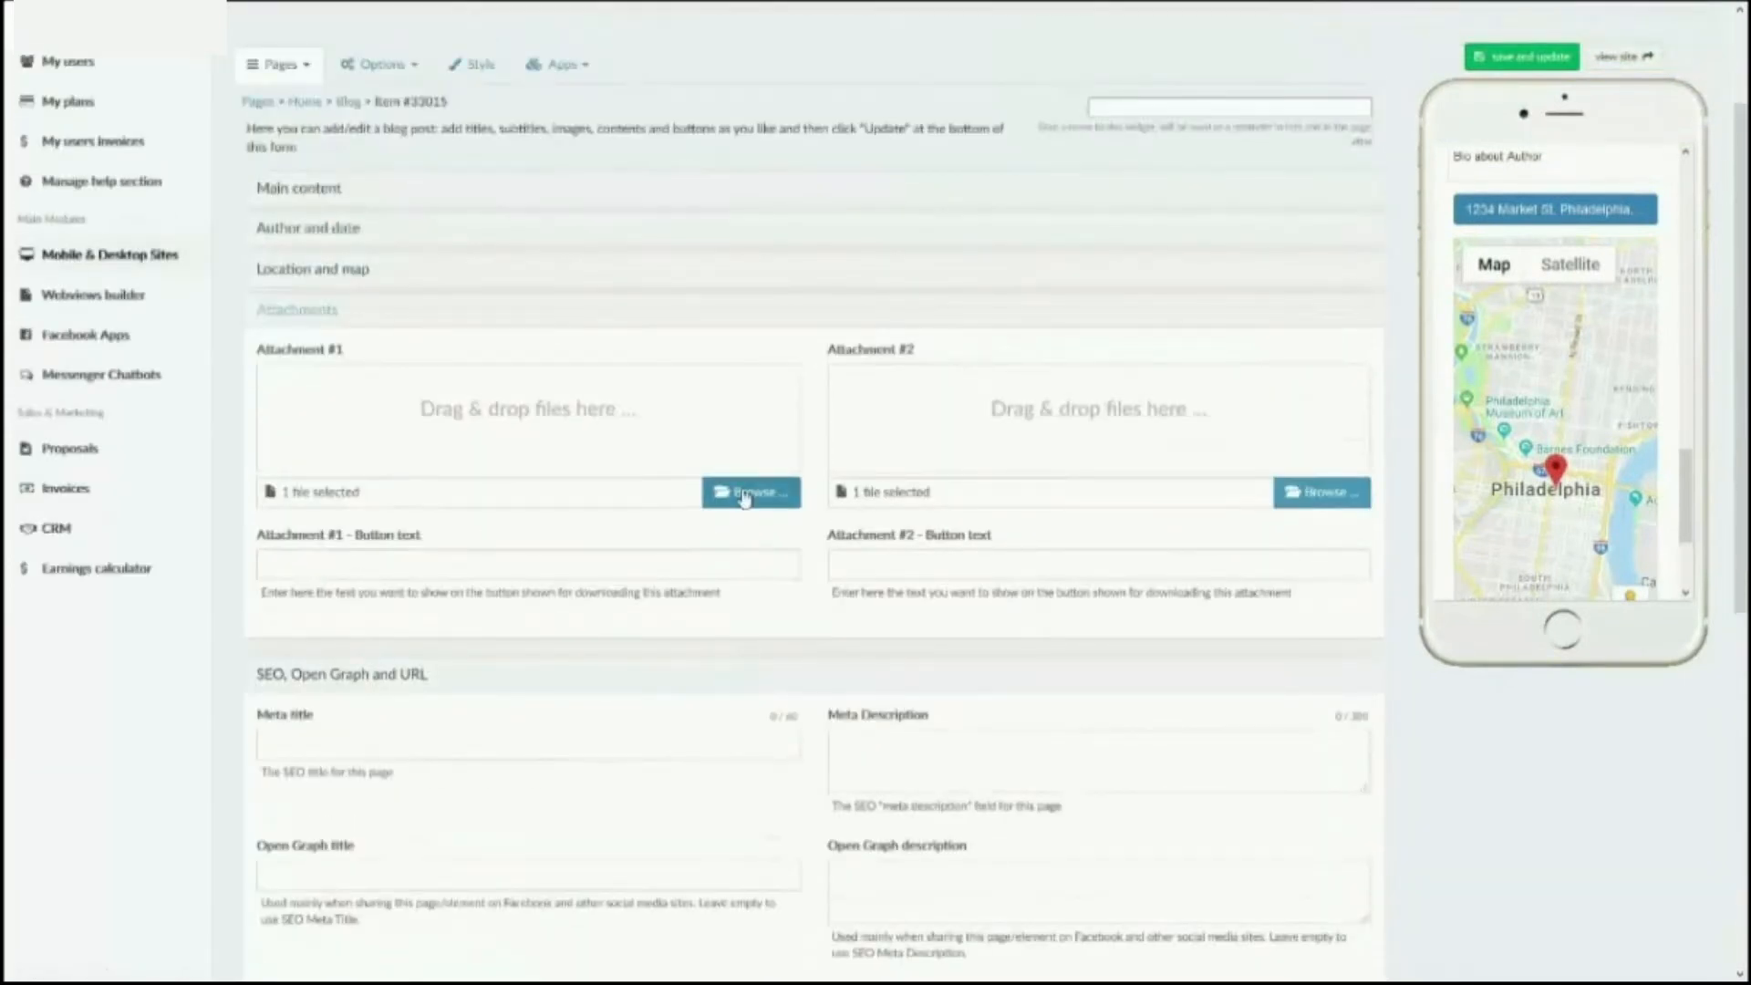
click(745, 493)
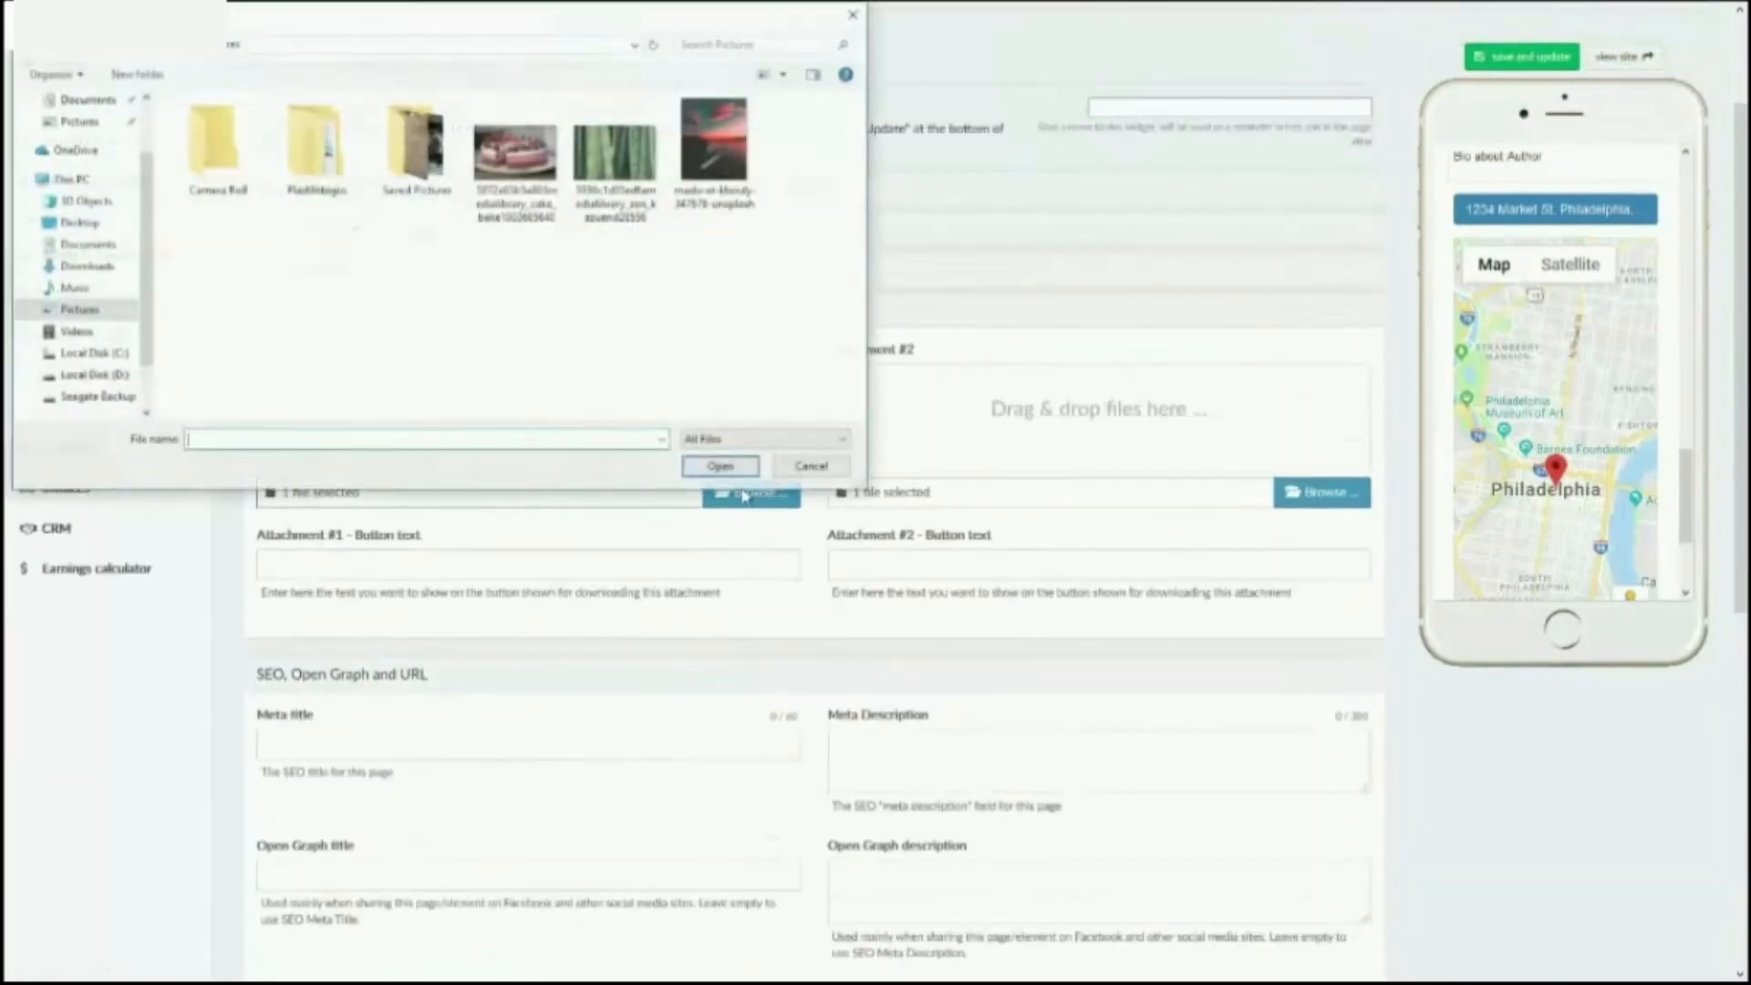
click(556, 173)
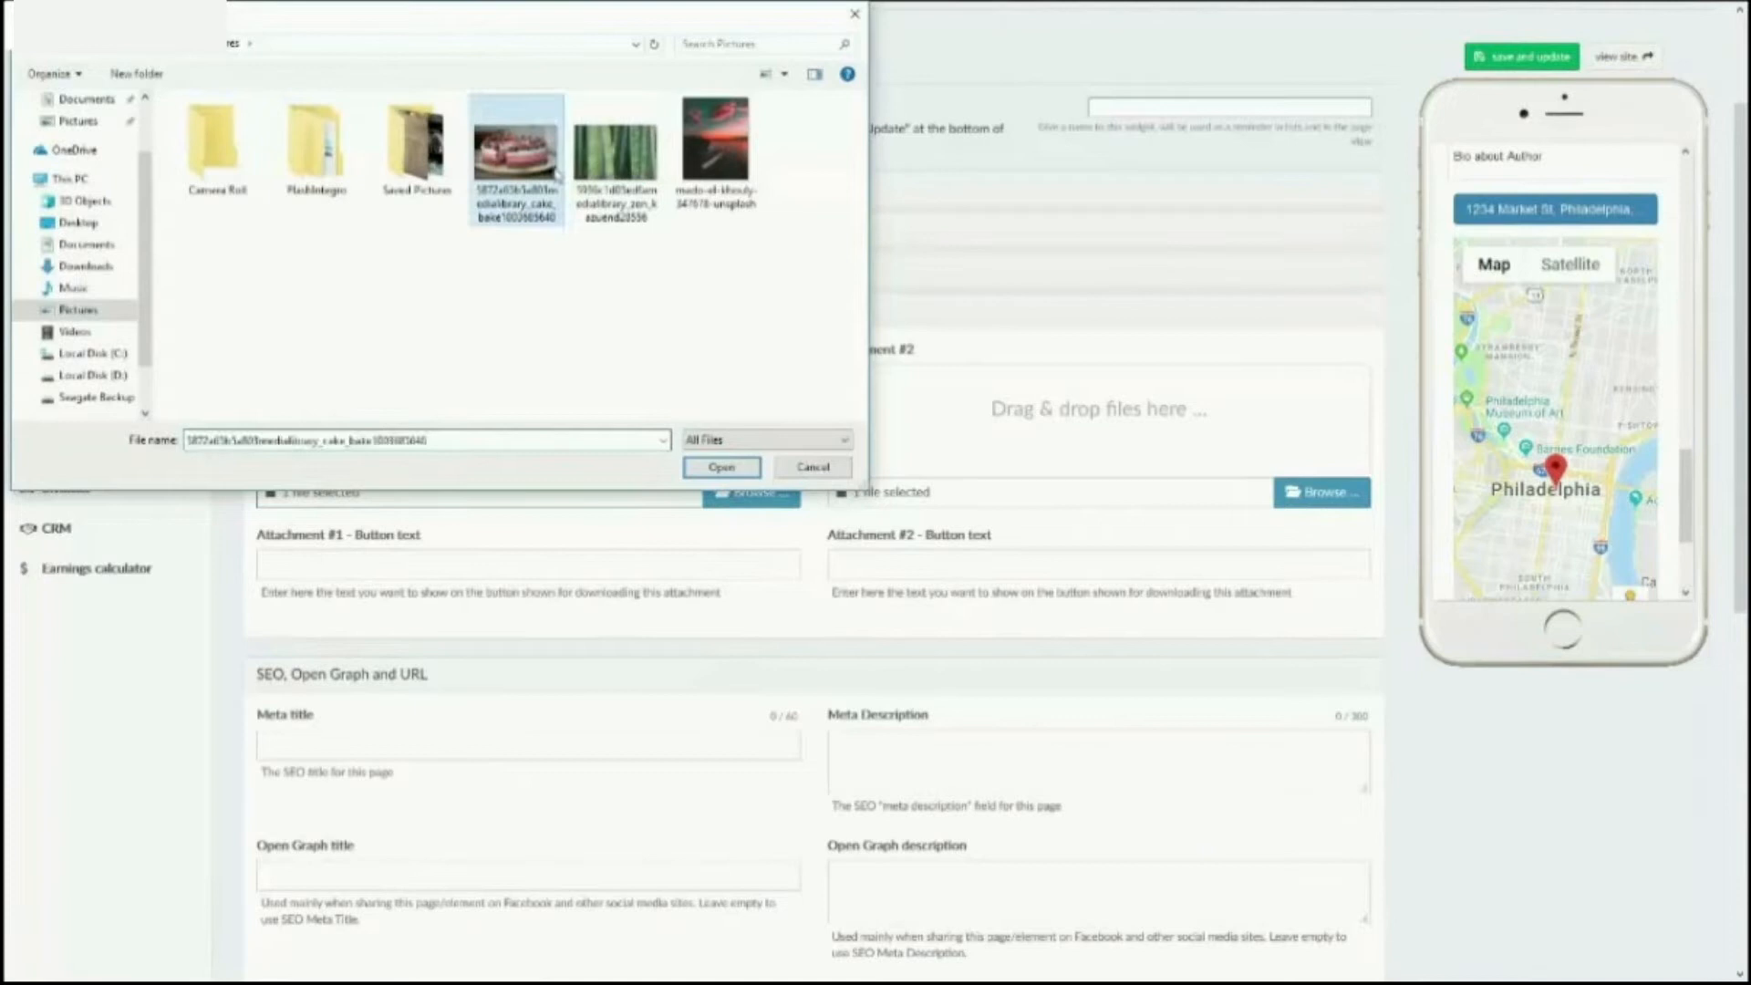
click(721, 467)
click(670, 493)
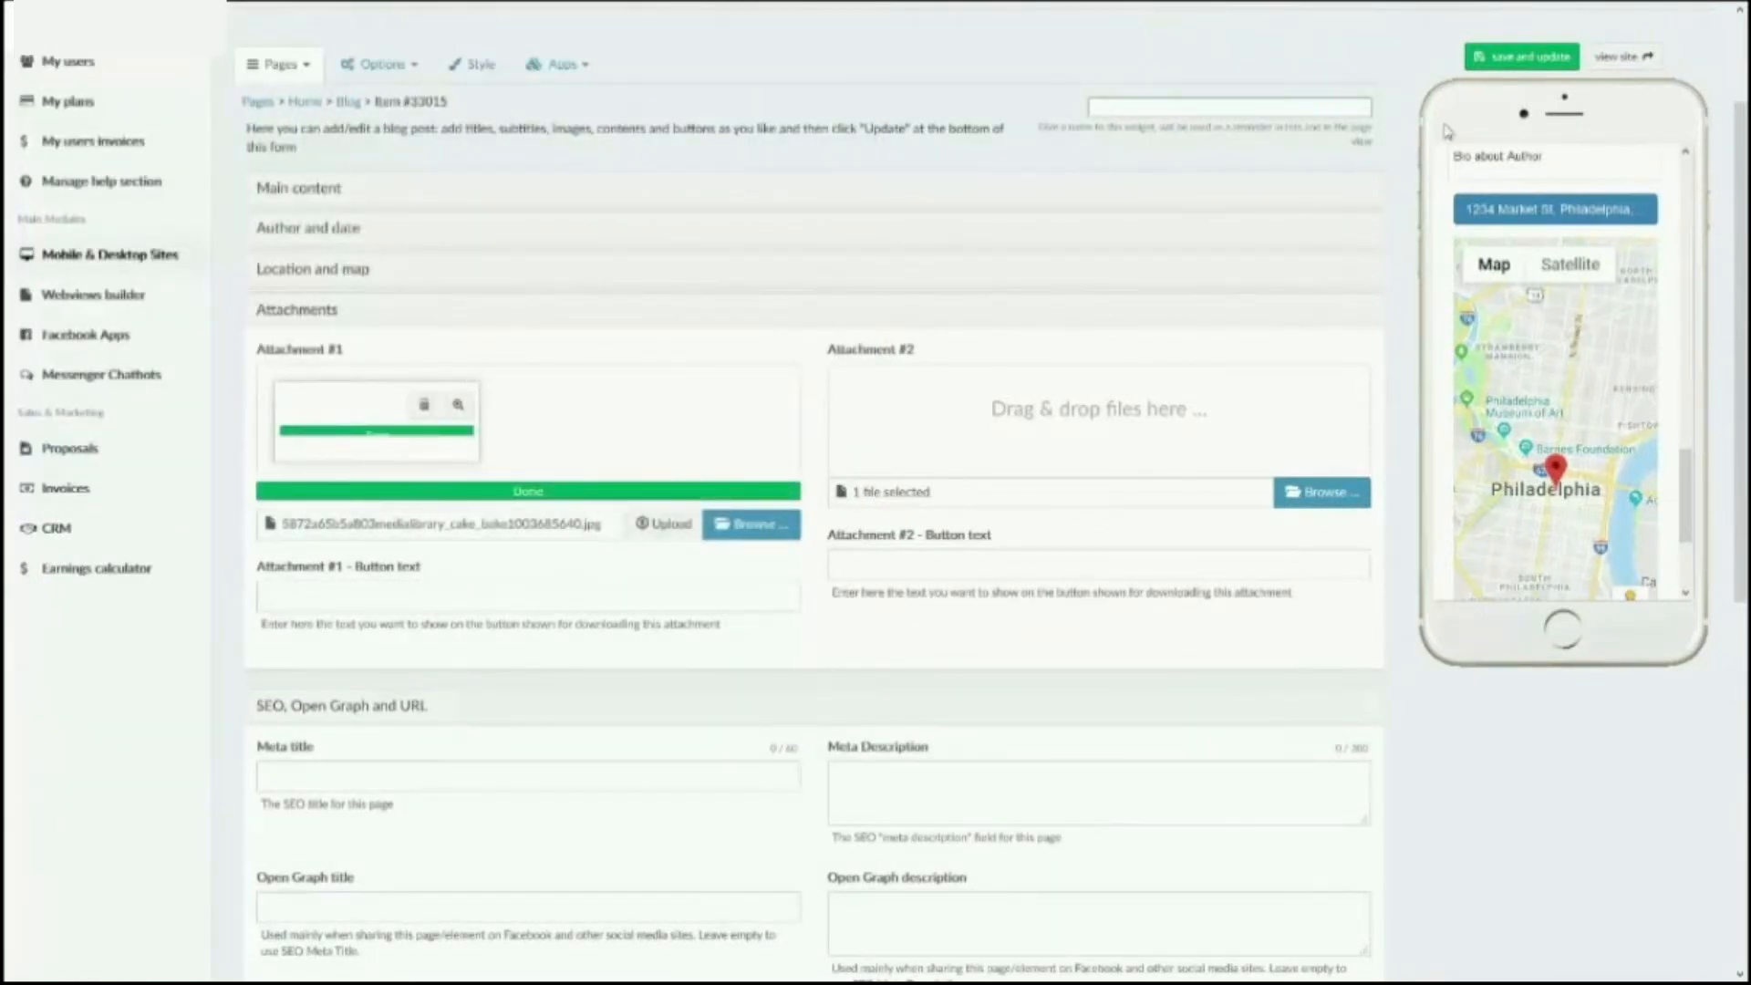
click(1505, 58)
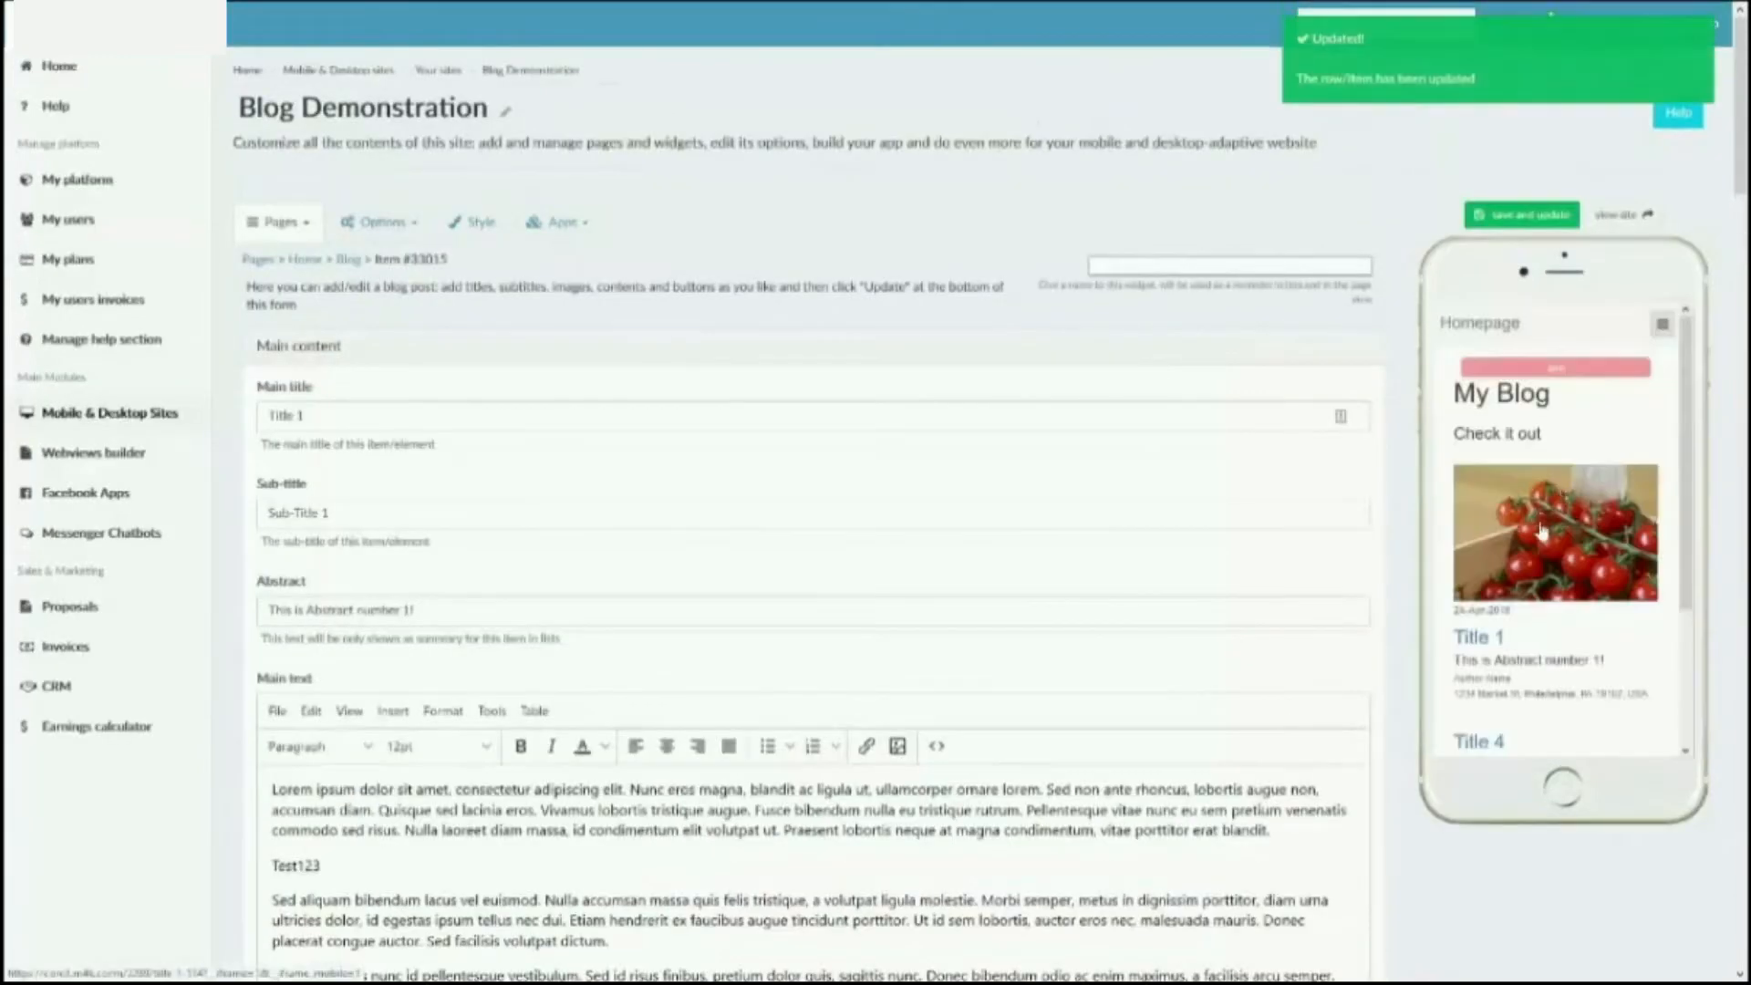
- Open the previewed Title 1 post, view its attachment through the download button, and return to the post editor
click(1496, 638)
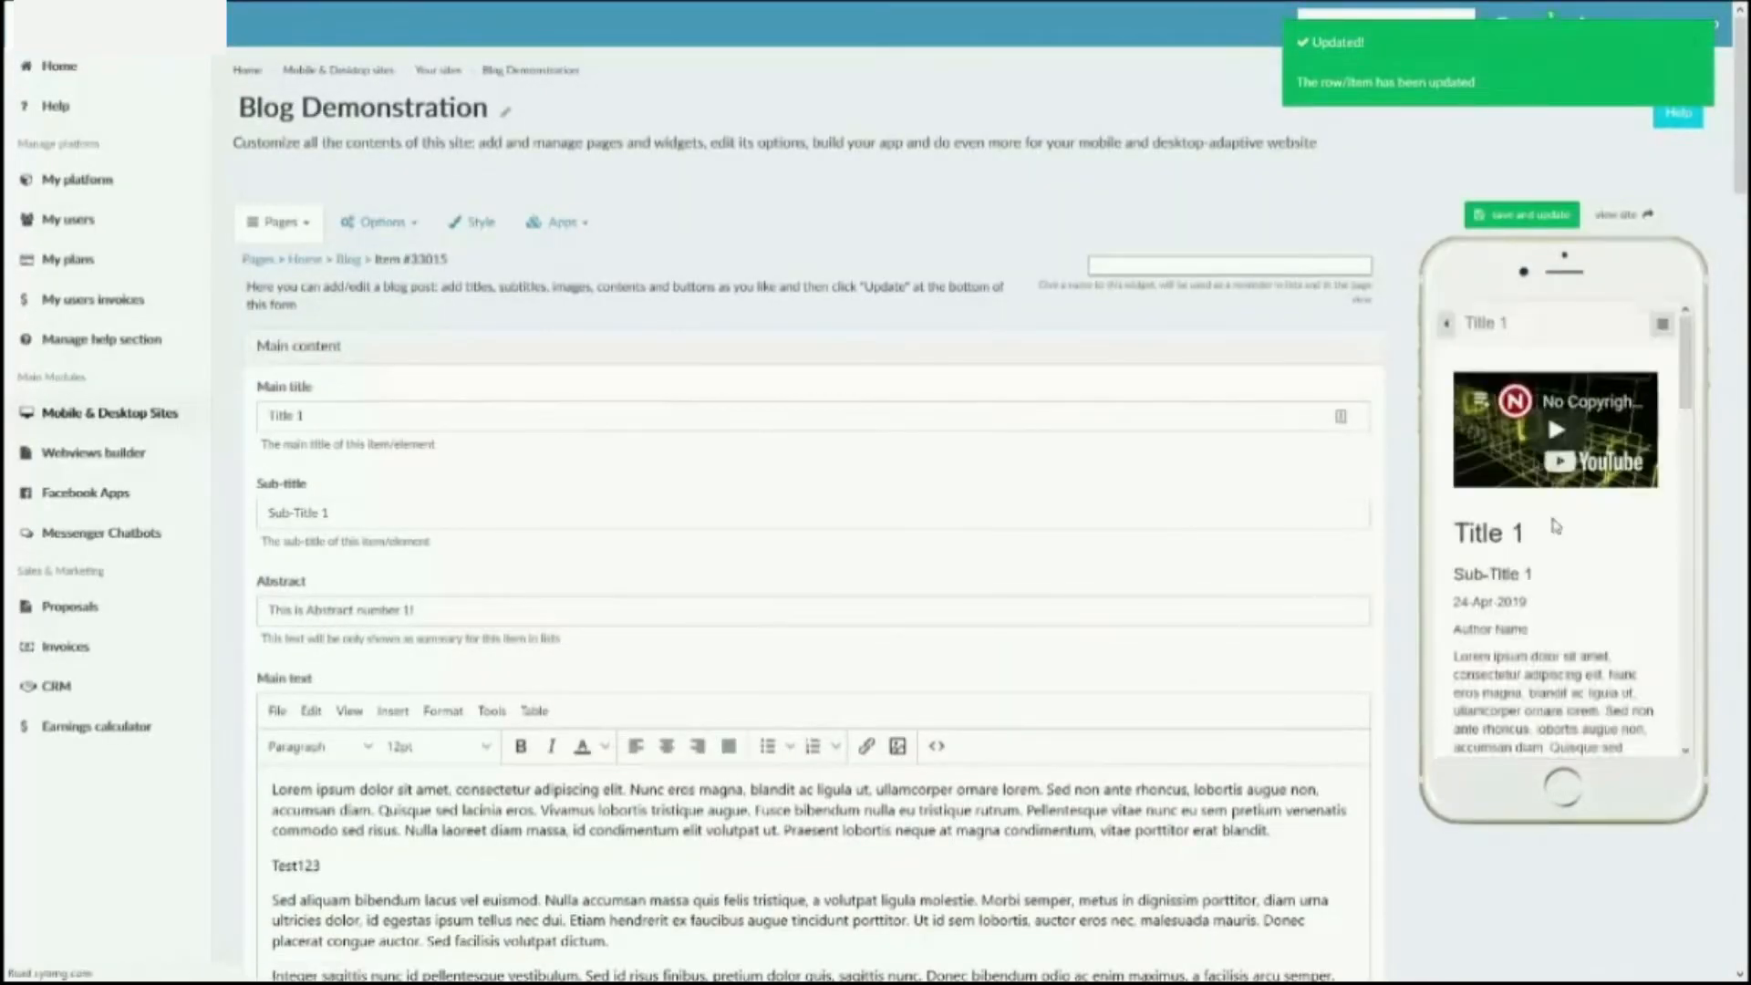
scroll(1556, 526, down, 10)
scroll(1551, 492, up, 2)
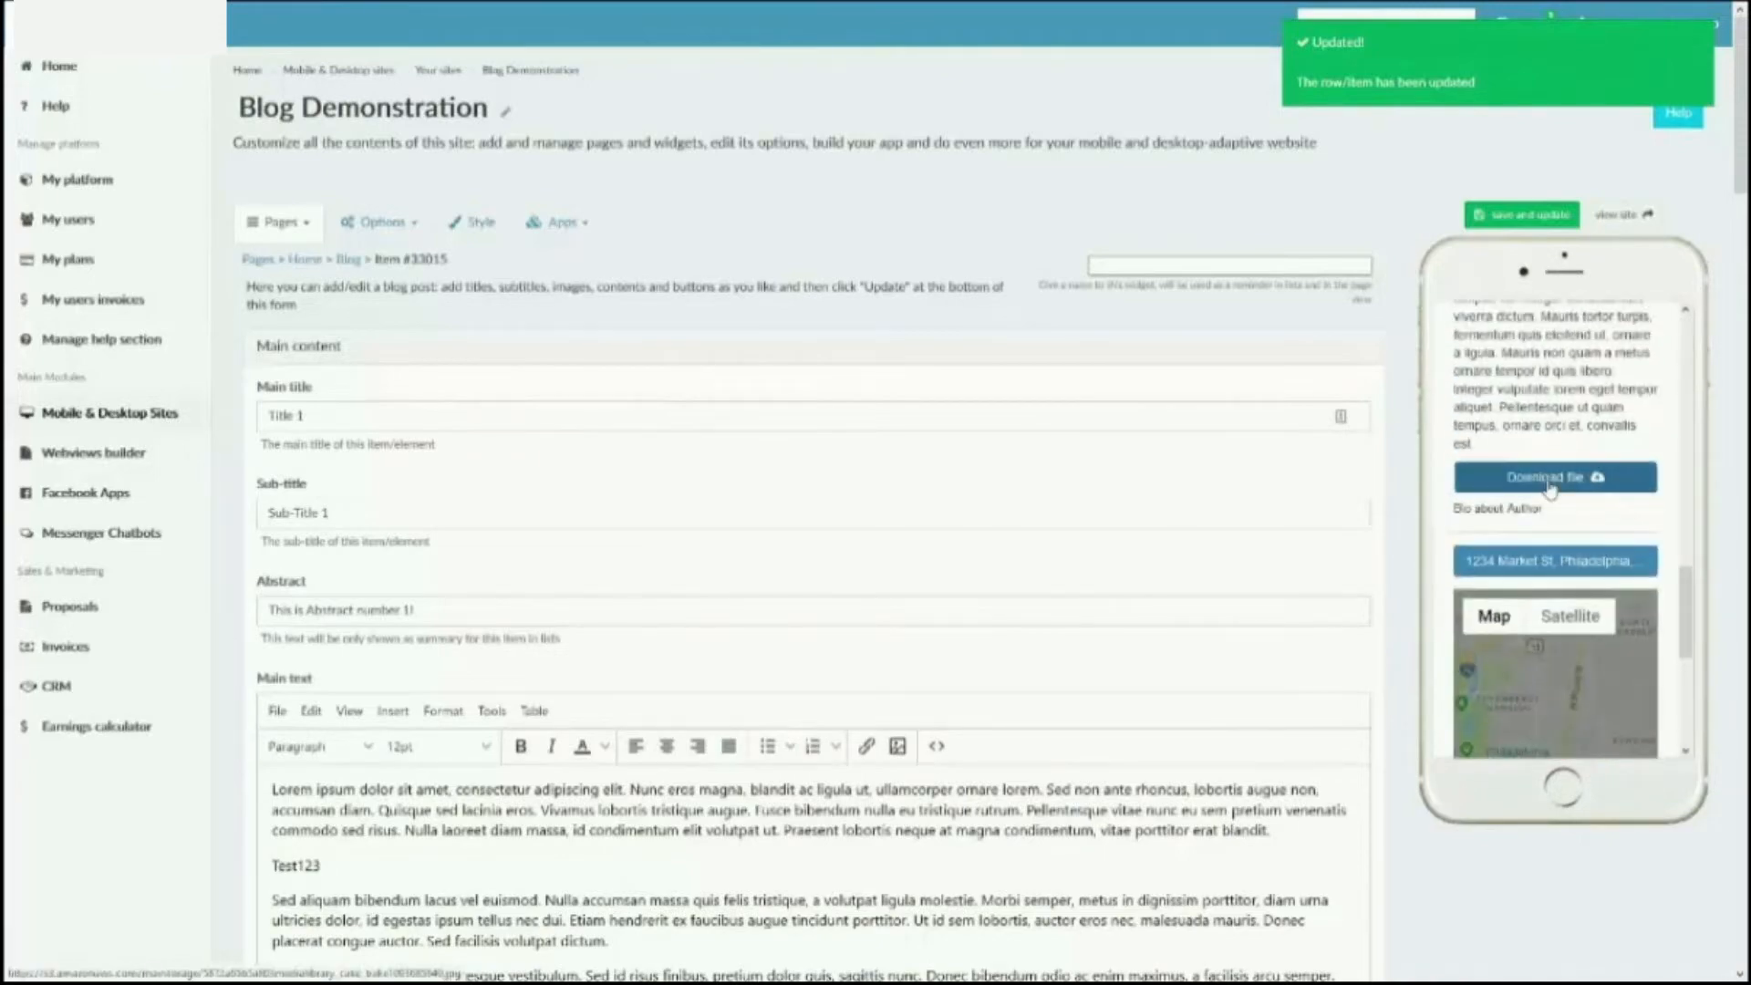
click(1550, 483)
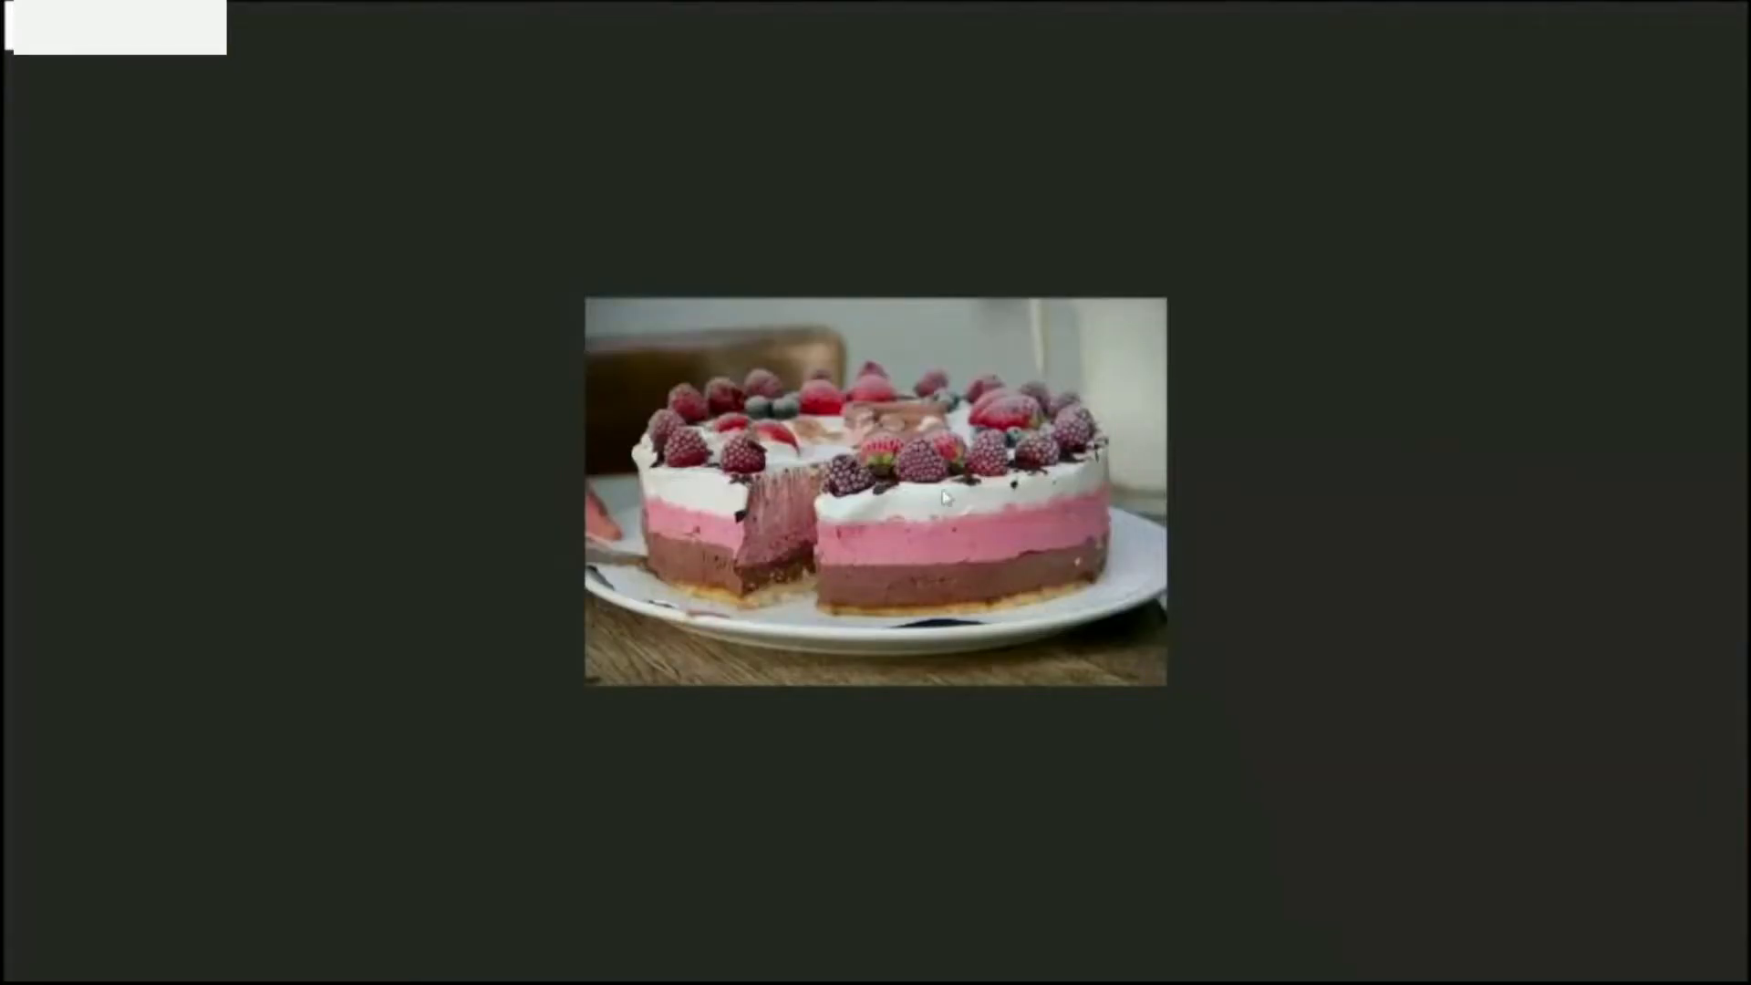
key(F11)
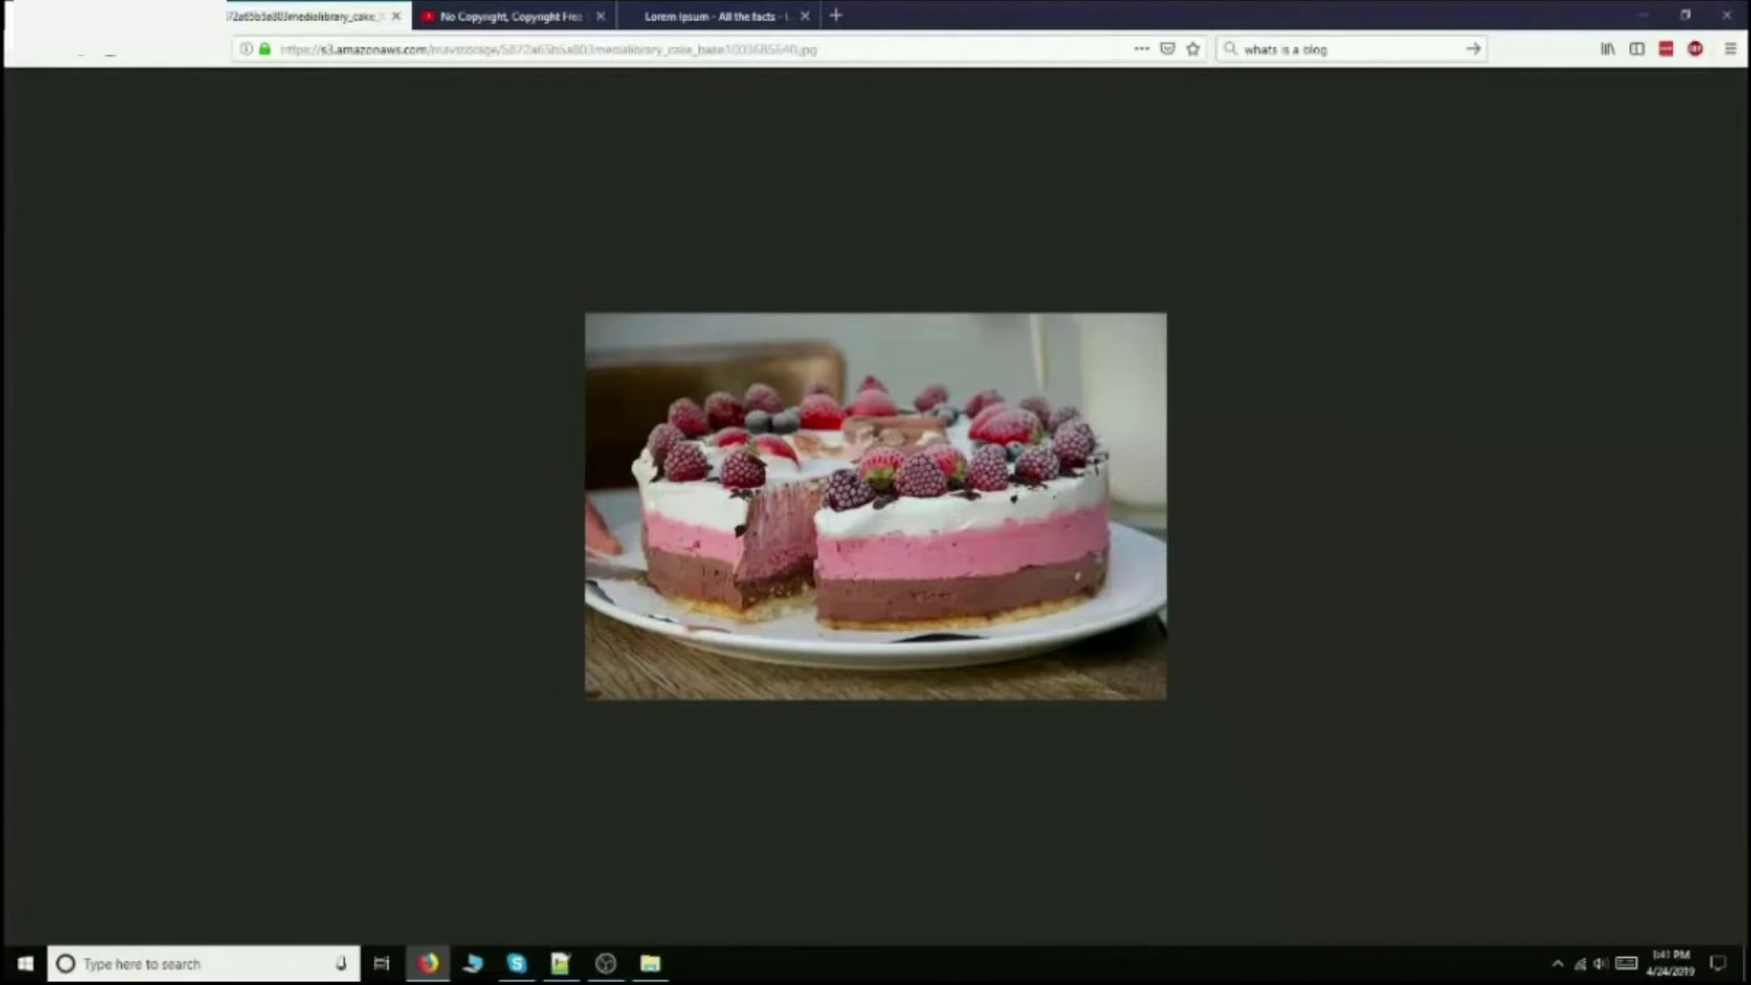
click(128, 16)
scroll(493, 561, down, 5)
key(F11)
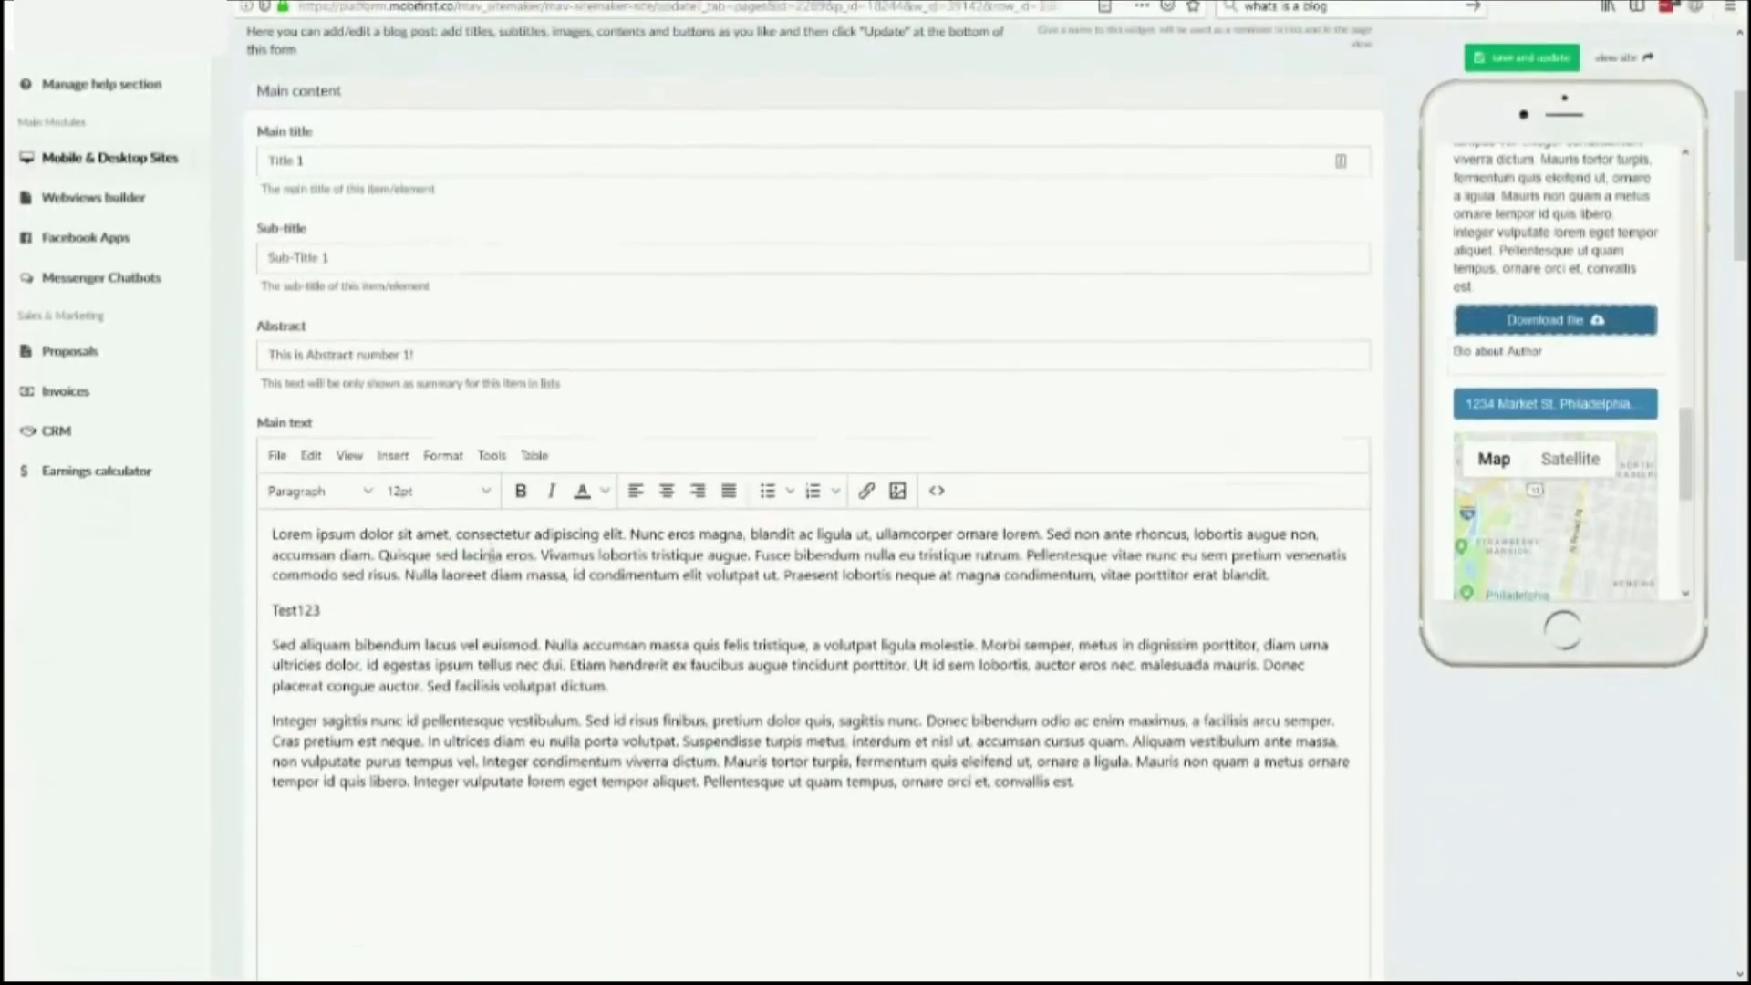
- Review the post's form sections down to the meta, Open Graph and custom URL fields
scroll(493, 561, down, 10)
scroll(493, 563, down, 5)
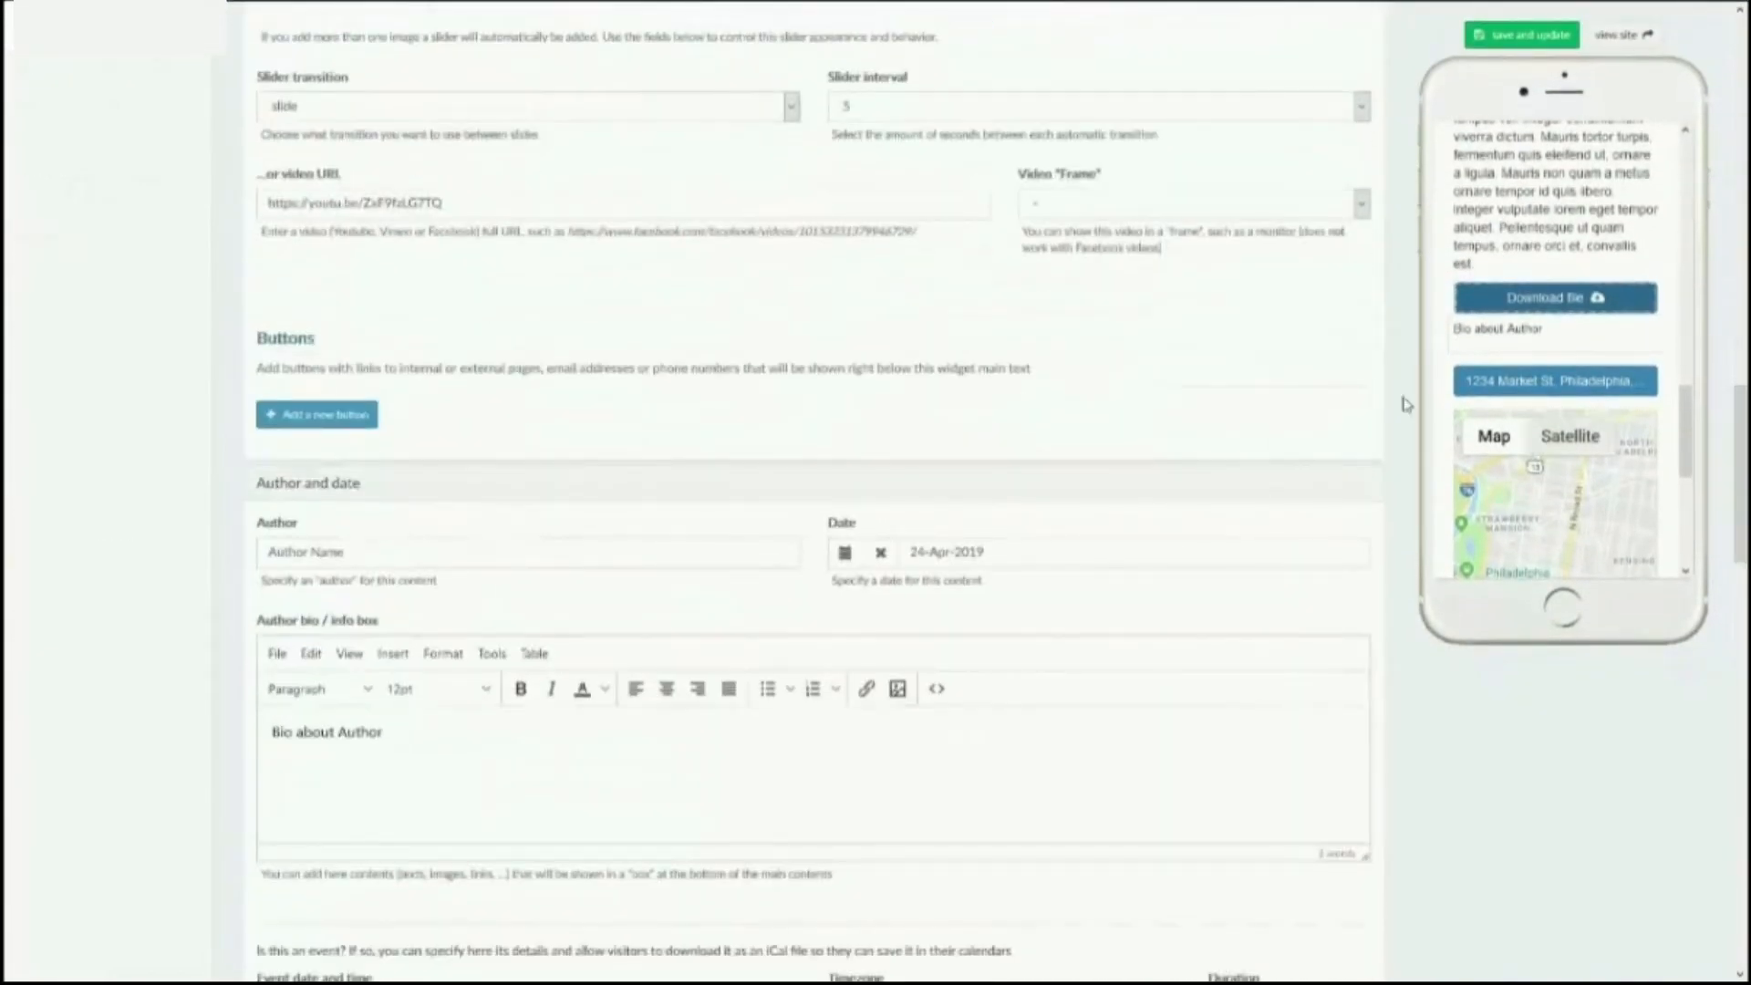
scroll(1515, 538, down, 5)
scroll(1515, 539, down, 3)
scroll(685, 600, down, 3)
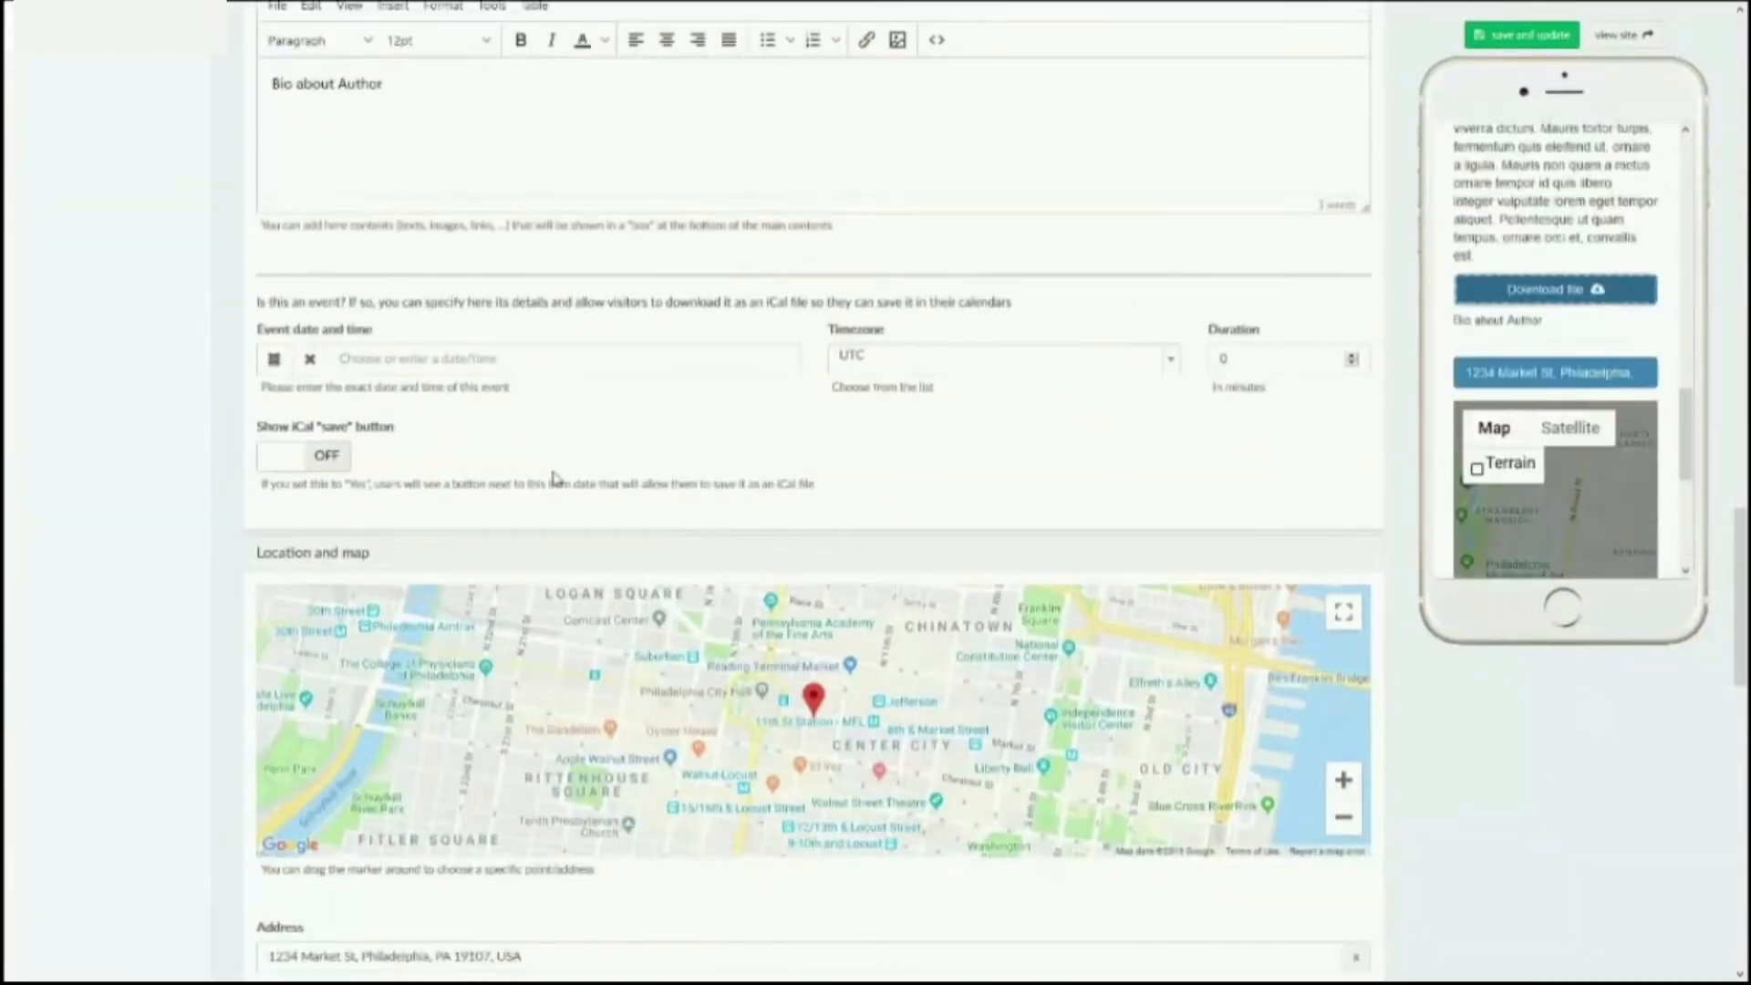
scroll(553, 477, down, 10)
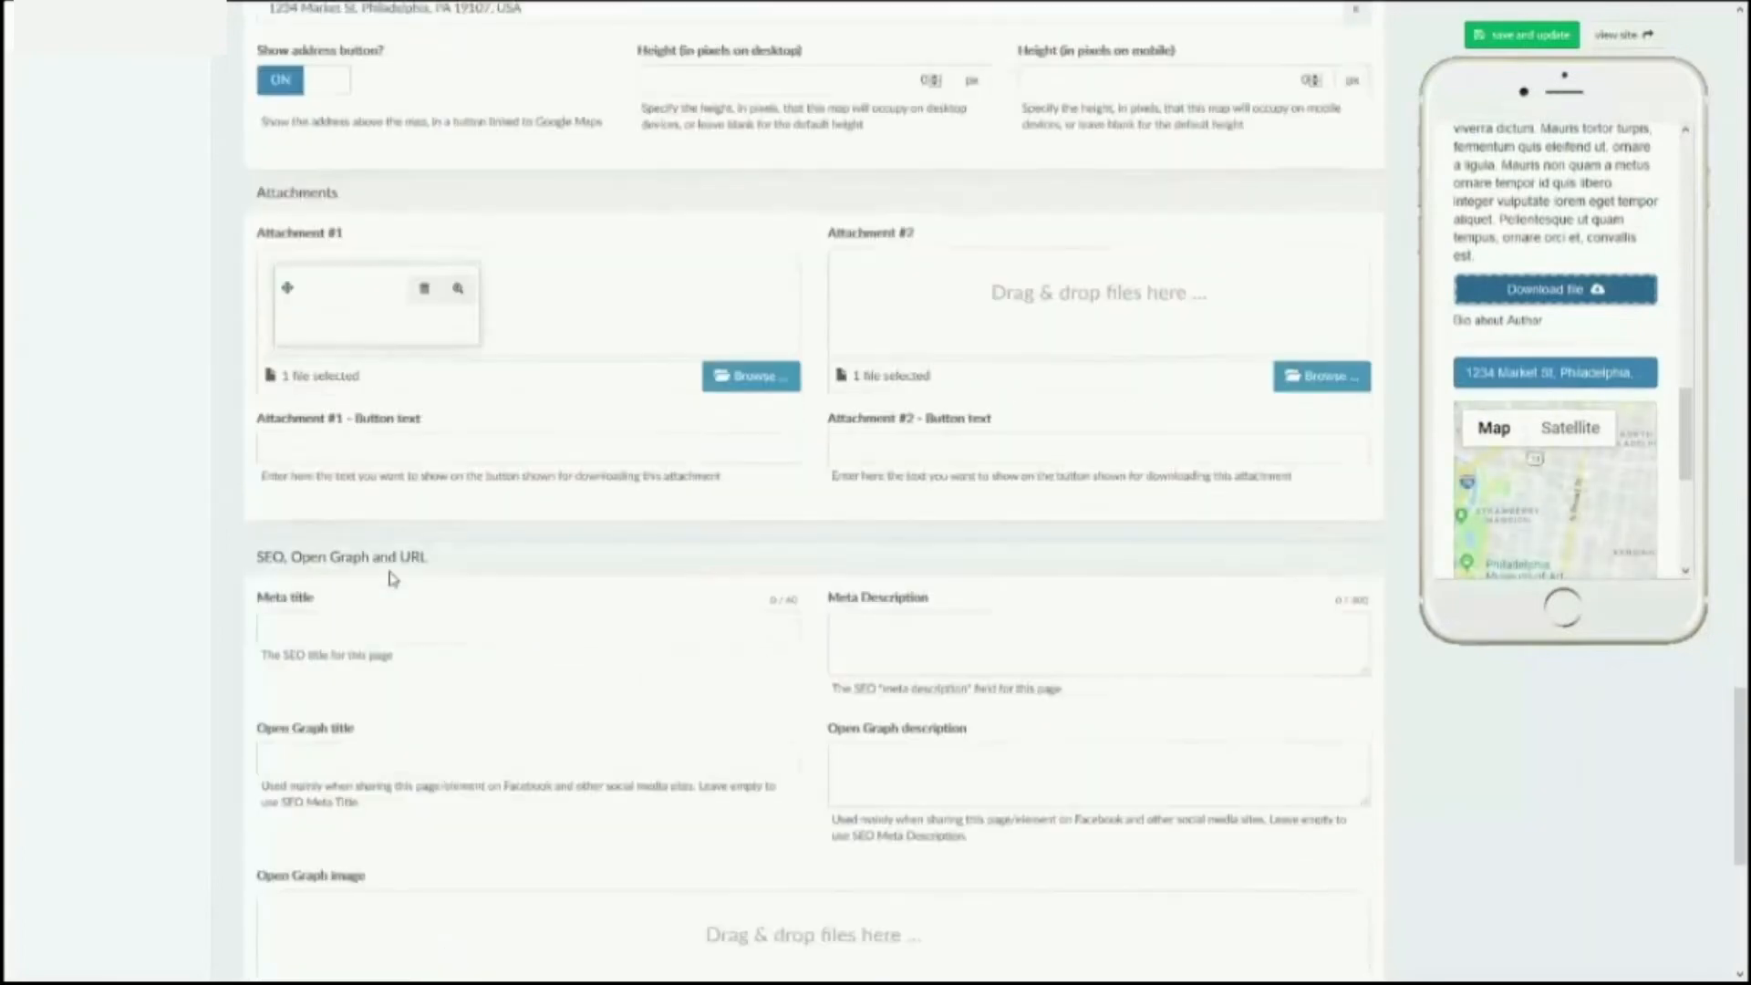
scroll(393, 577, down, 3)
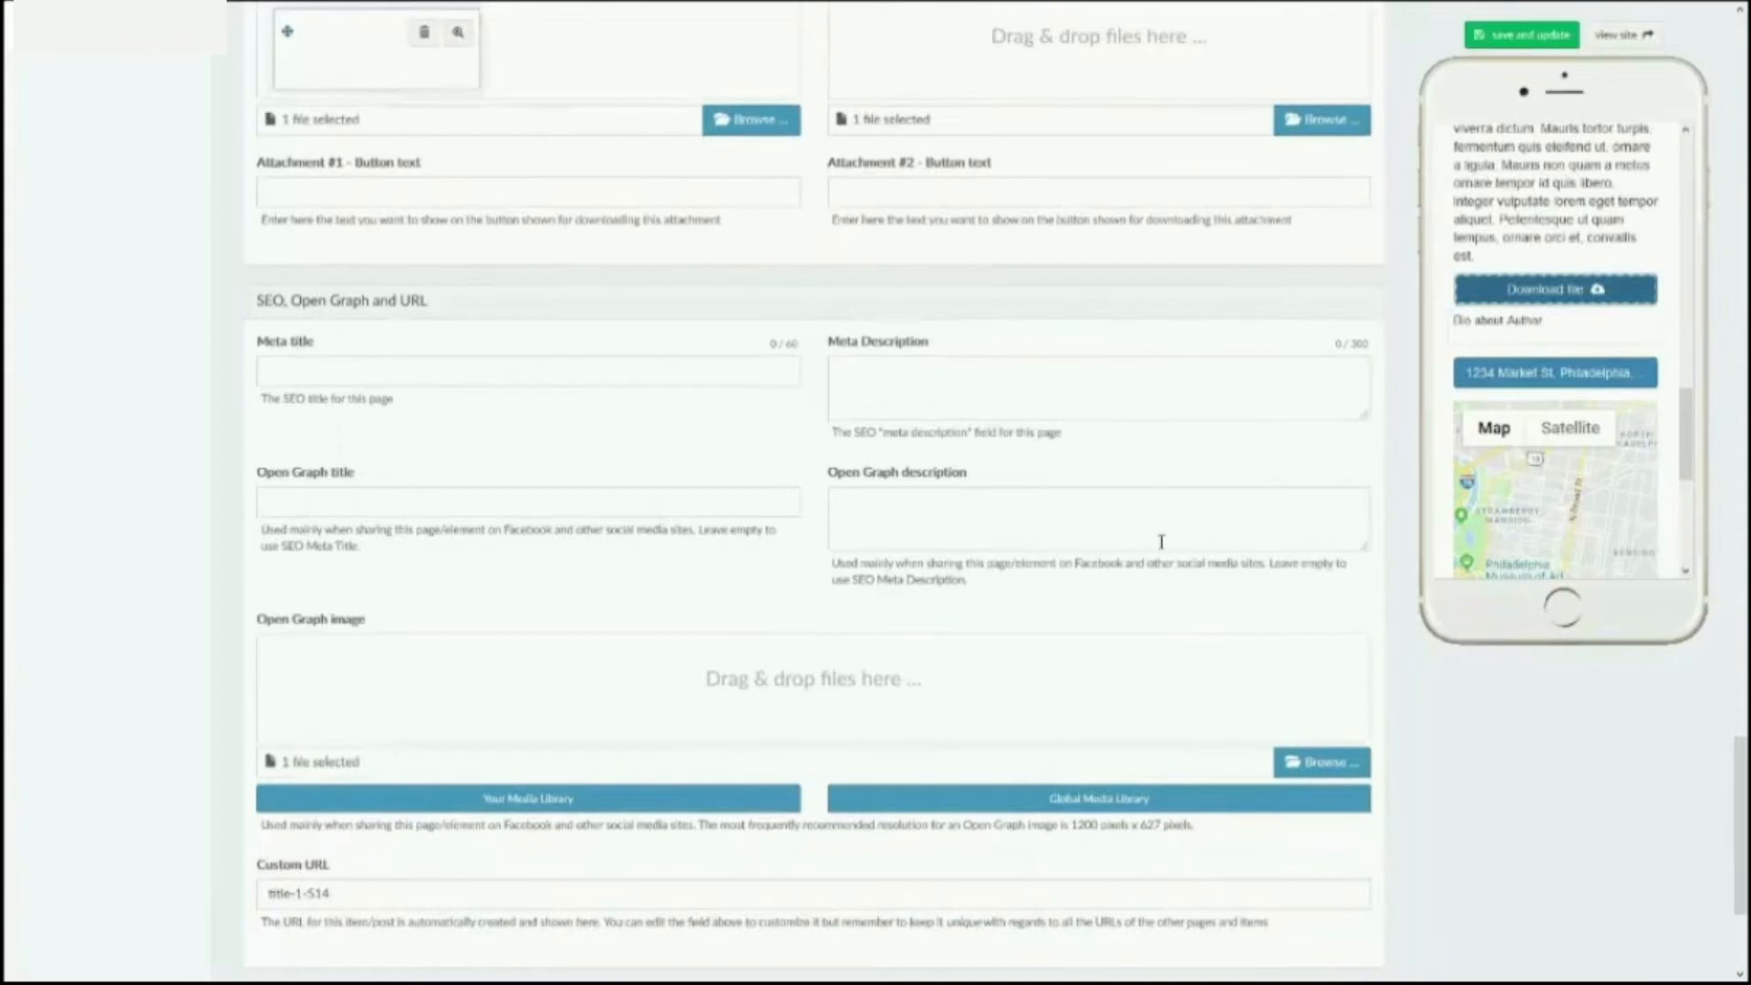
scroll(362, 657, down, 1)
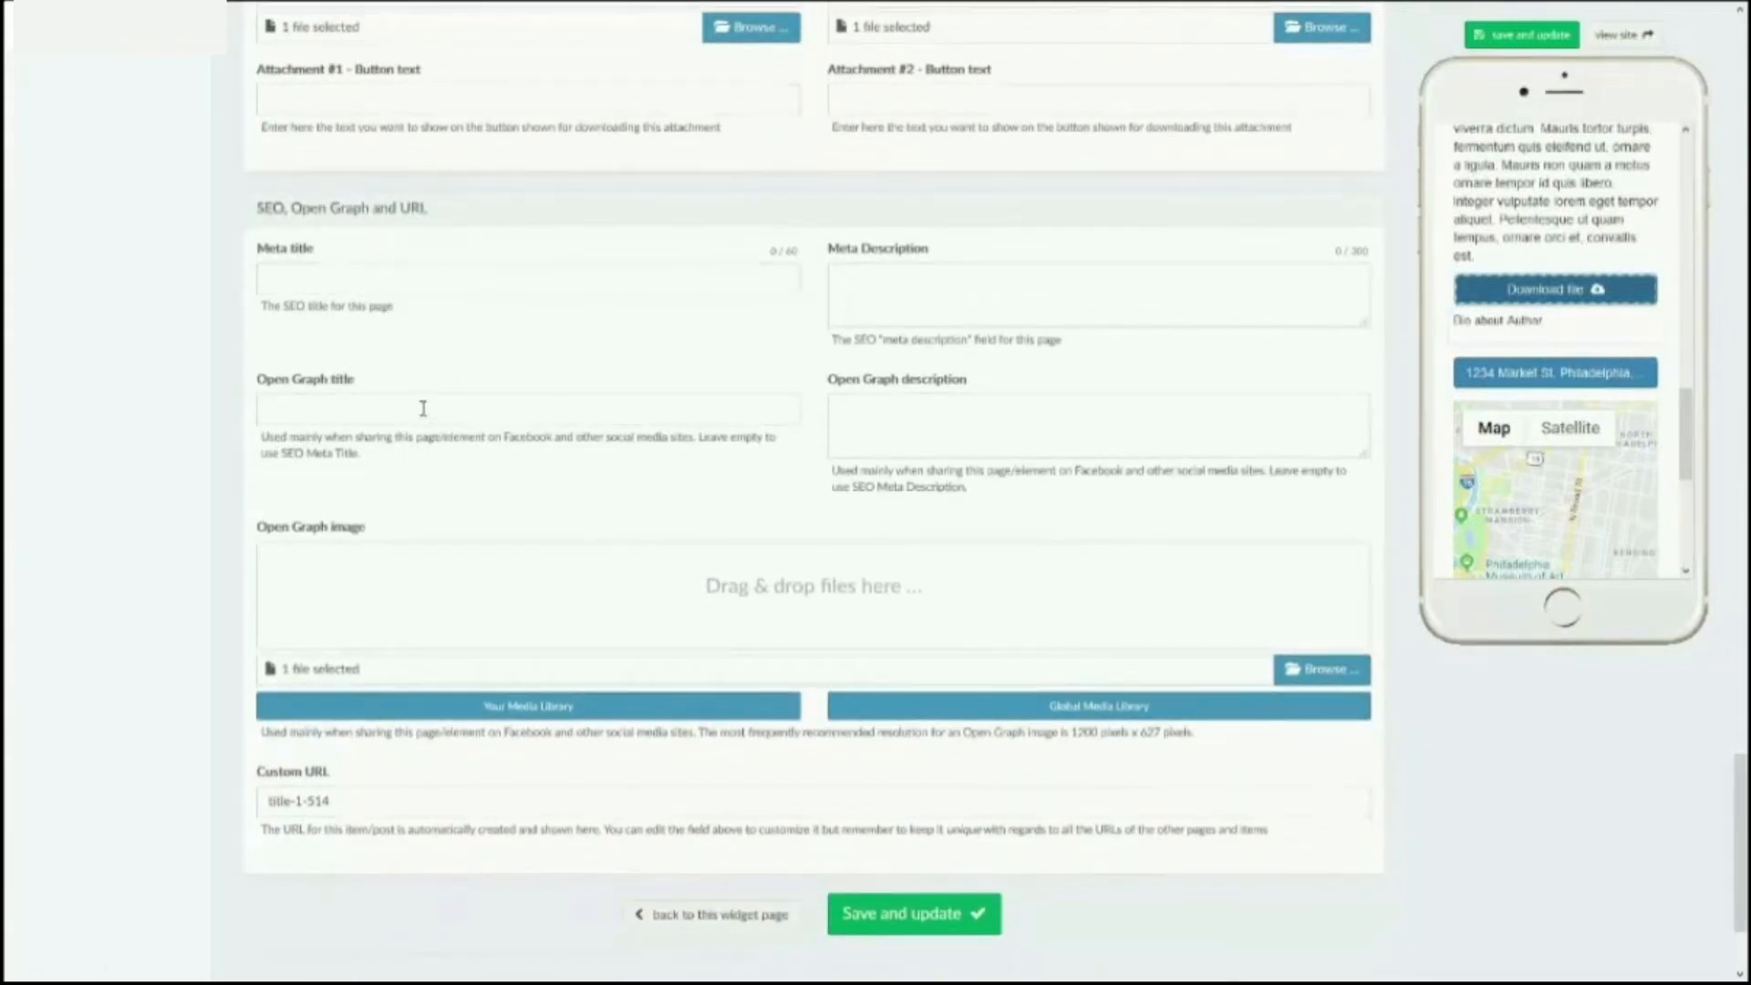
scroll(968, 652, up, 10)
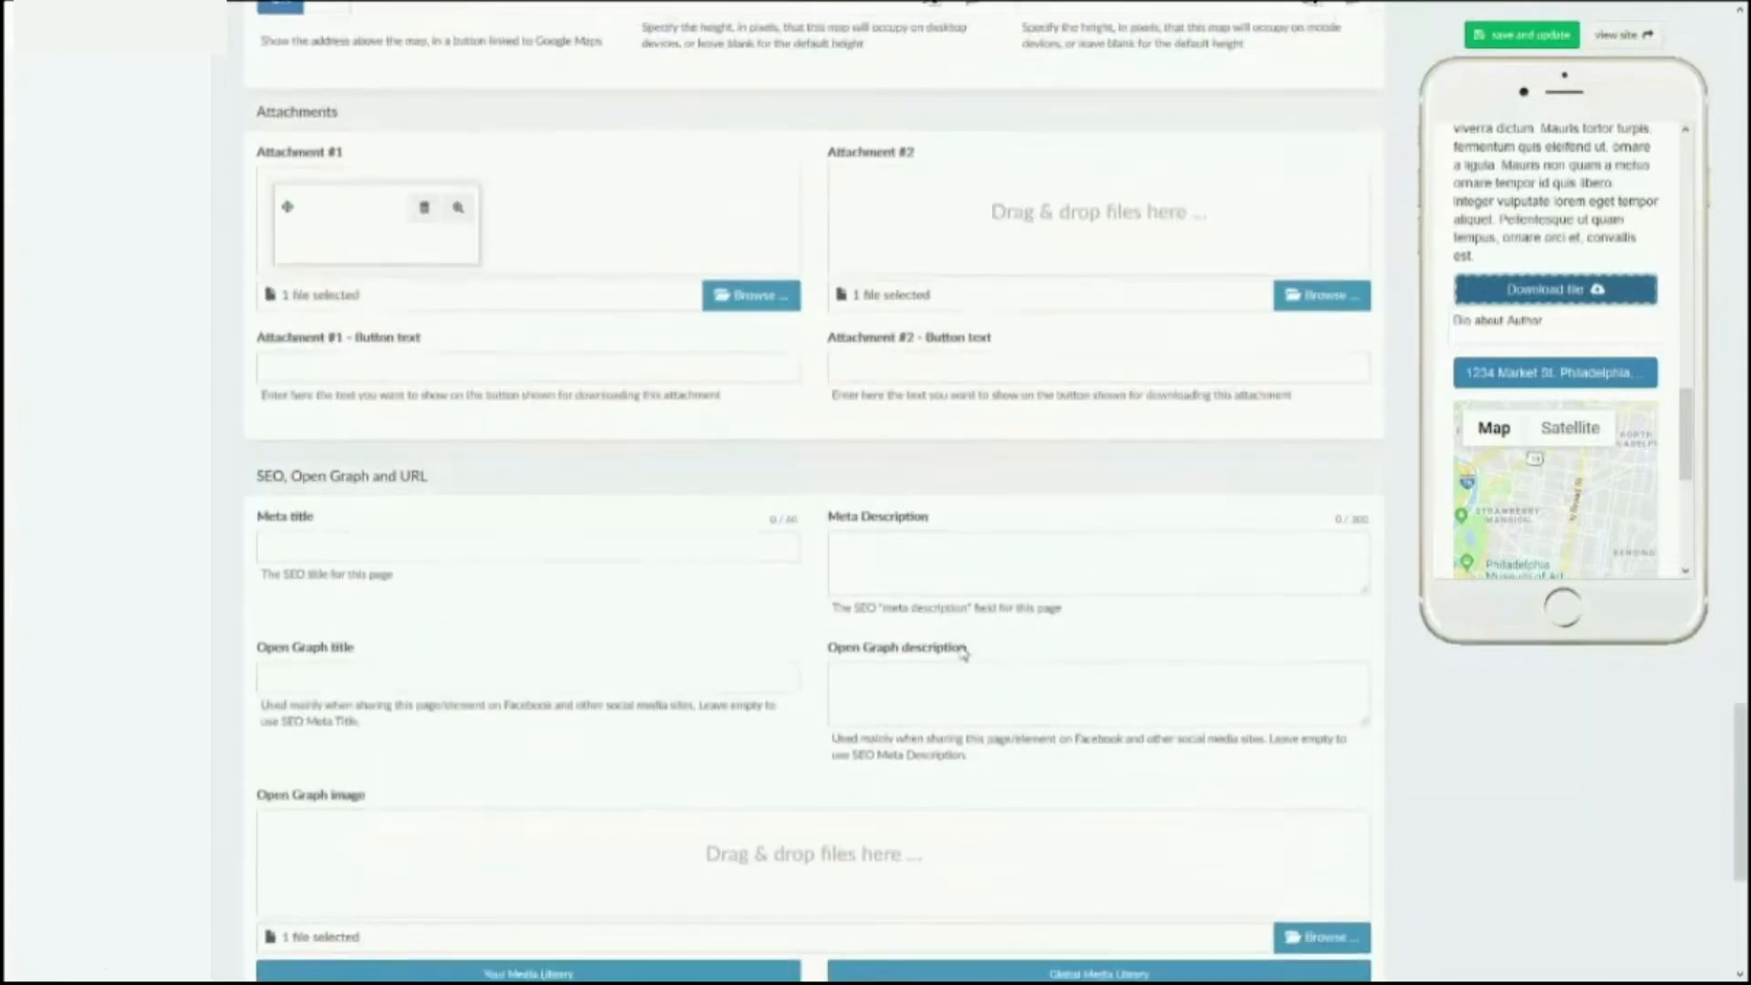
scroll(964, 653, up, 10)
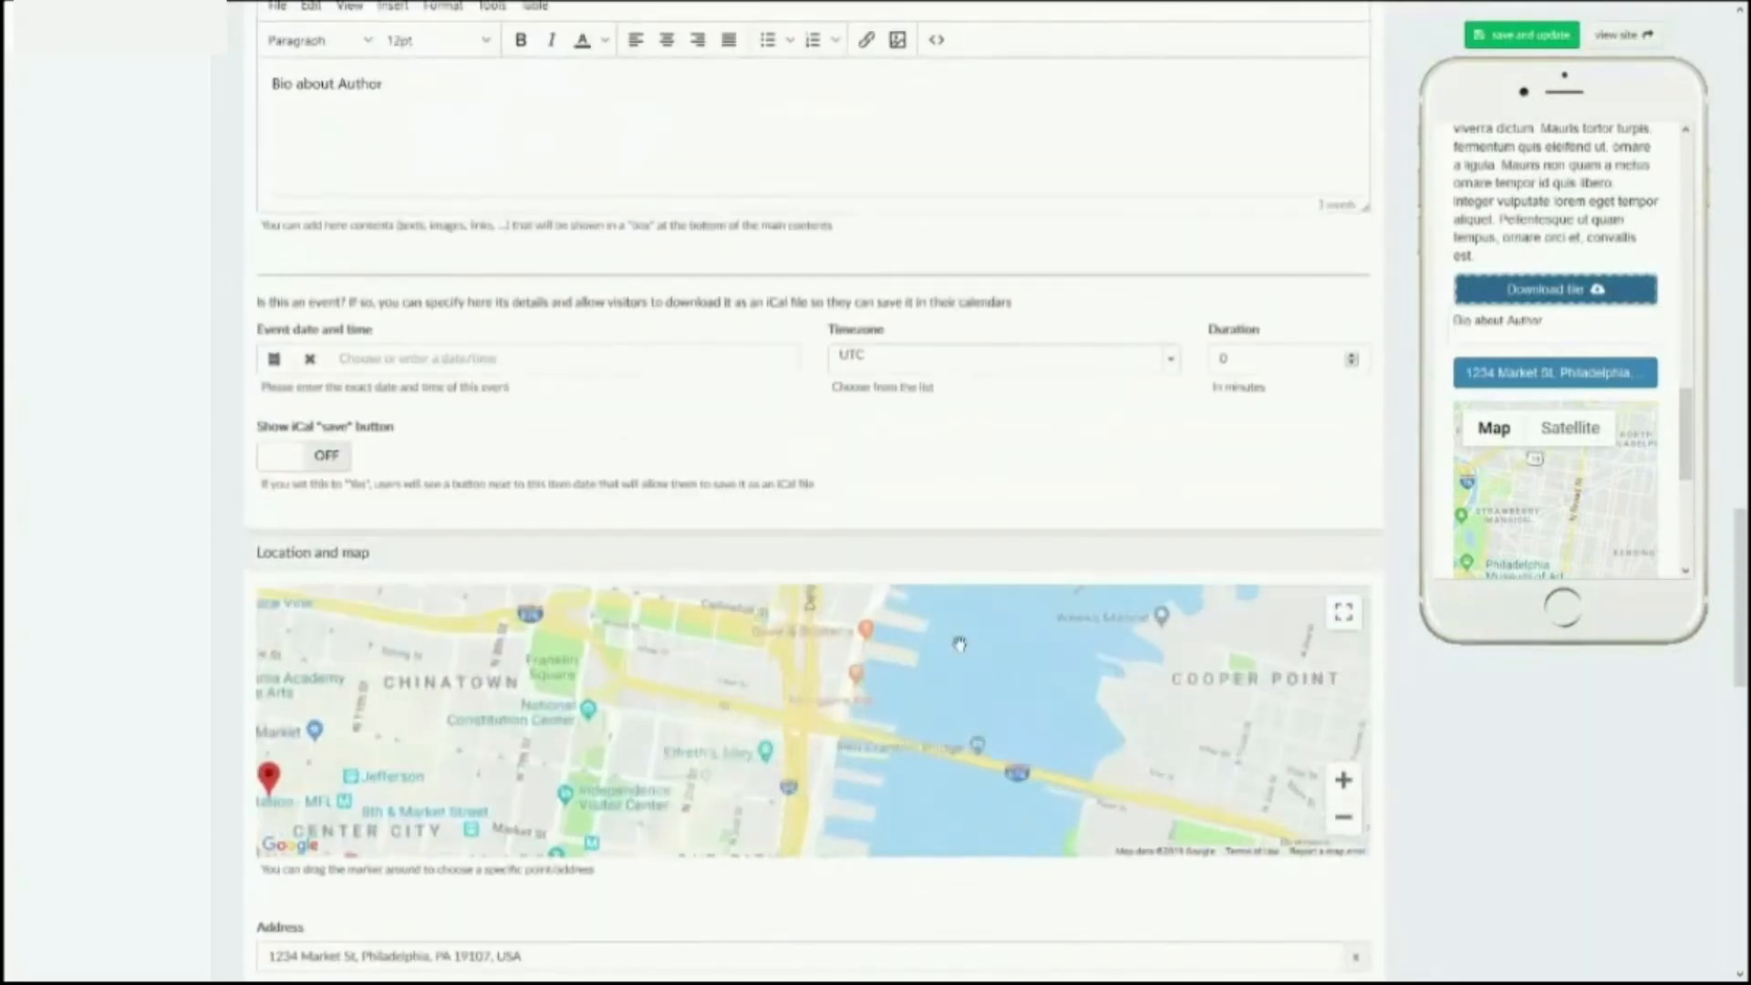
scroll(1147, 494, up, 5)
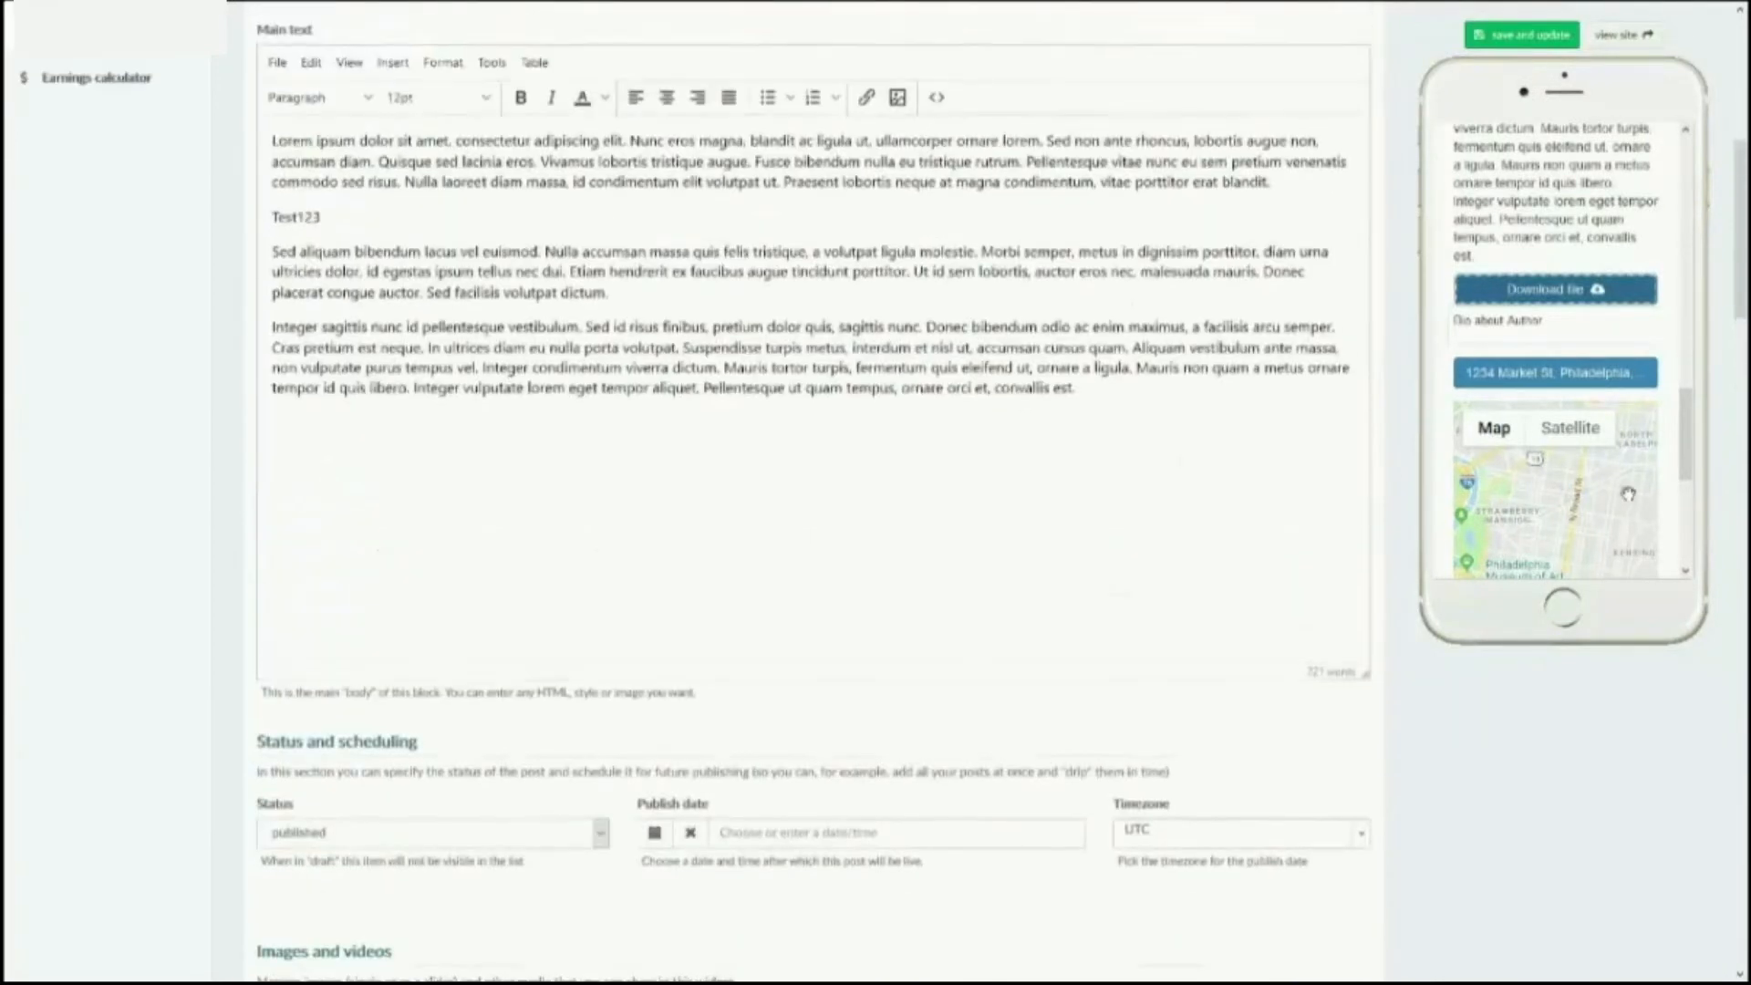
scroll(1533, 460, up, 7)
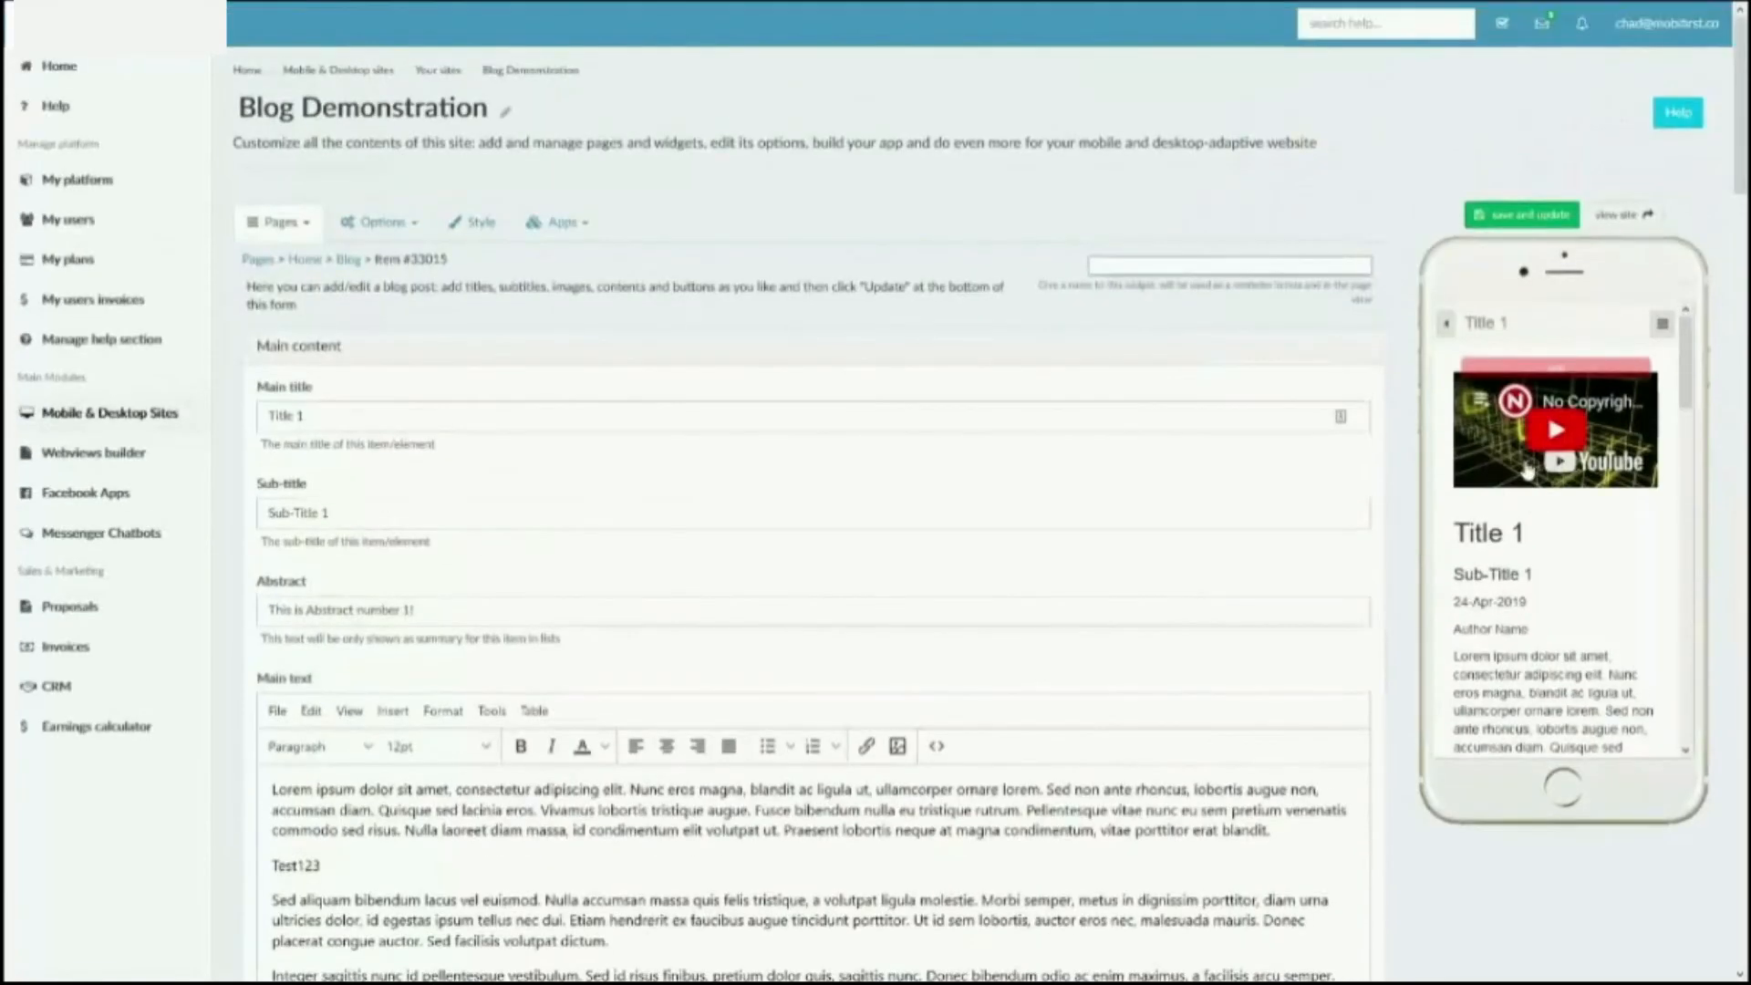
- Save and update the Title 1 post and return to the Blog widget's settings
click(1497, 223)
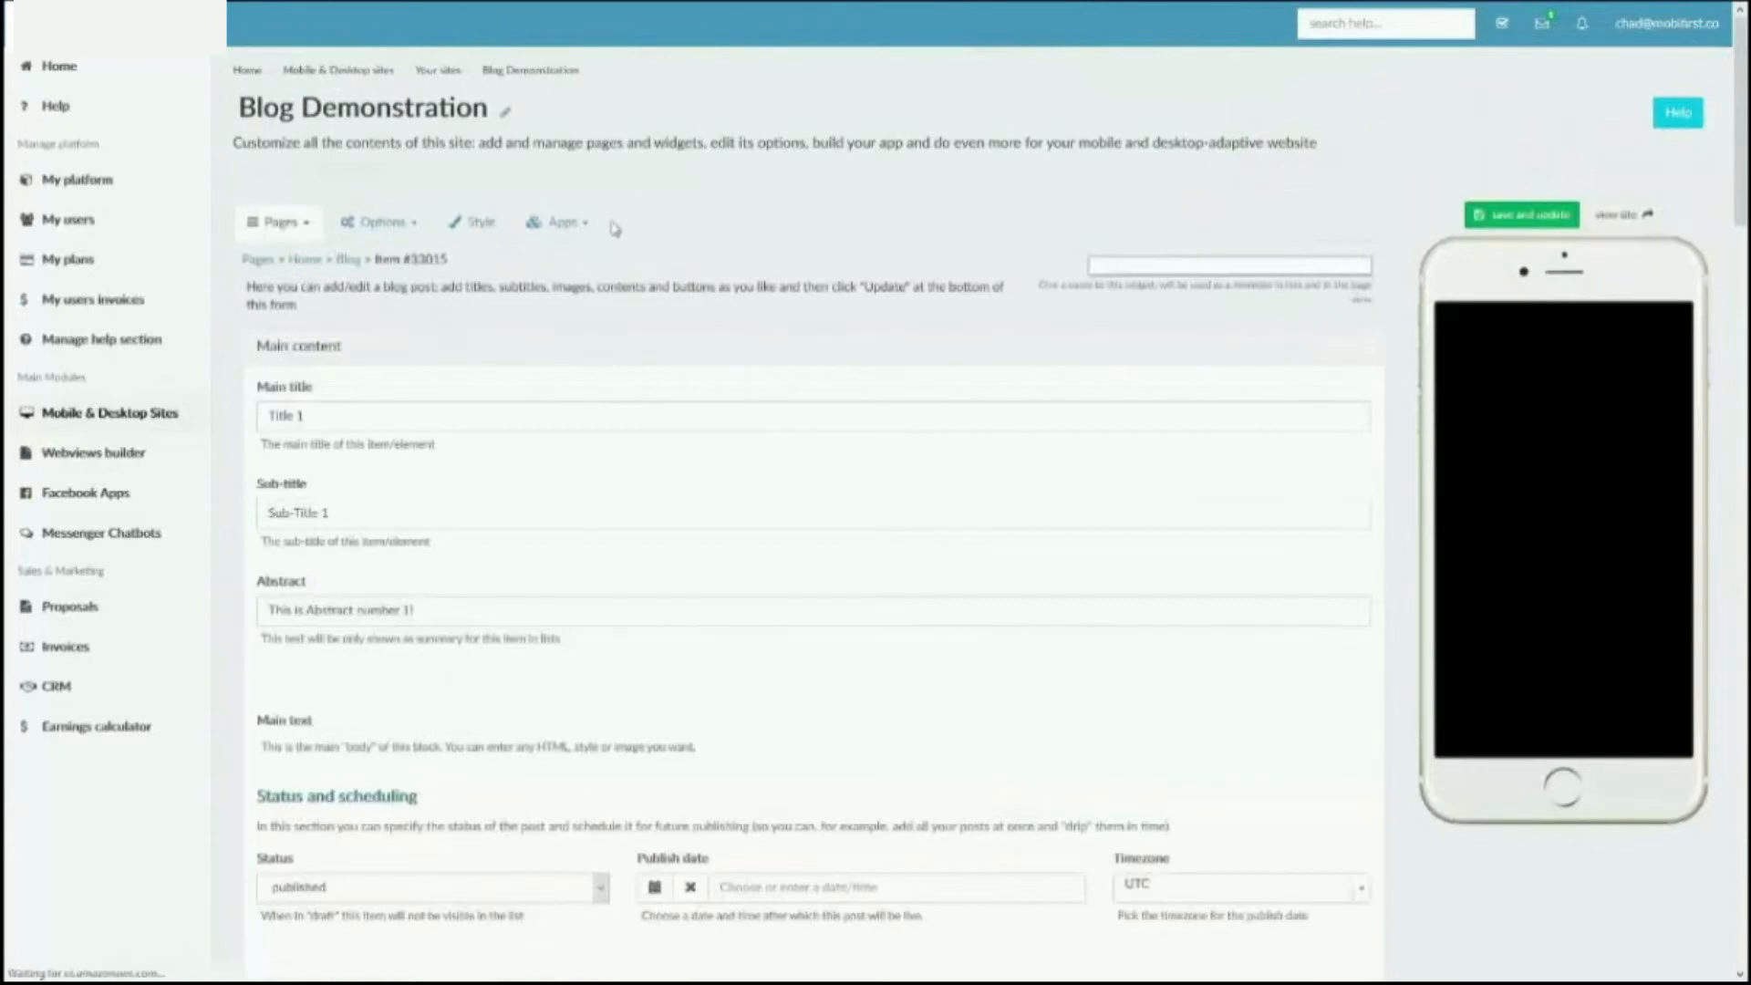
click(349, 260)
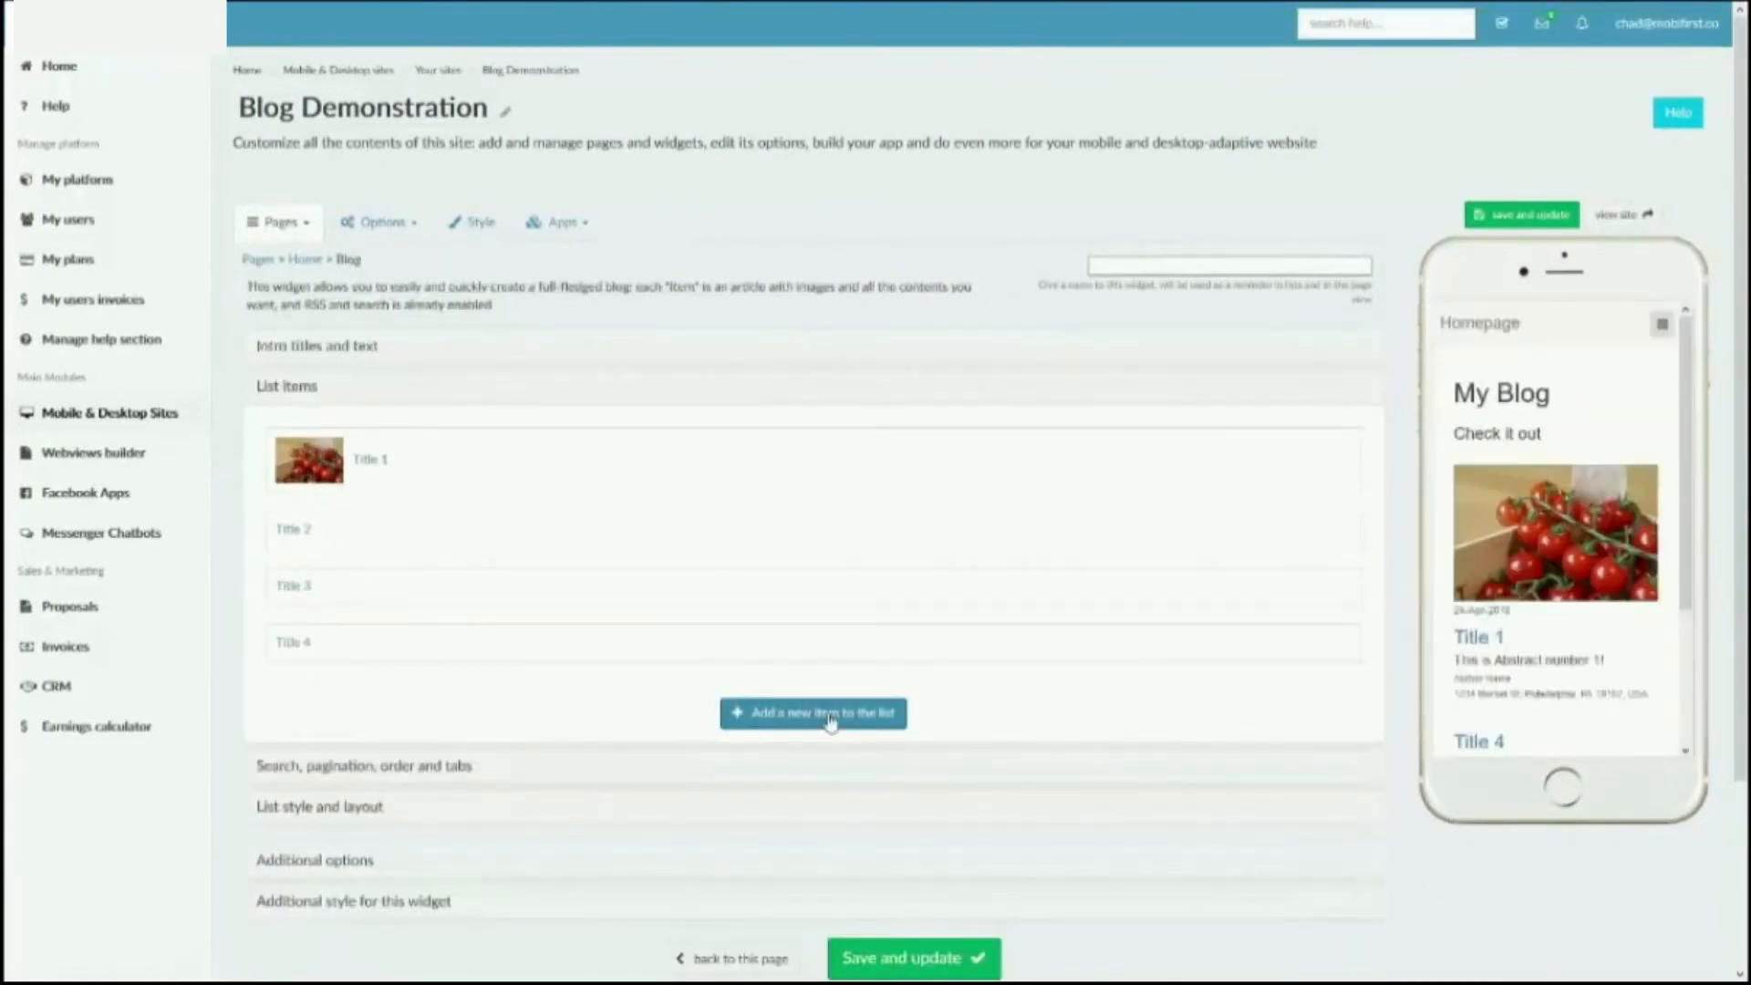
- Compare the posts in the previewed blog list with the widget's list items
click(1489, 638)
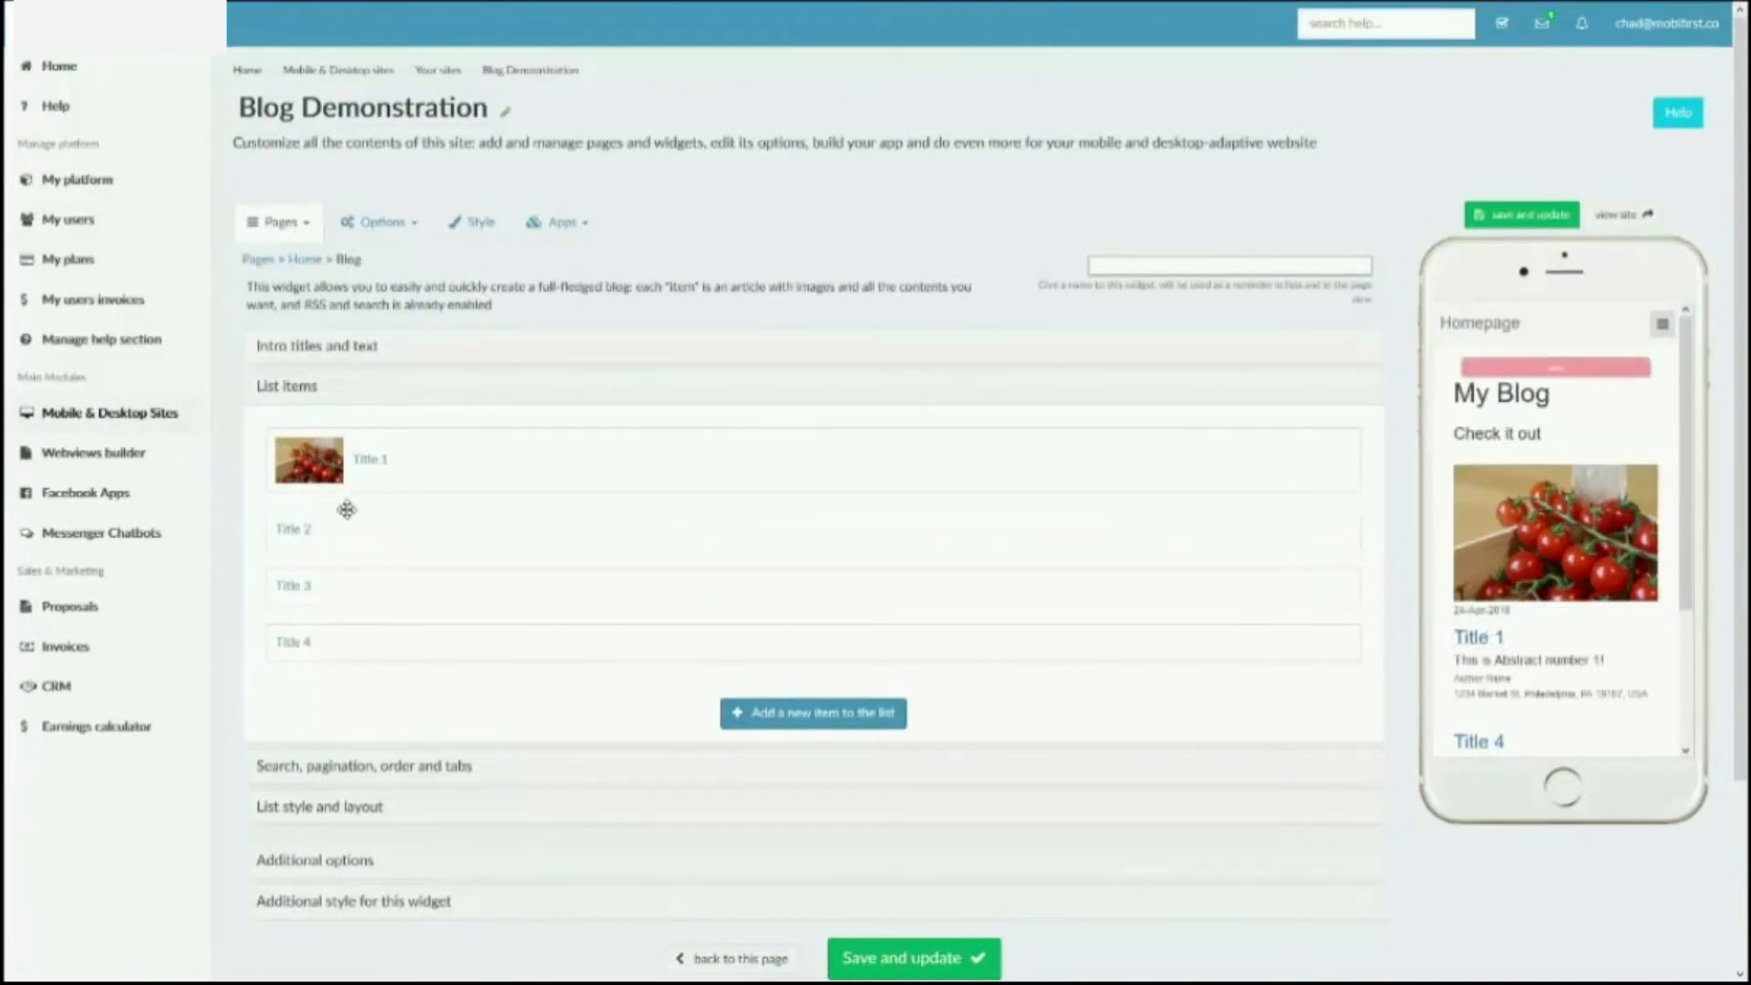
scroll(1548, 602, down, 5)
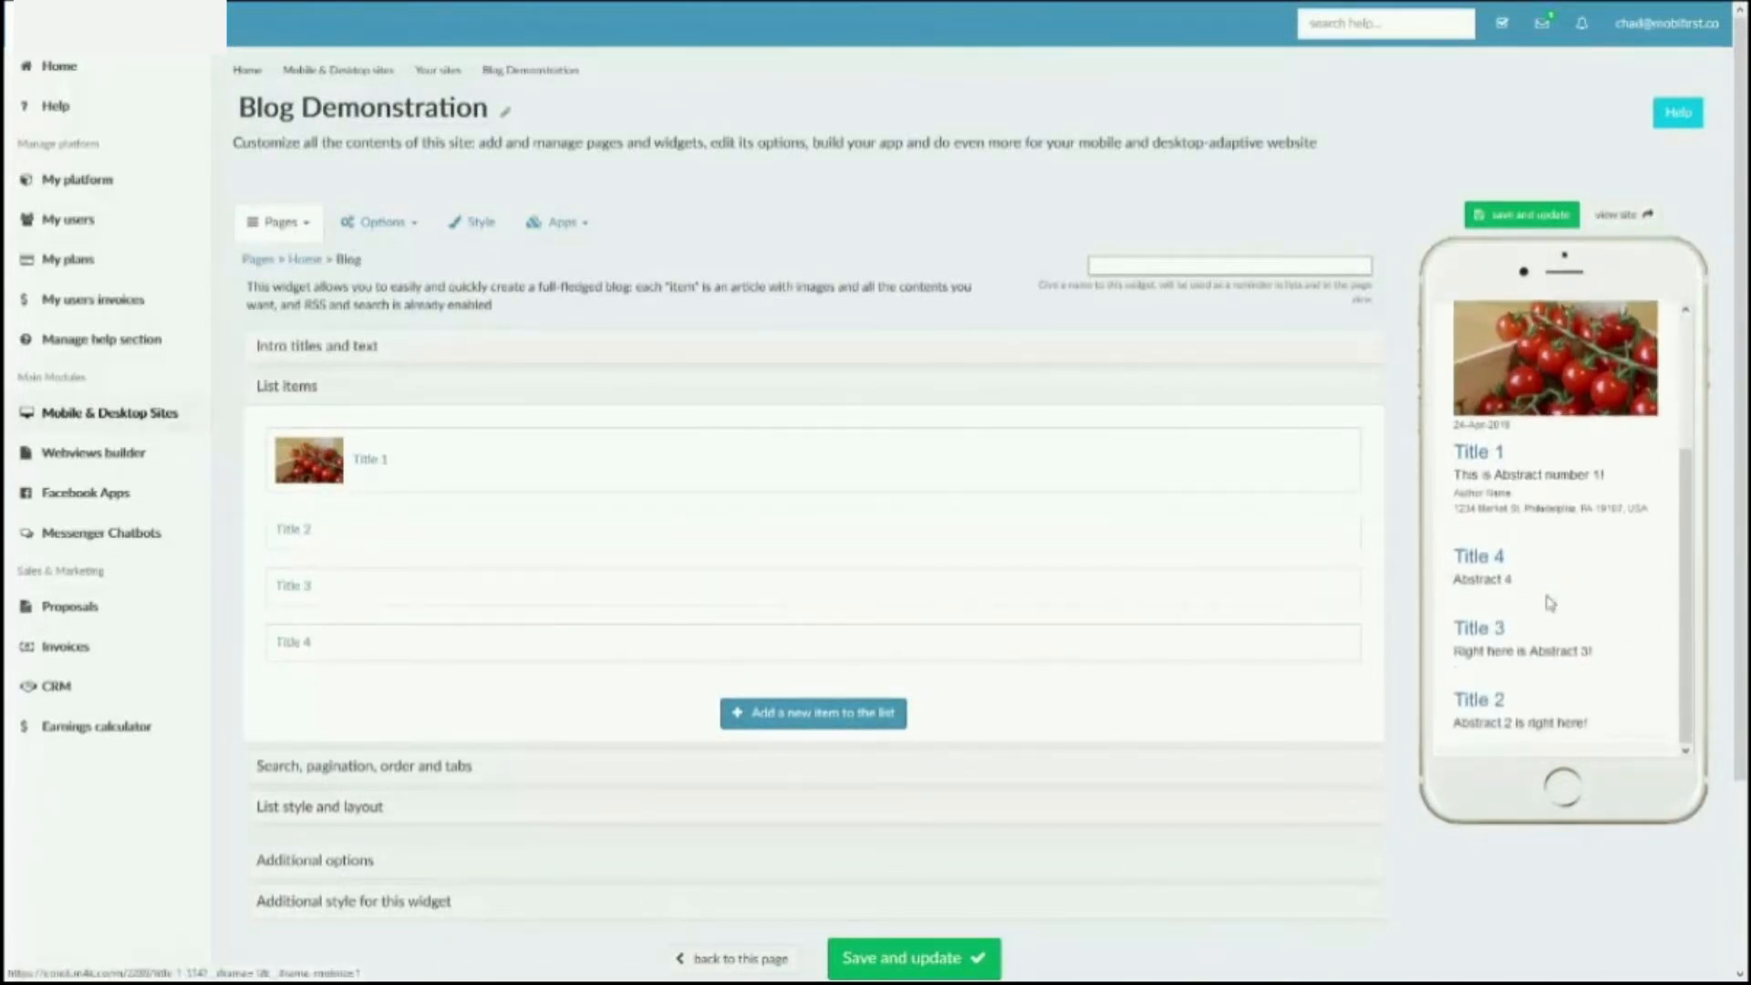
scroll(1521, 670, down, 1)
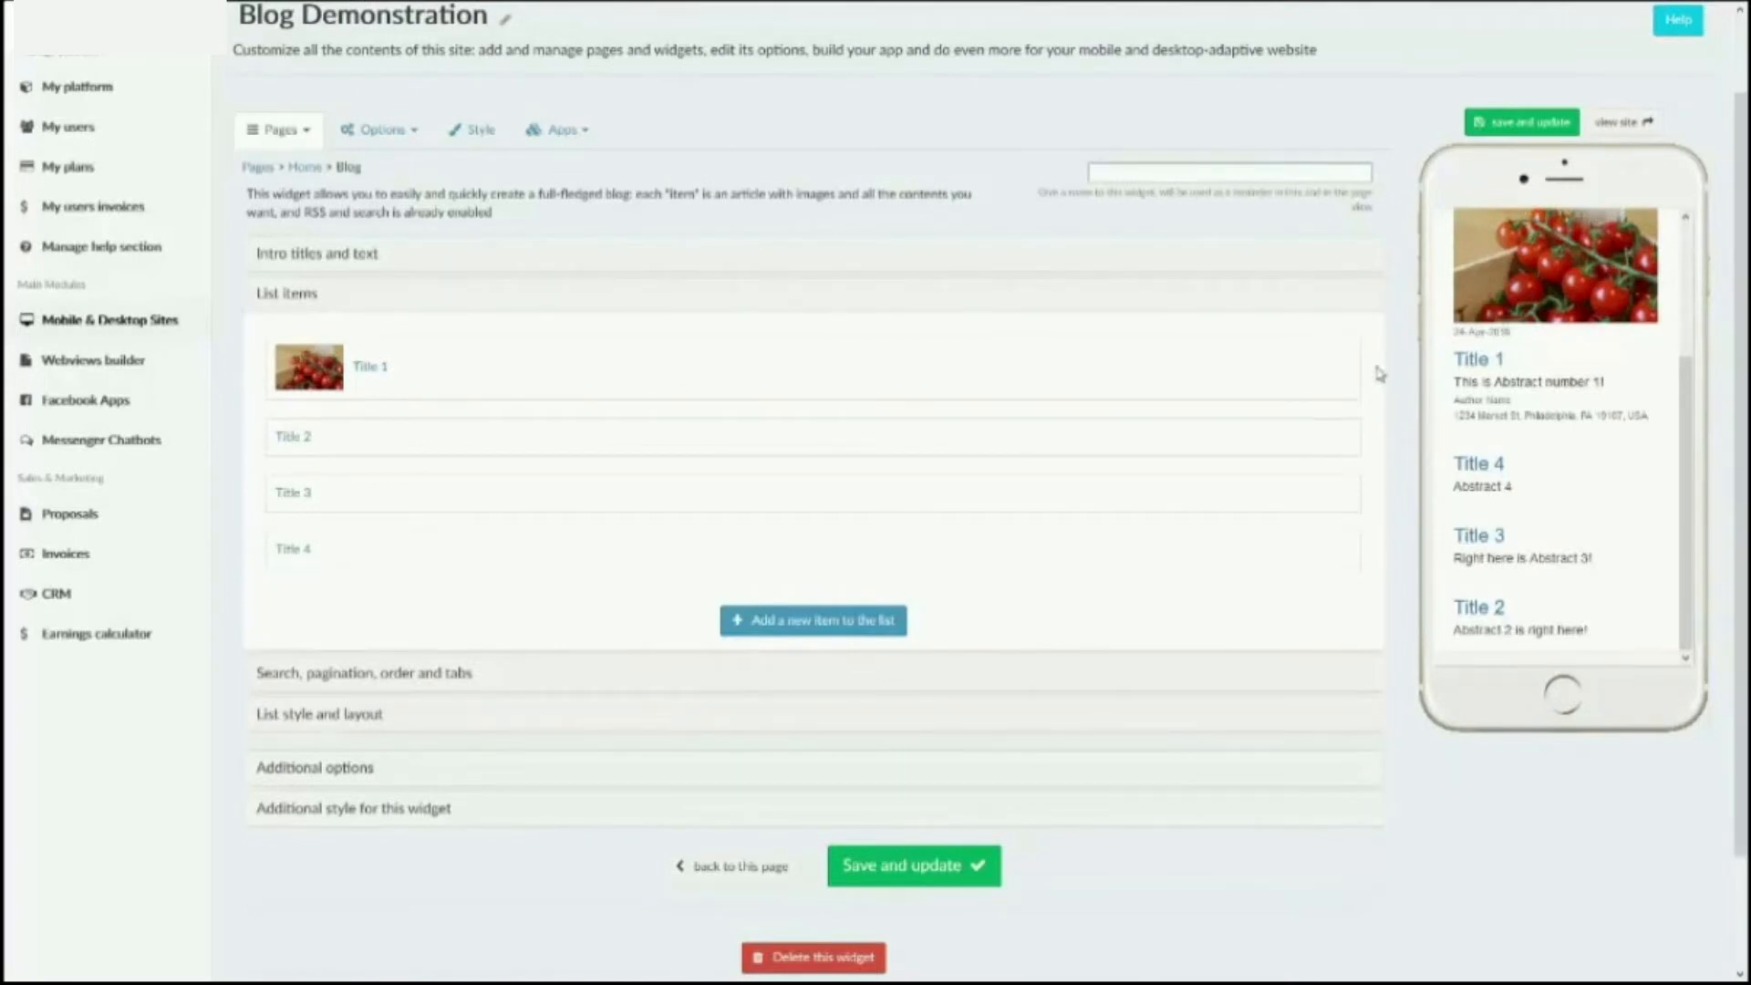
scroll(1500, 372, up, 3)
scroll(1501, 372, down, 3)
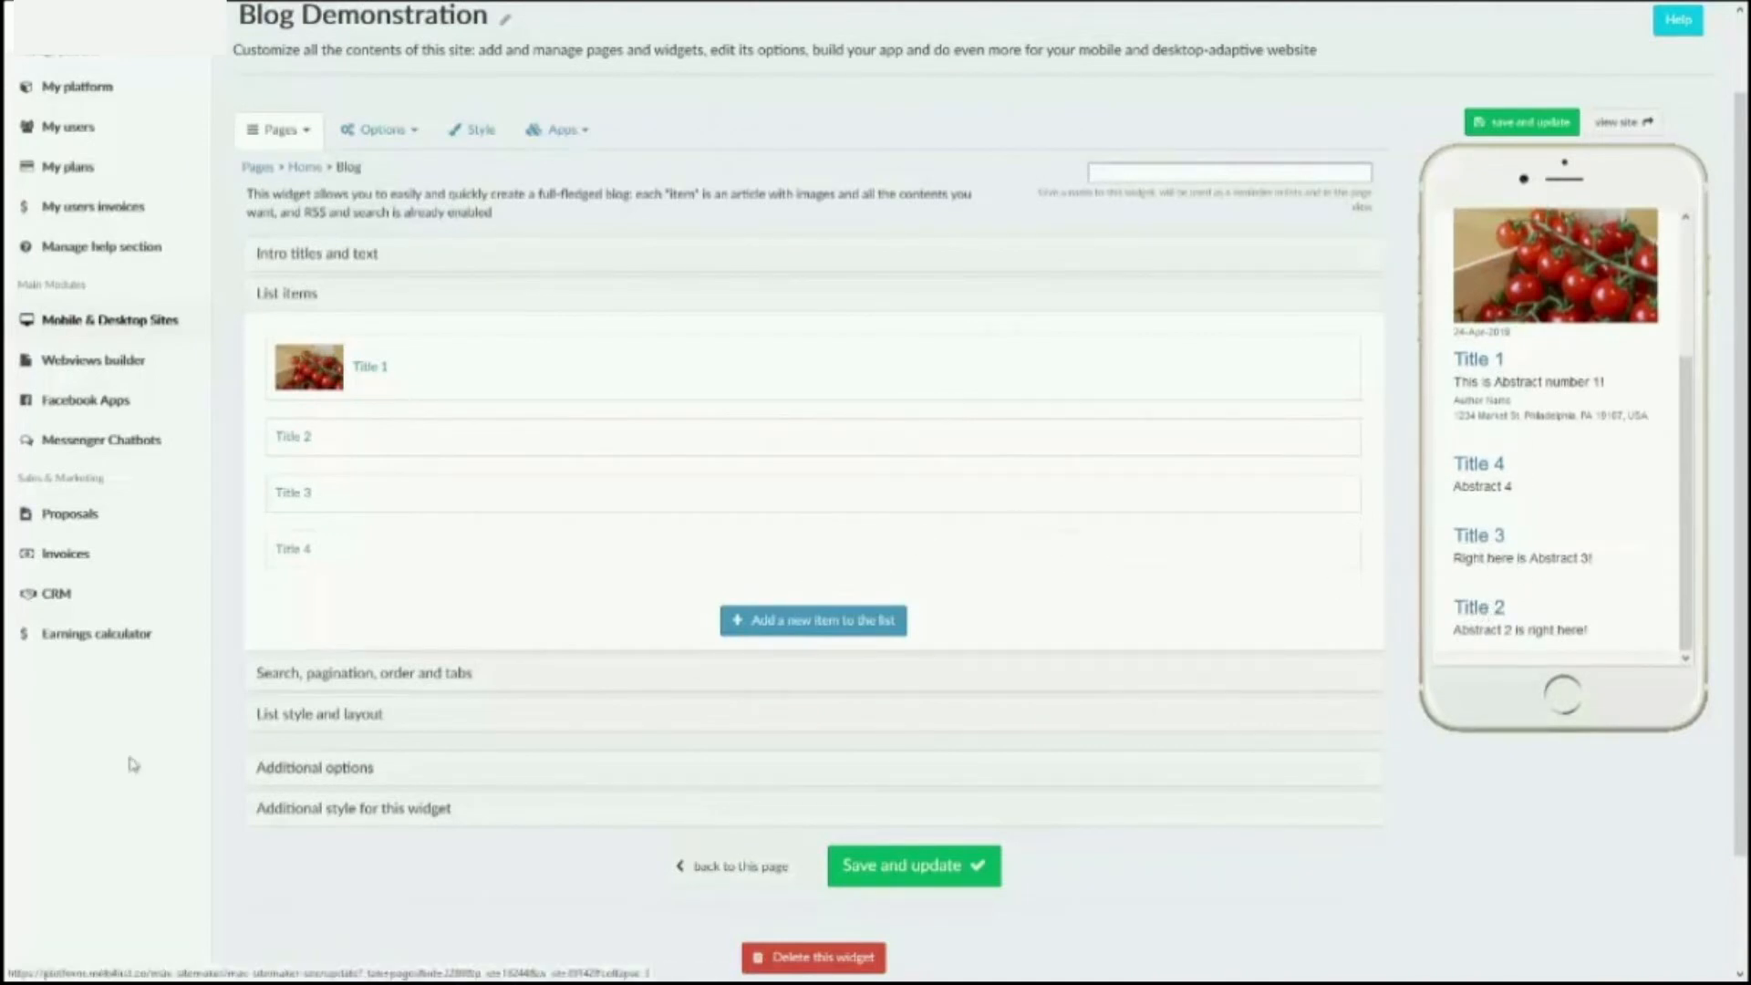
- Turn on the blog list's search form and save and update the widget
click(316, 675)
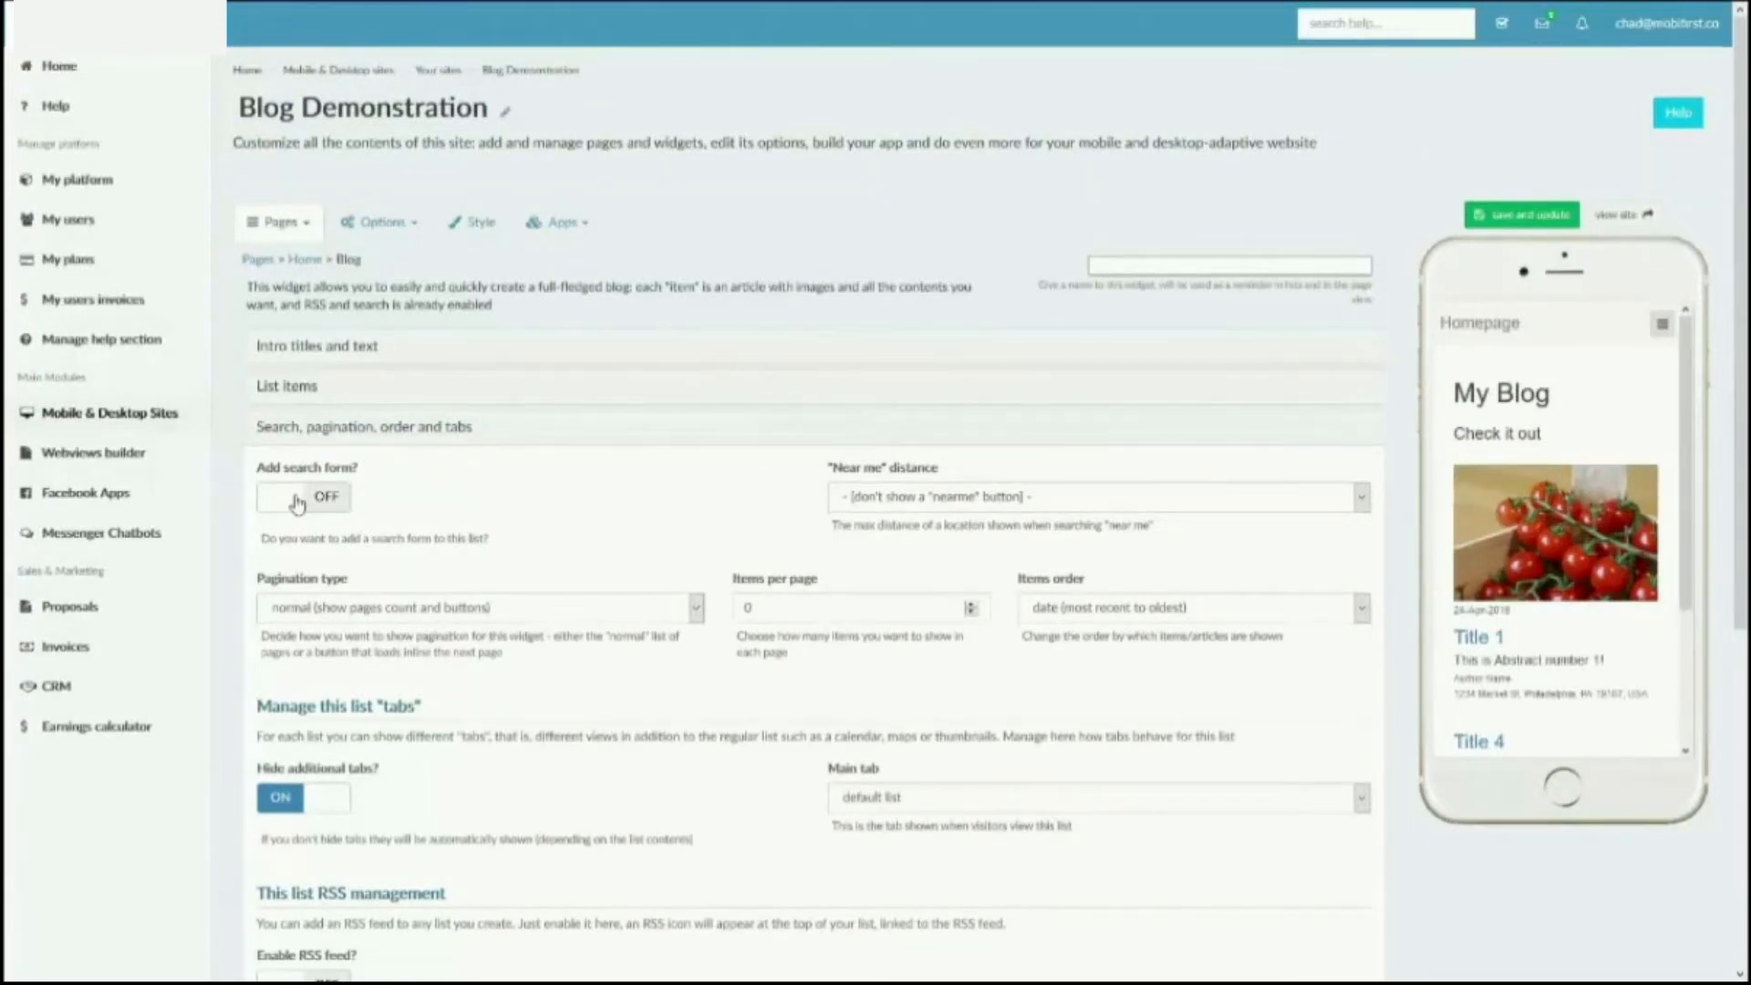
click(297, 500)
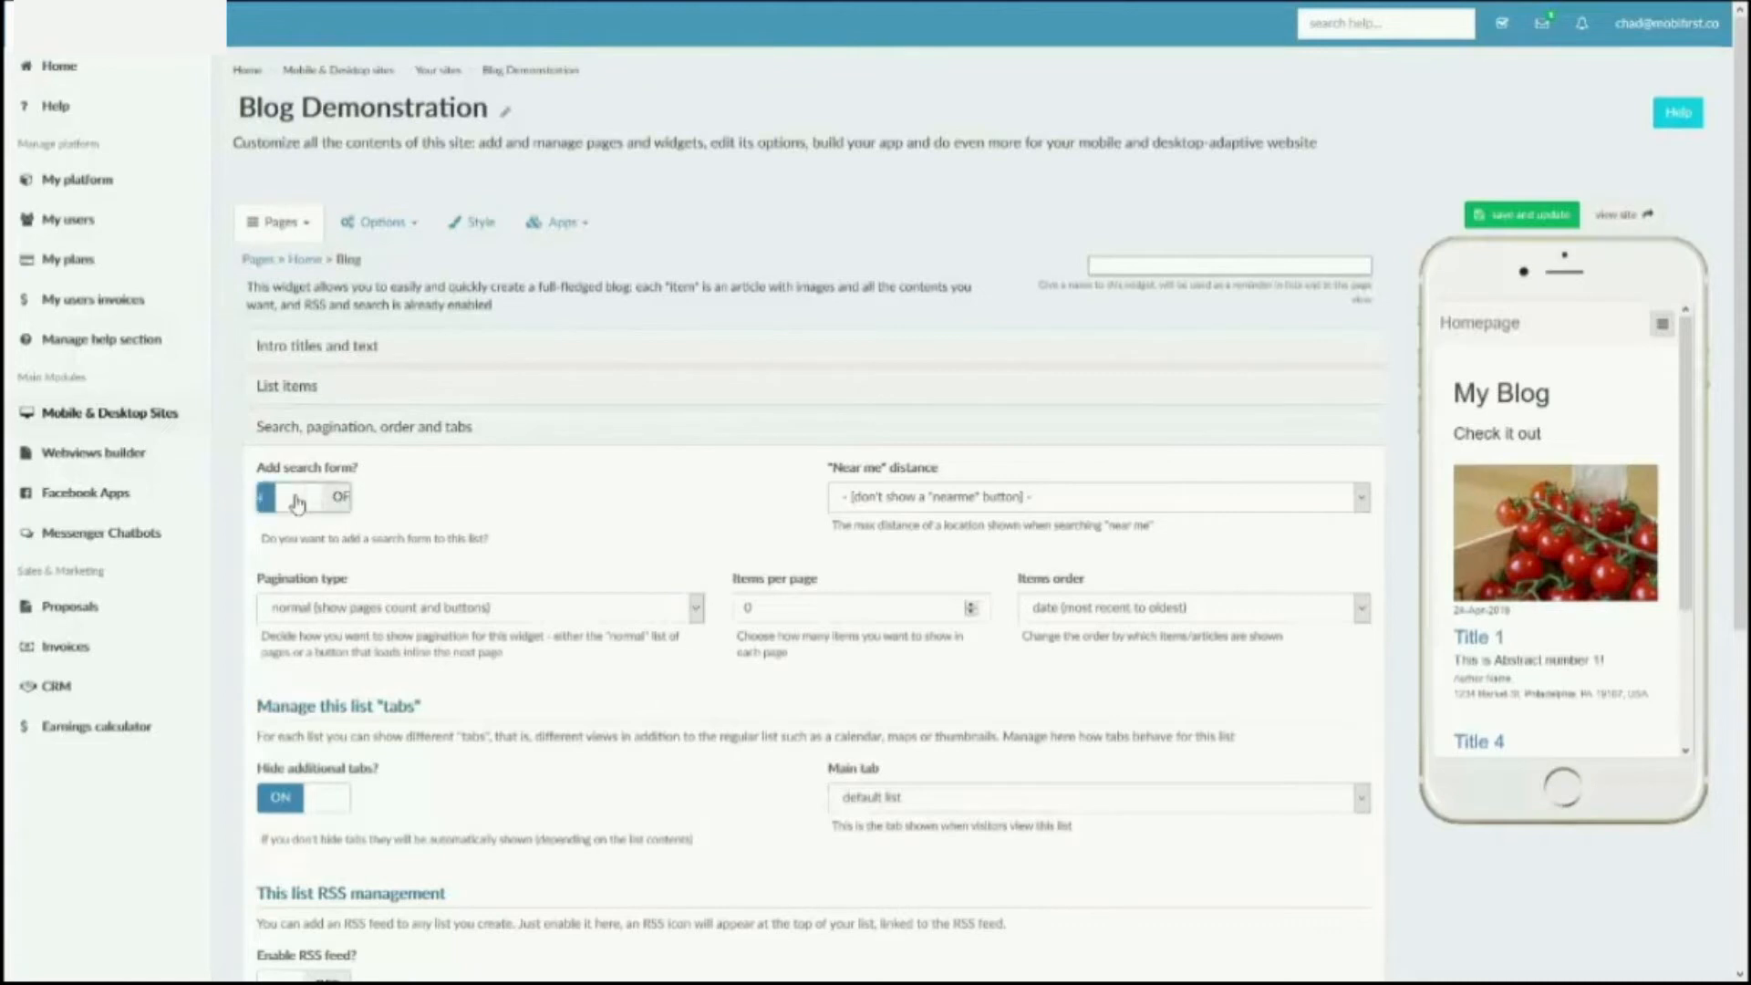
click(1528, 216)
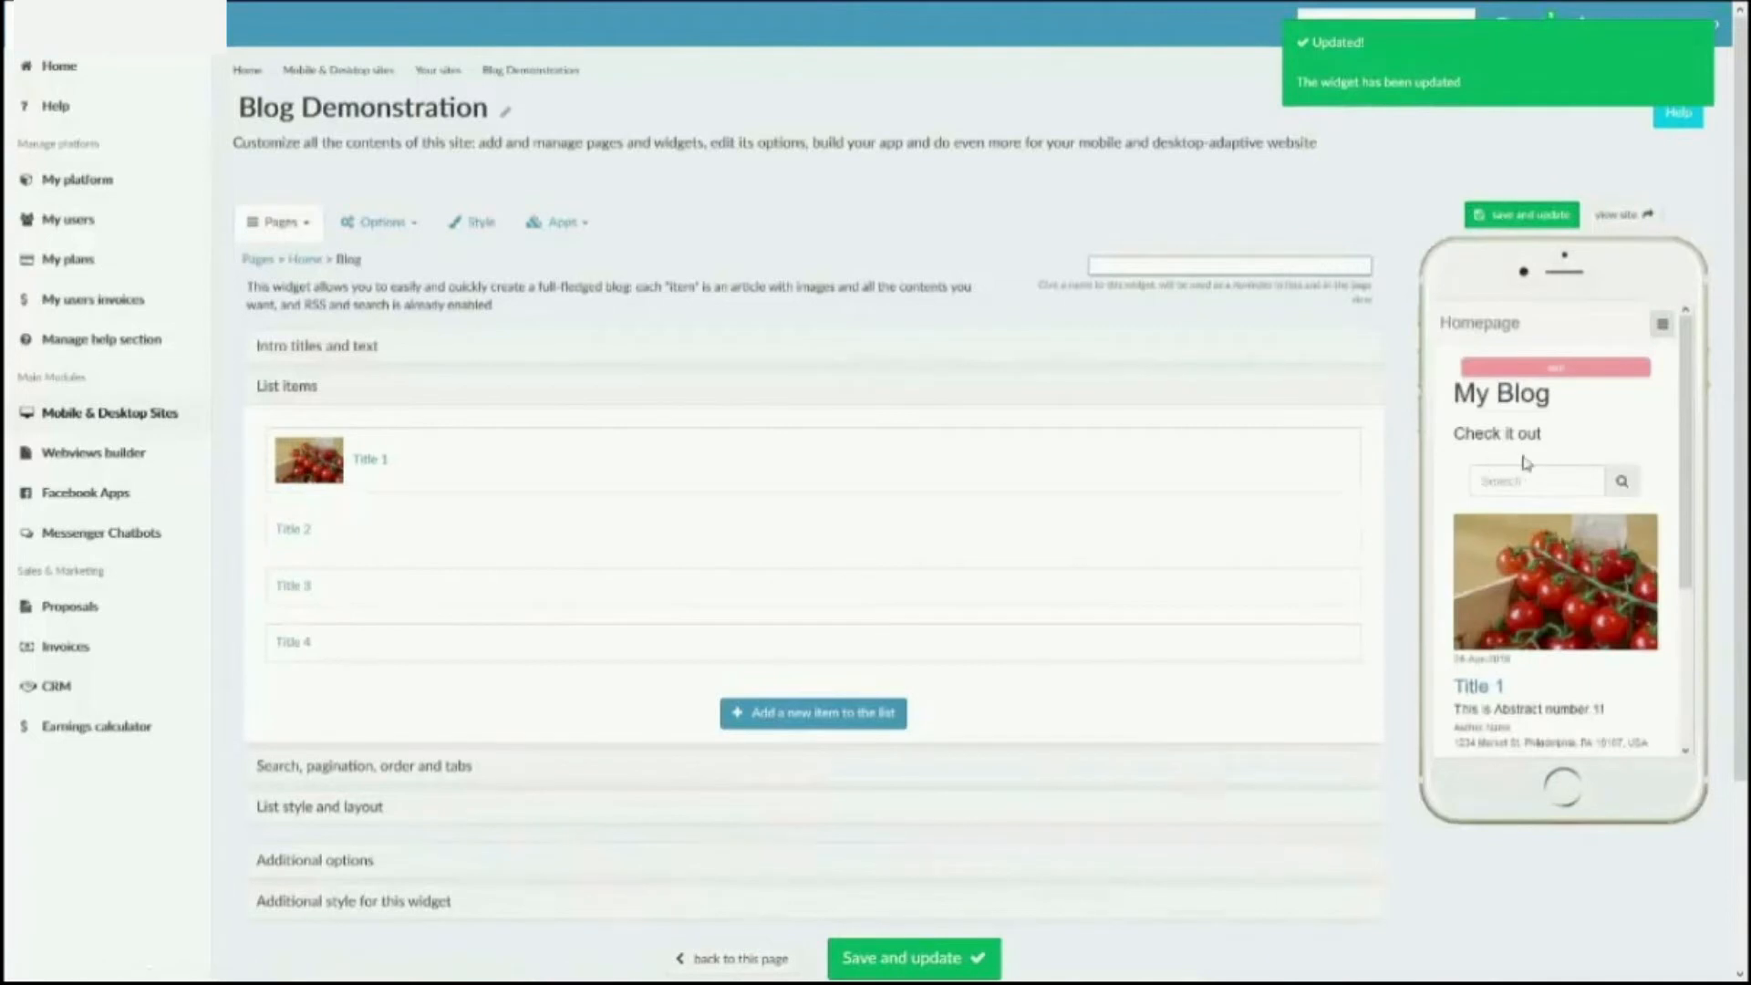
- Search the previewed blog for "test123", check the results, and close them
click(1535, 480)
text(test12)
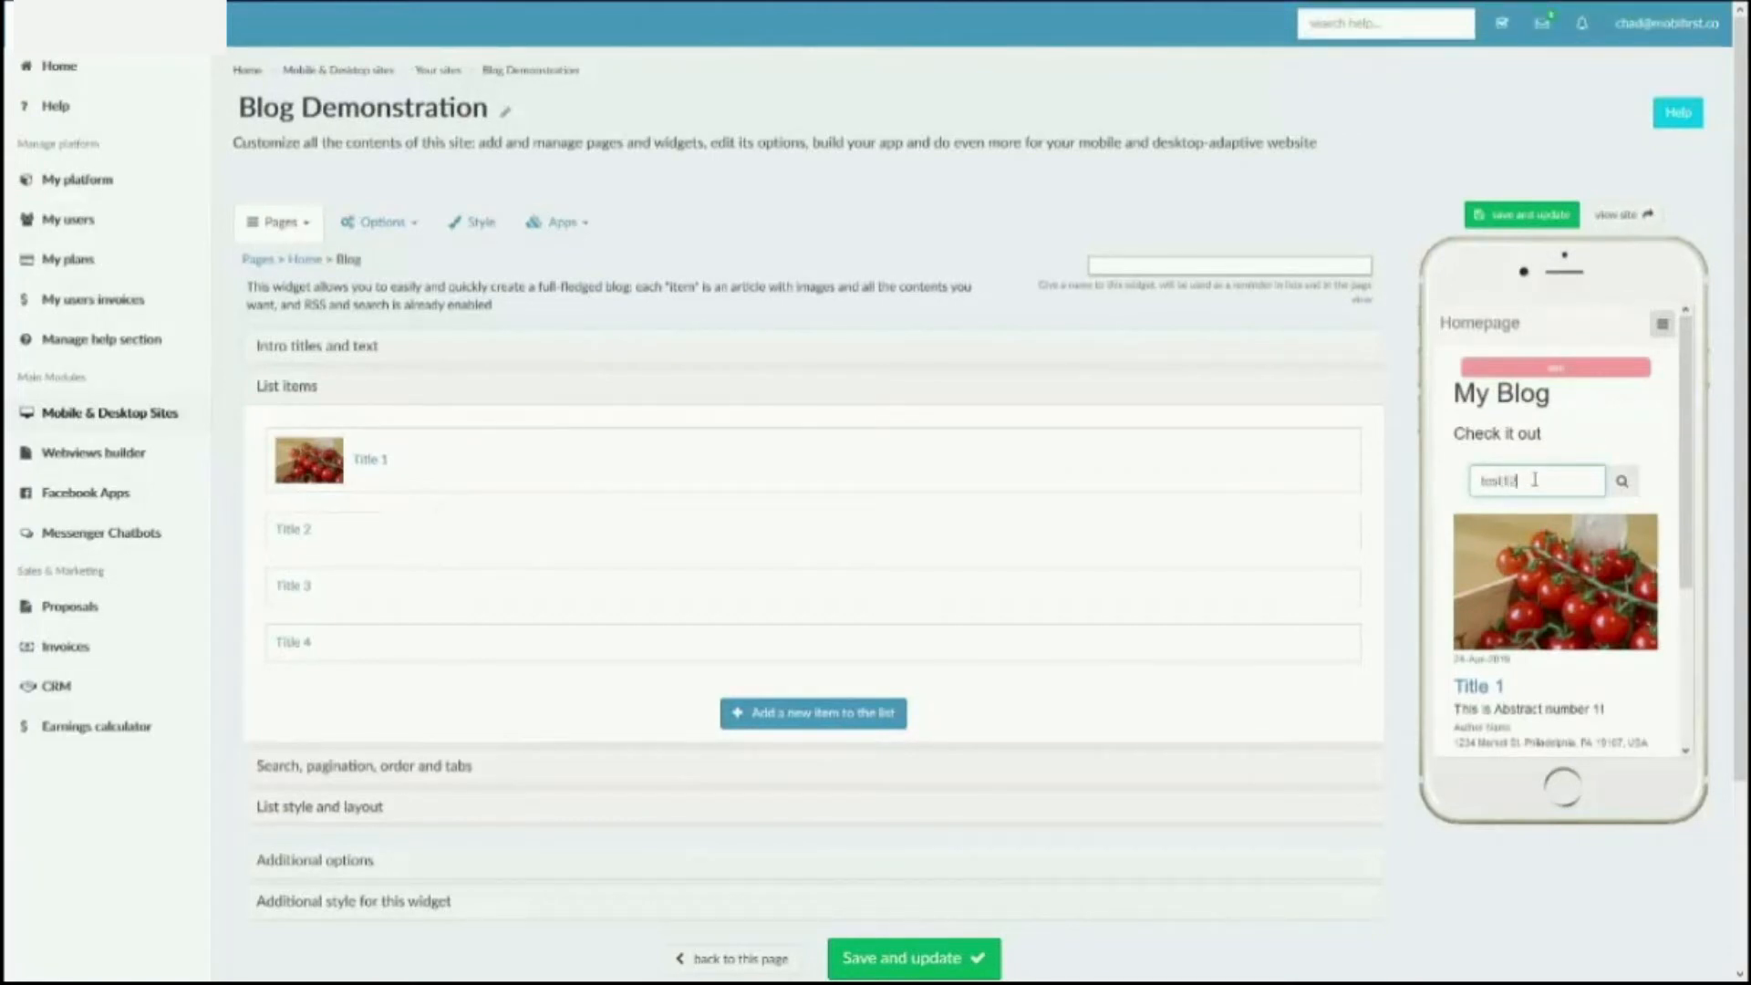
text(3)
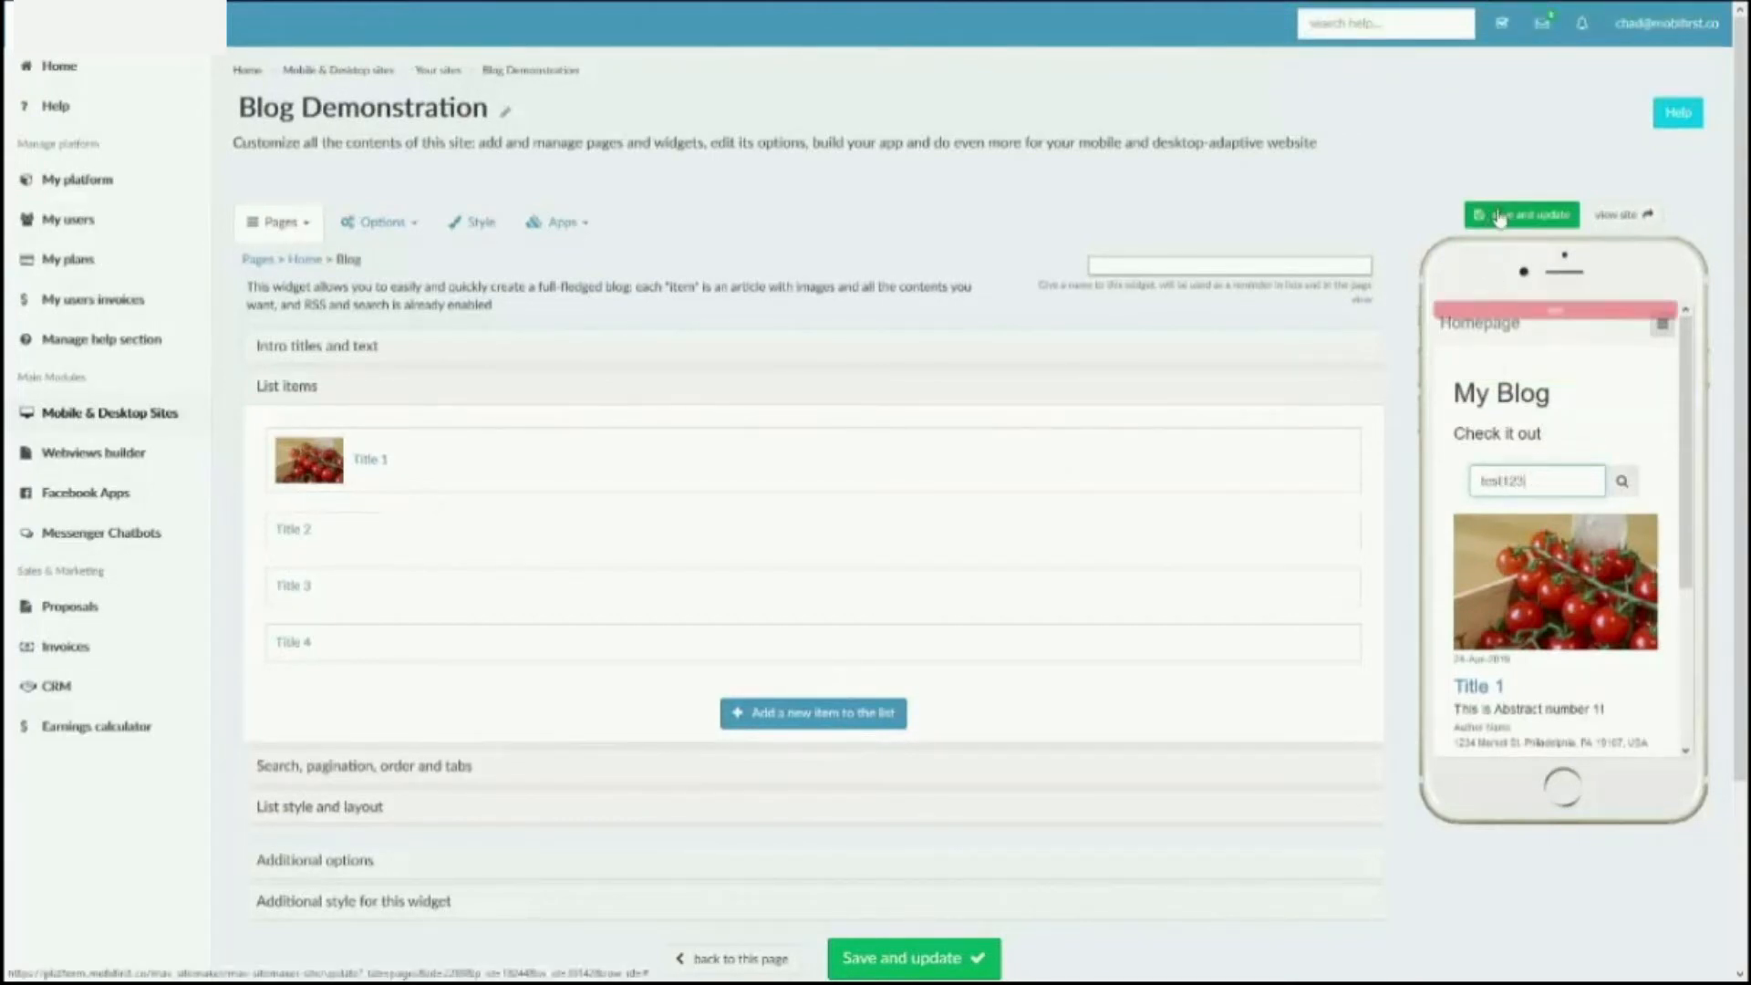
click(1631, 481)
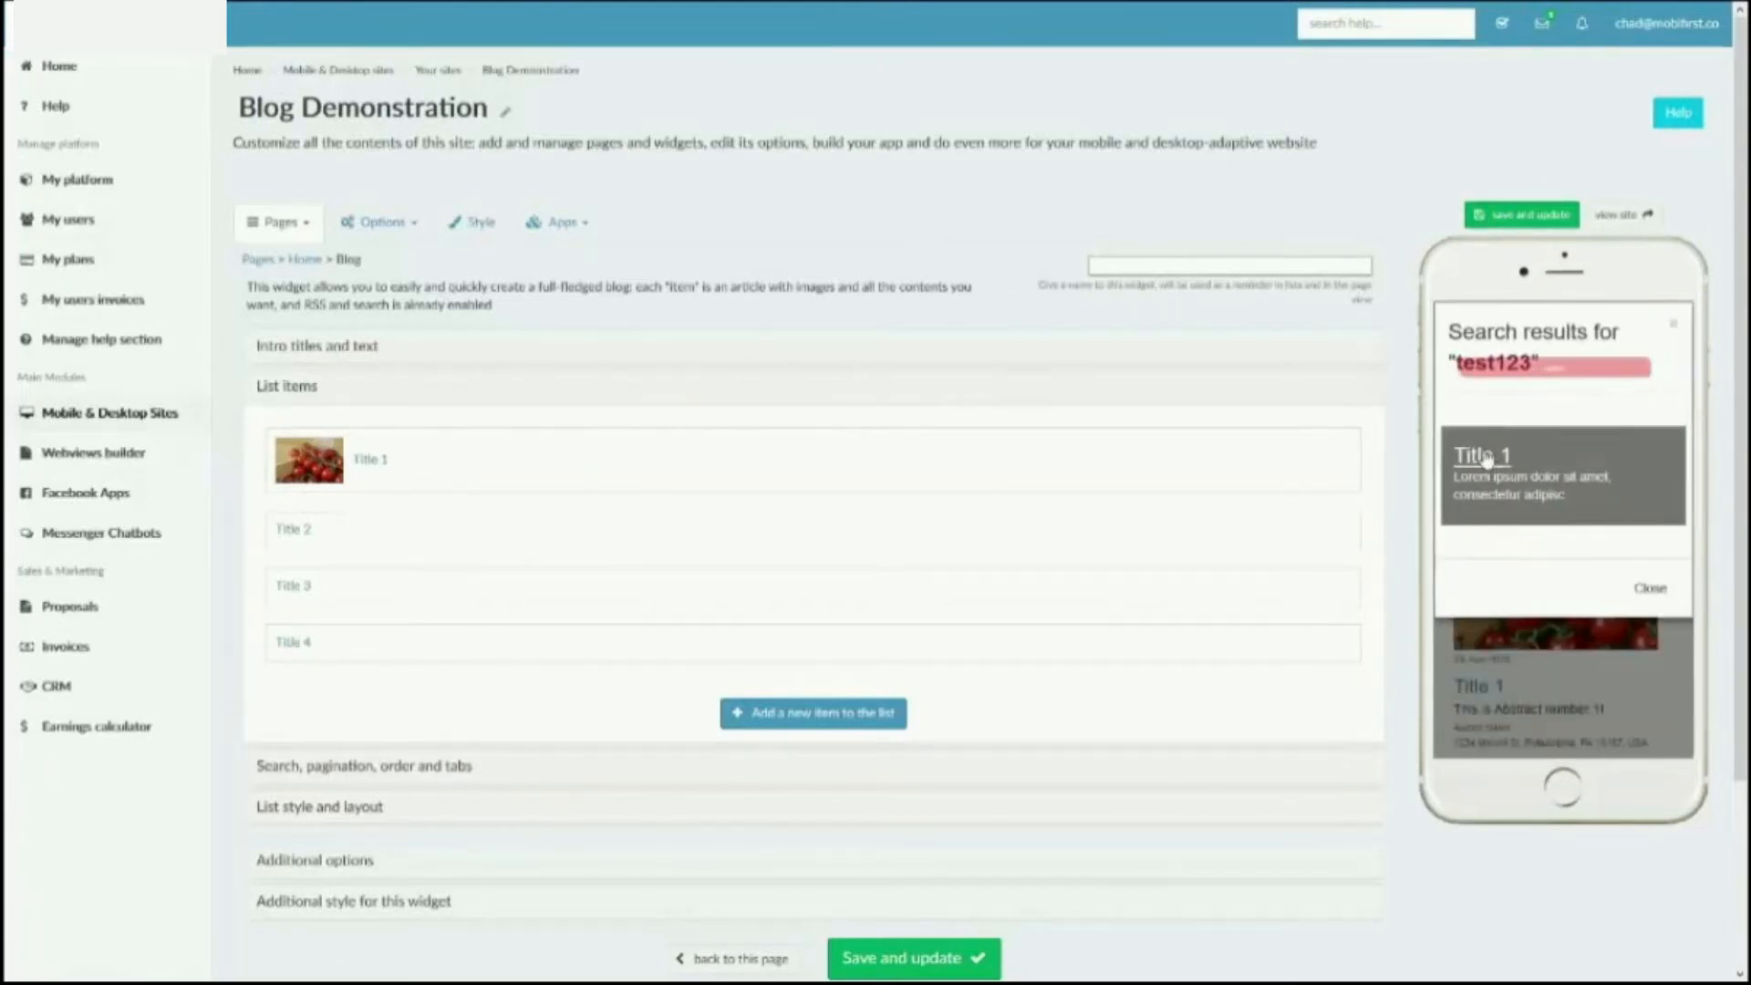
click(1638, 591)
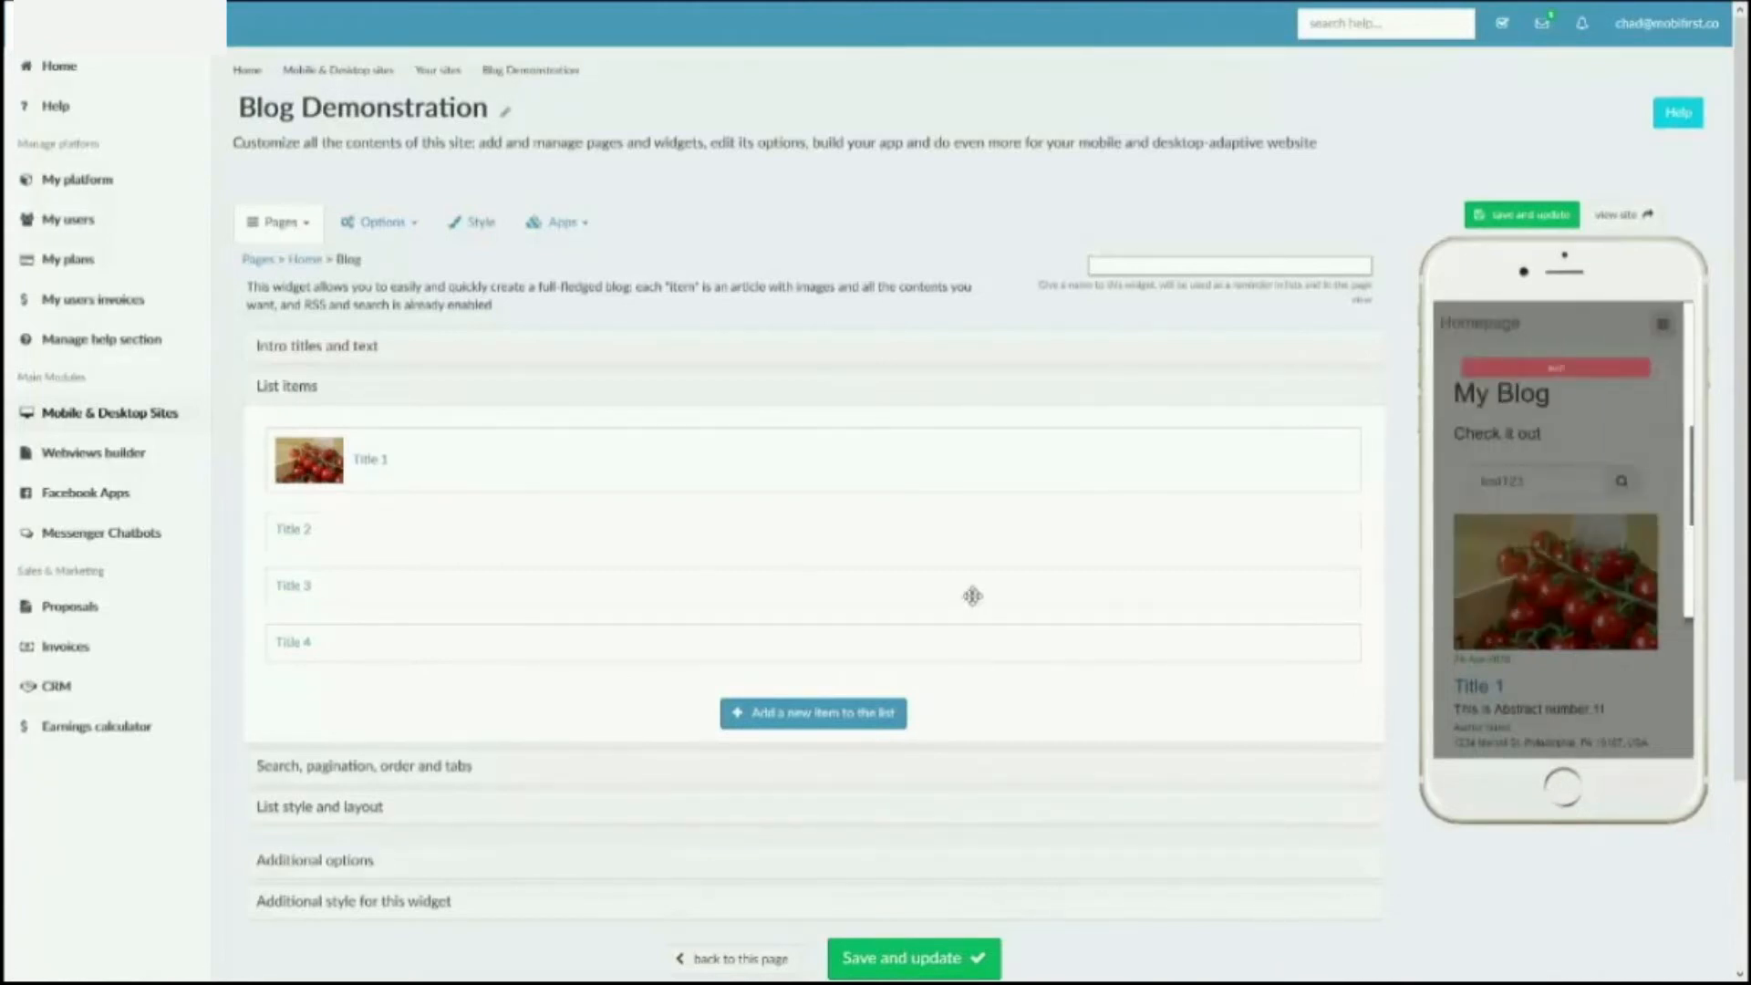
- Review the available "Near me" distance options in the blog list's search and pagination settings
click(292, 774)
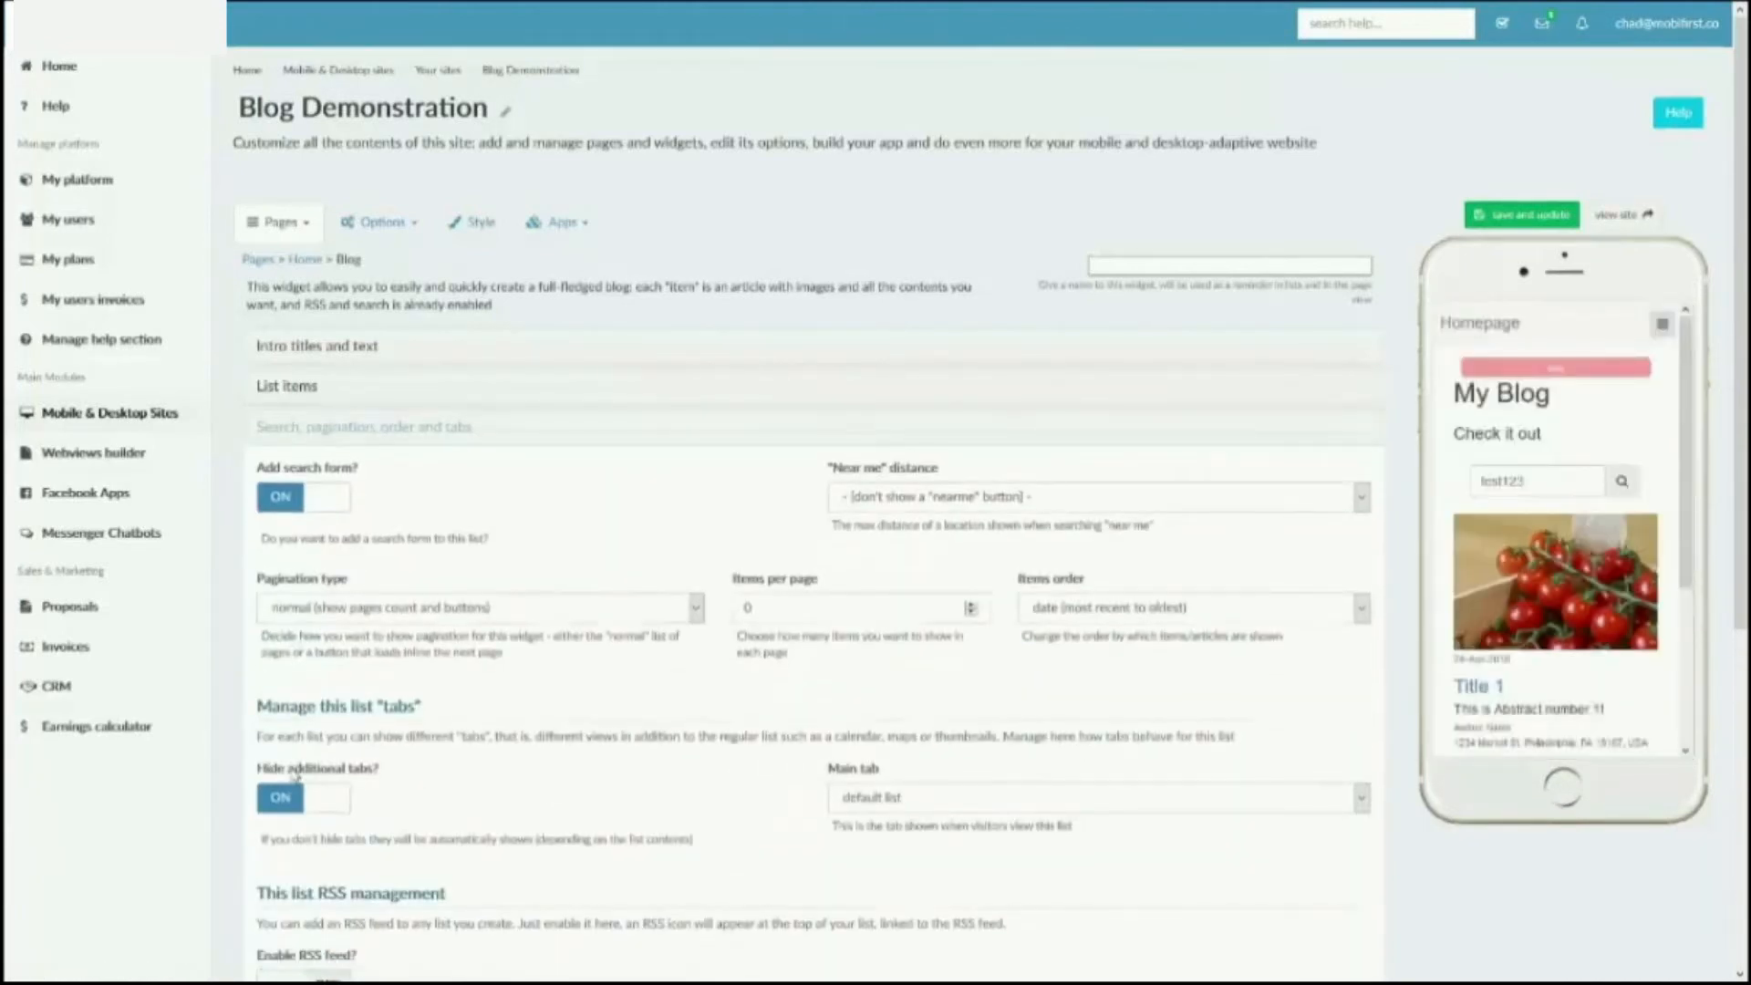
click(1083, 494)
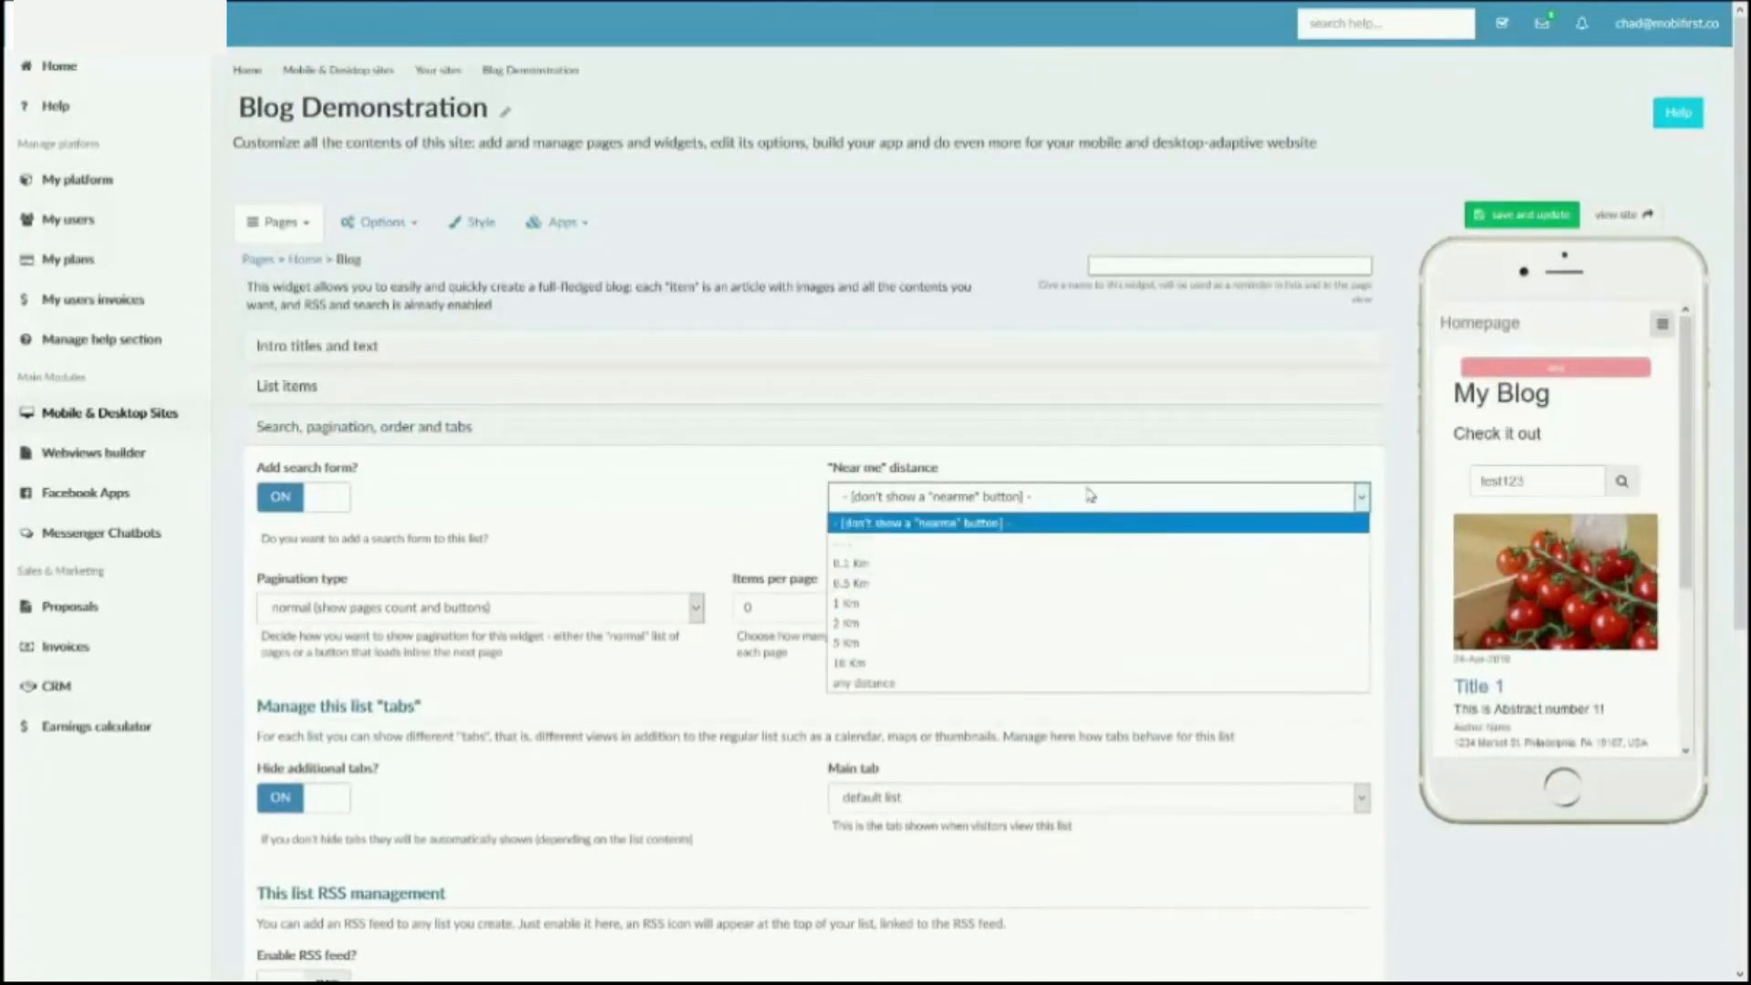
click(1091, 506)
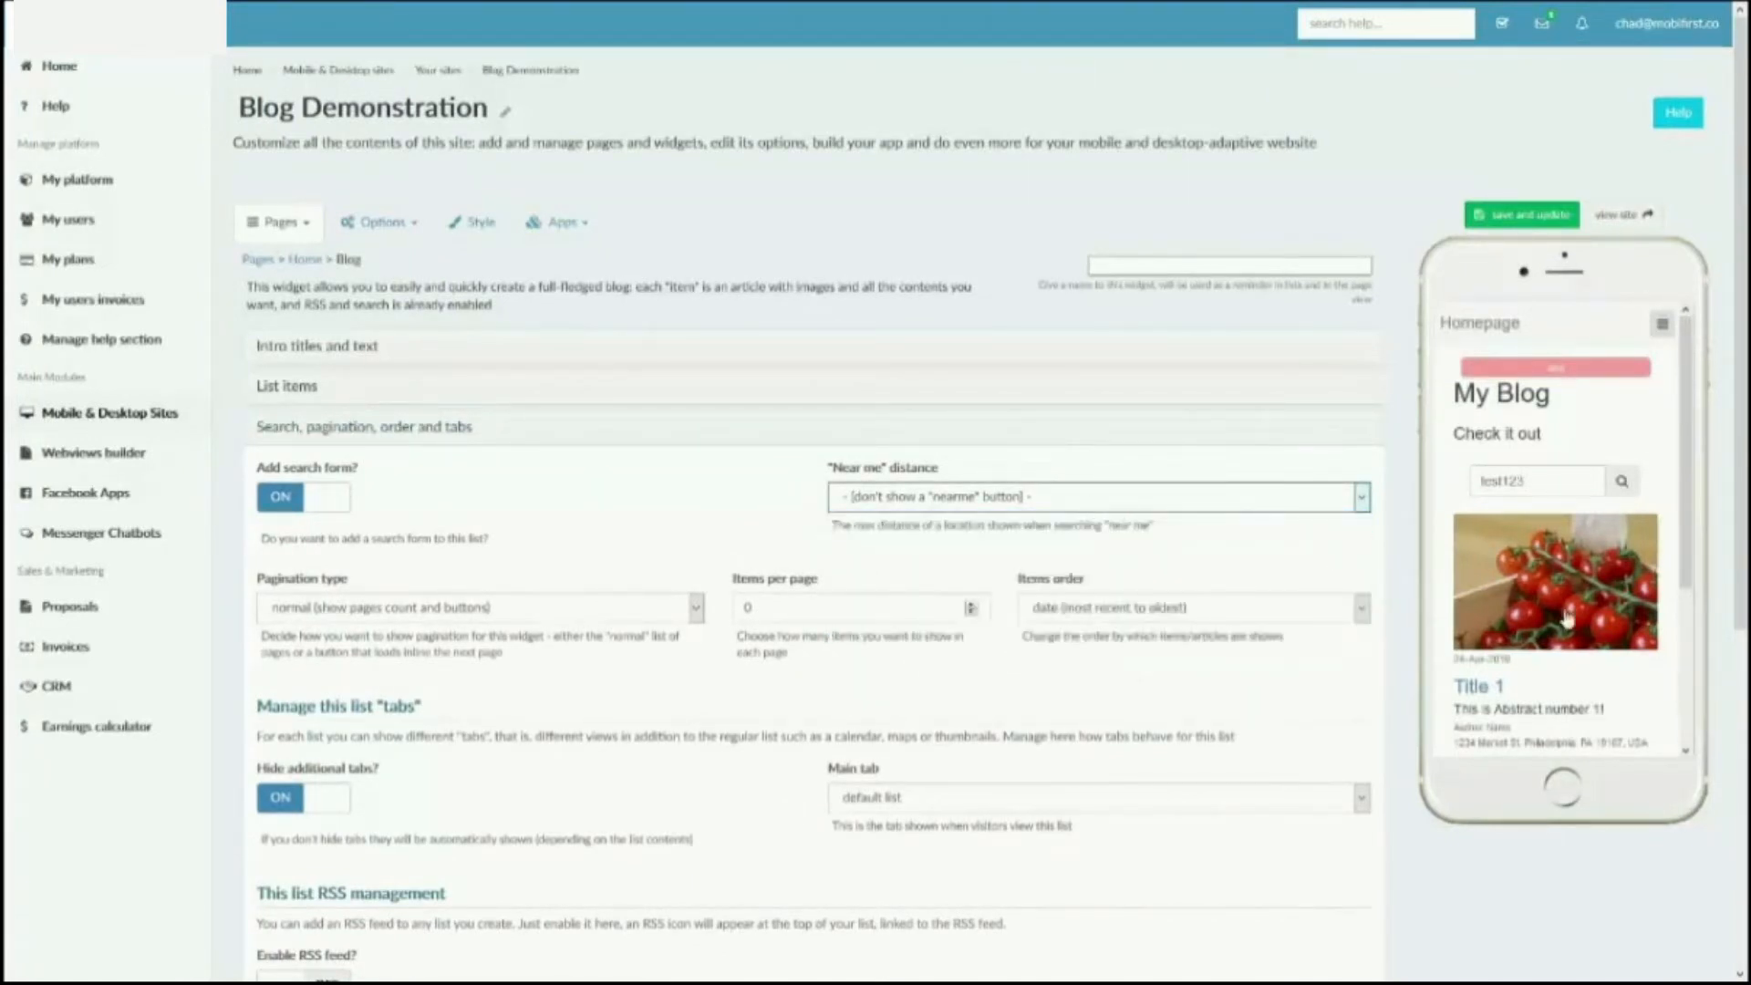
- Set the blog list to 2 items per page with the normal pagination type, and save and update the widget
scroll(1584, 604, down, 6)
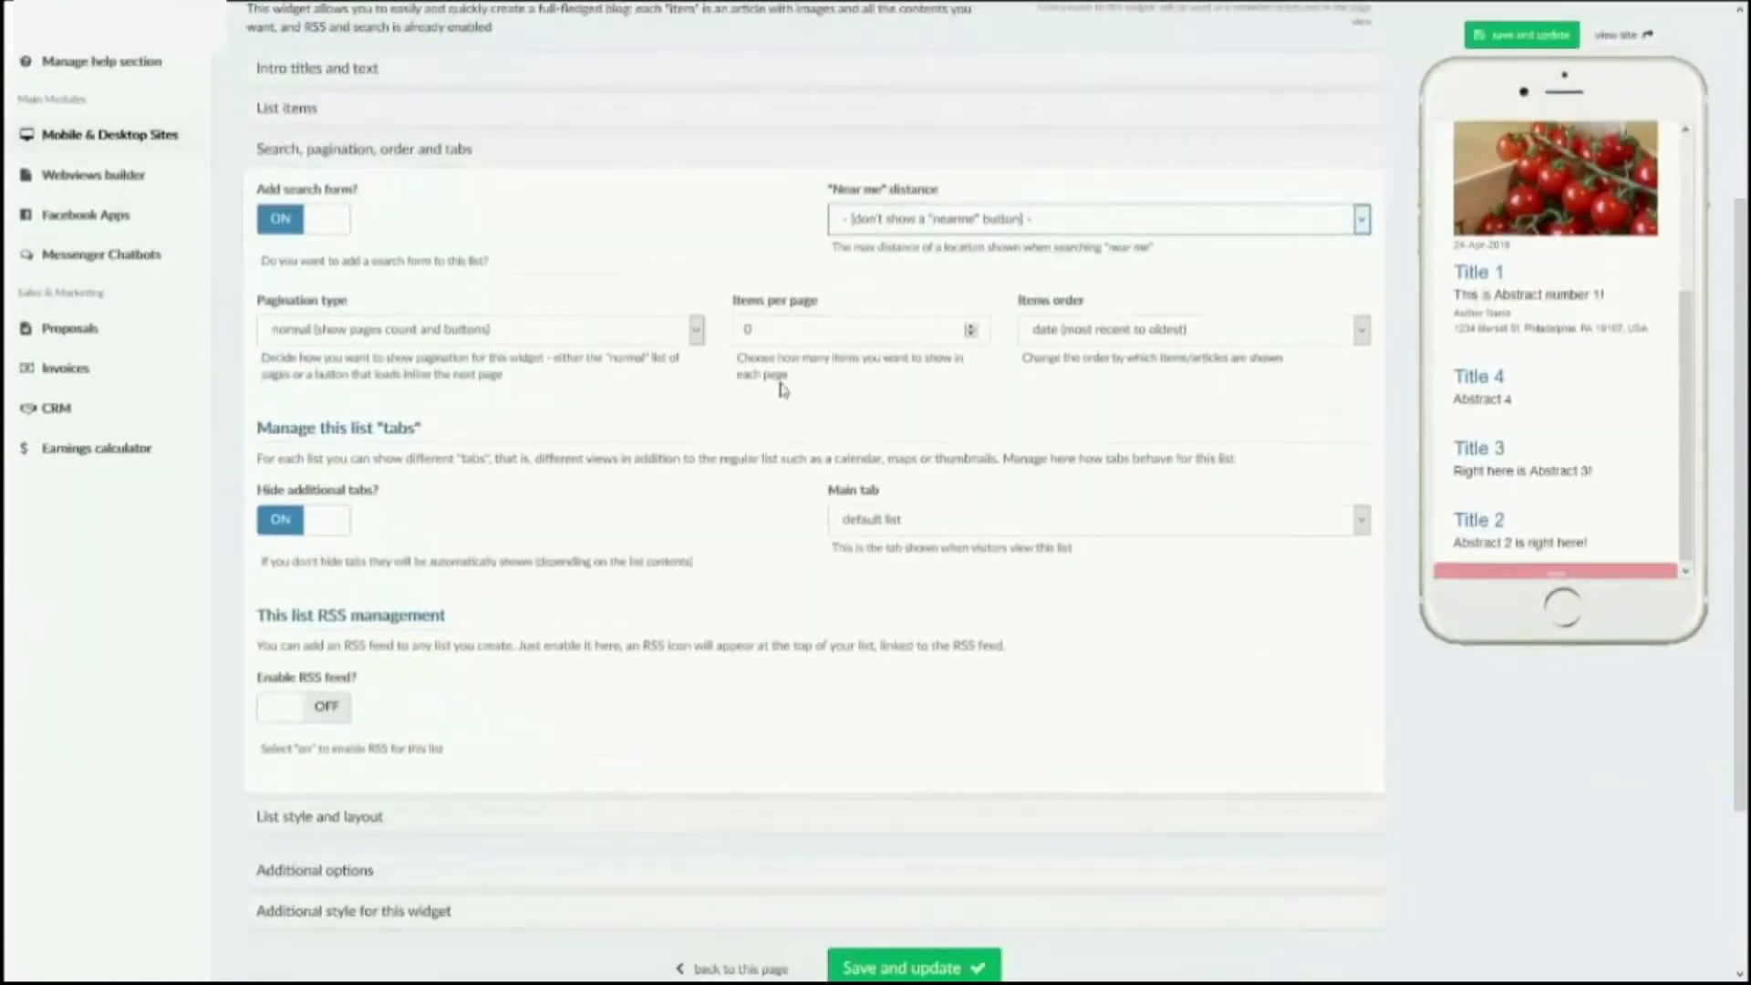
click(780, 328)
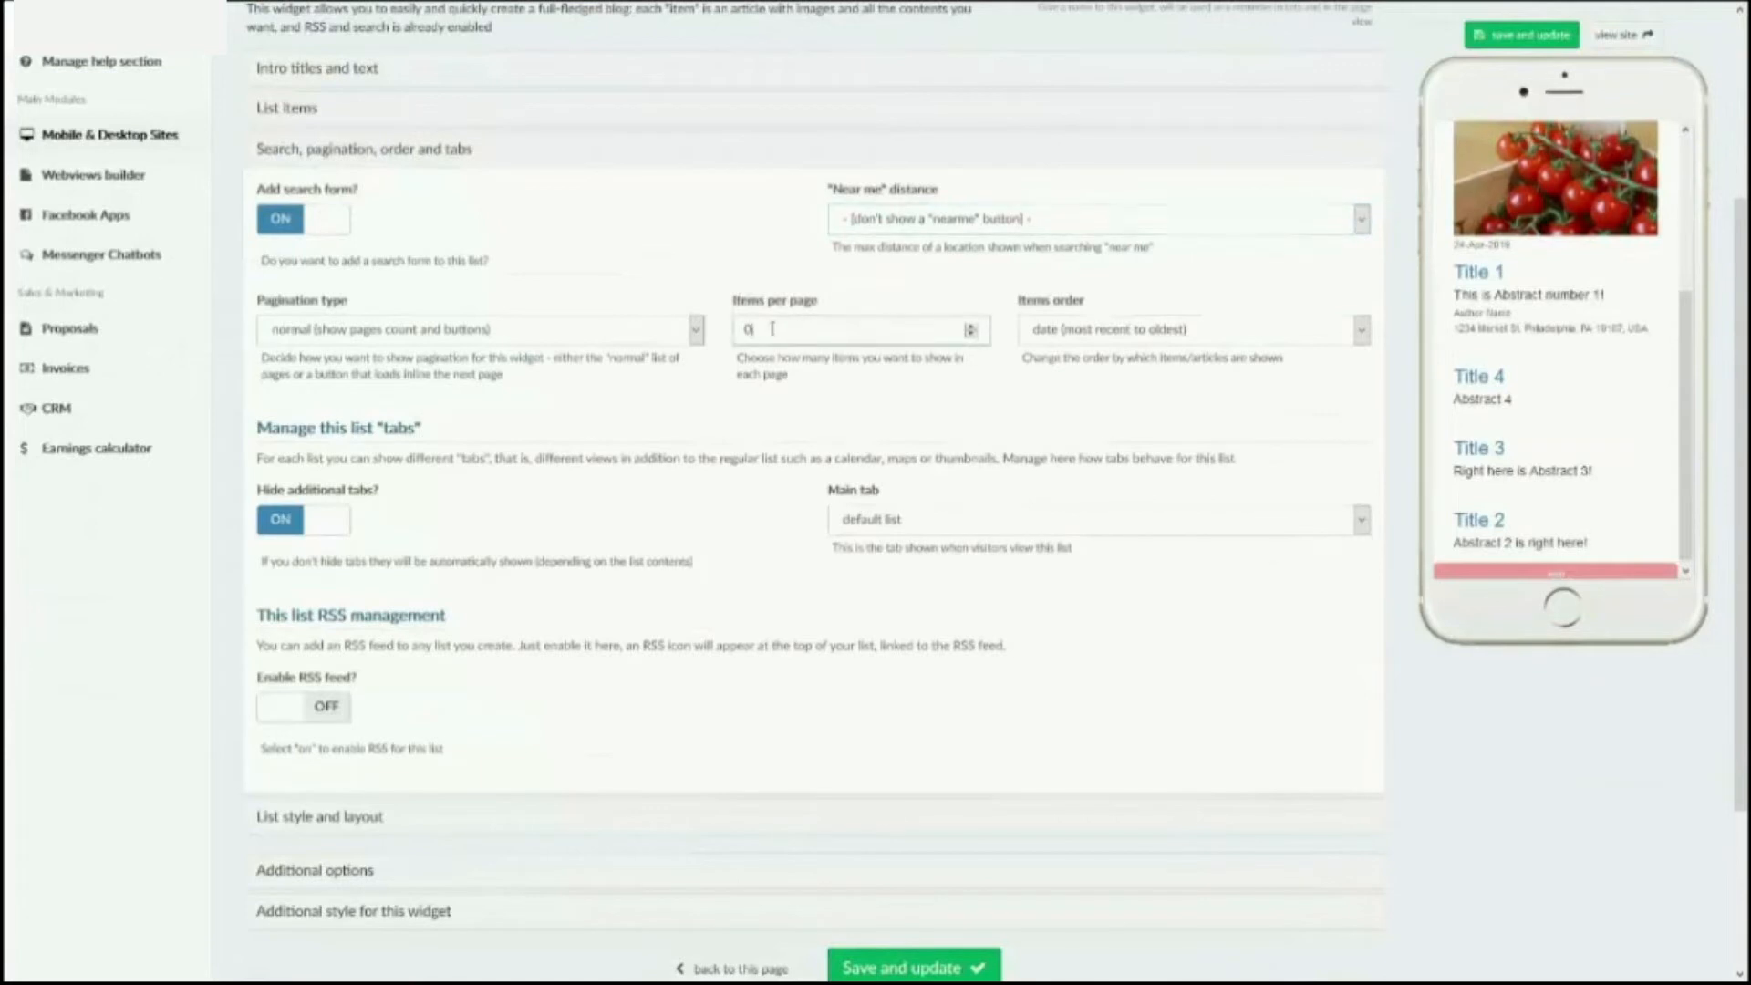
double_click(747, 331)
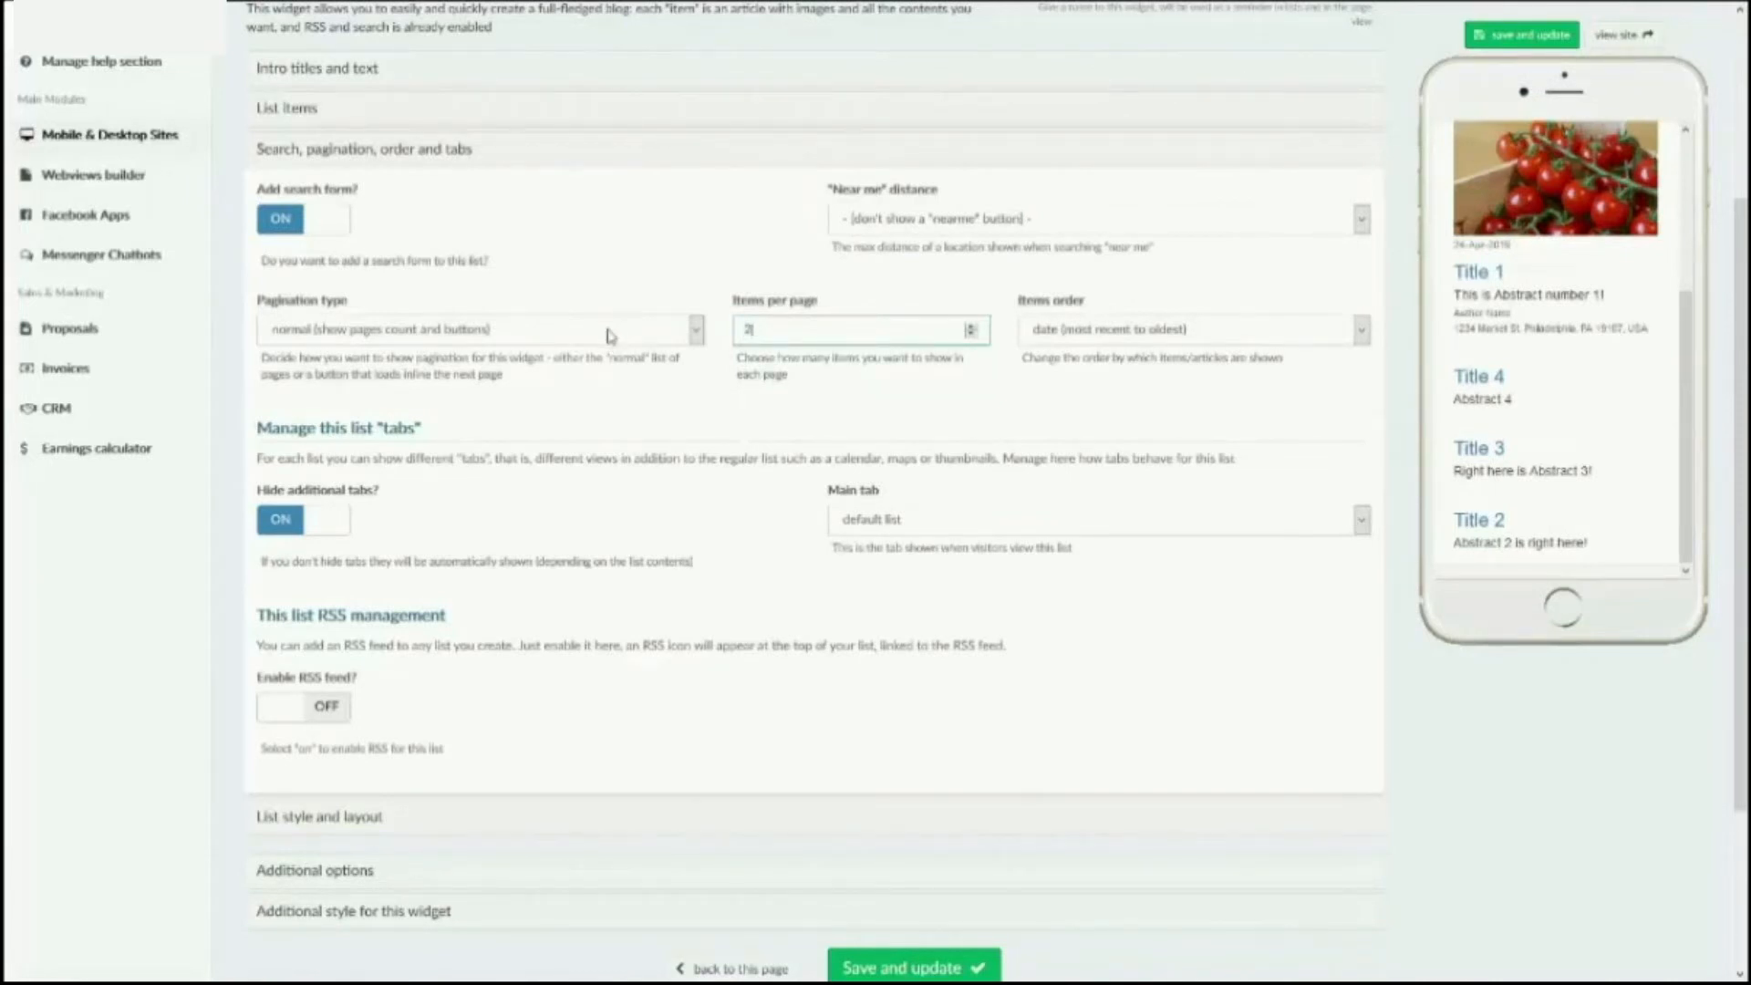
click(289, 338)
click(288, 337)
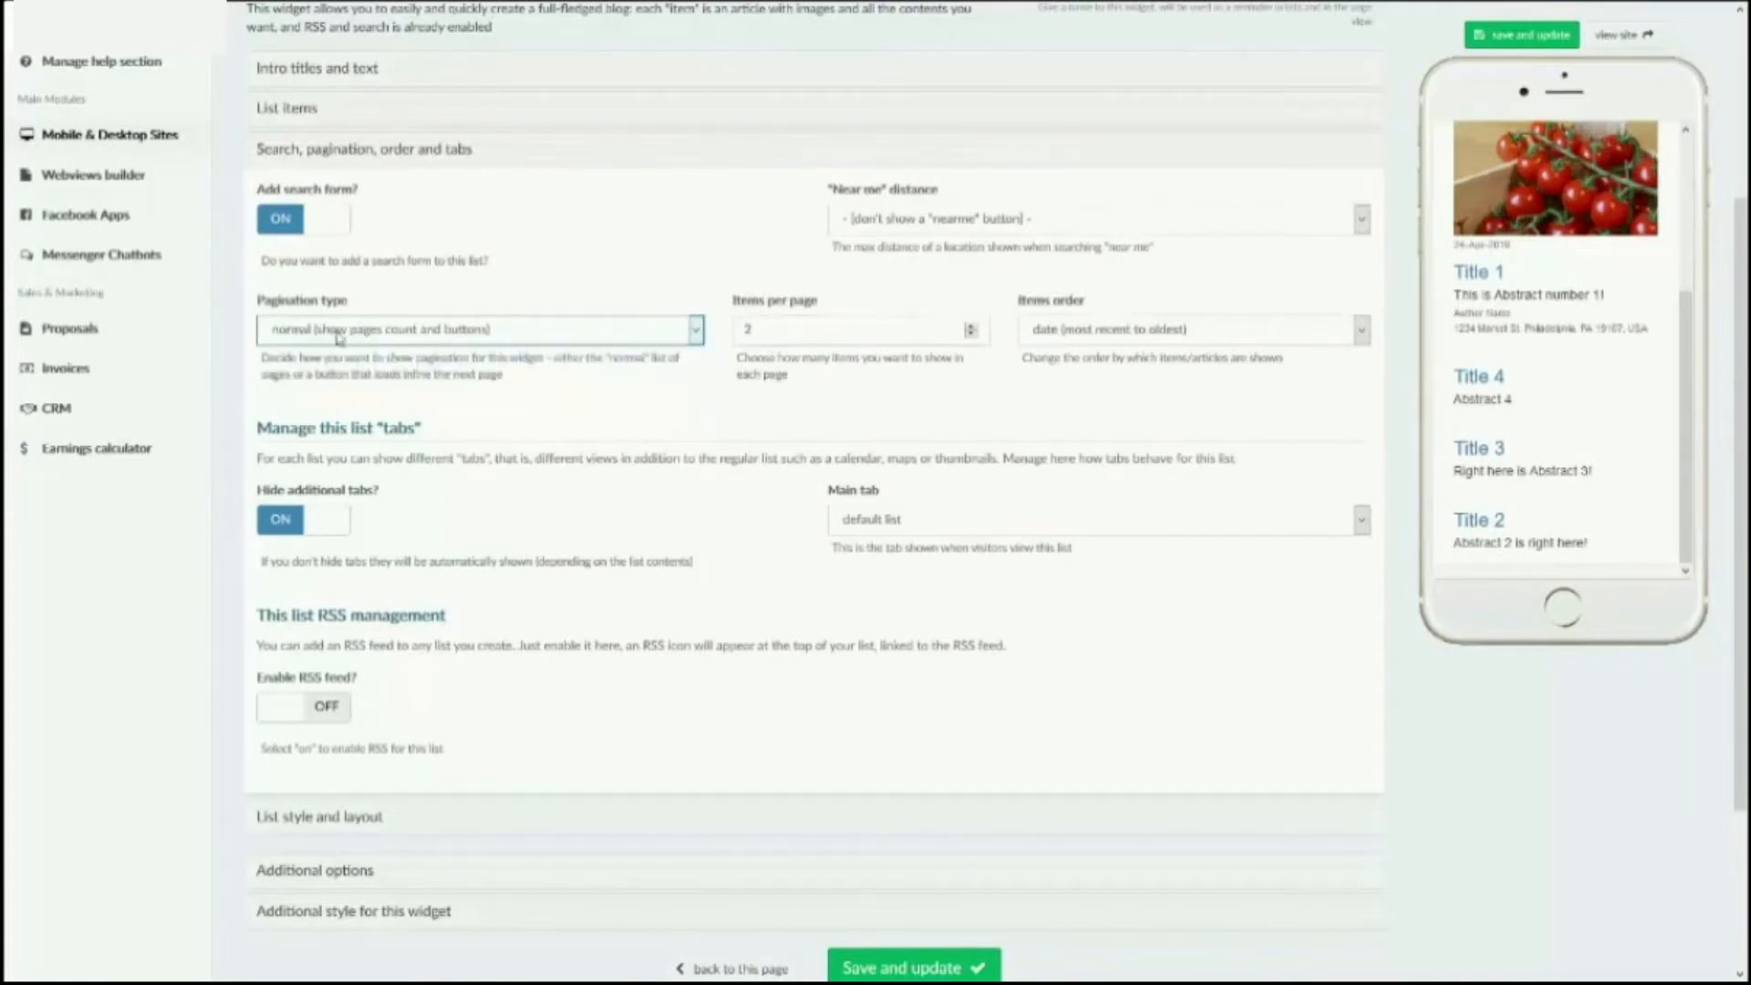
click(1499, 50)
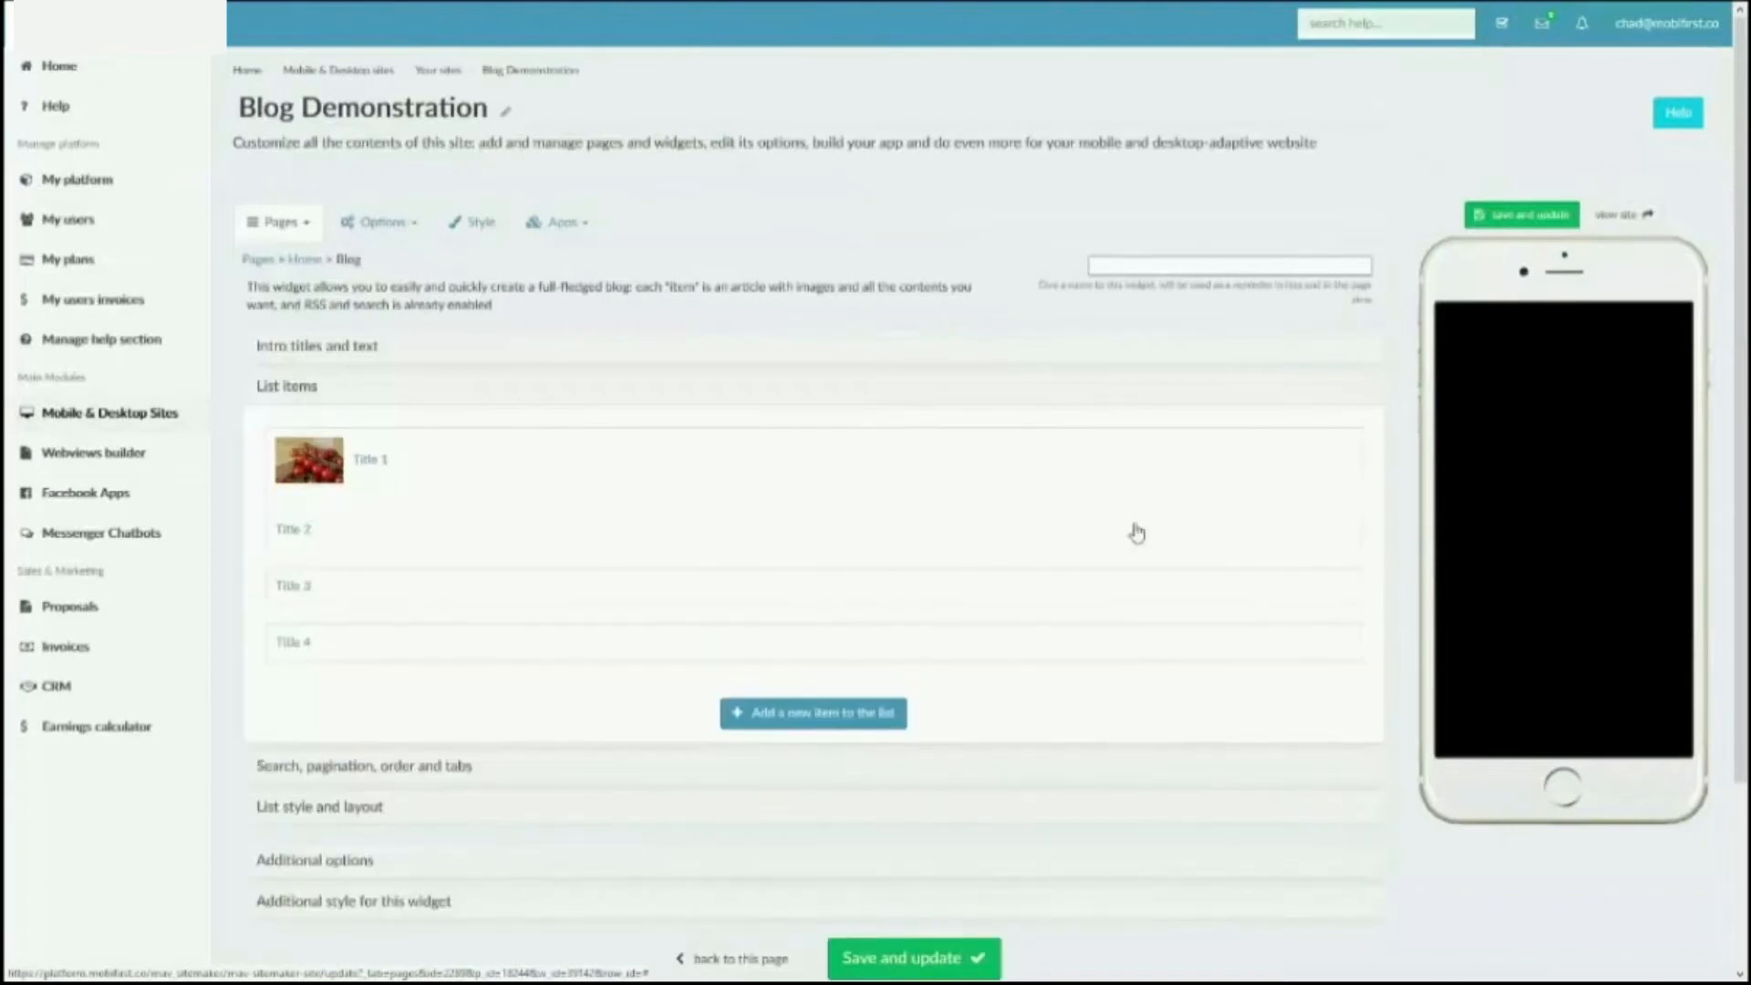
- Go forward and back through the pages of the previewed blog list and reopen the widget's pagination settings
scroll(1622, 572, down, 1)
scroll(1621, 571, down, 3)
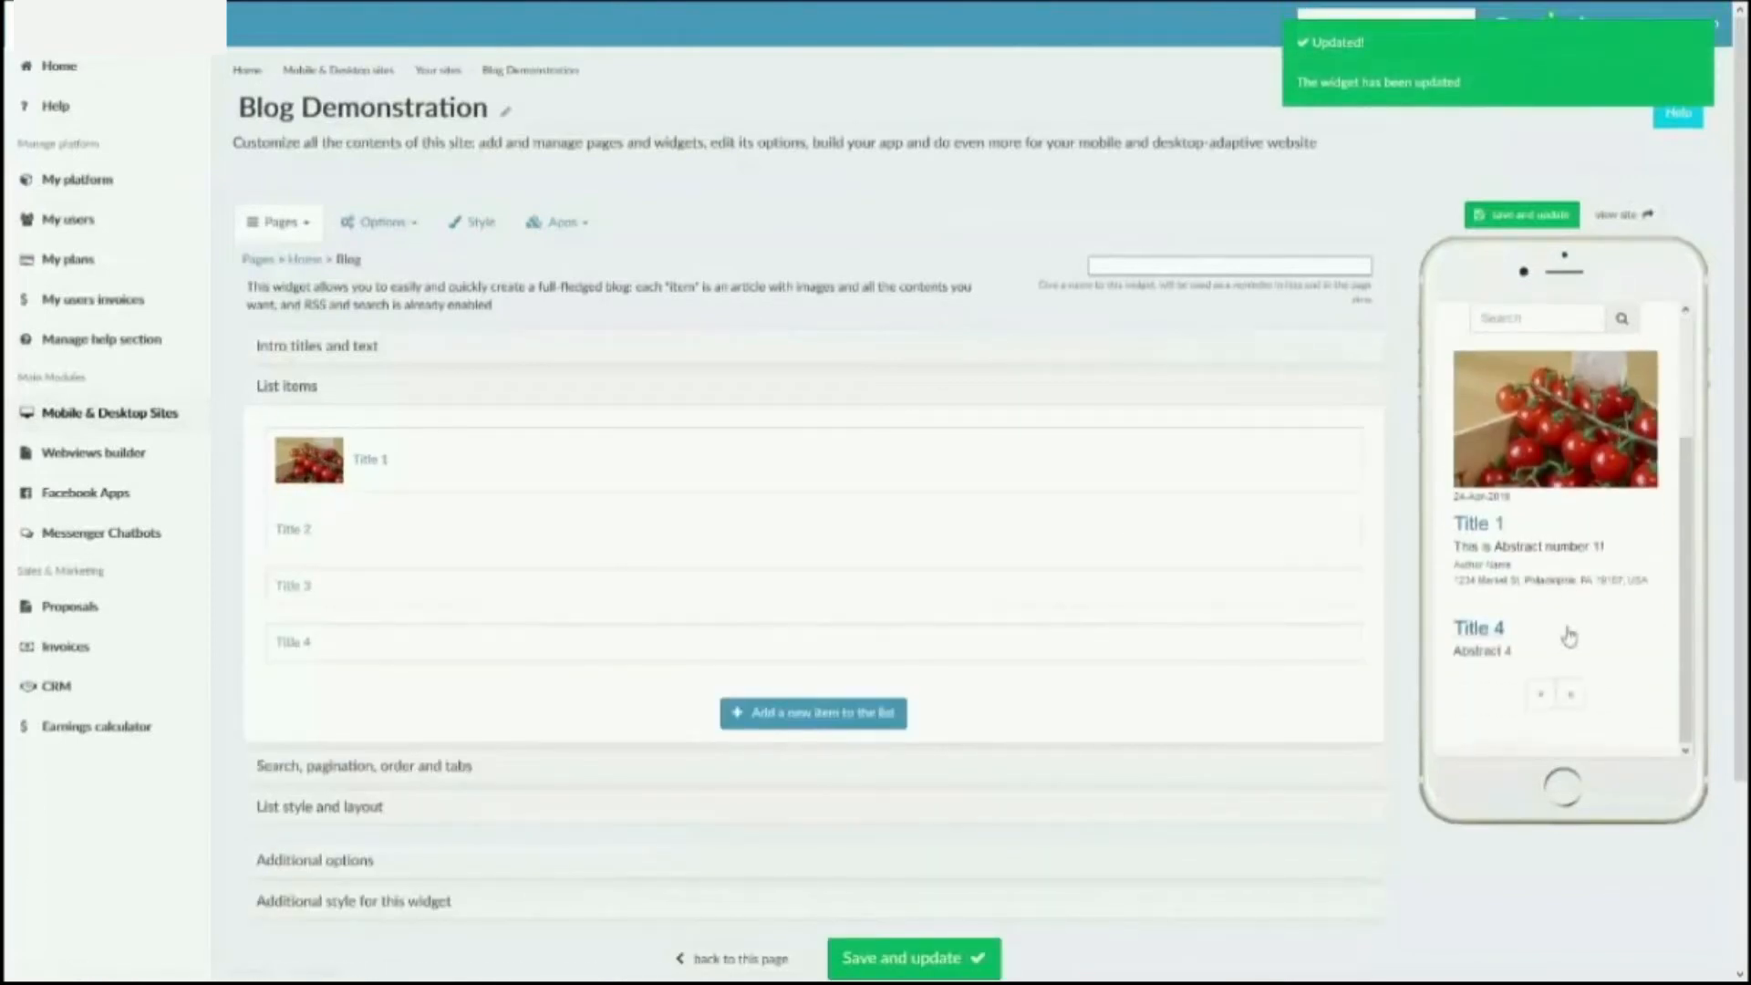
click(363, 766)
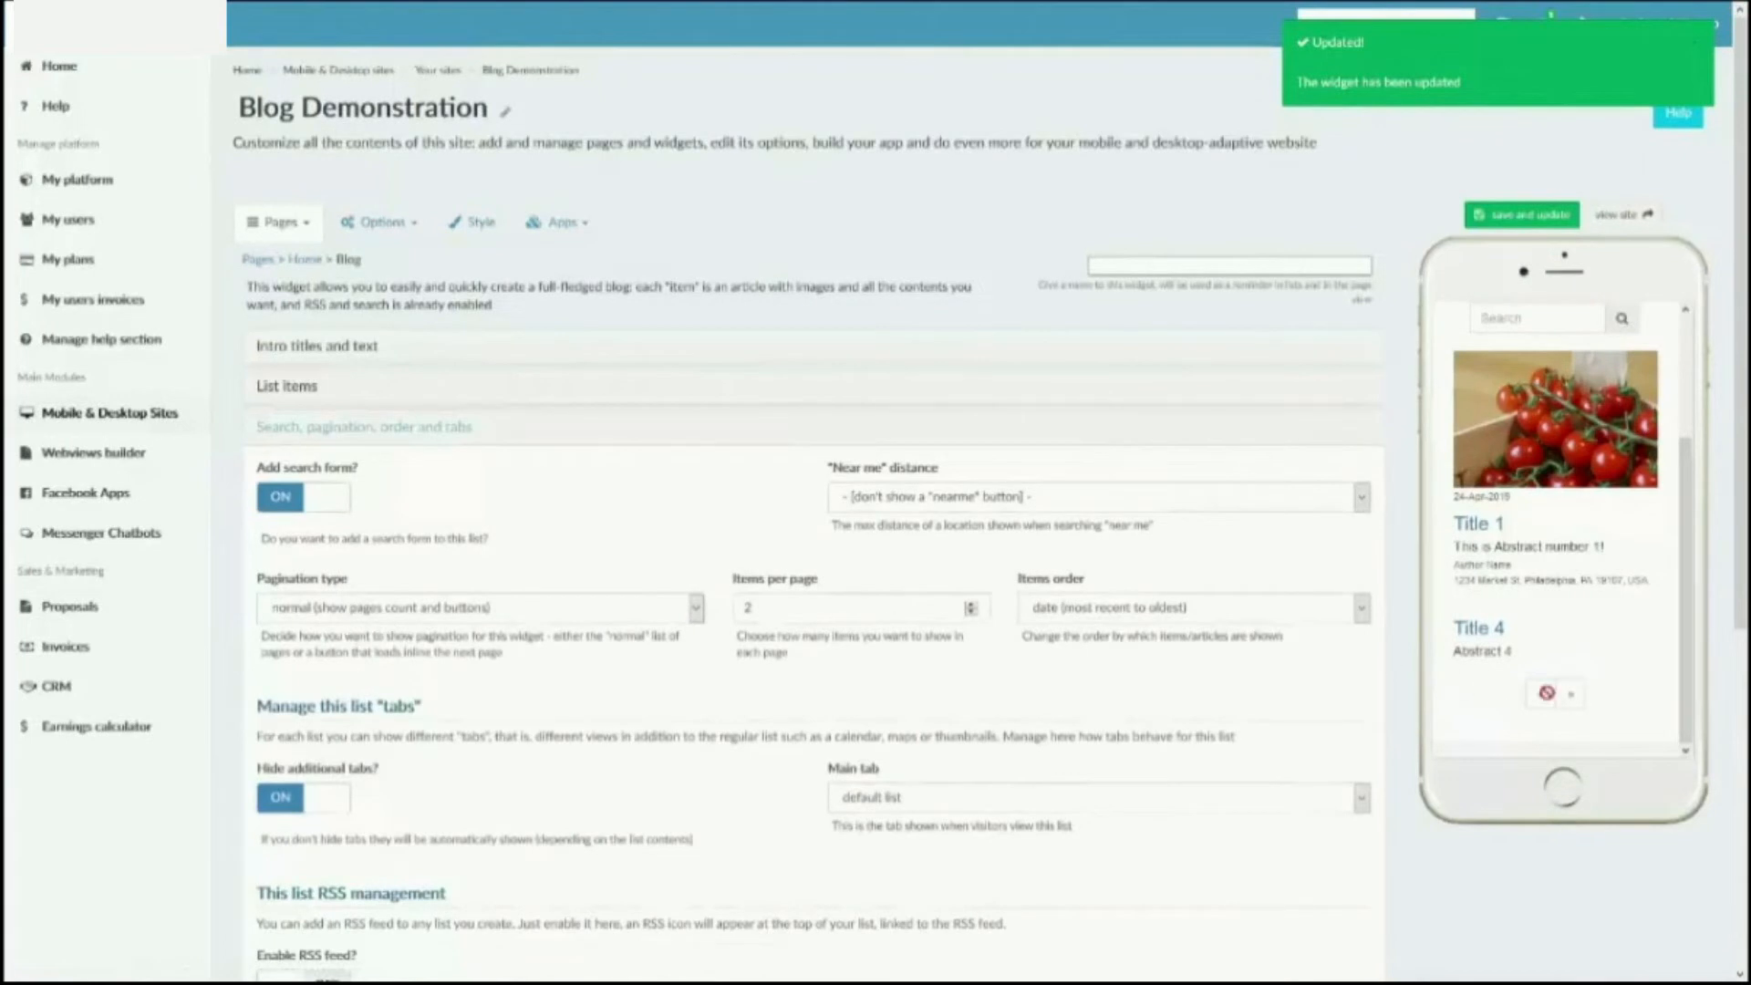
click(1571, 695)
scroll(1569, 662, down, 4)
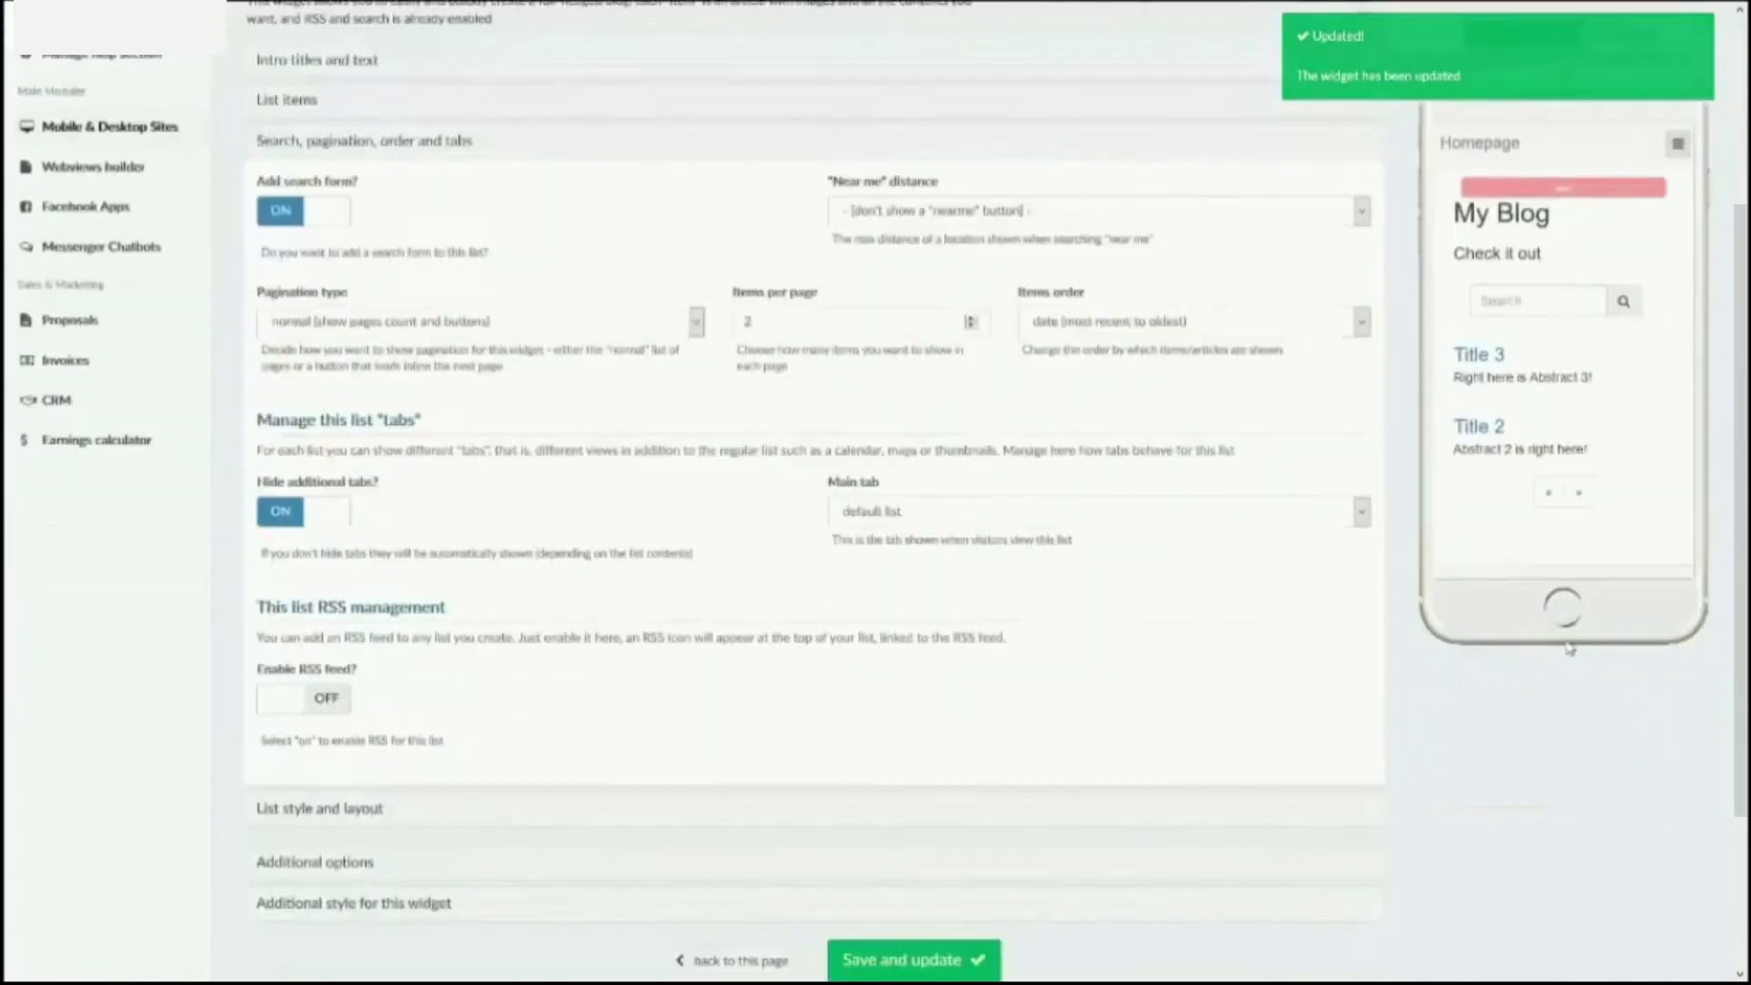
scroll(1567, 631, up, 3)
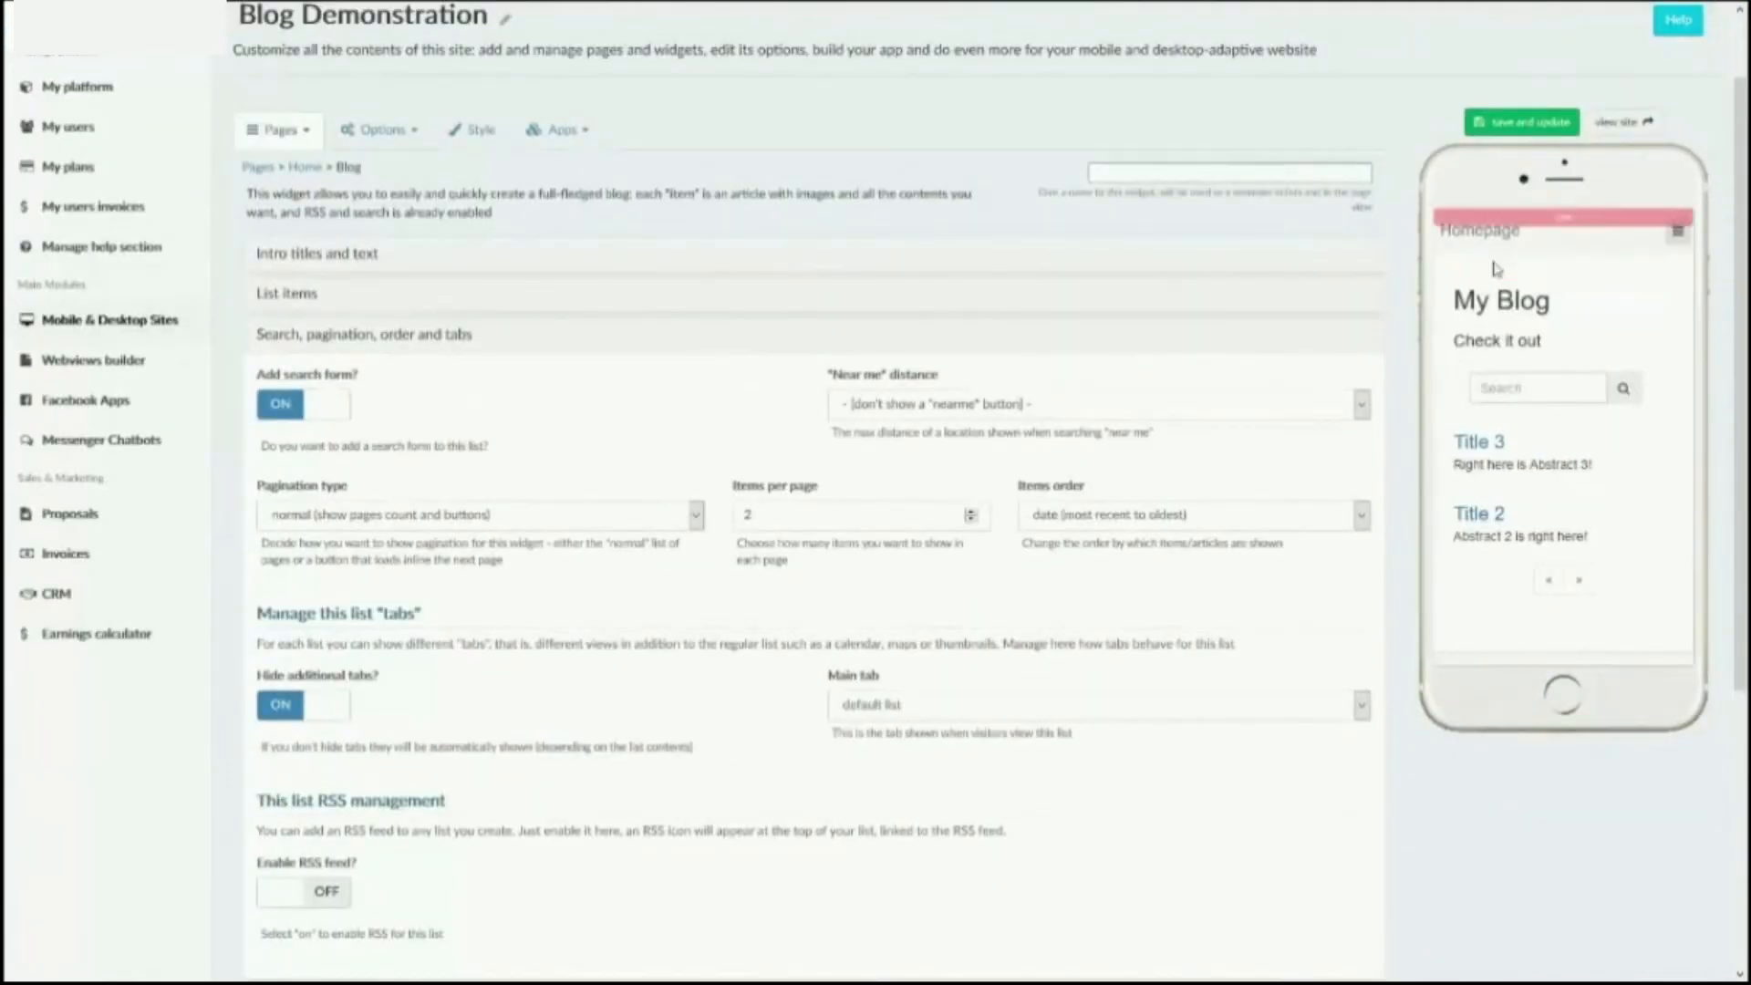
click(1549, 580)
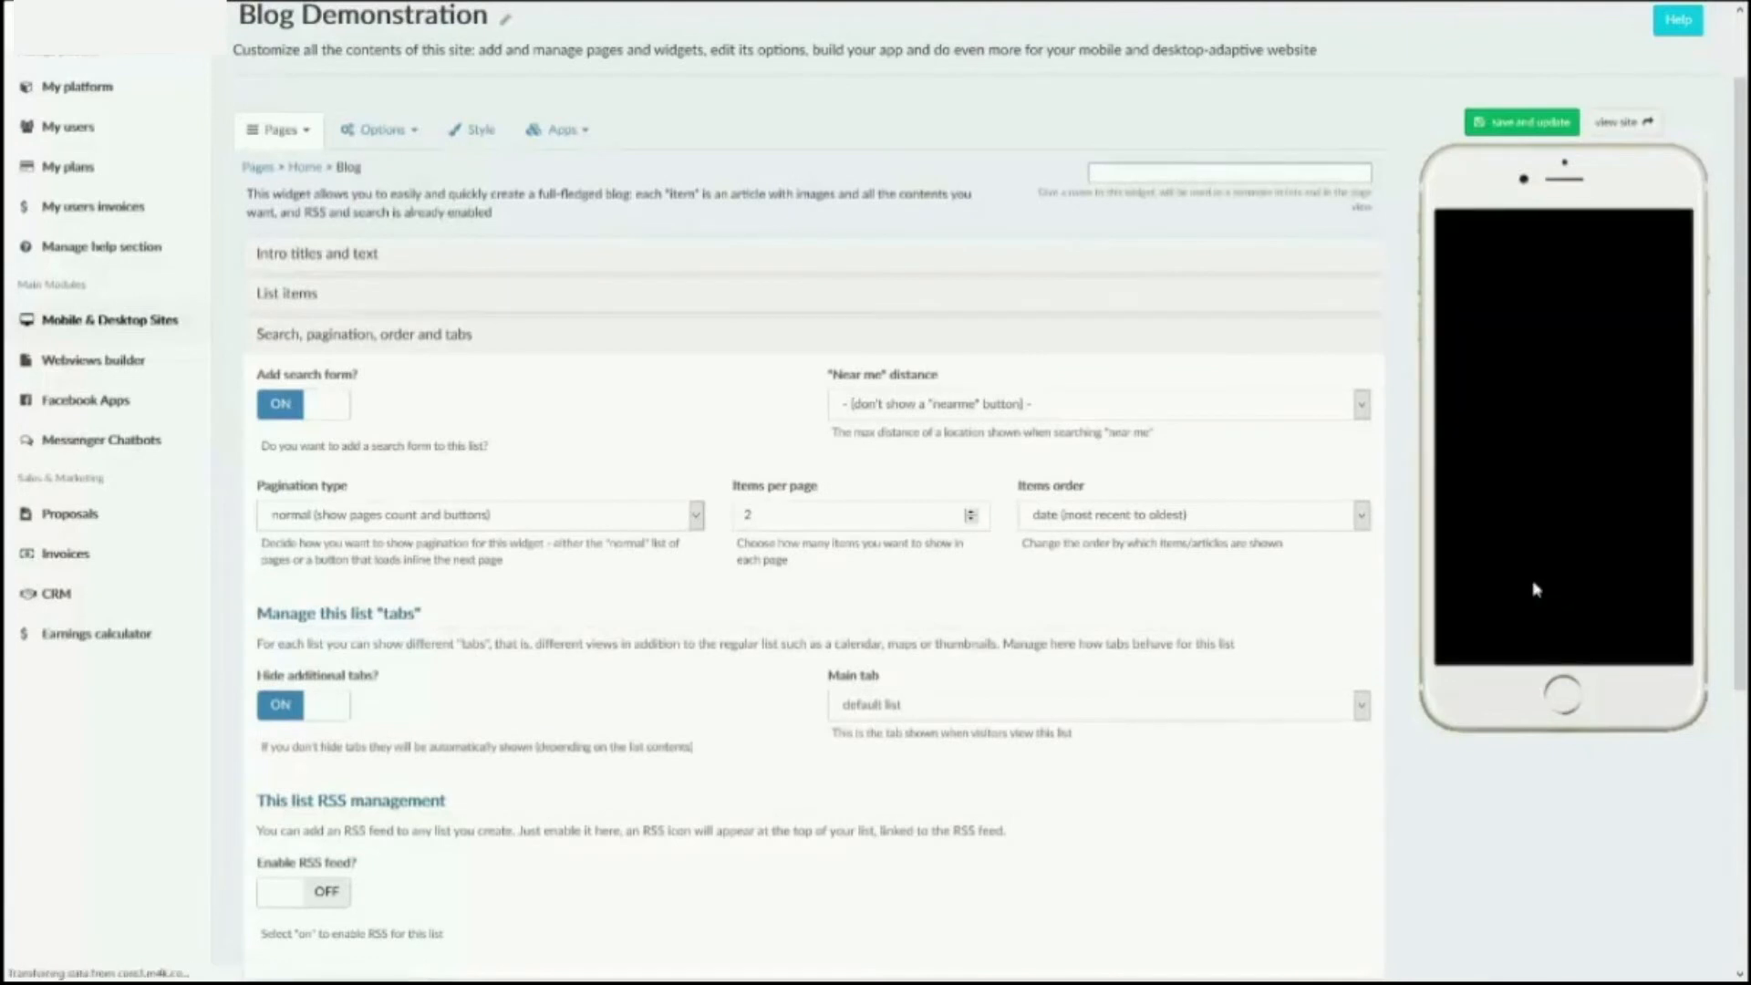
- Set the pagination type to show "show more" button and load pages inline, and save and update the widget
click(551, 520)
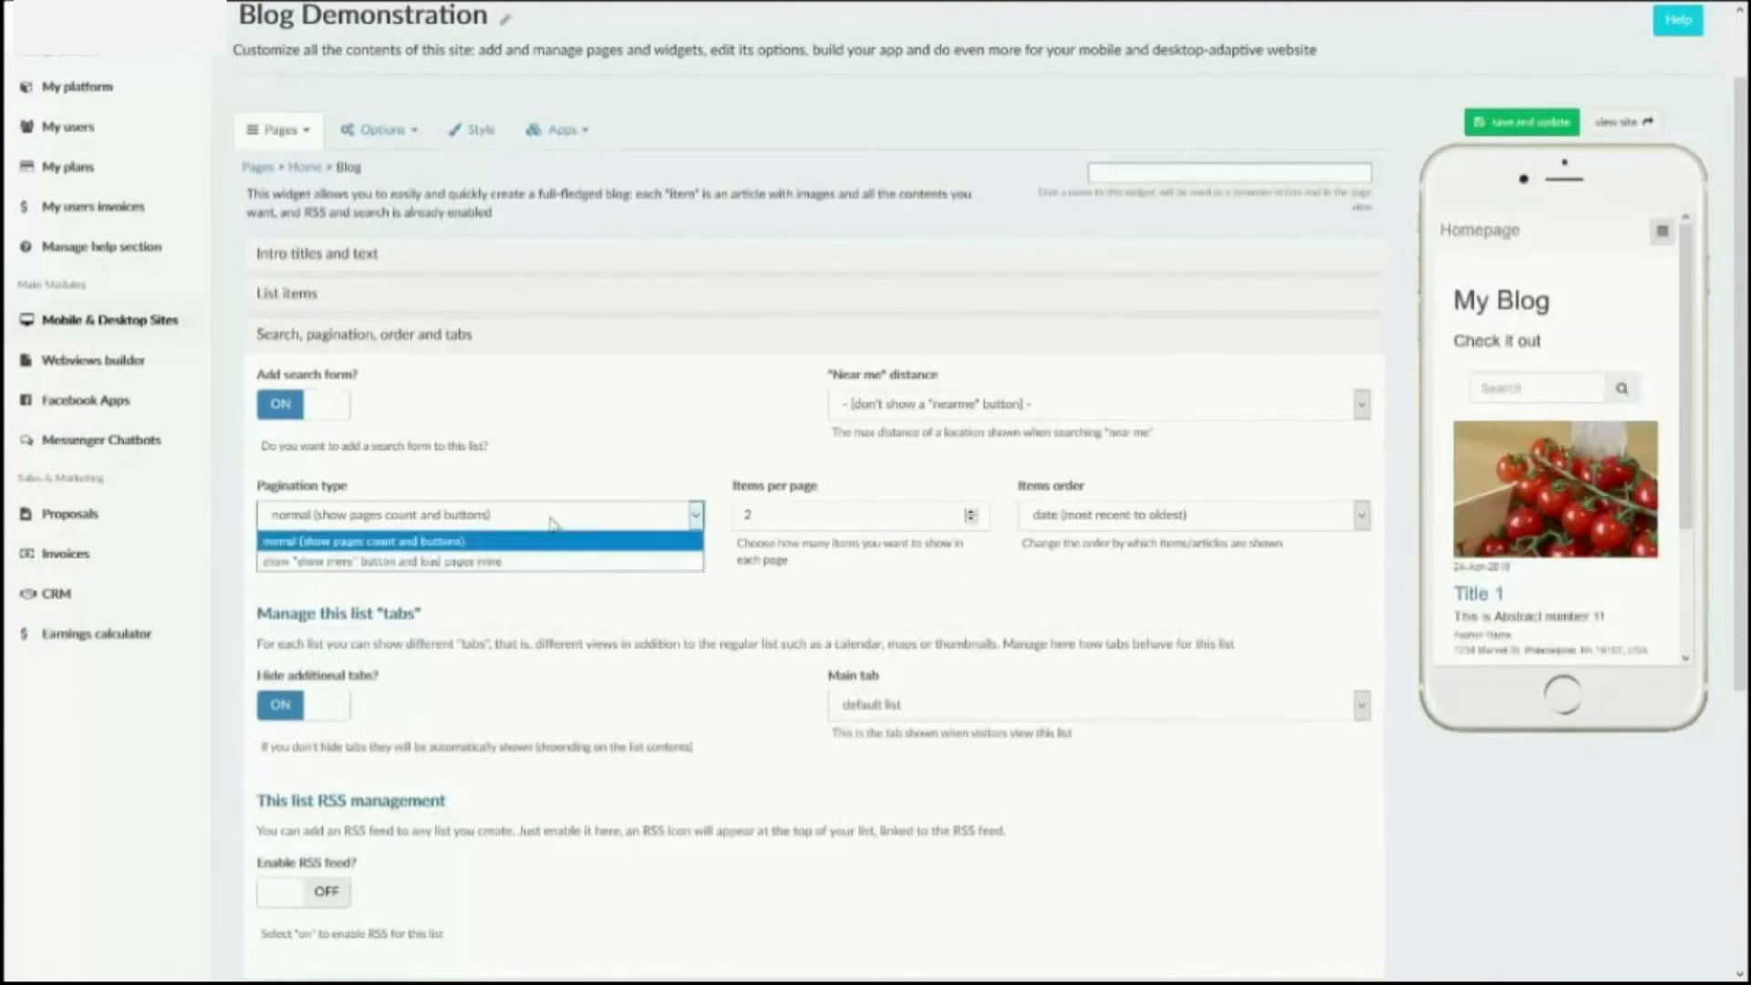
click(576, 562)
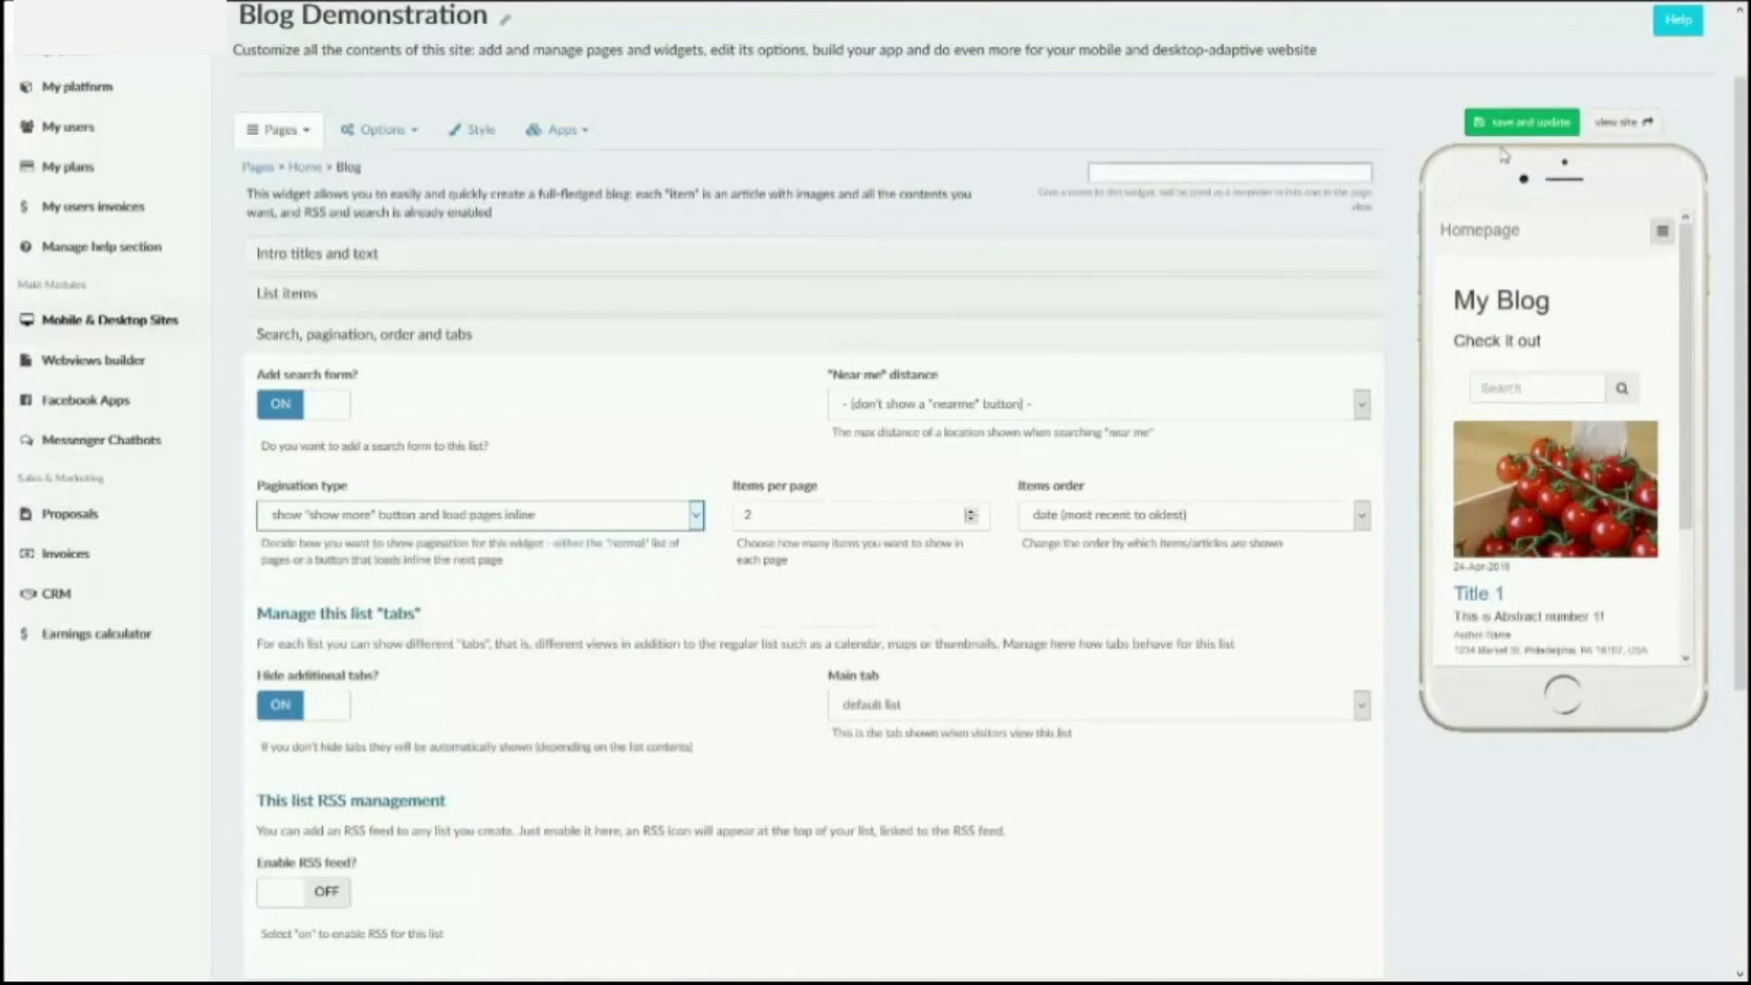
click(1481, 122)
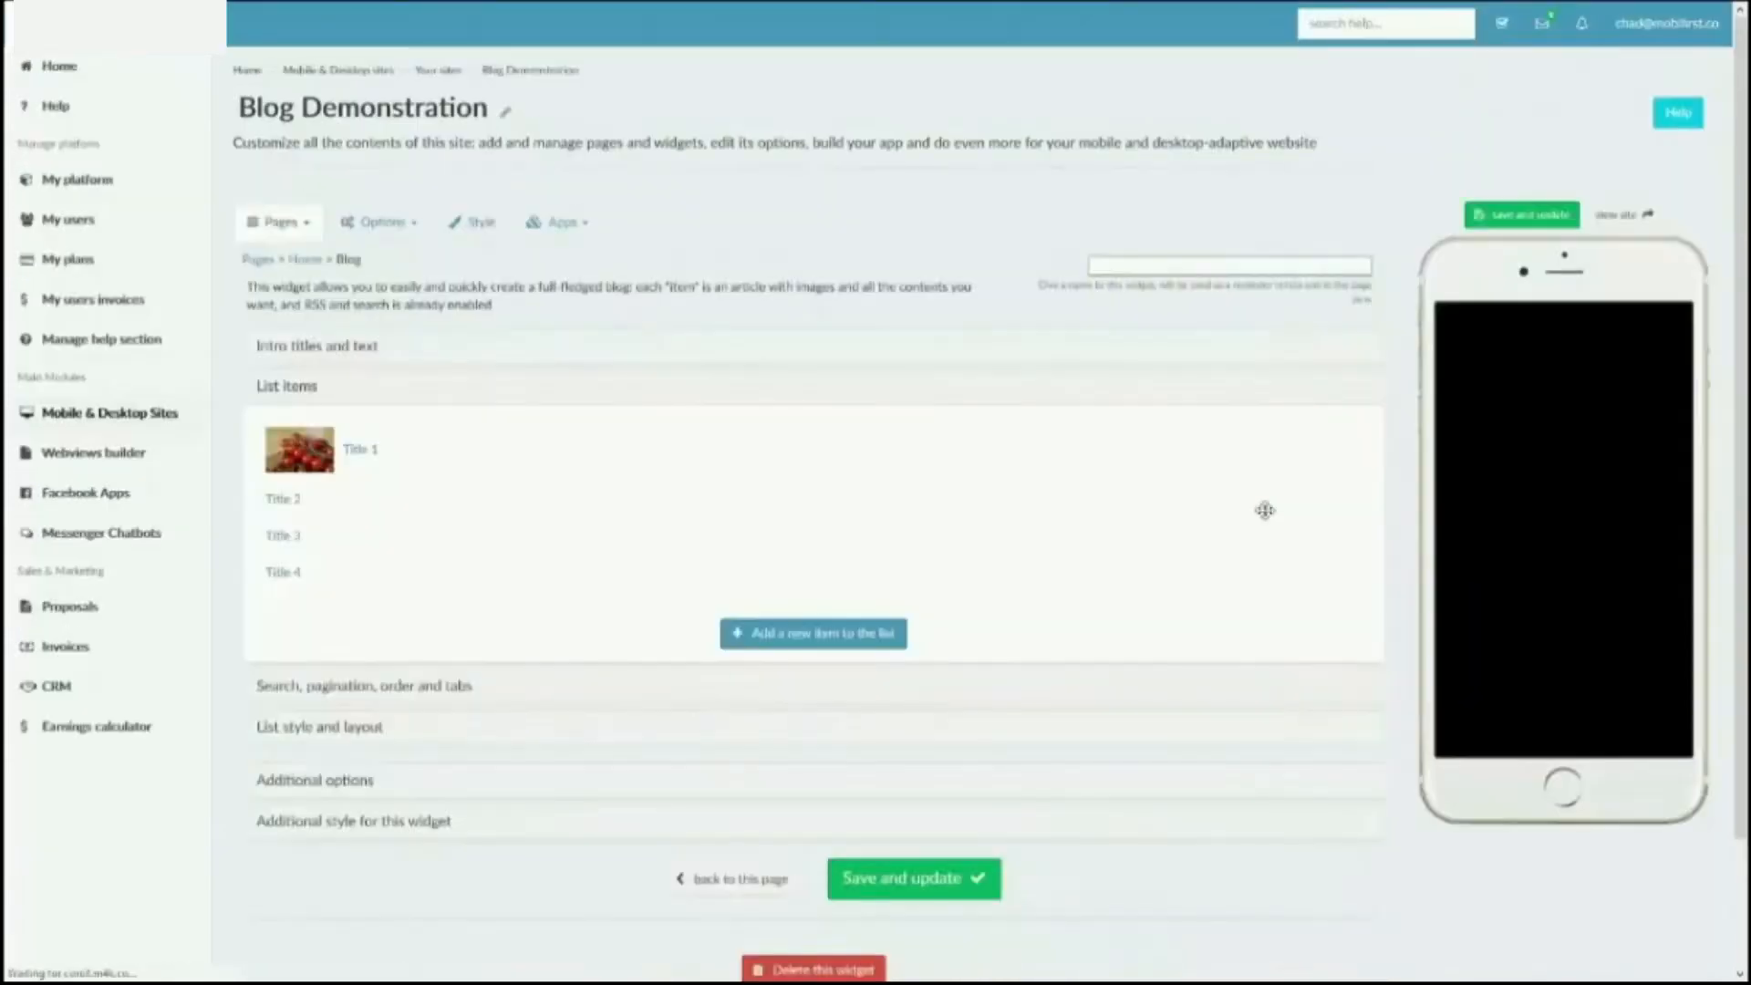
- Load more posts in the previewed blog list and look through them
scroll(1511, 639, down, 3)
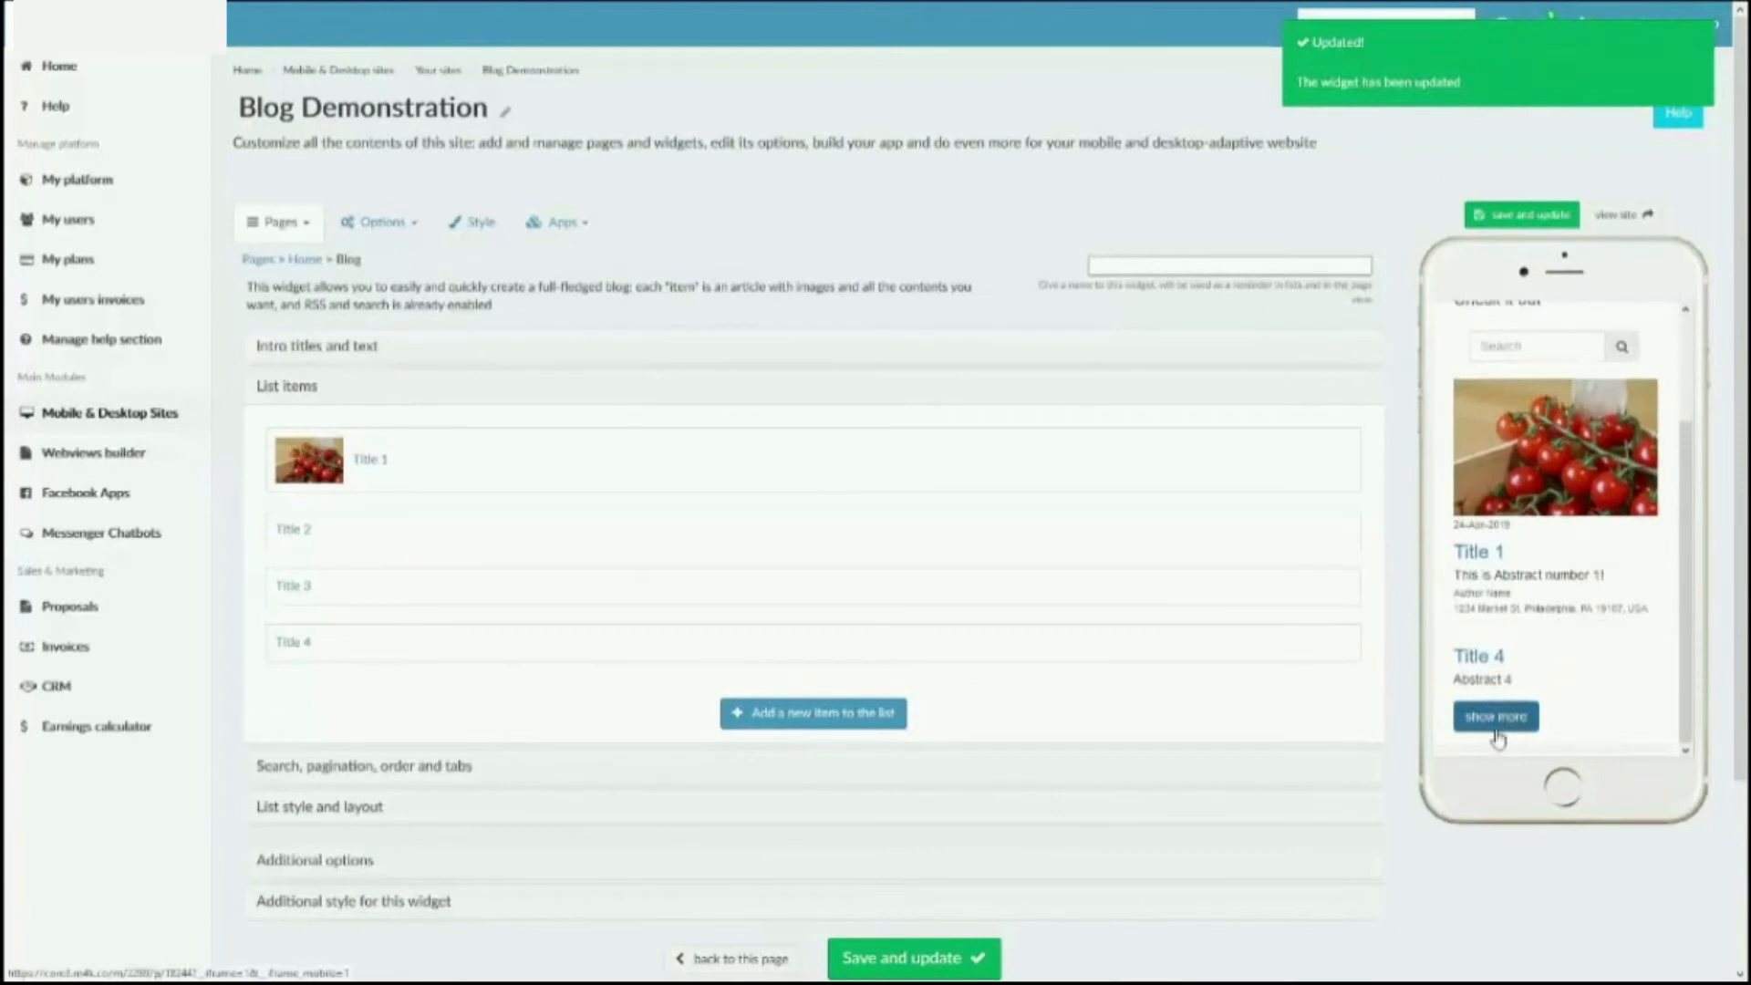
click(1475, 725)
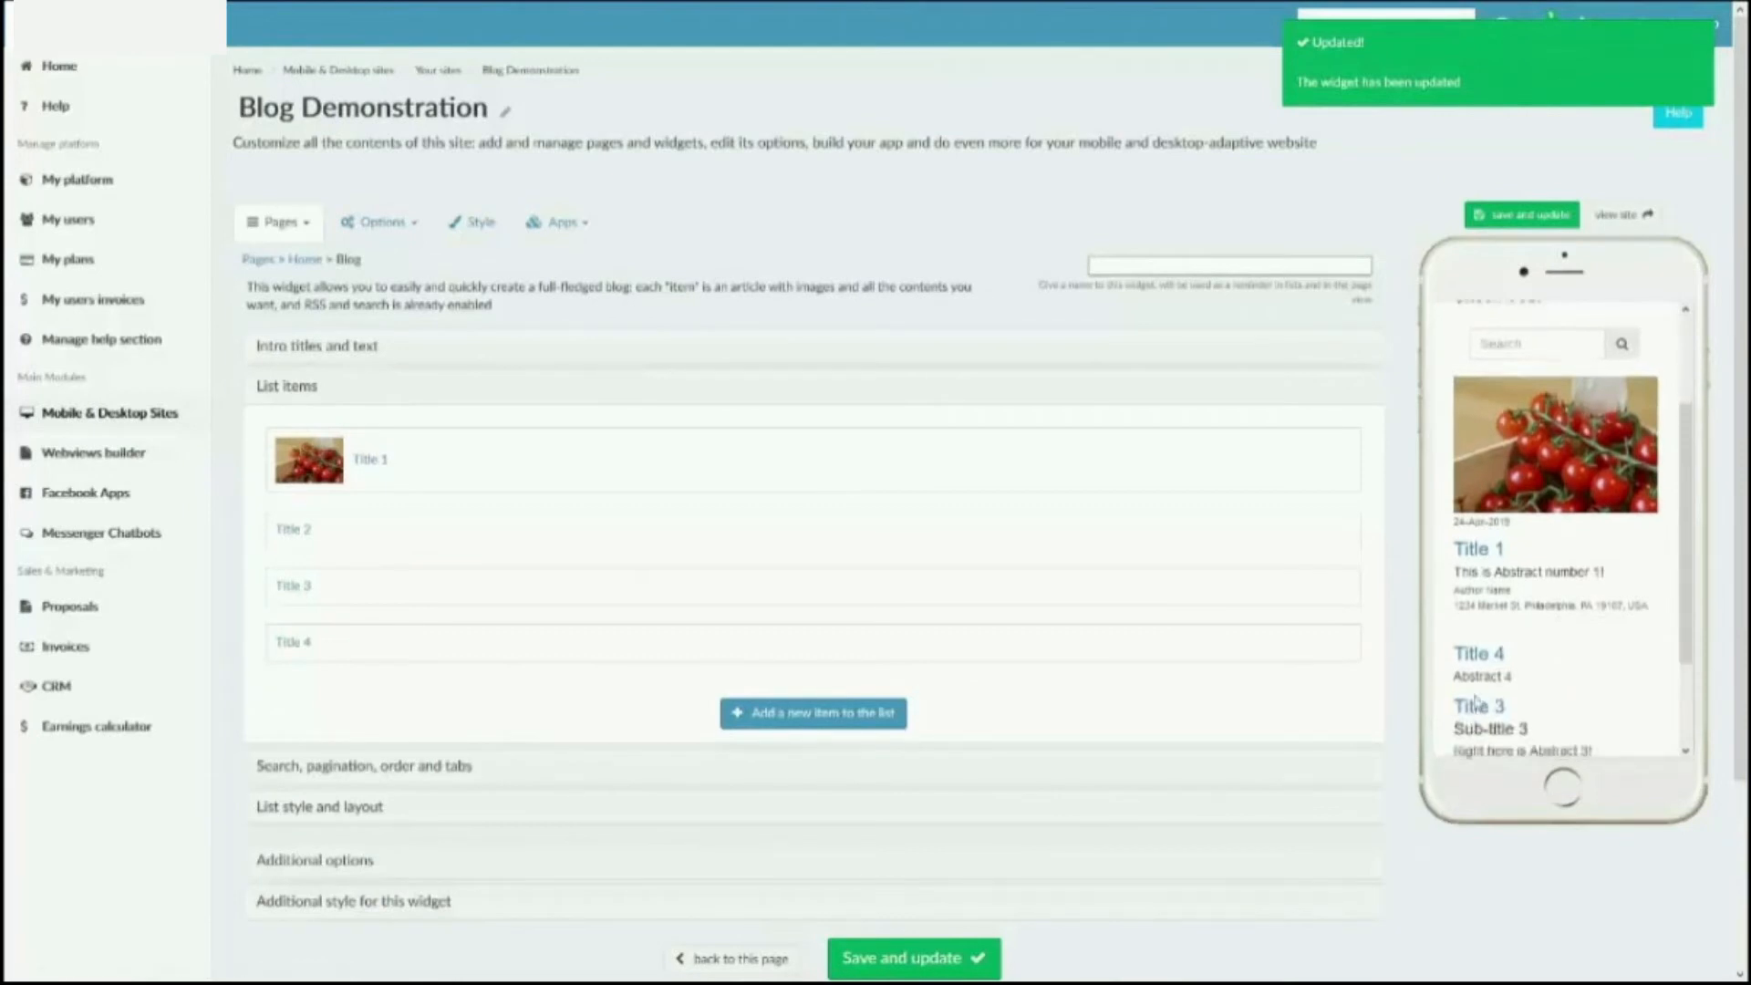
scroll(1475, 712, down, 2)
- Set items per page to 0 and the pagination type to normal (show pages count and buttons), and save and update the widget
click(469, 766)
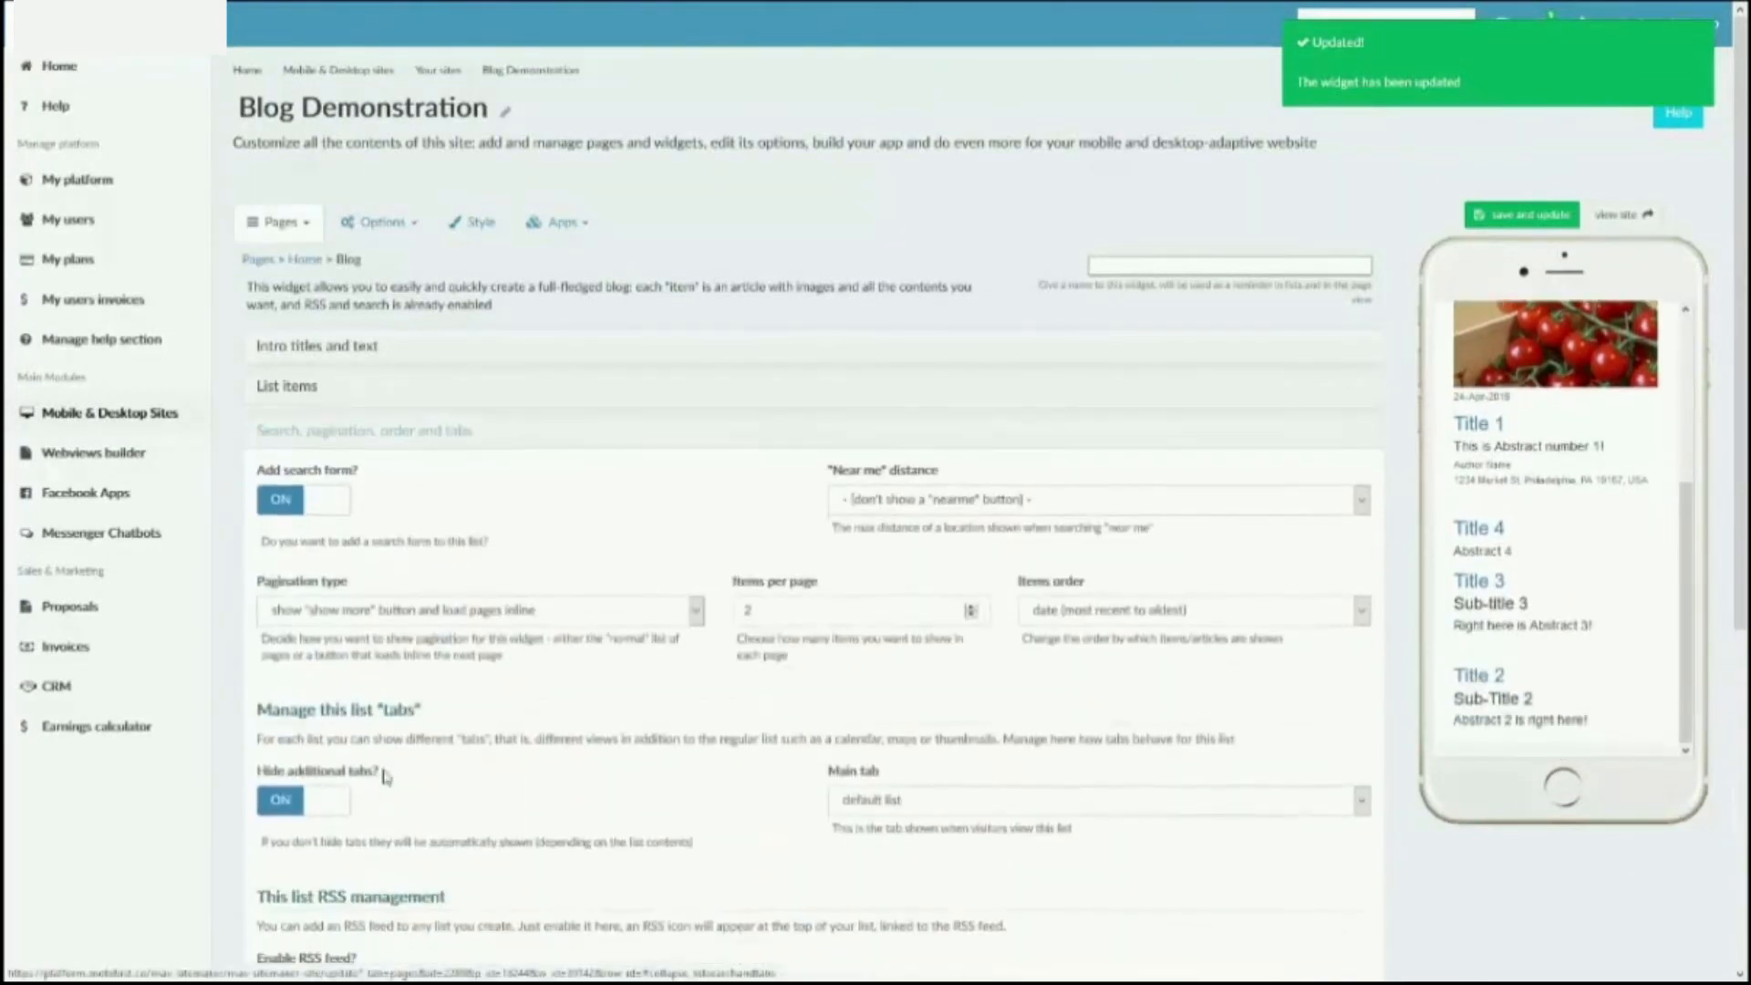
key(BackSpace)
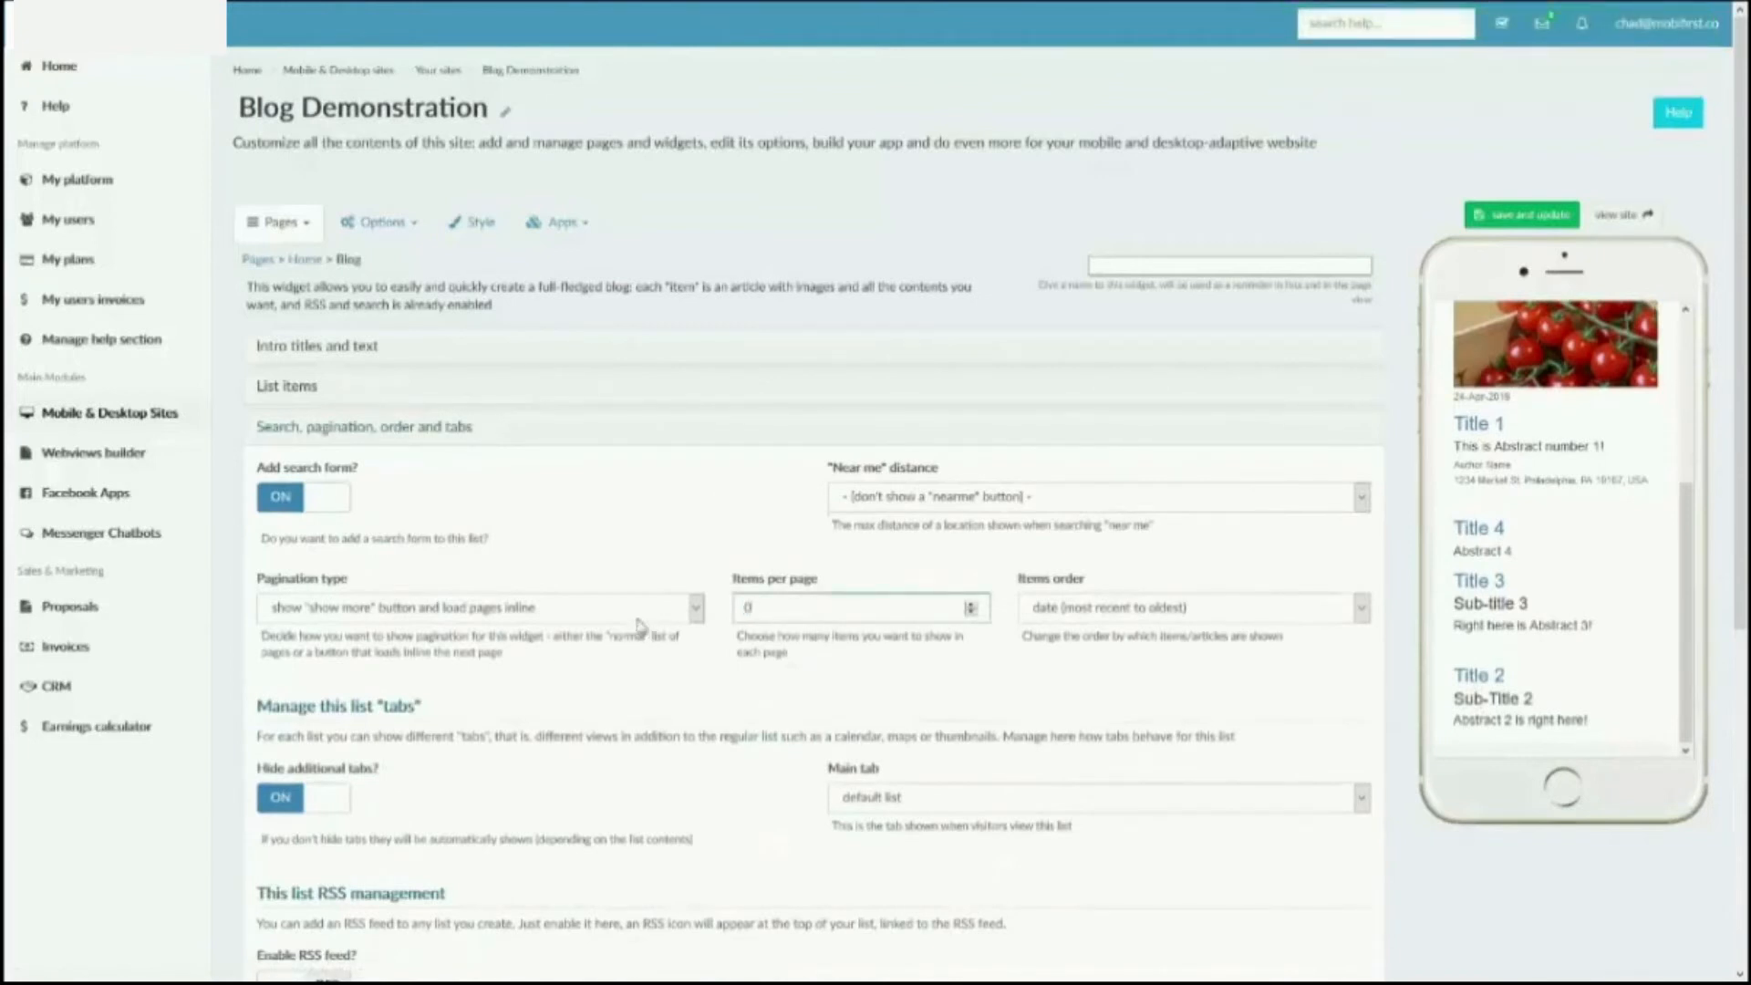
click(638, 609)
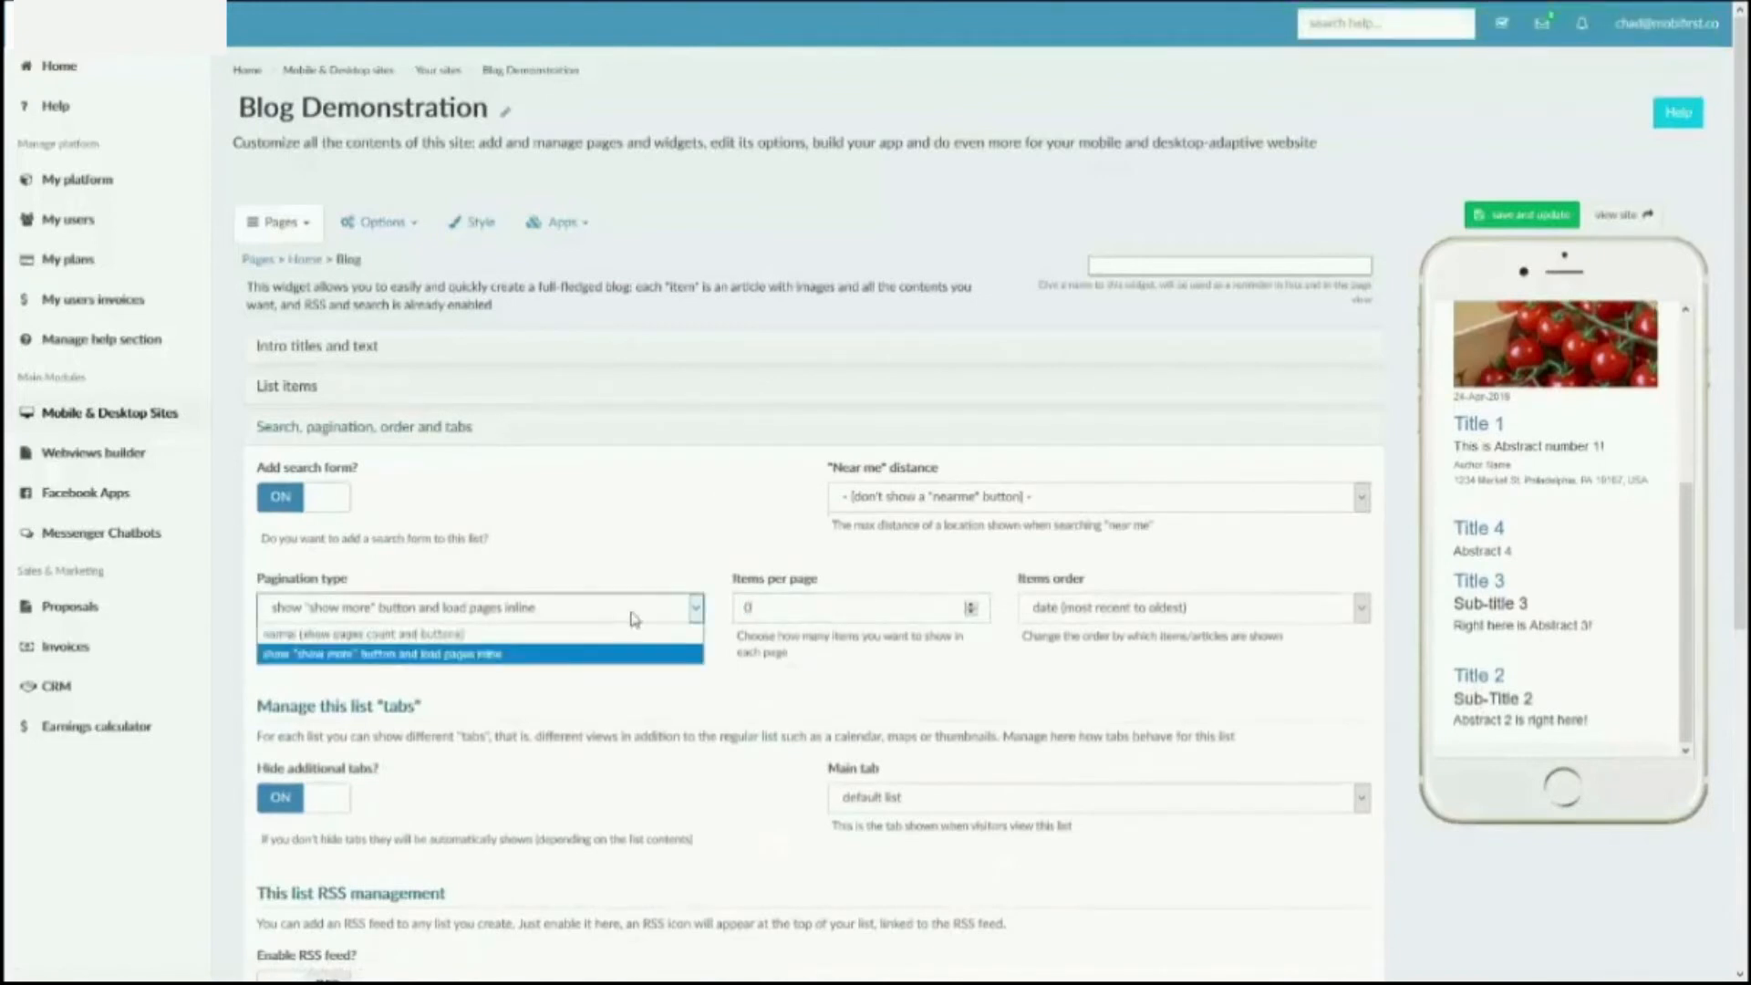
click(570, 638)
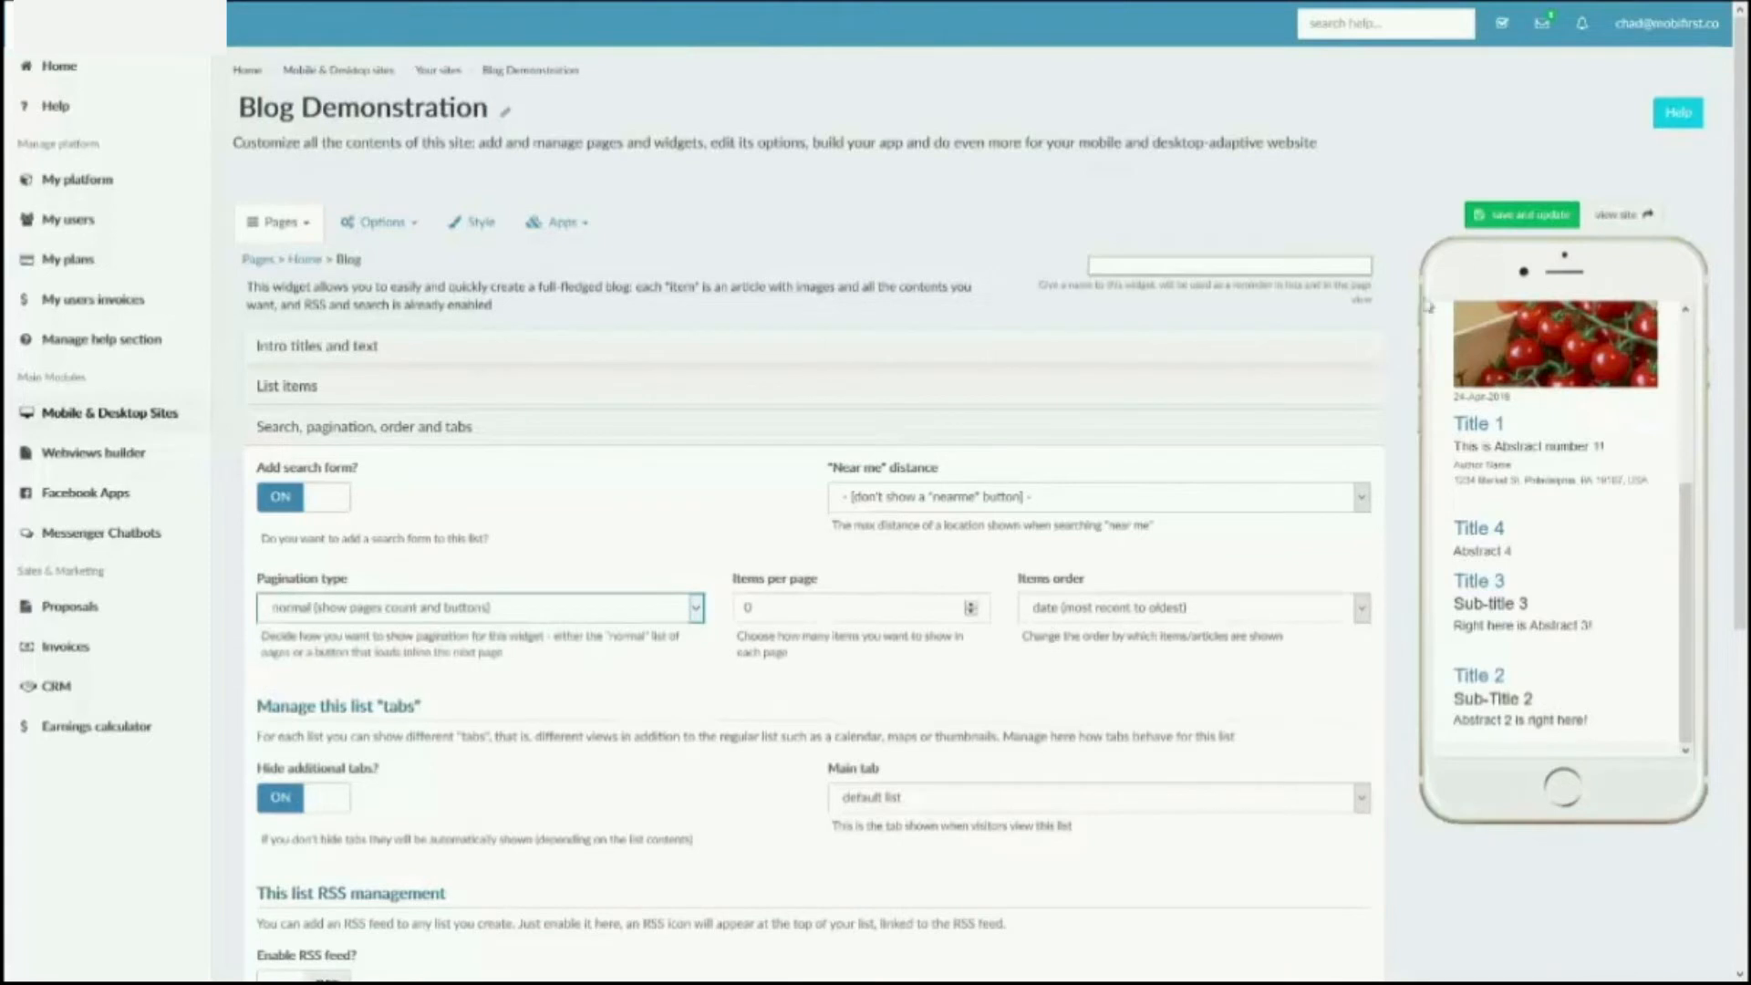
click(1503, 217)
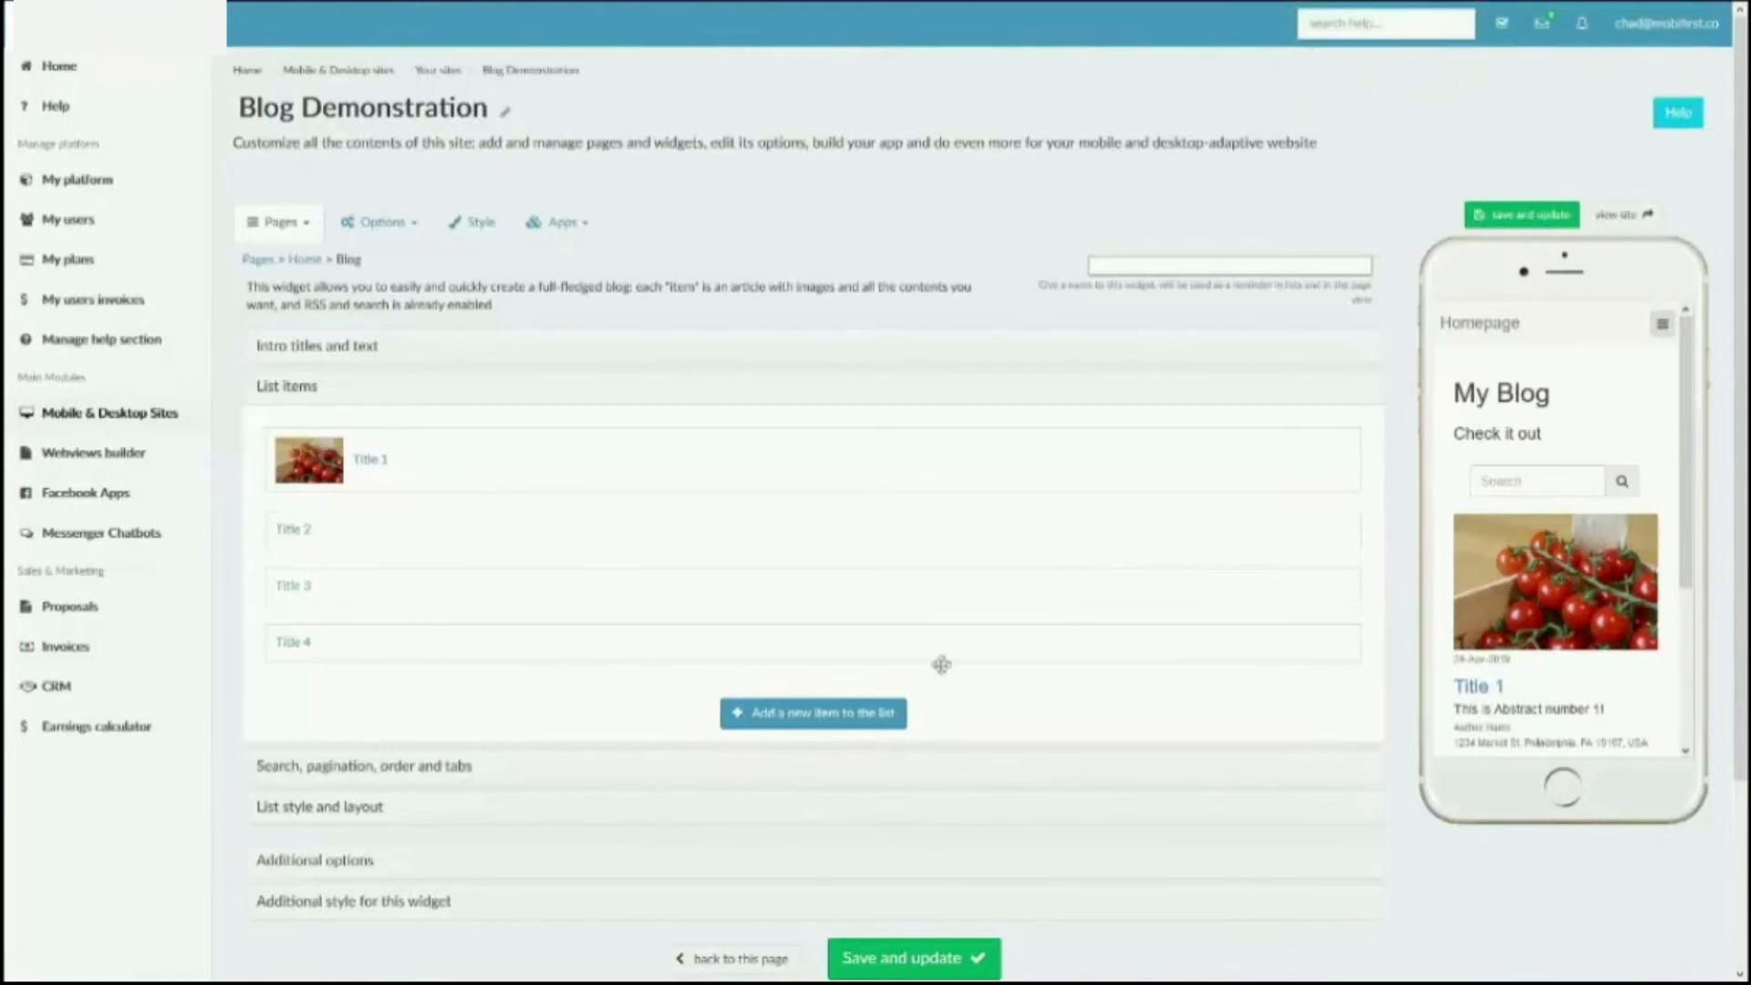
- Change the items order to default / manual list order and save and update the widget
click(438, 771)
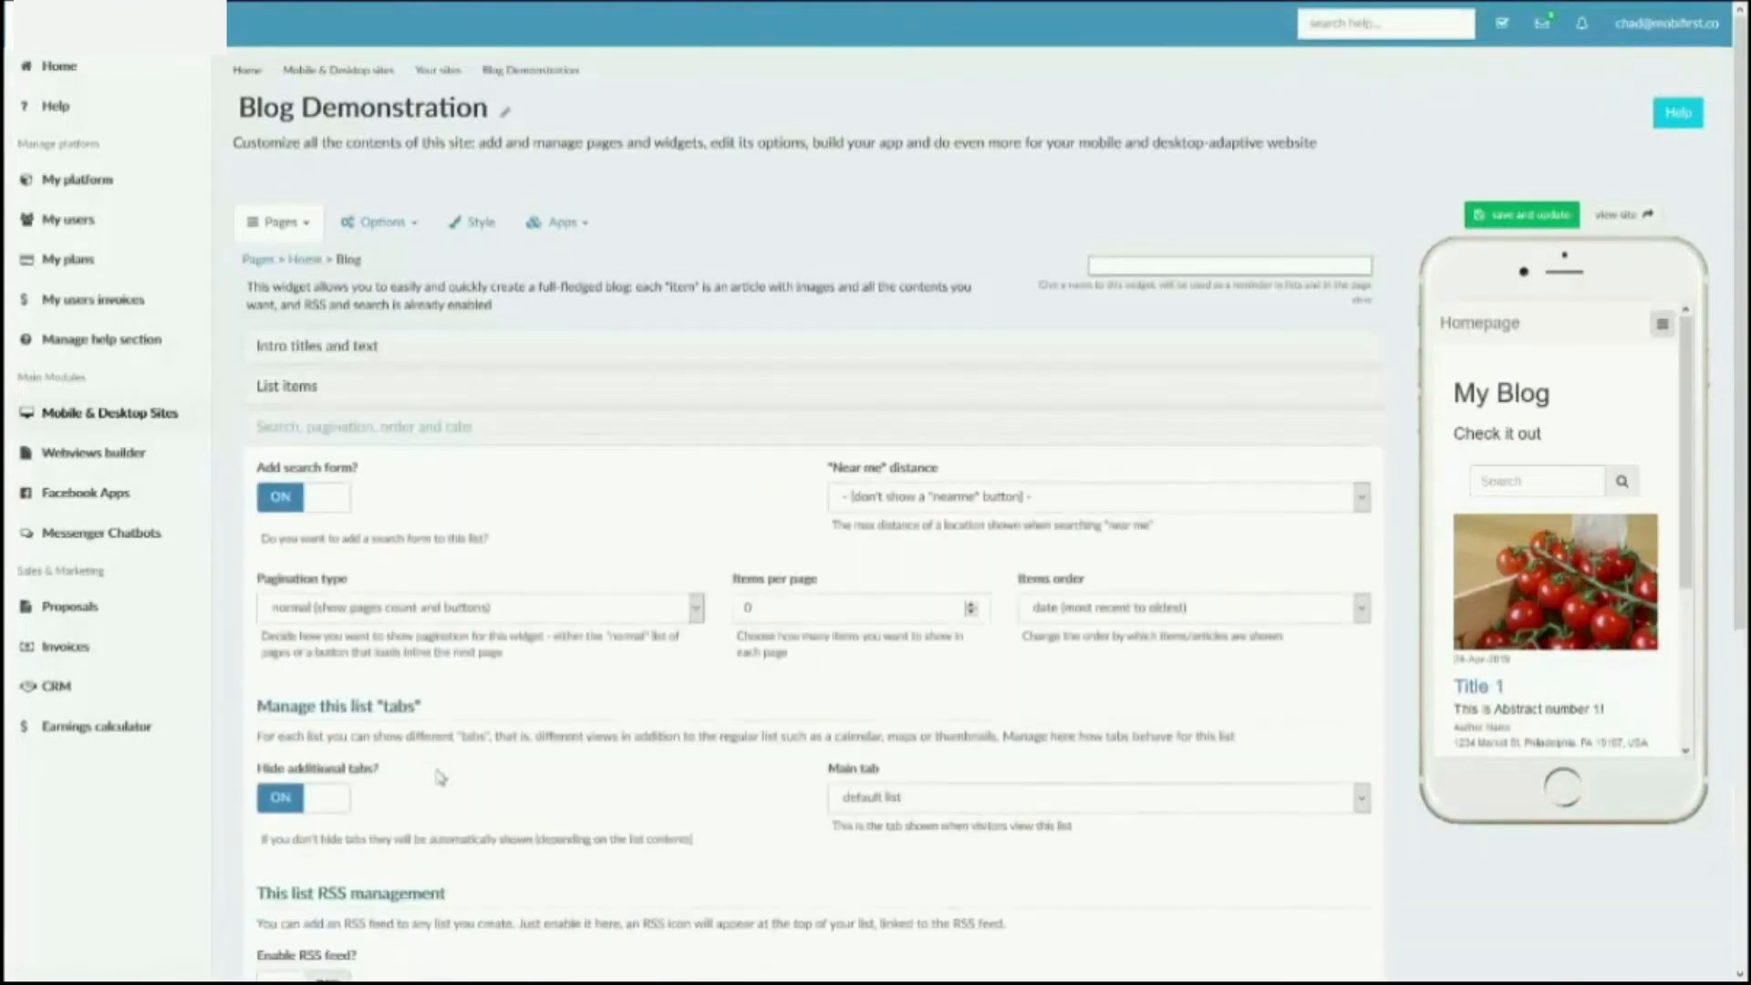
click(1122, 615)
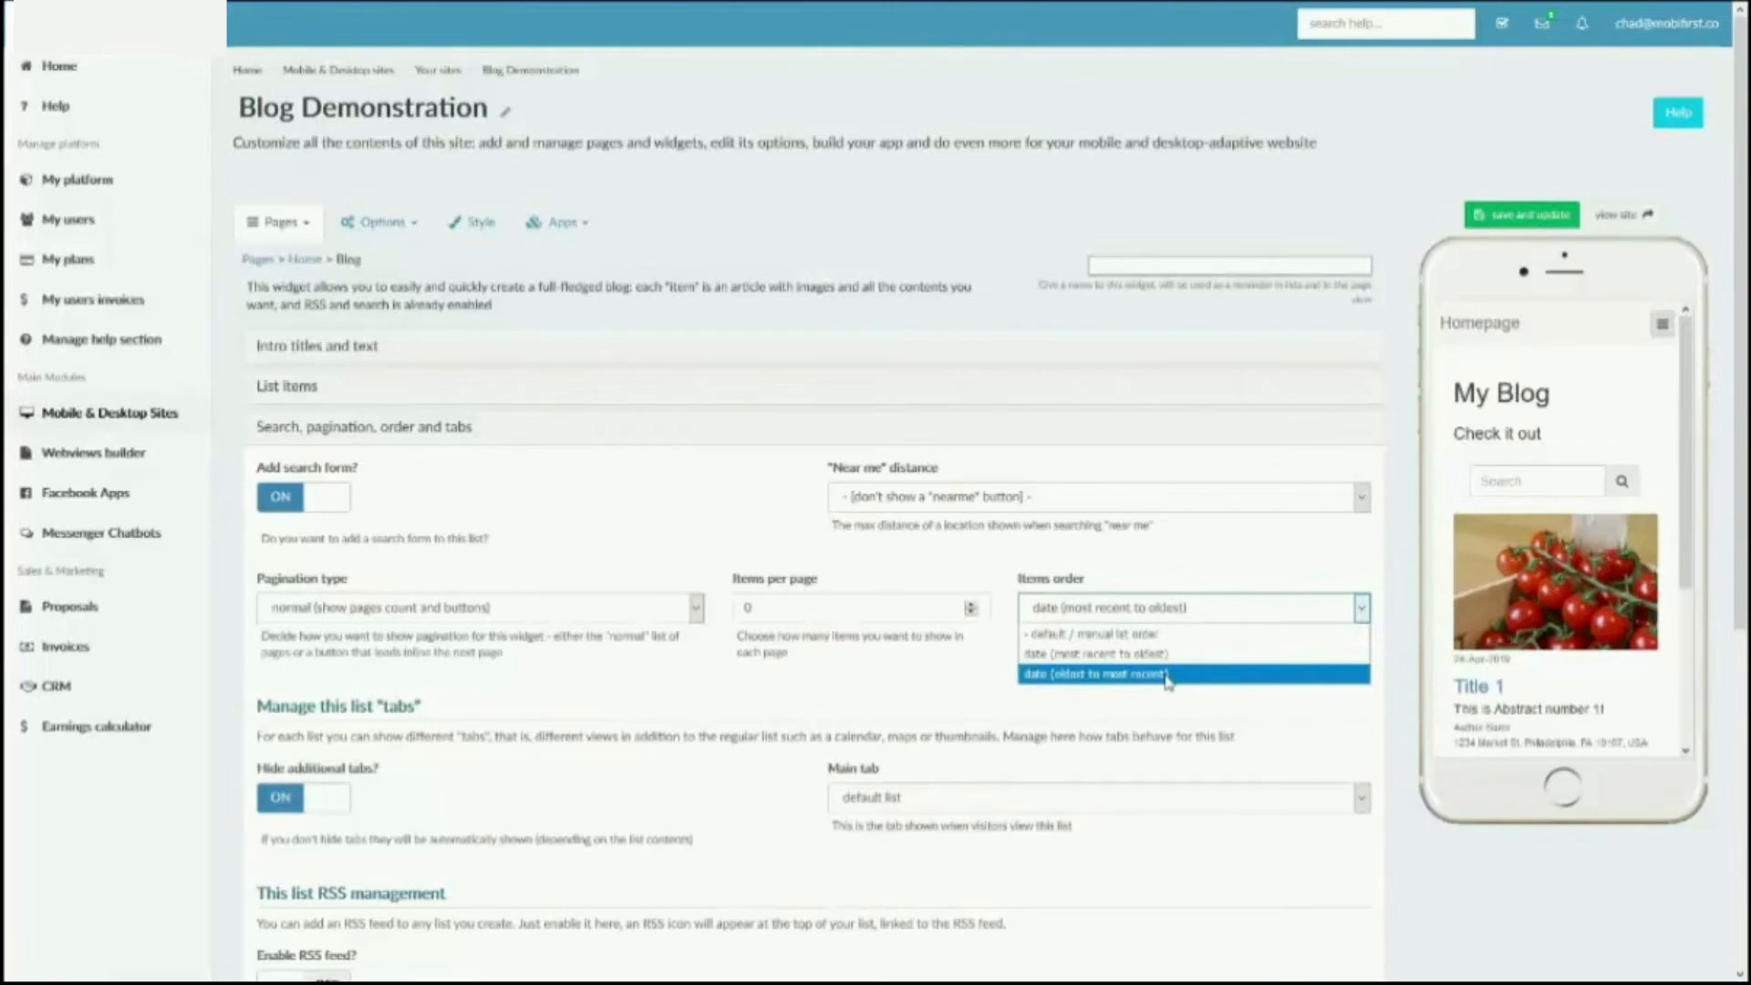
click(1134, 640)
click(1489, 224)
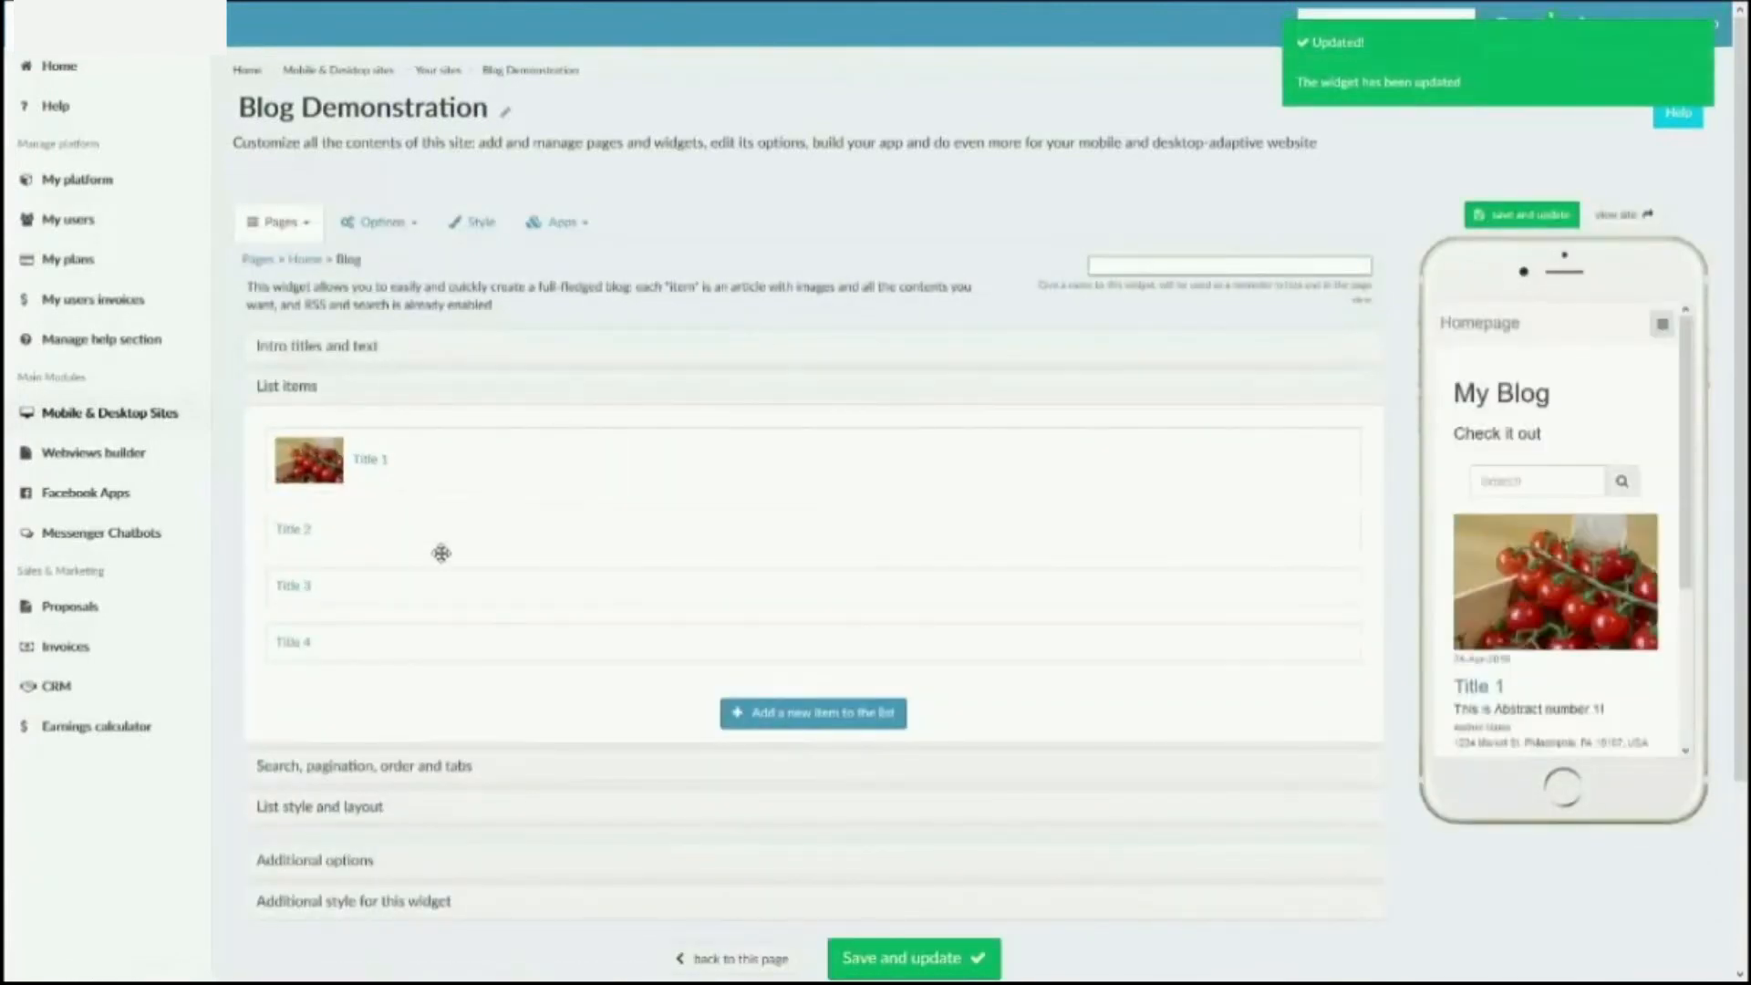
- Rearrange the list items into the order Title 4, Title 3, Title 2, Title 1
drag(321, 540, 329, 461)
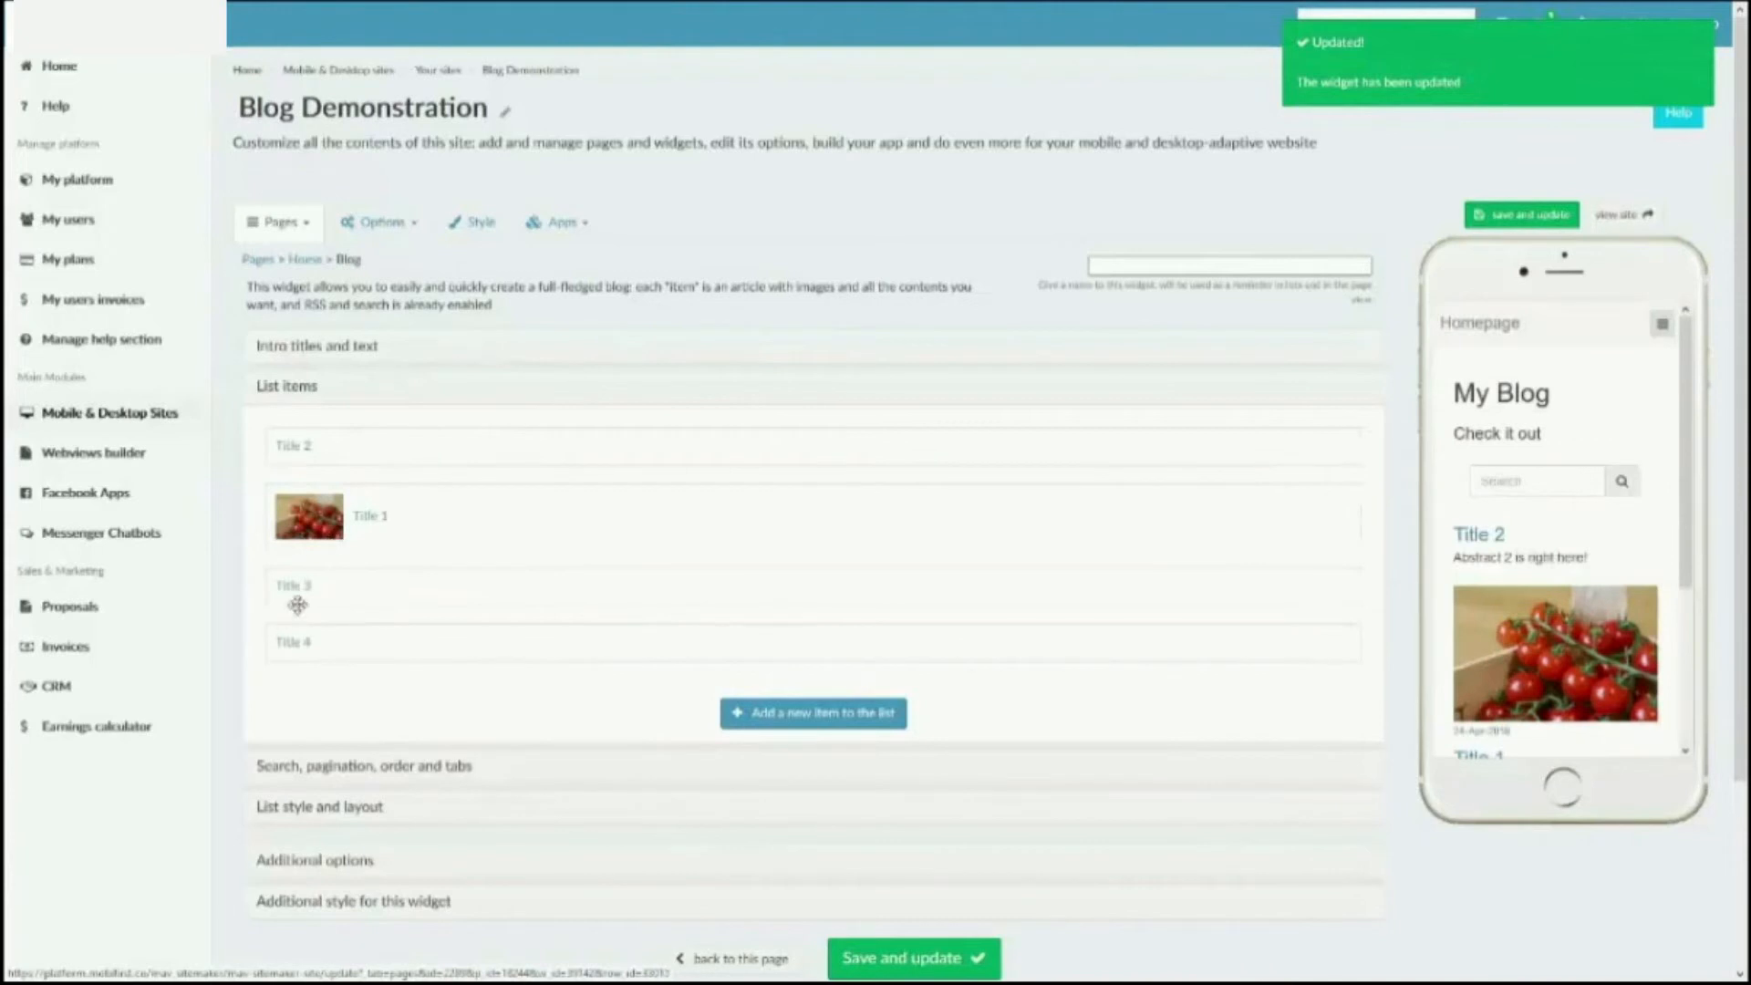
drag(297, 602, 317, 426)
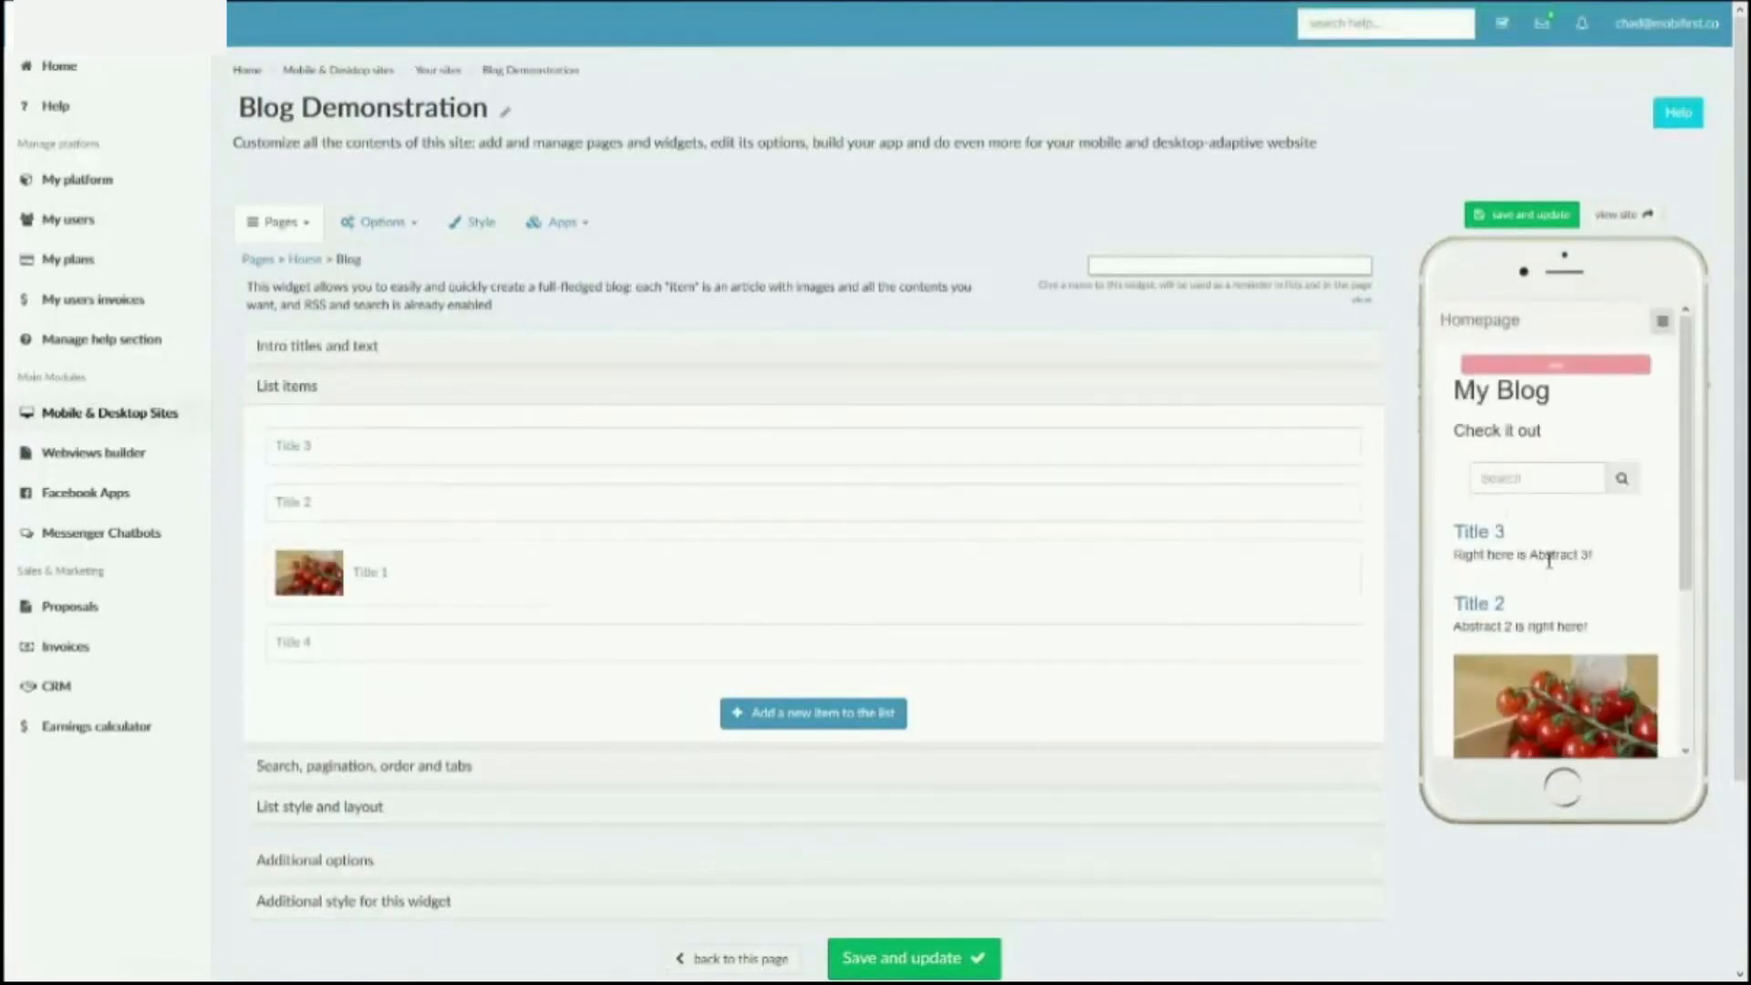
scroll(1548, 560, down, 3)
drag(470, 643, 414, 435)
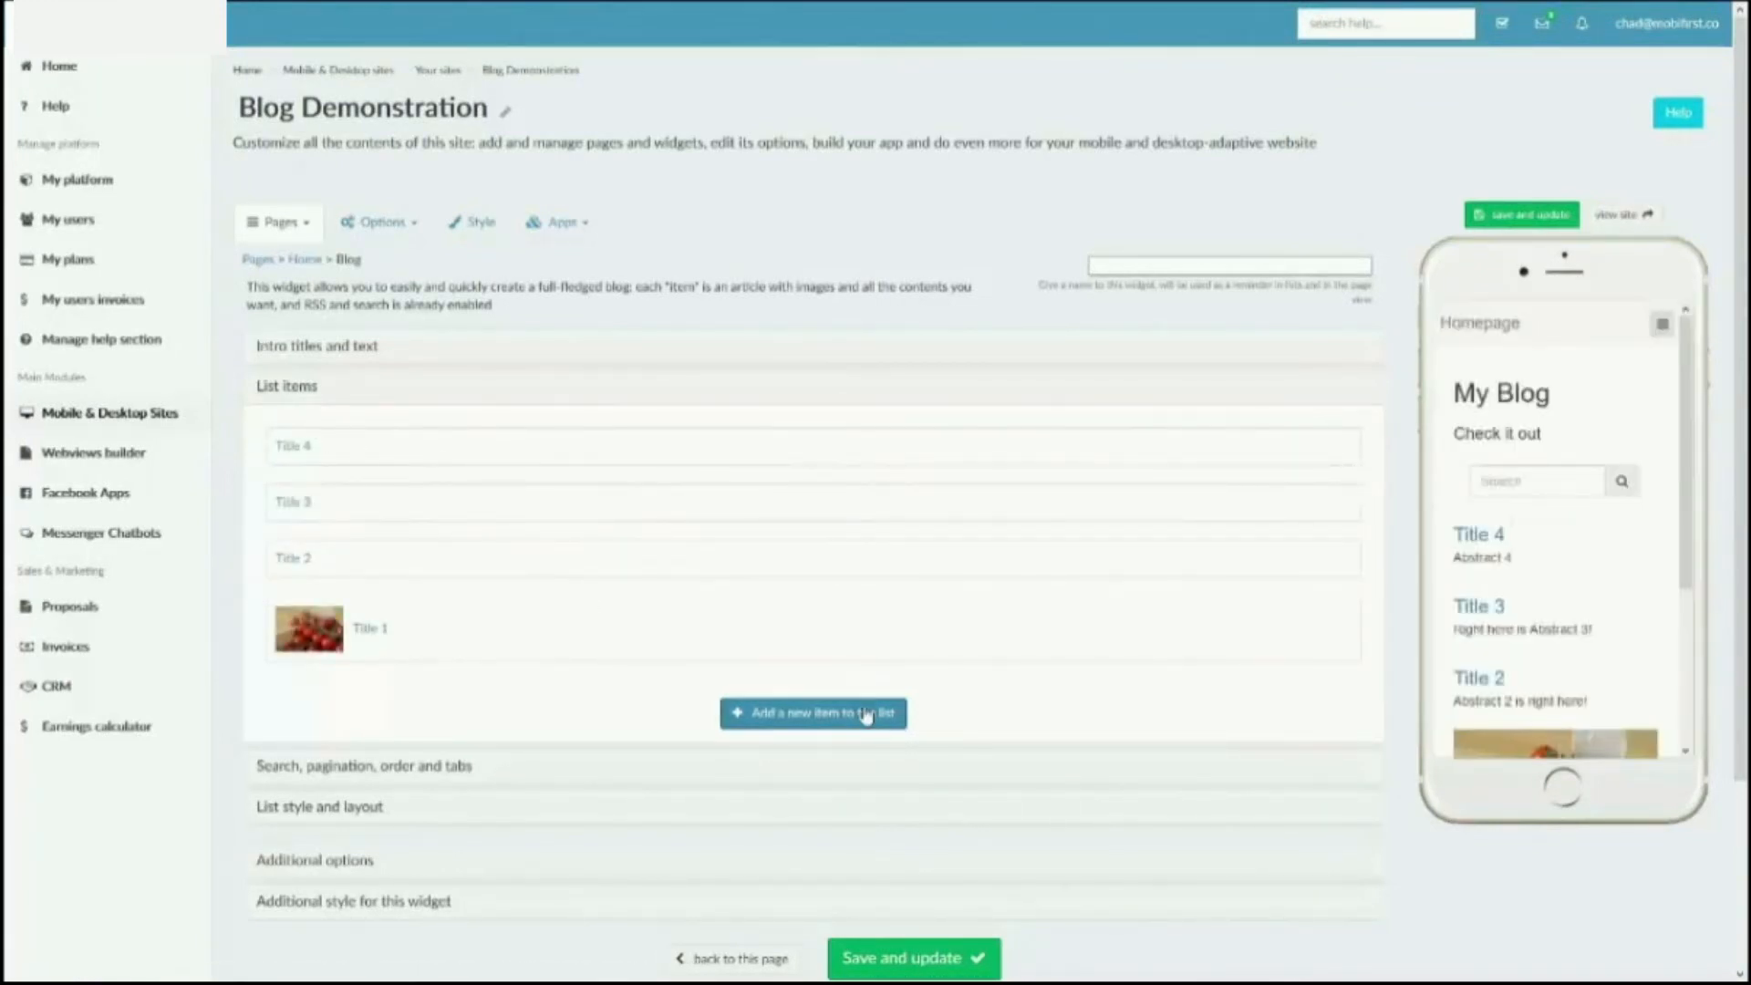
- Examine the RSS feed option in the list's search, pagination, order and tabs settings
scroll(528, 563, down, 1)
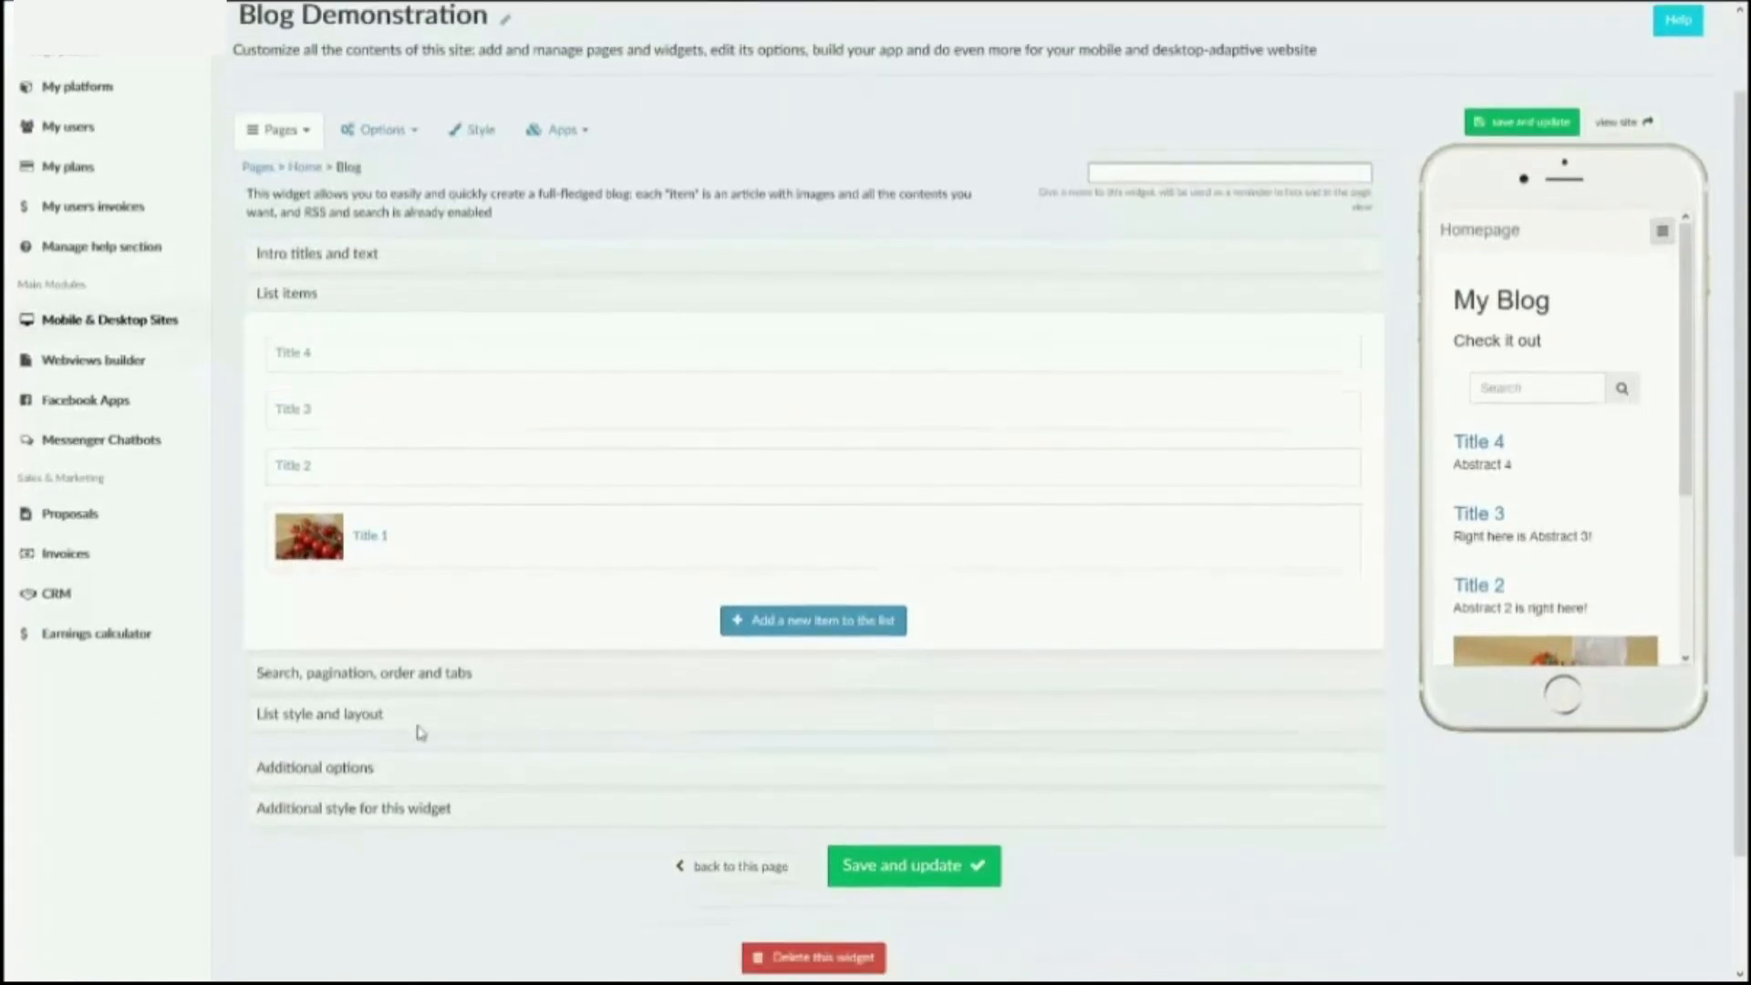
click(386, 675)
scroll(388, 673, down, 2)
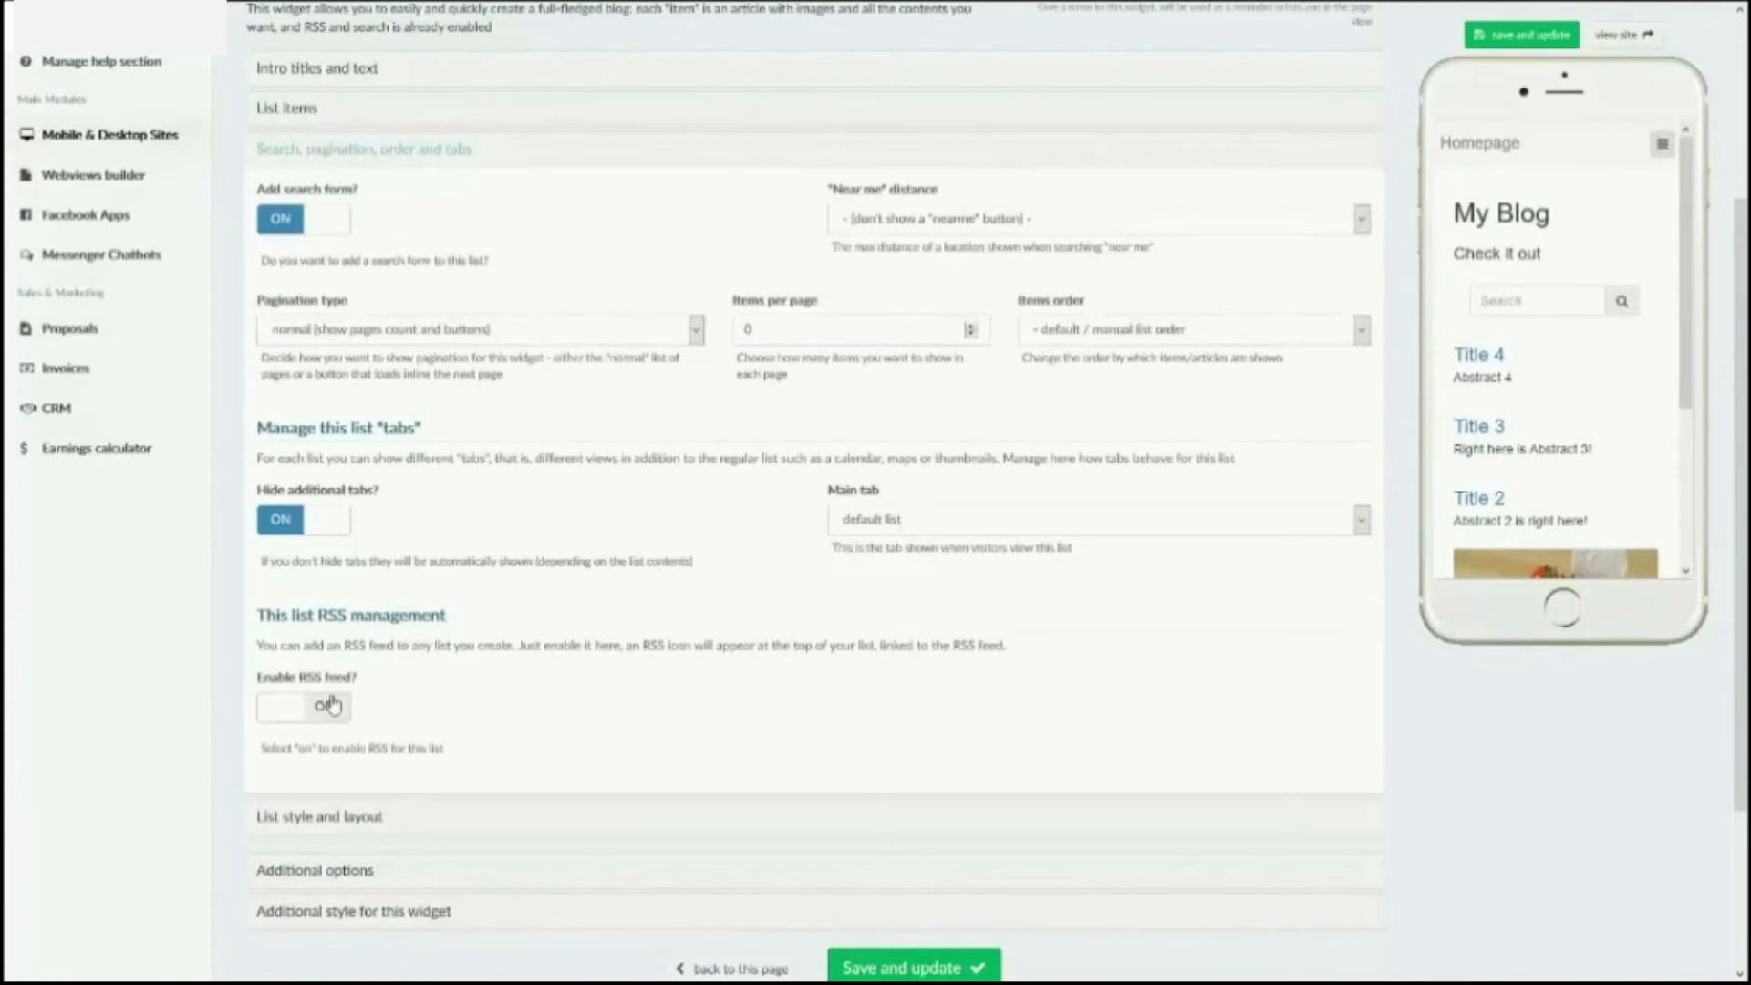
- Set each blog item to open in modal in the list style and layout settings, and look over the previewed posts
click(352, 816)
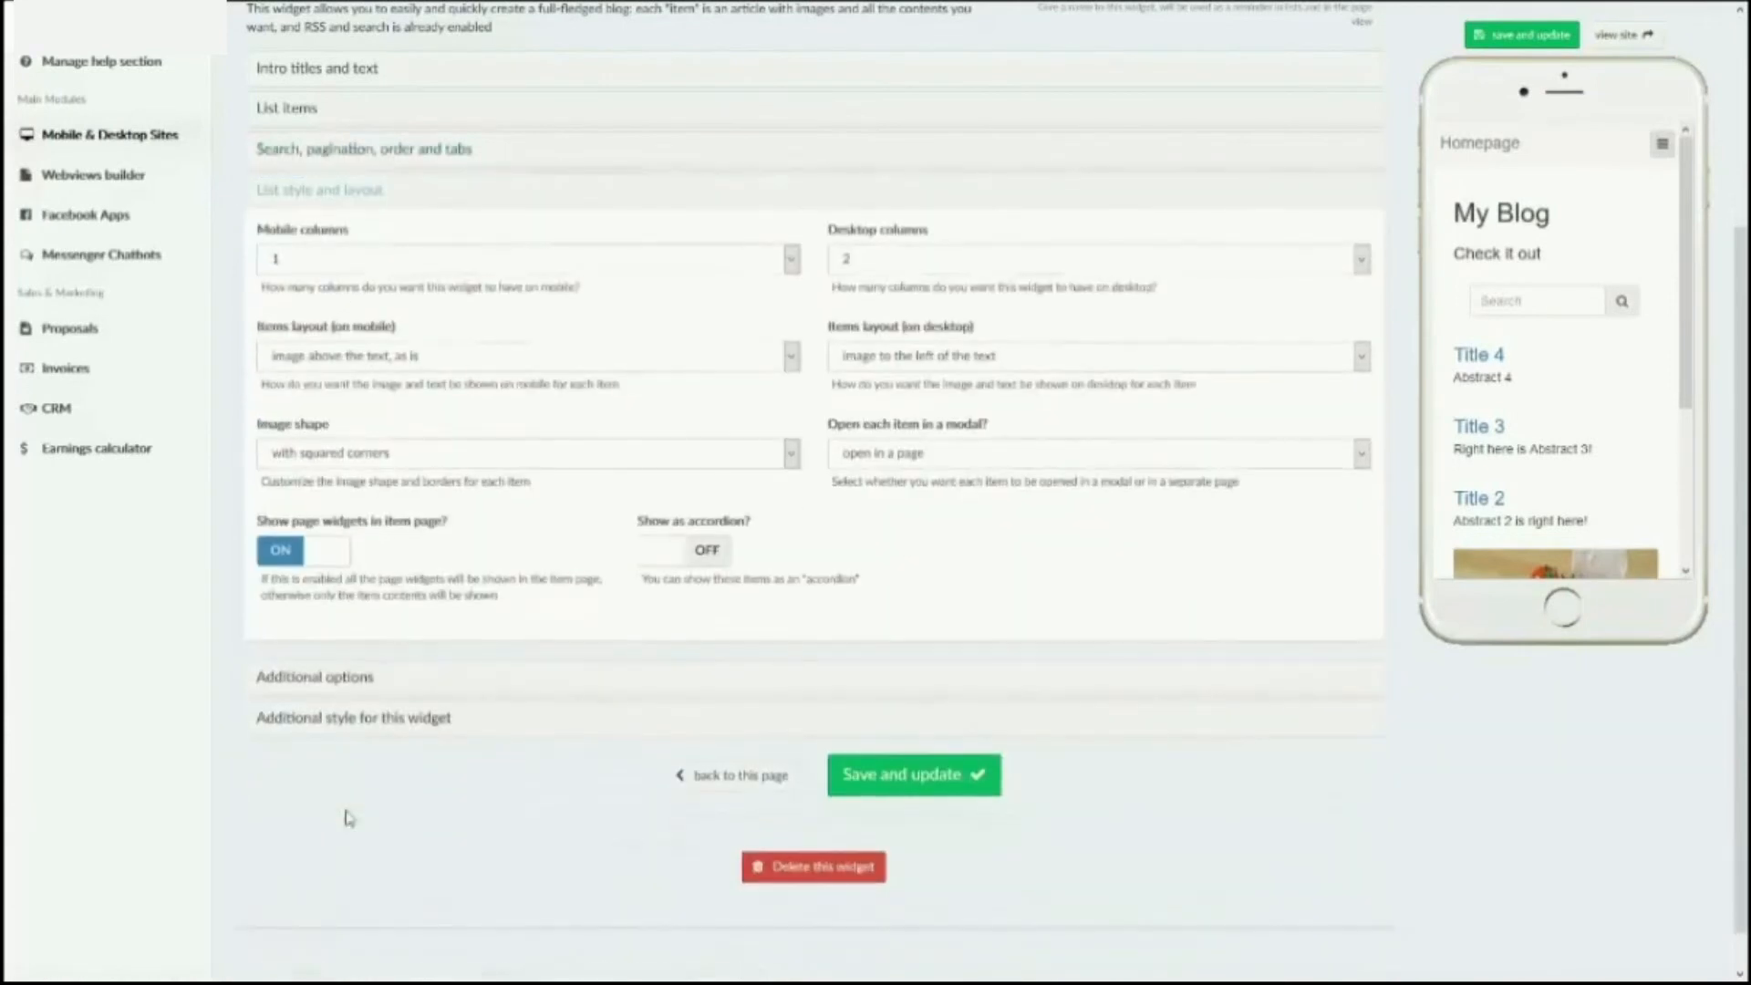
scroll(1598, 374, down, 3)
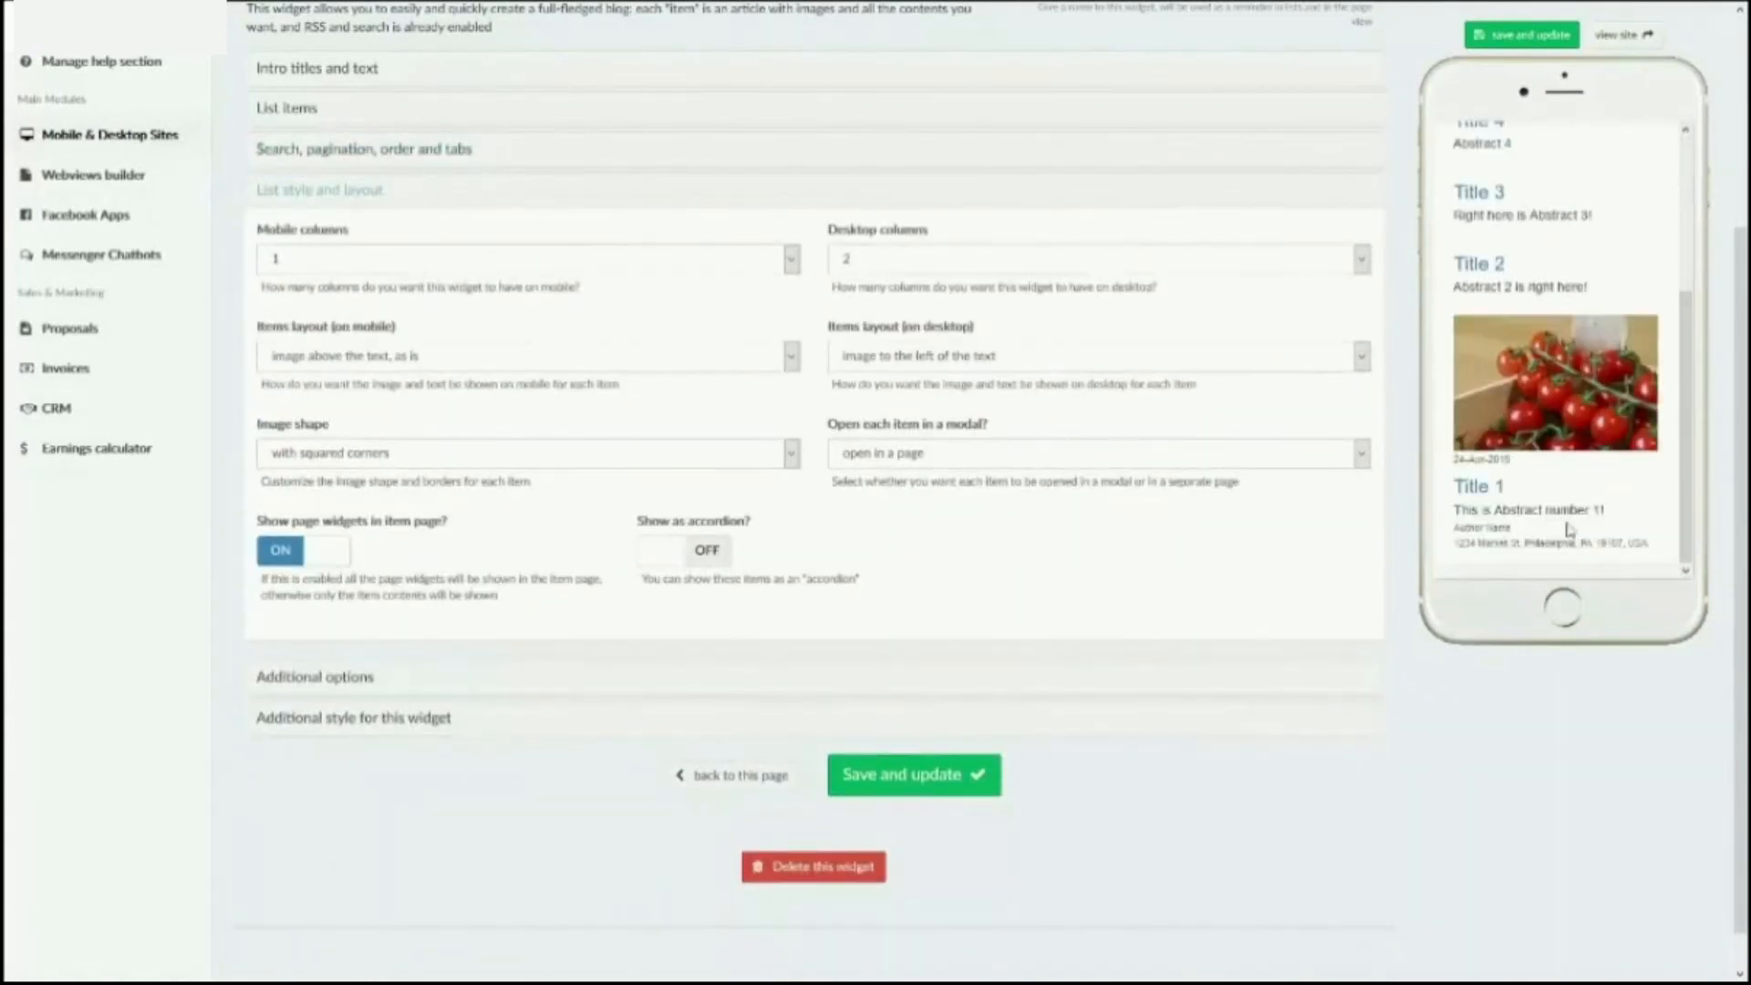
scroll(1568, 529, up, 3)
scroll(1551, 511, down, 3)
scroll(1548, 506, up, 3)
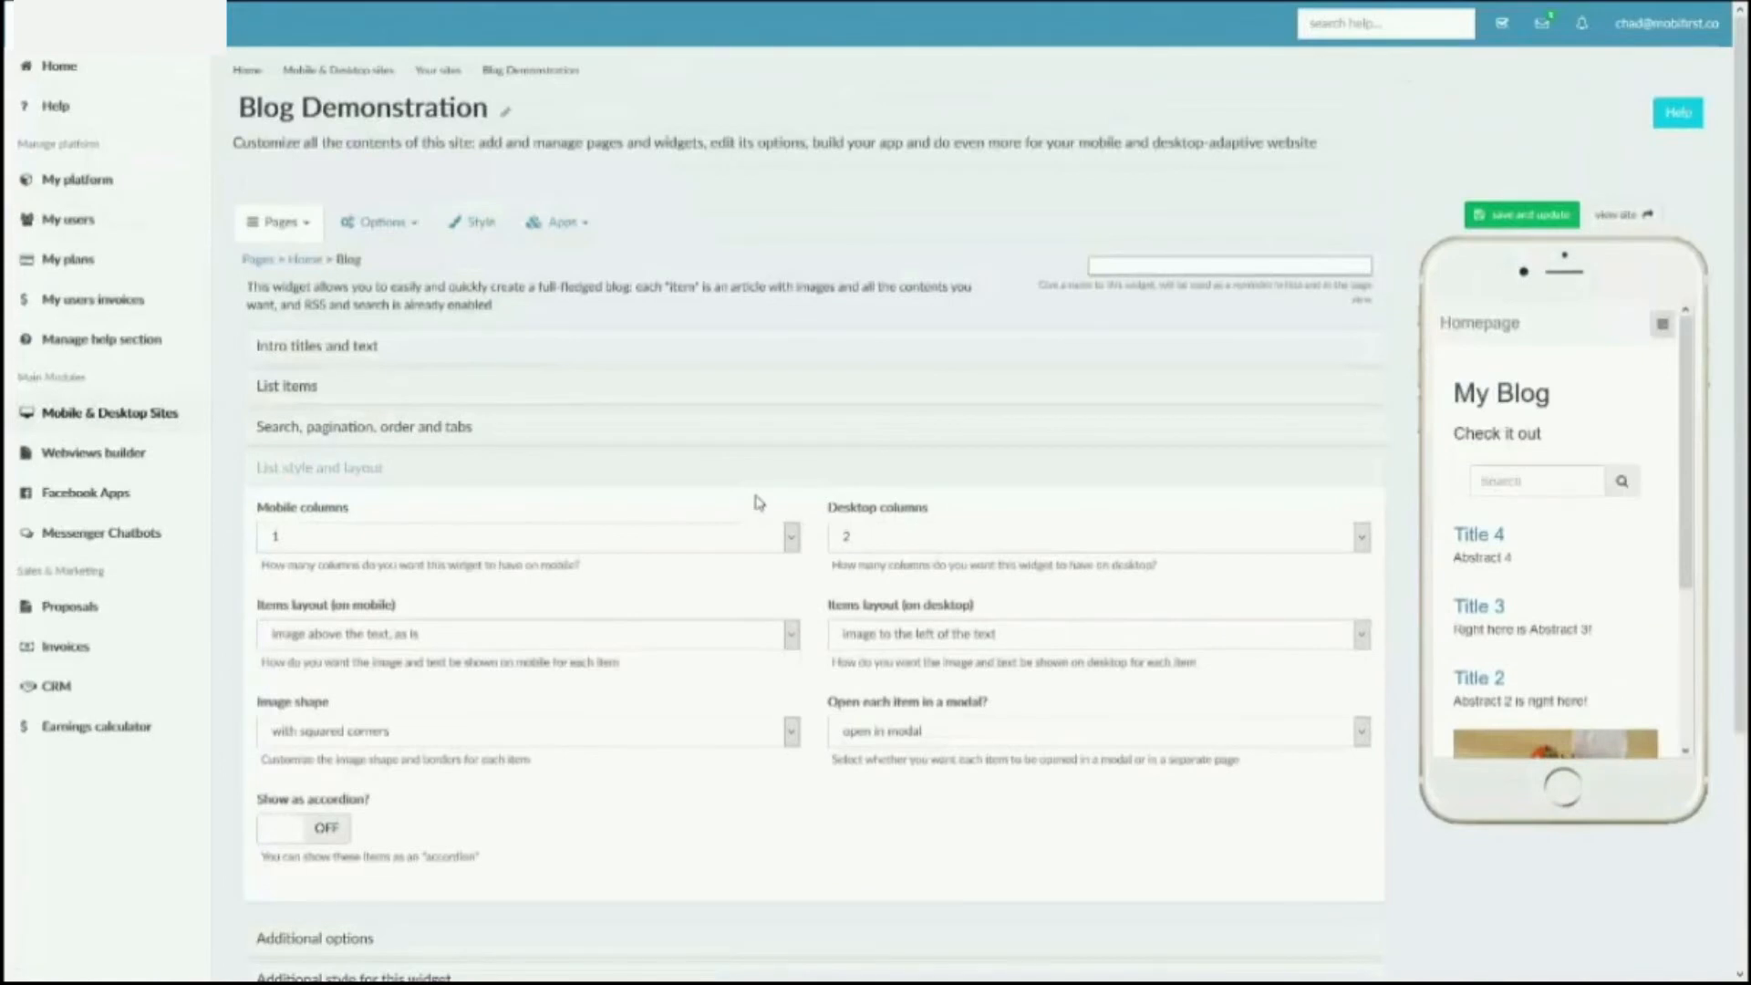
scroll(1506, 544, down, 3)
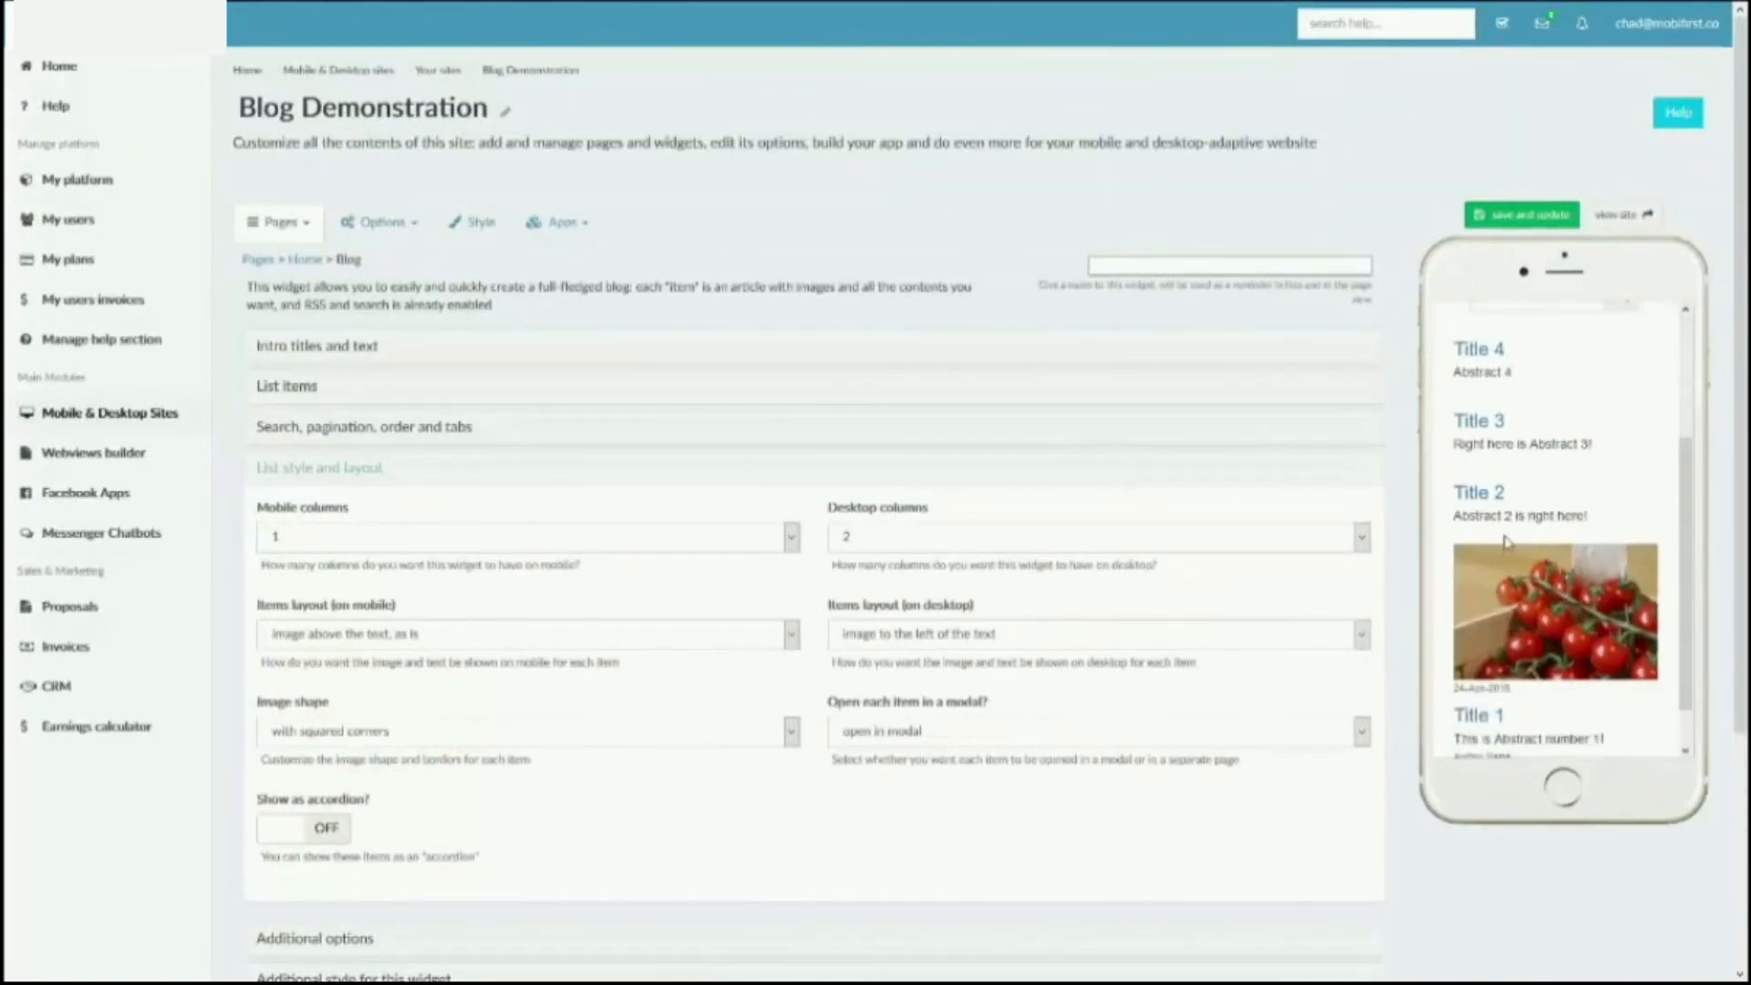
- View the blog site fullscreen to check its desktop layout, and return to the widget editor
scroll(1506, 544, up, 2)
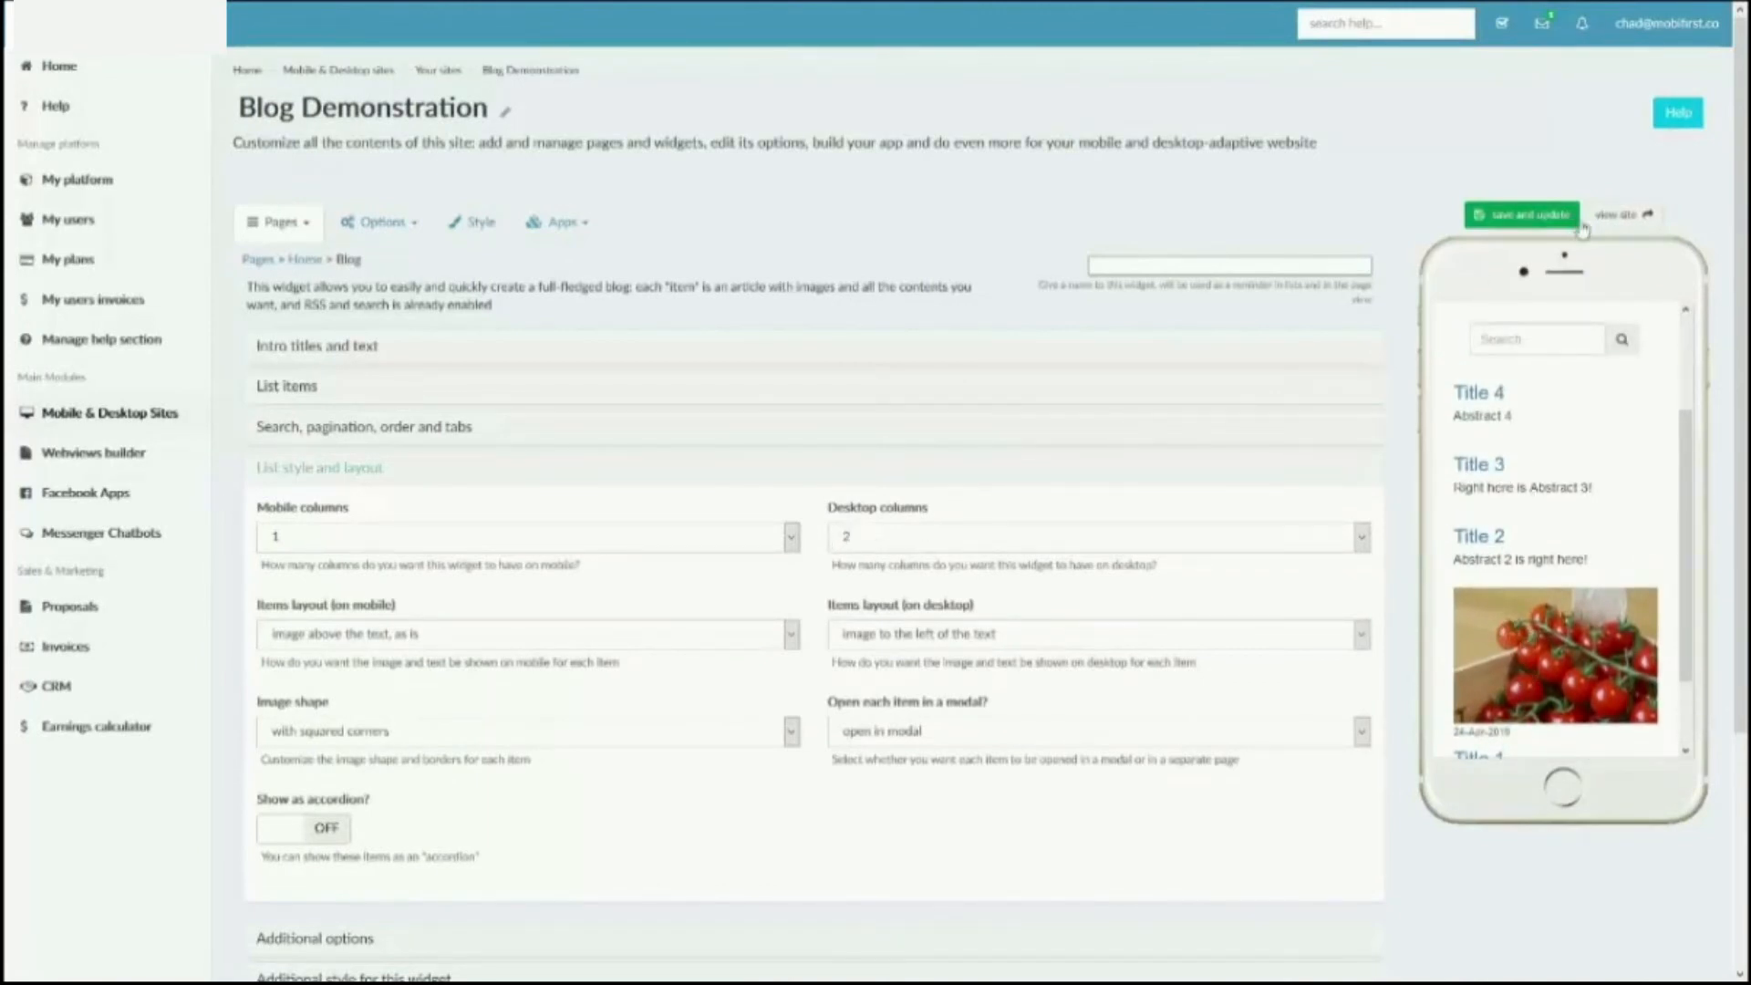
click(1617, 216)
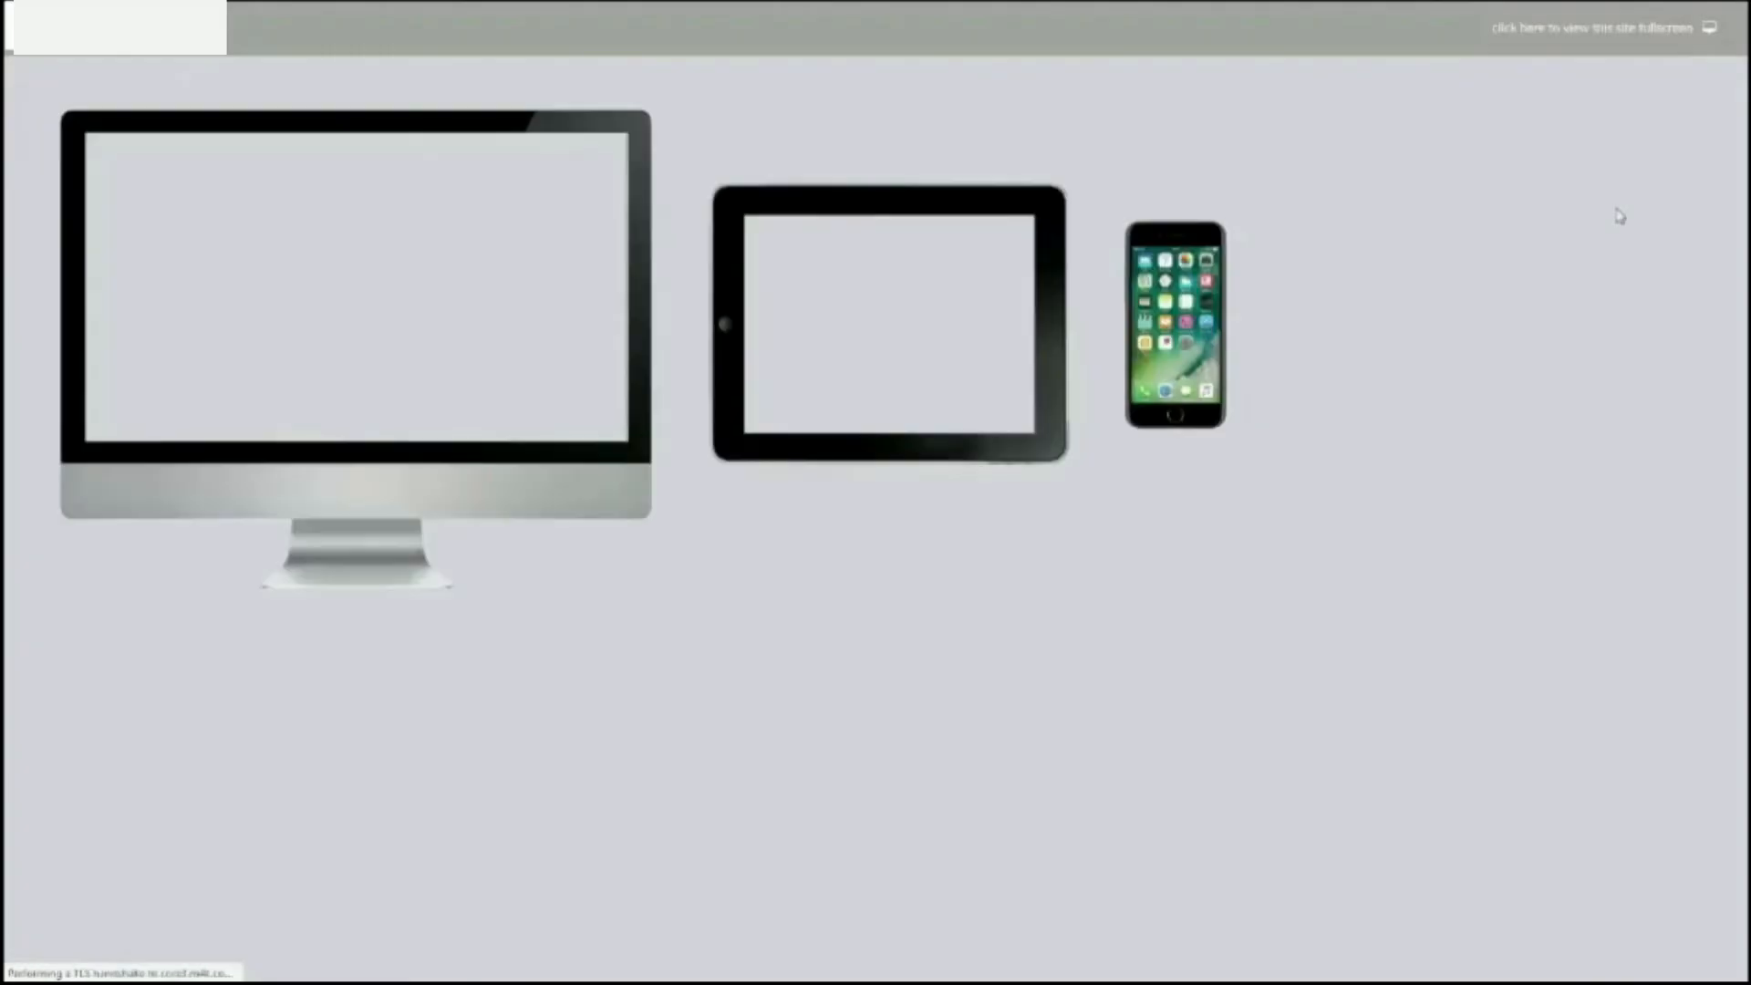
click(1578, 34)
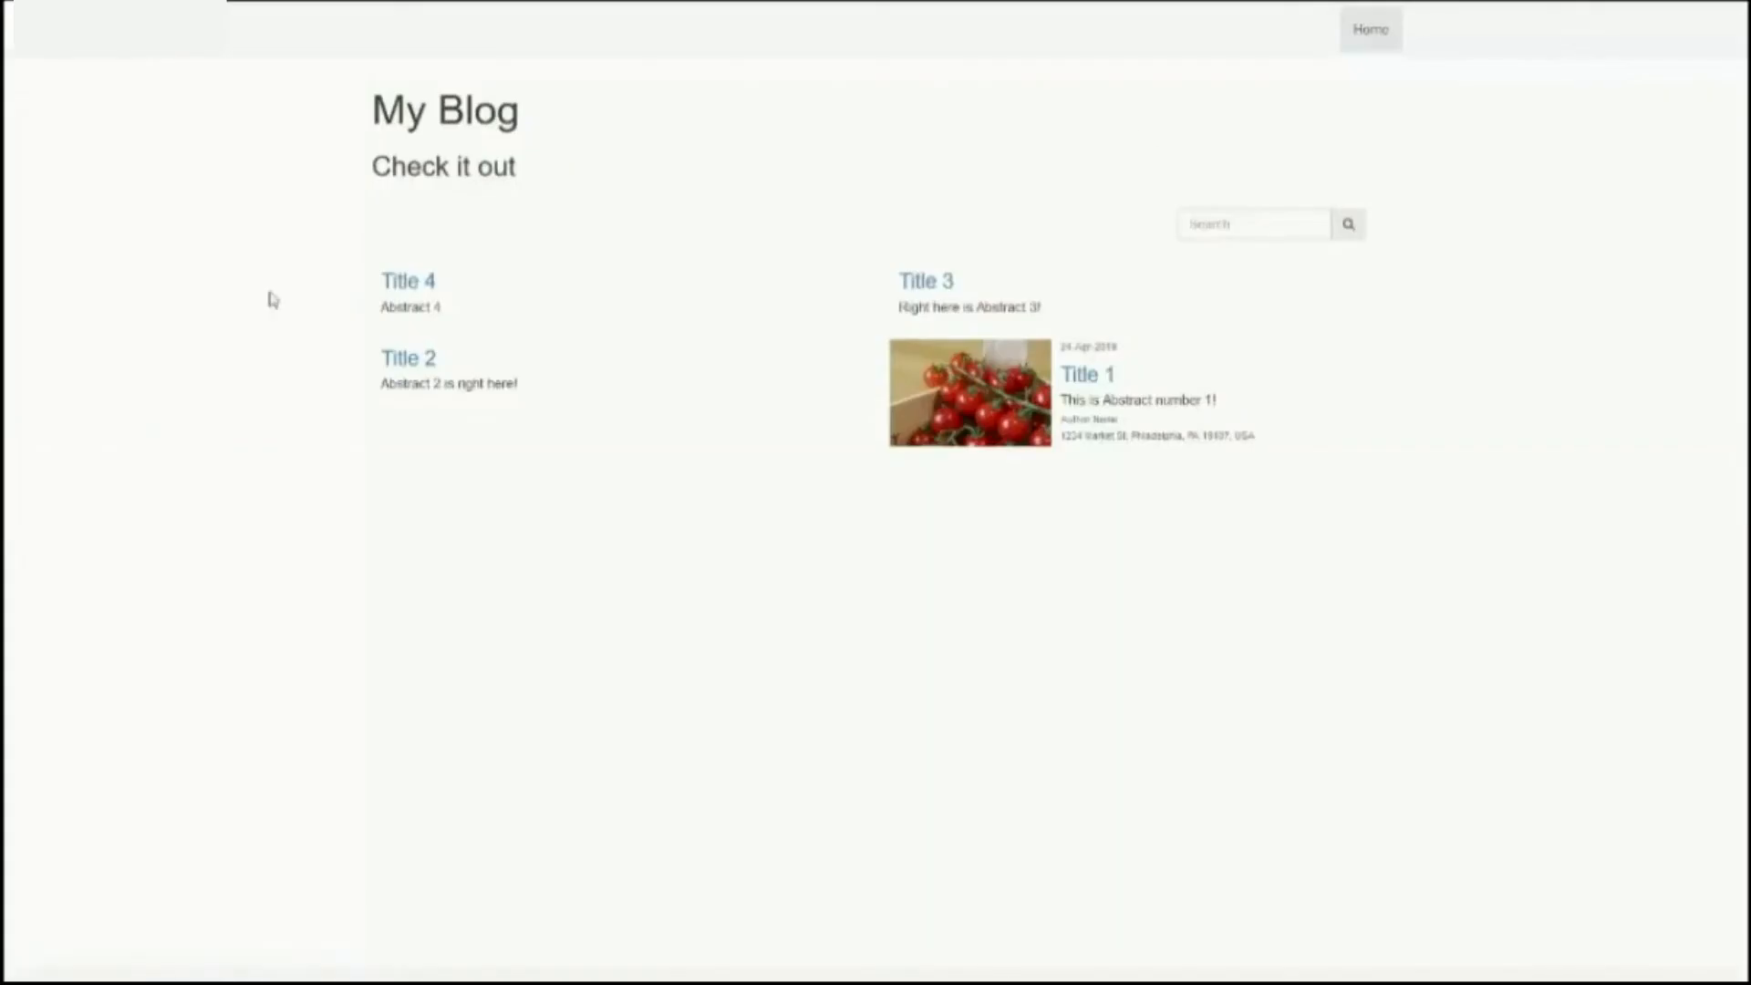
click(119, 12)
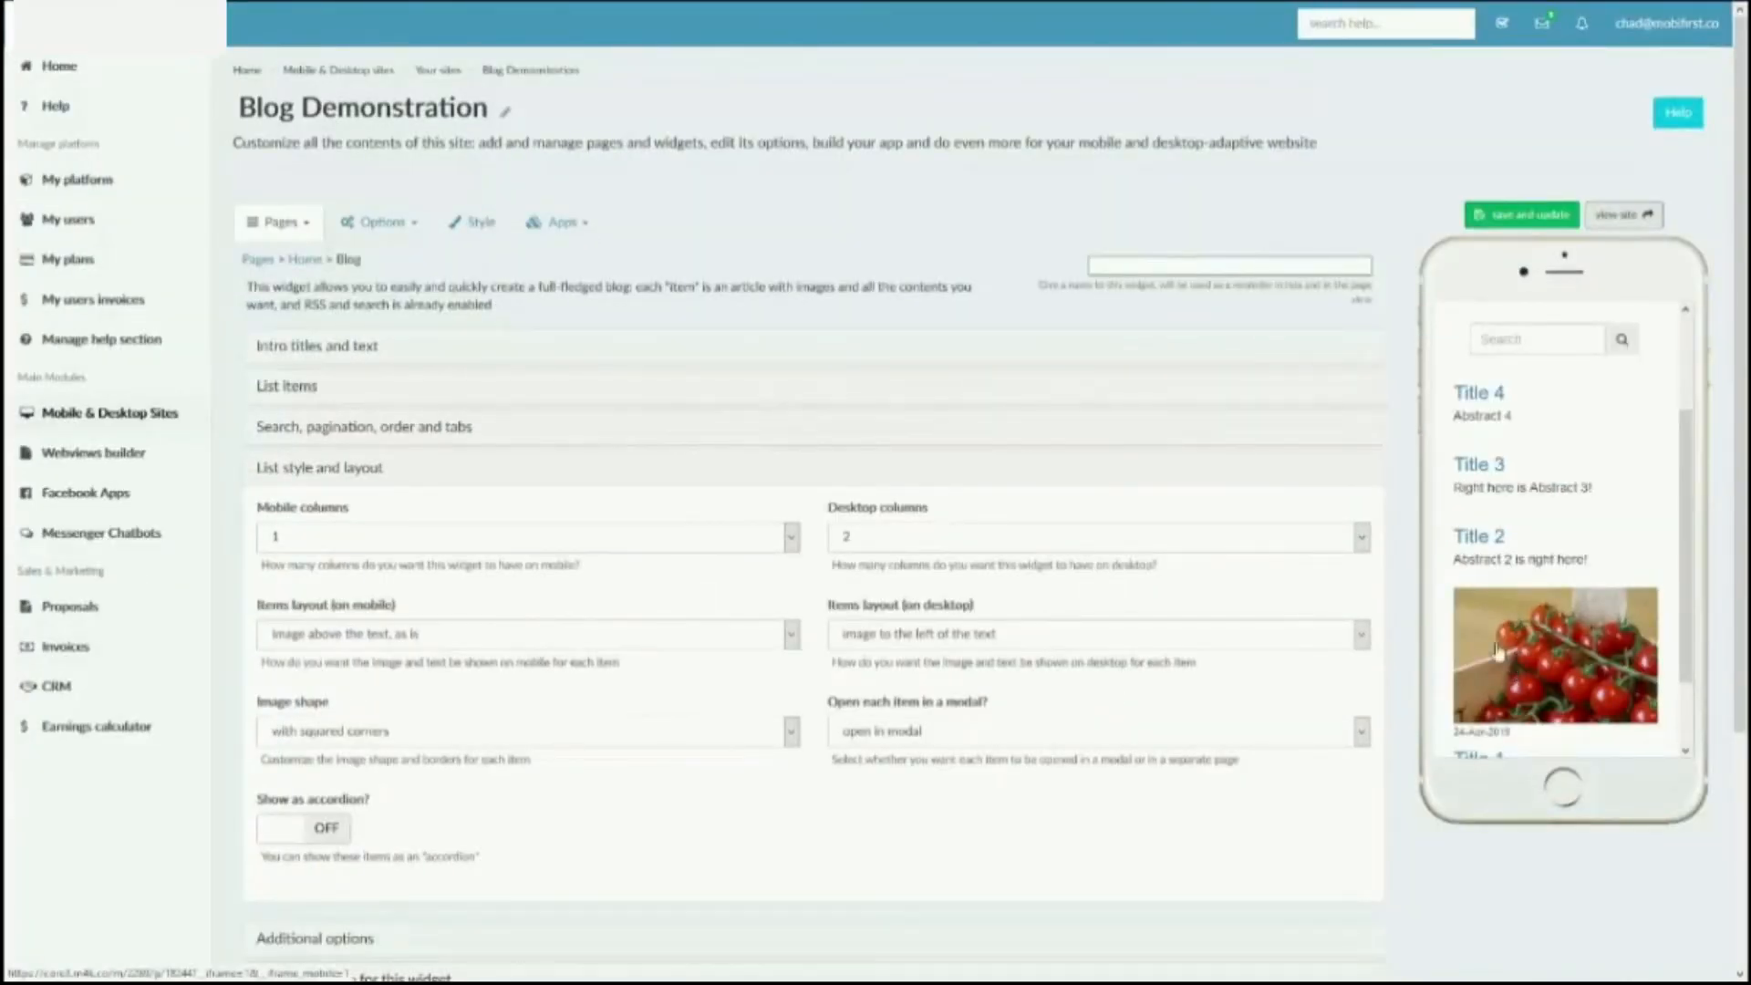
- Set mobile columns to 2 and desktop columns to 3, save and update the widget, and reload the fullscreen site
click(714, 538)
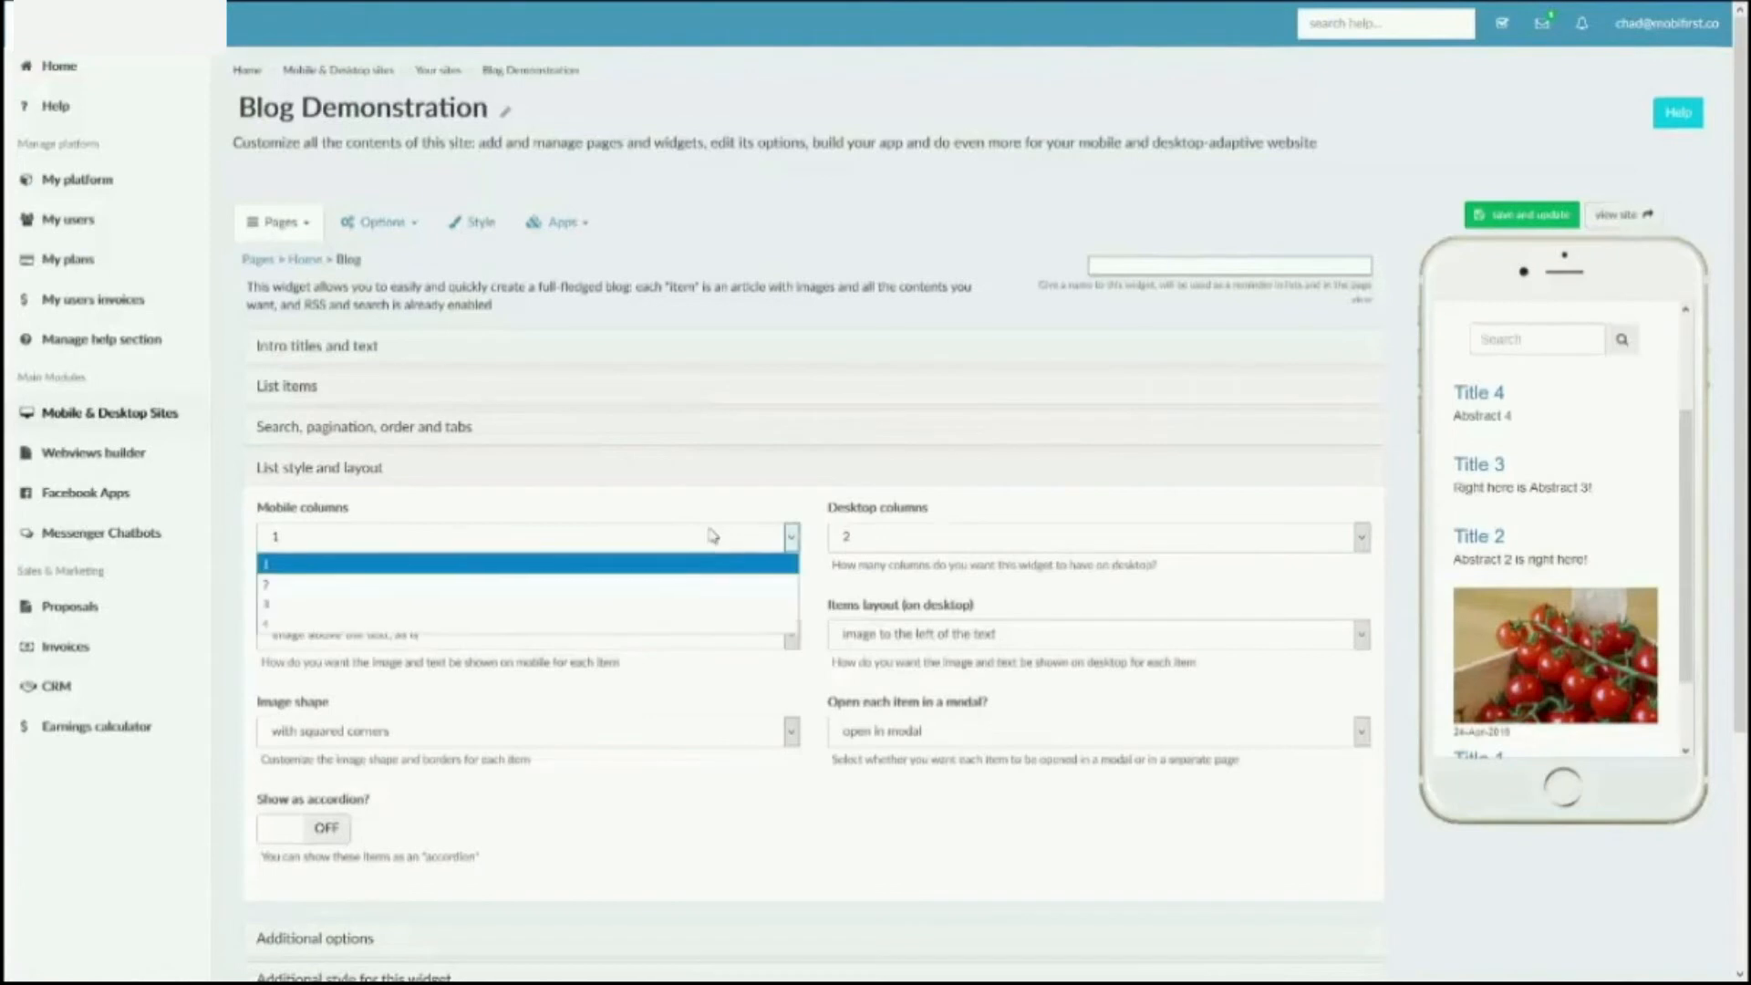
click(591, 587)
click(896, 540)
click(909, 585)
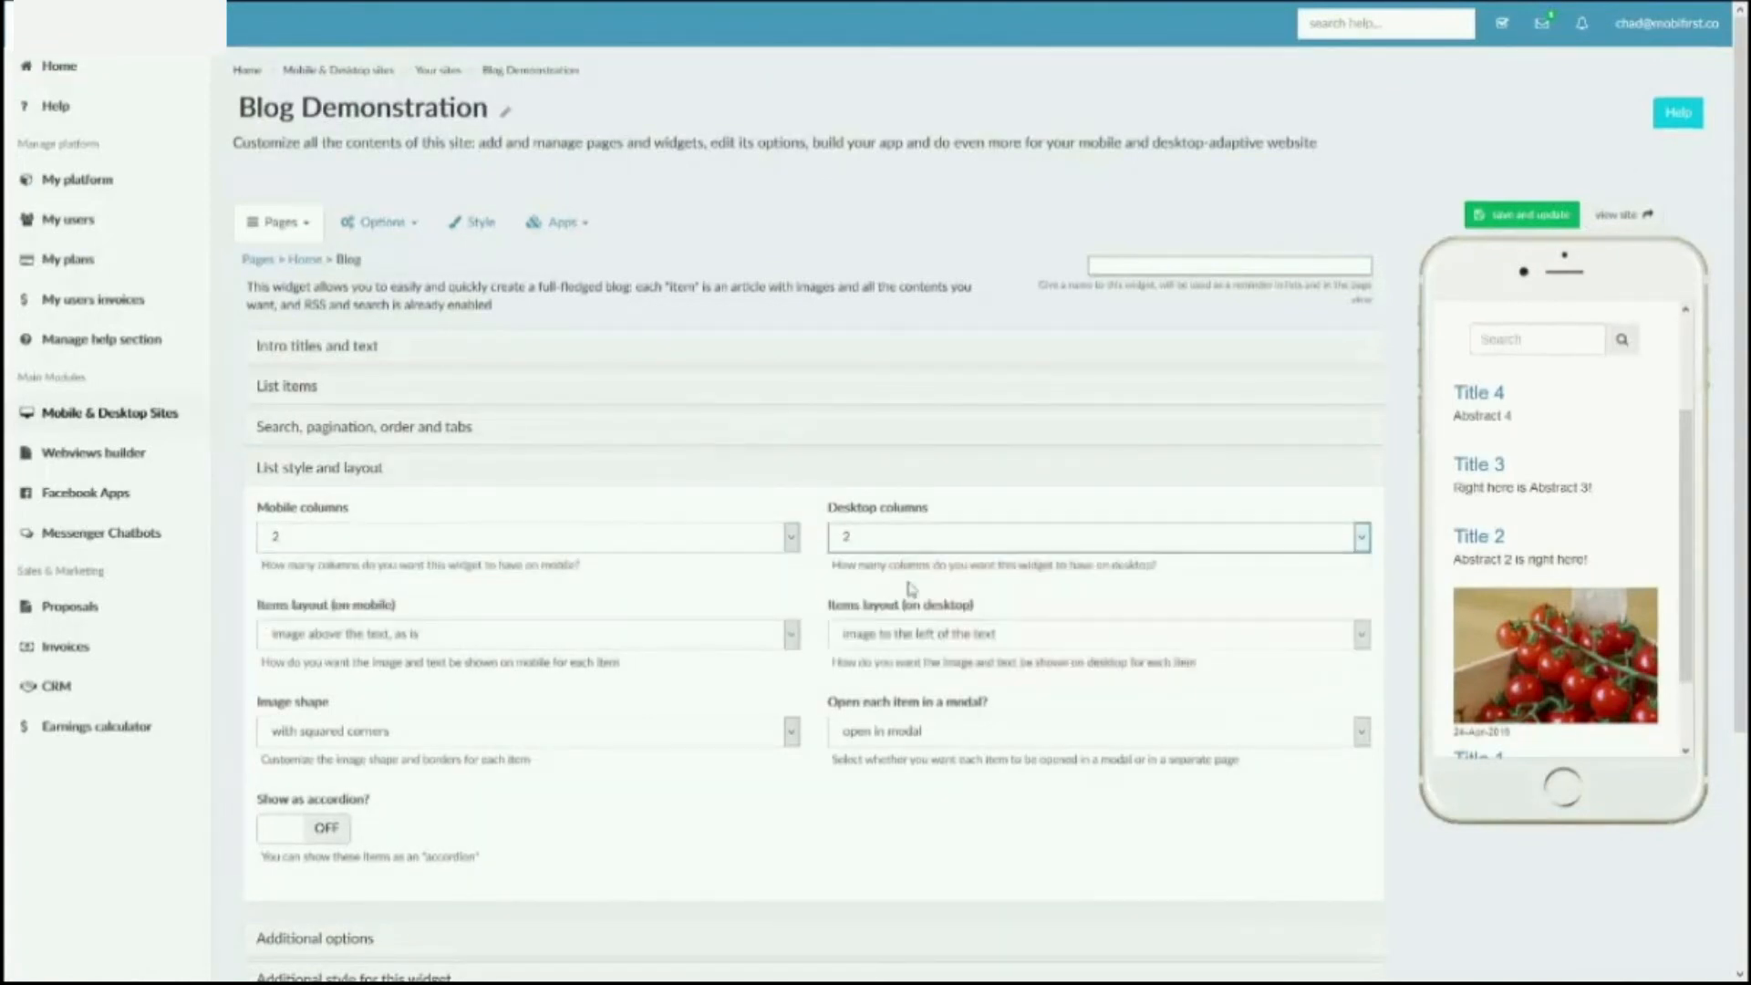
click(1502, 226)
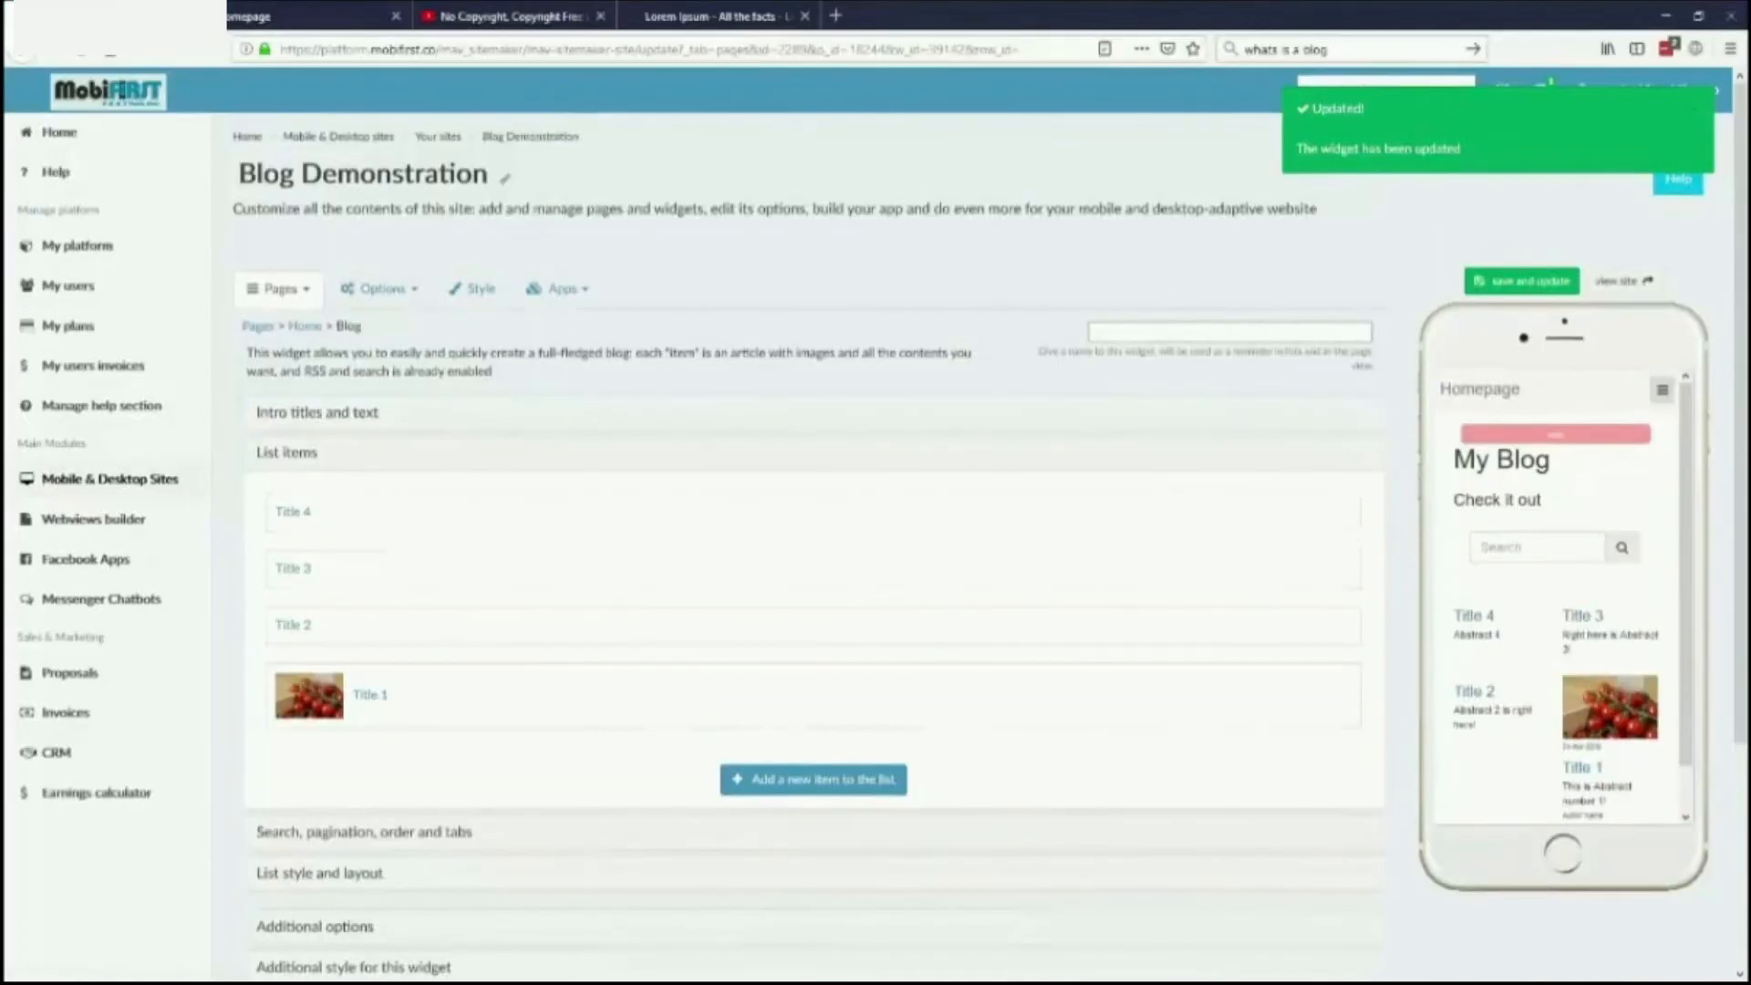
click(237, 11)
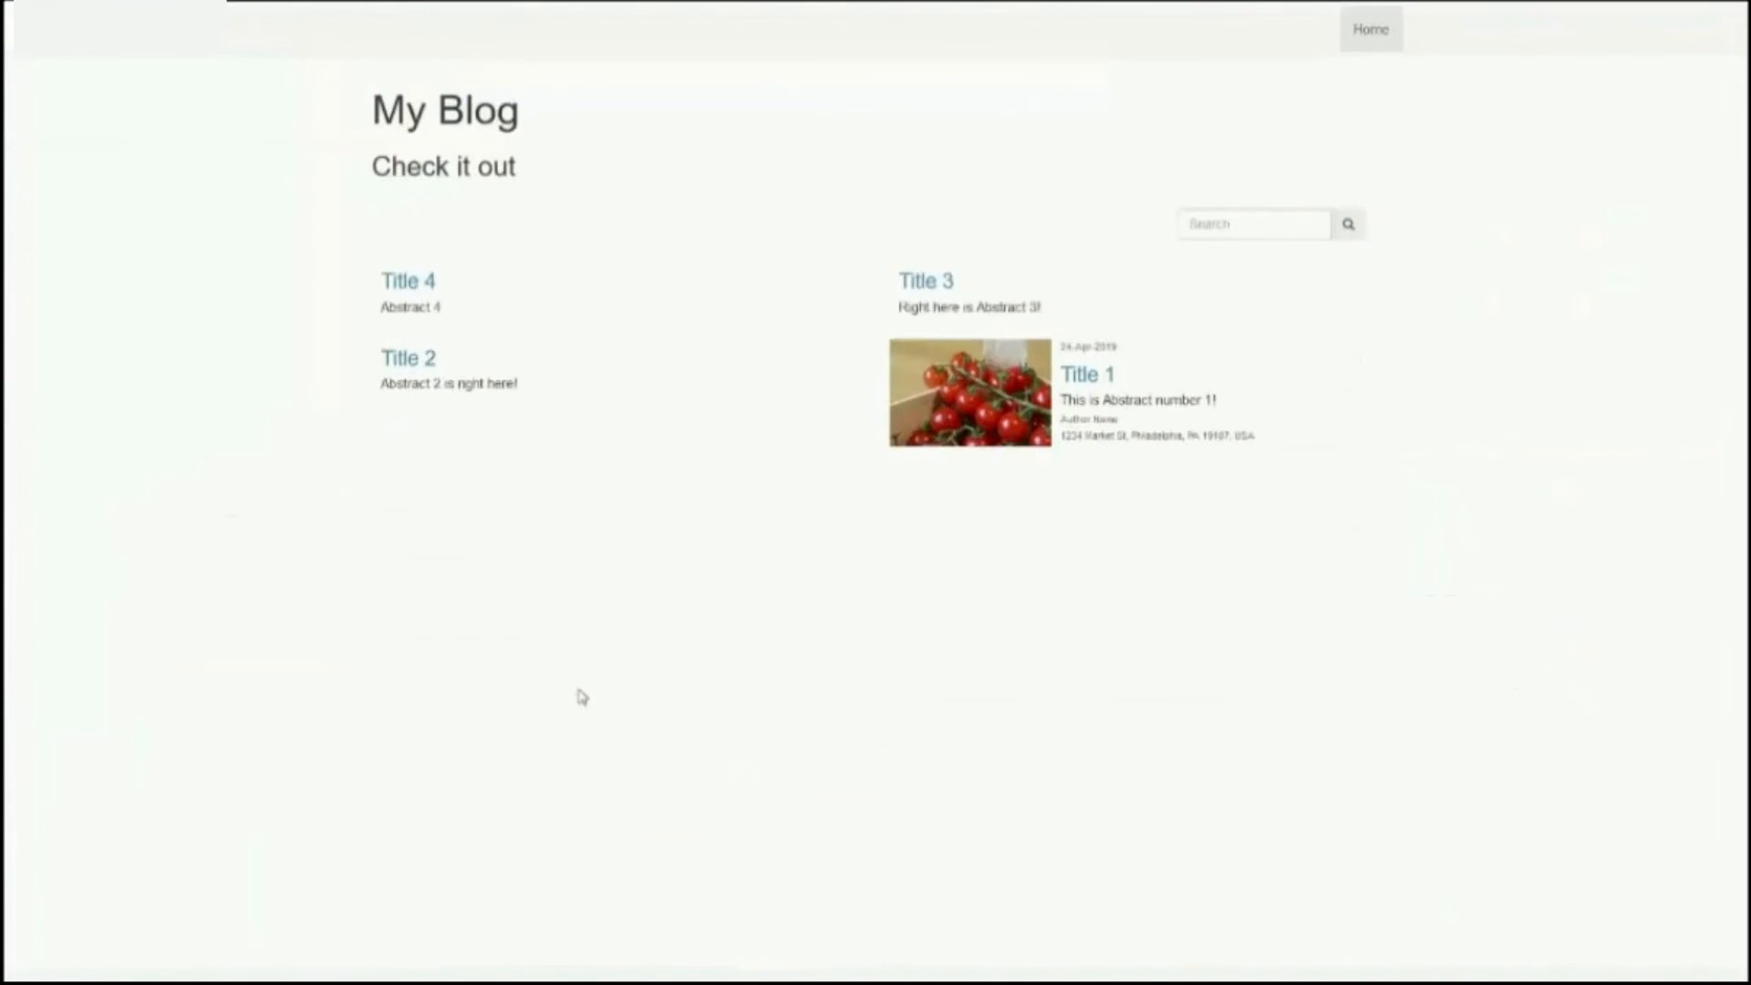
key(F5)
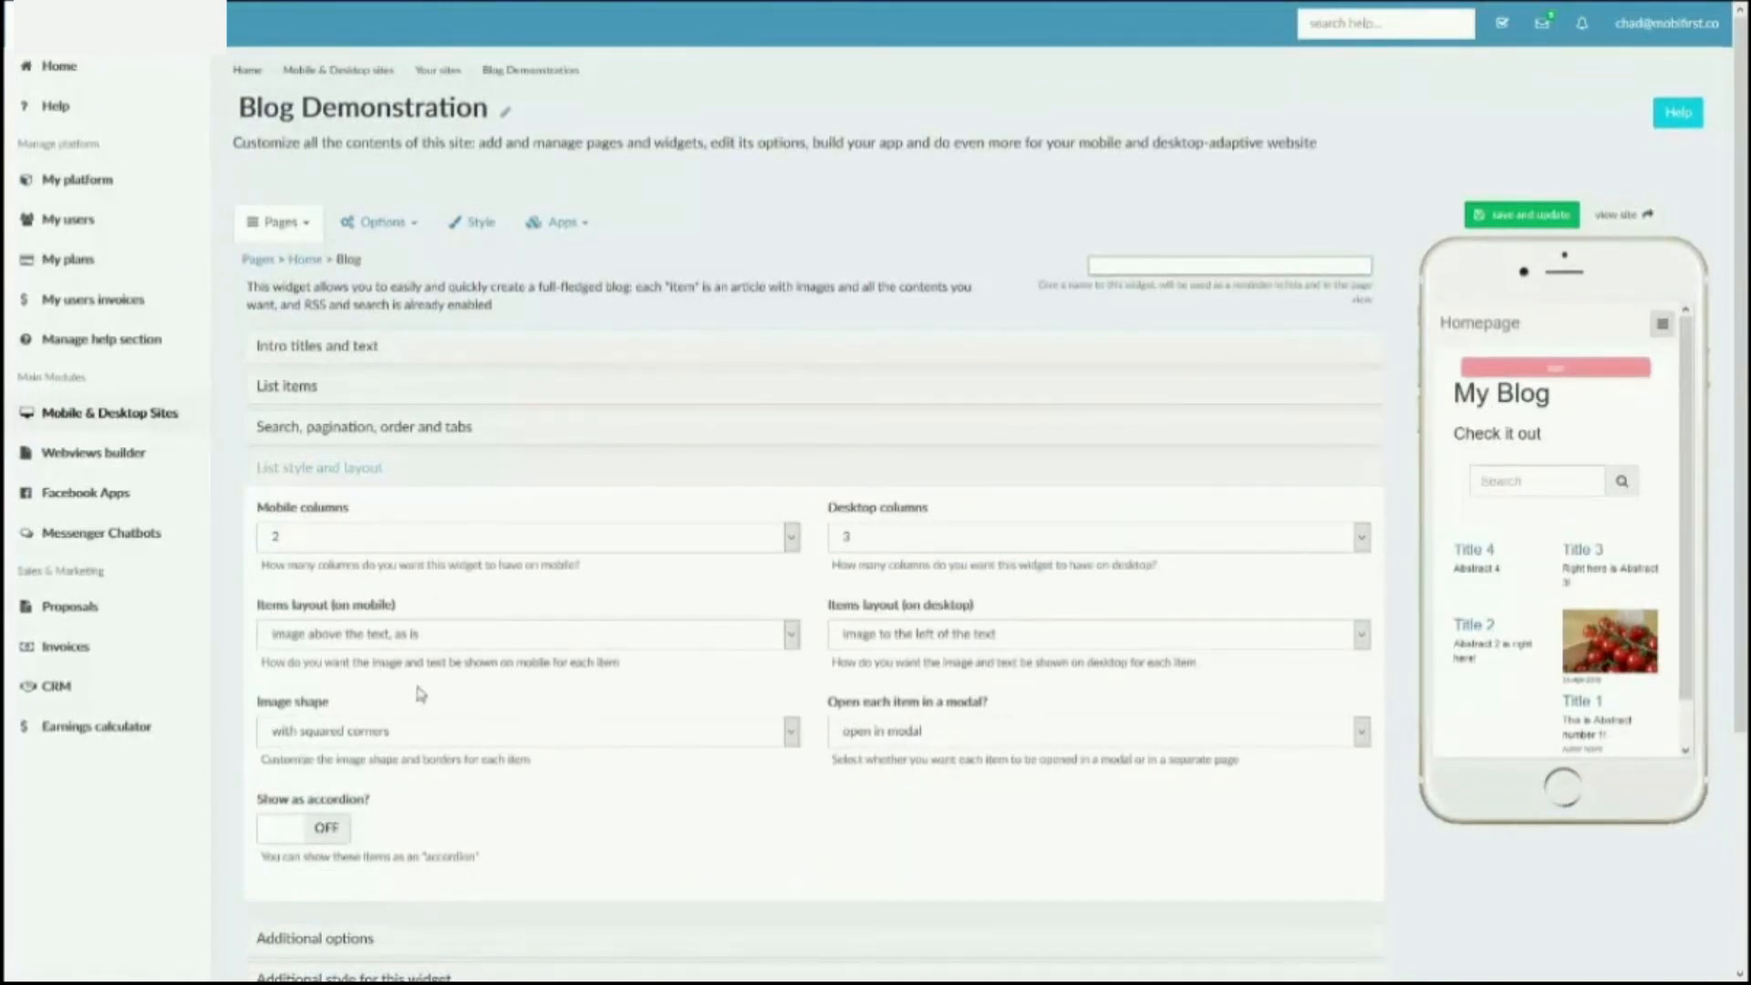
- Examine the available items layout options for mobile and desktop in the list style and layout settings
click(383, 631)
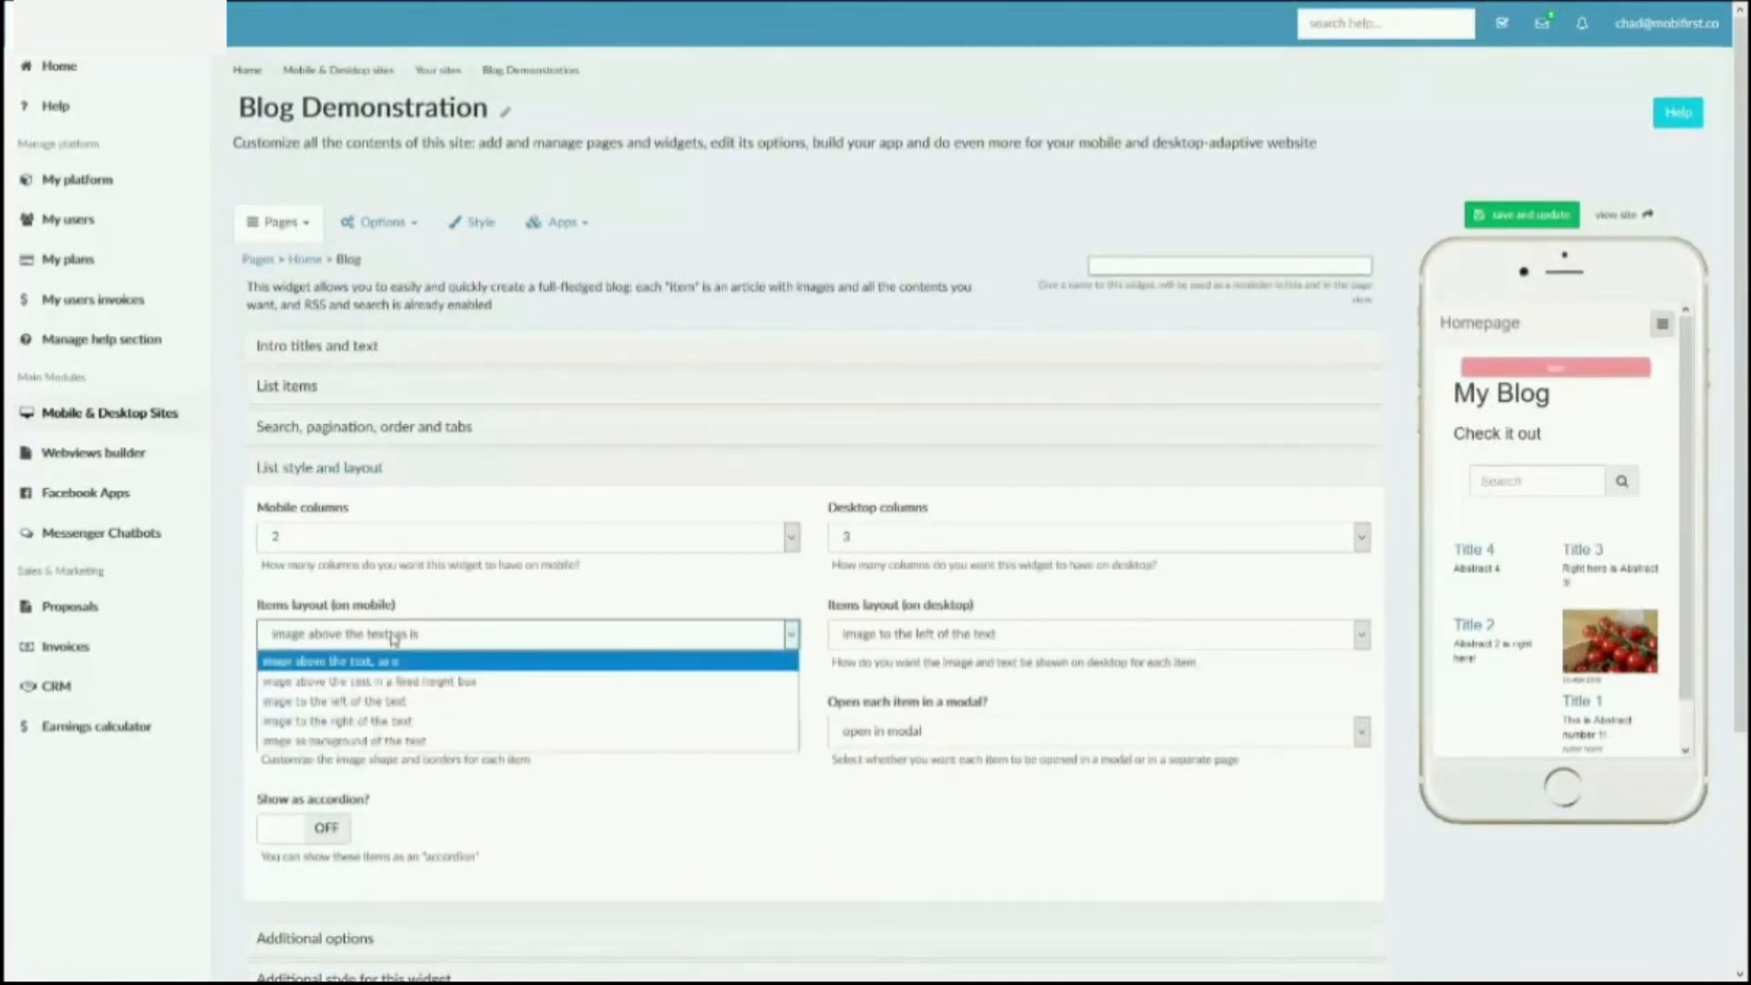
click(890, 640)
click(667, 623)
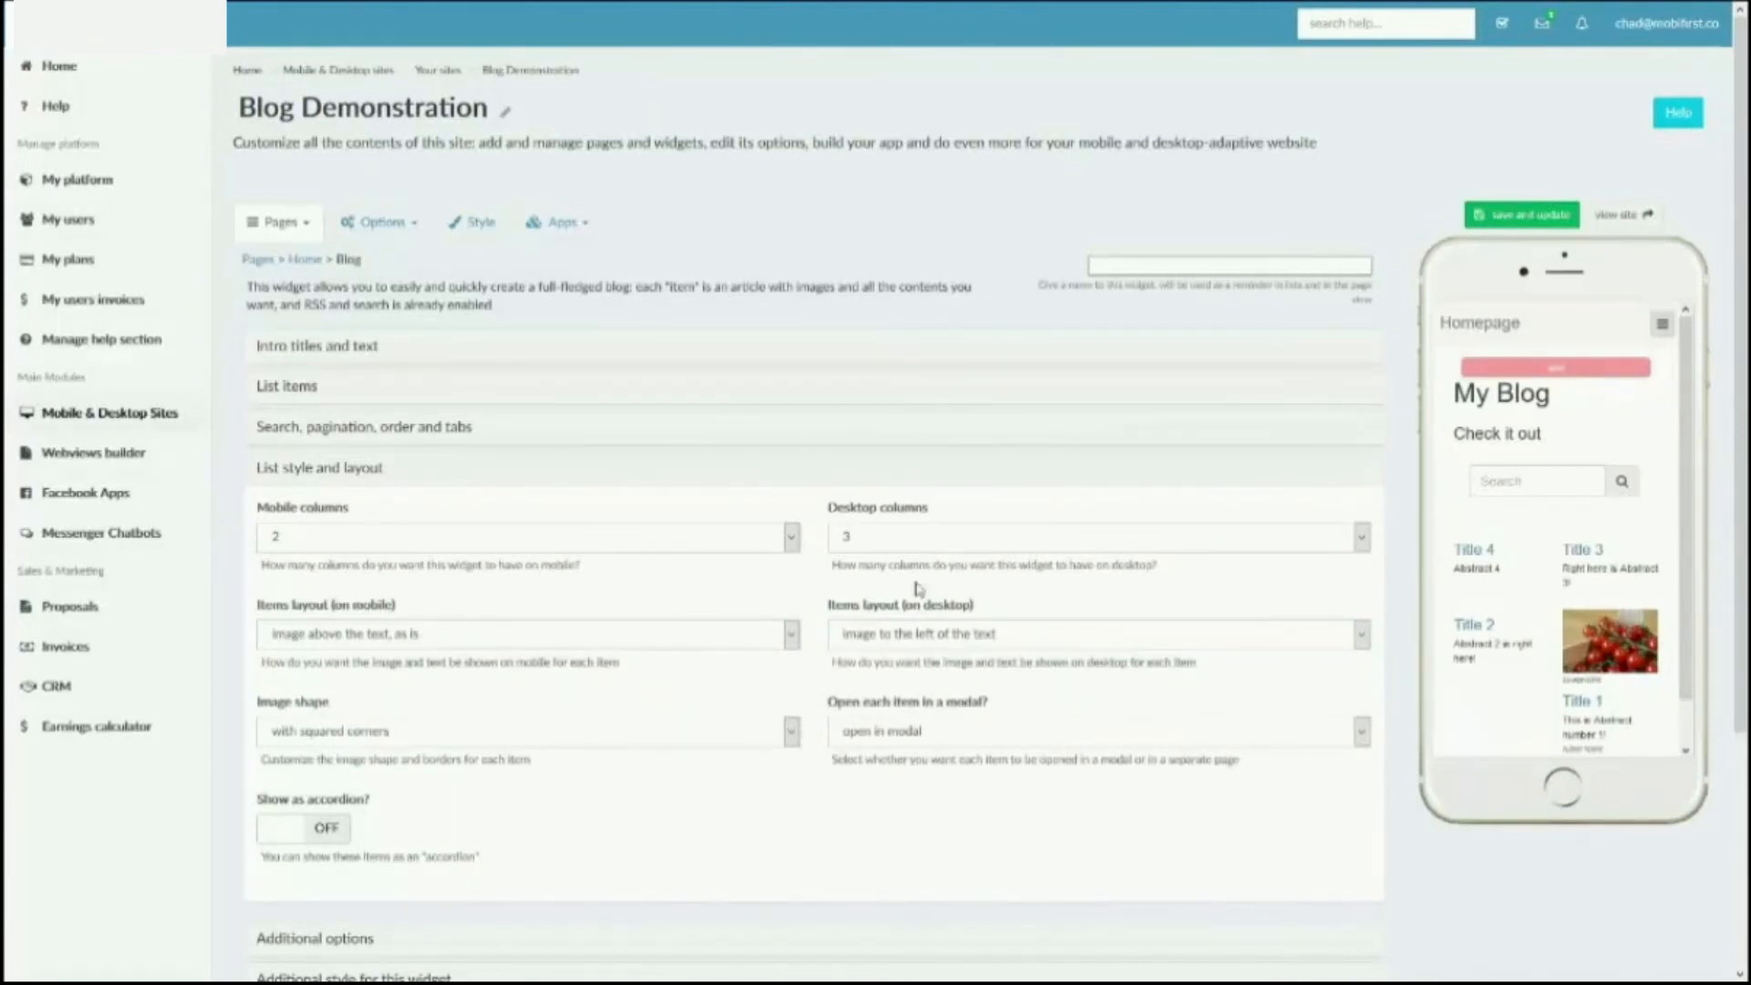
- Set the image shape to rounded corners and save and update the widget
click(728, 735)
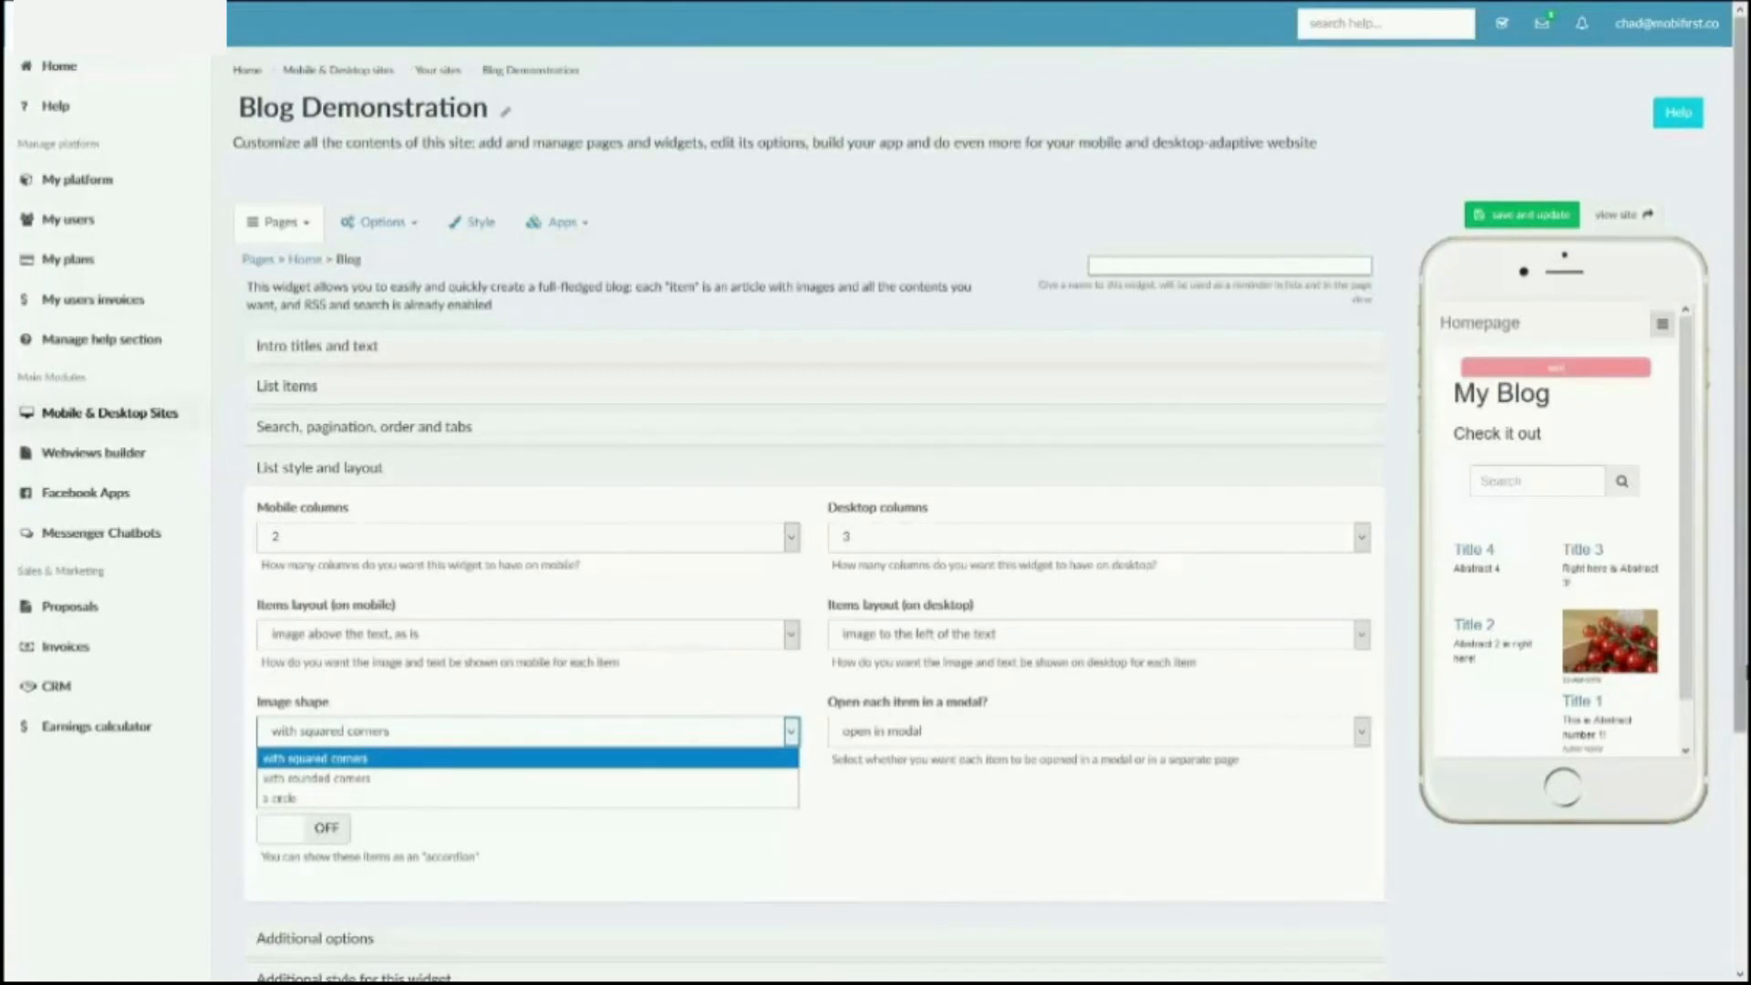
drag(1688, 693, 1687, 718)
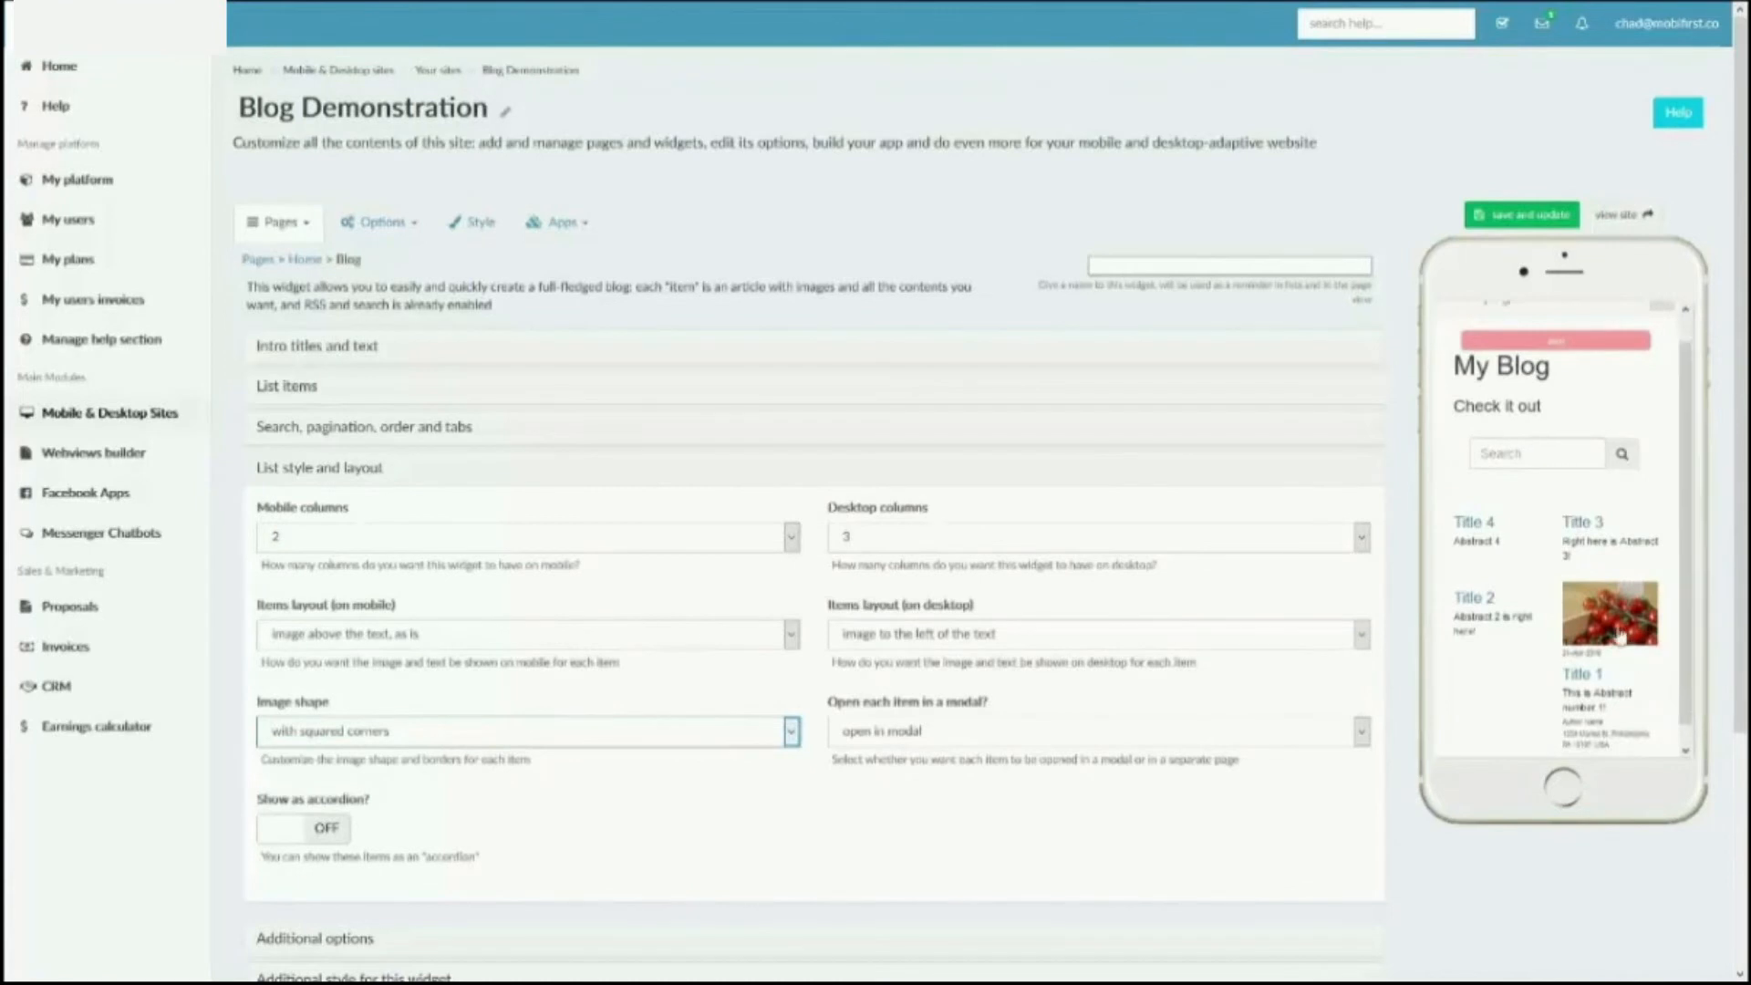
click(716, 732)
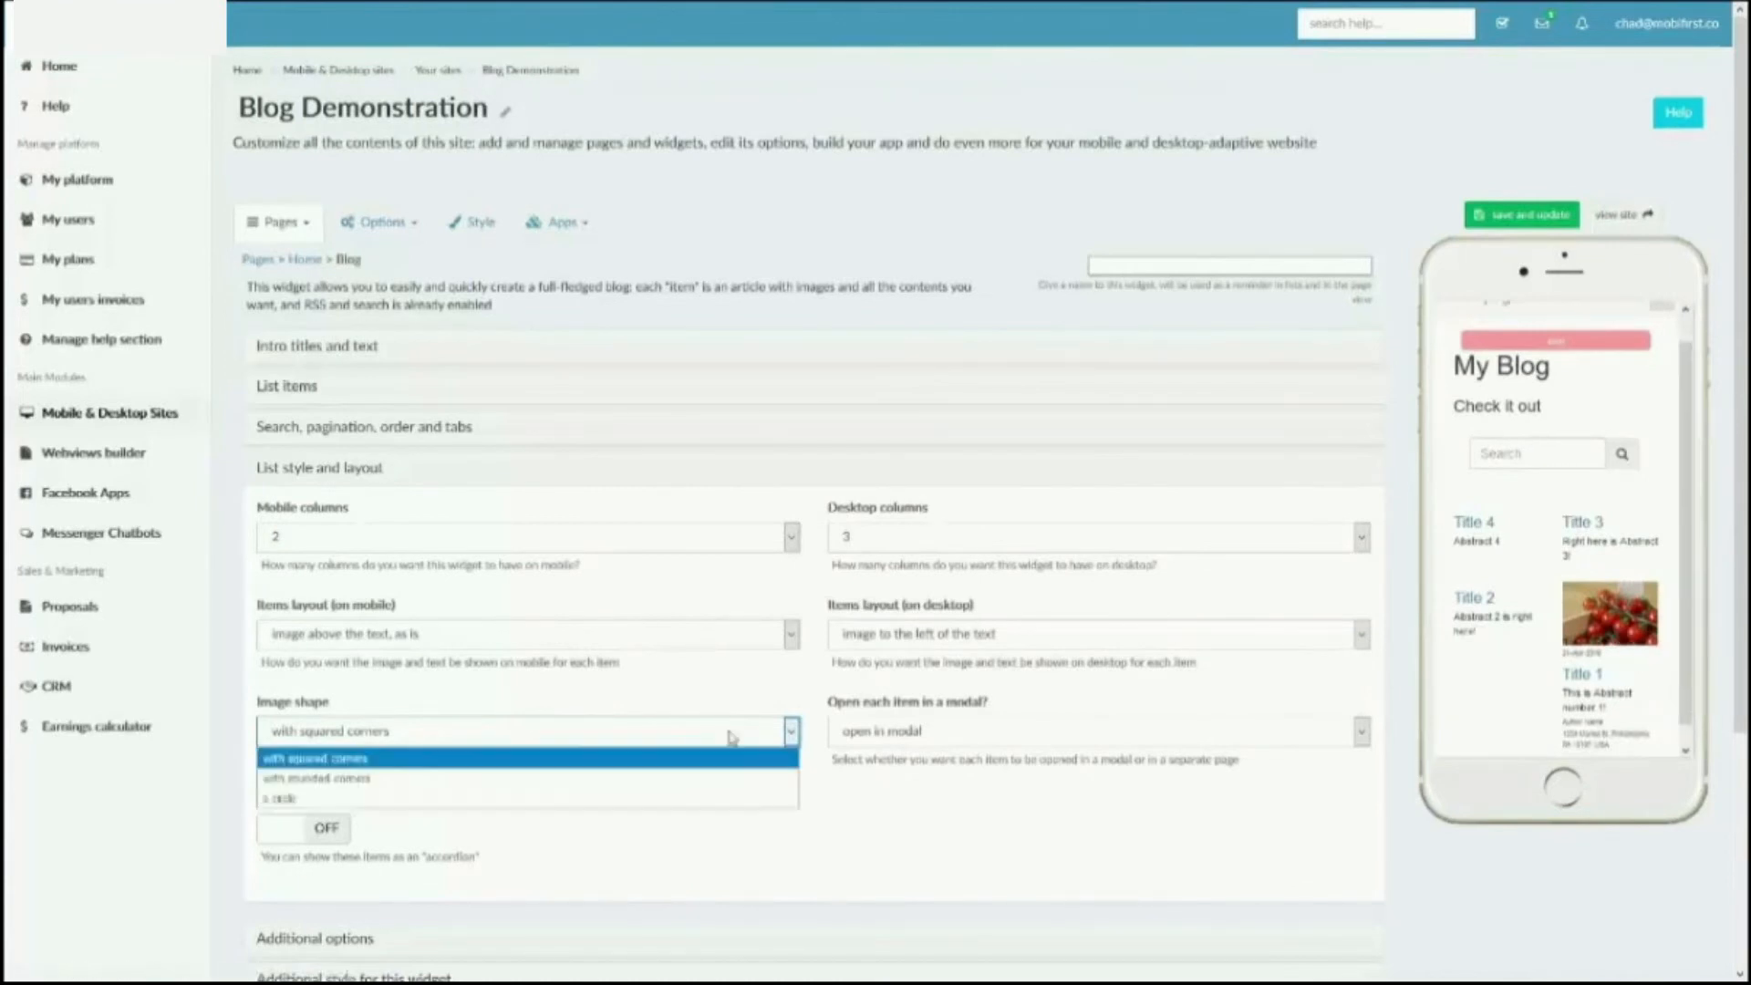
click(716, 780)
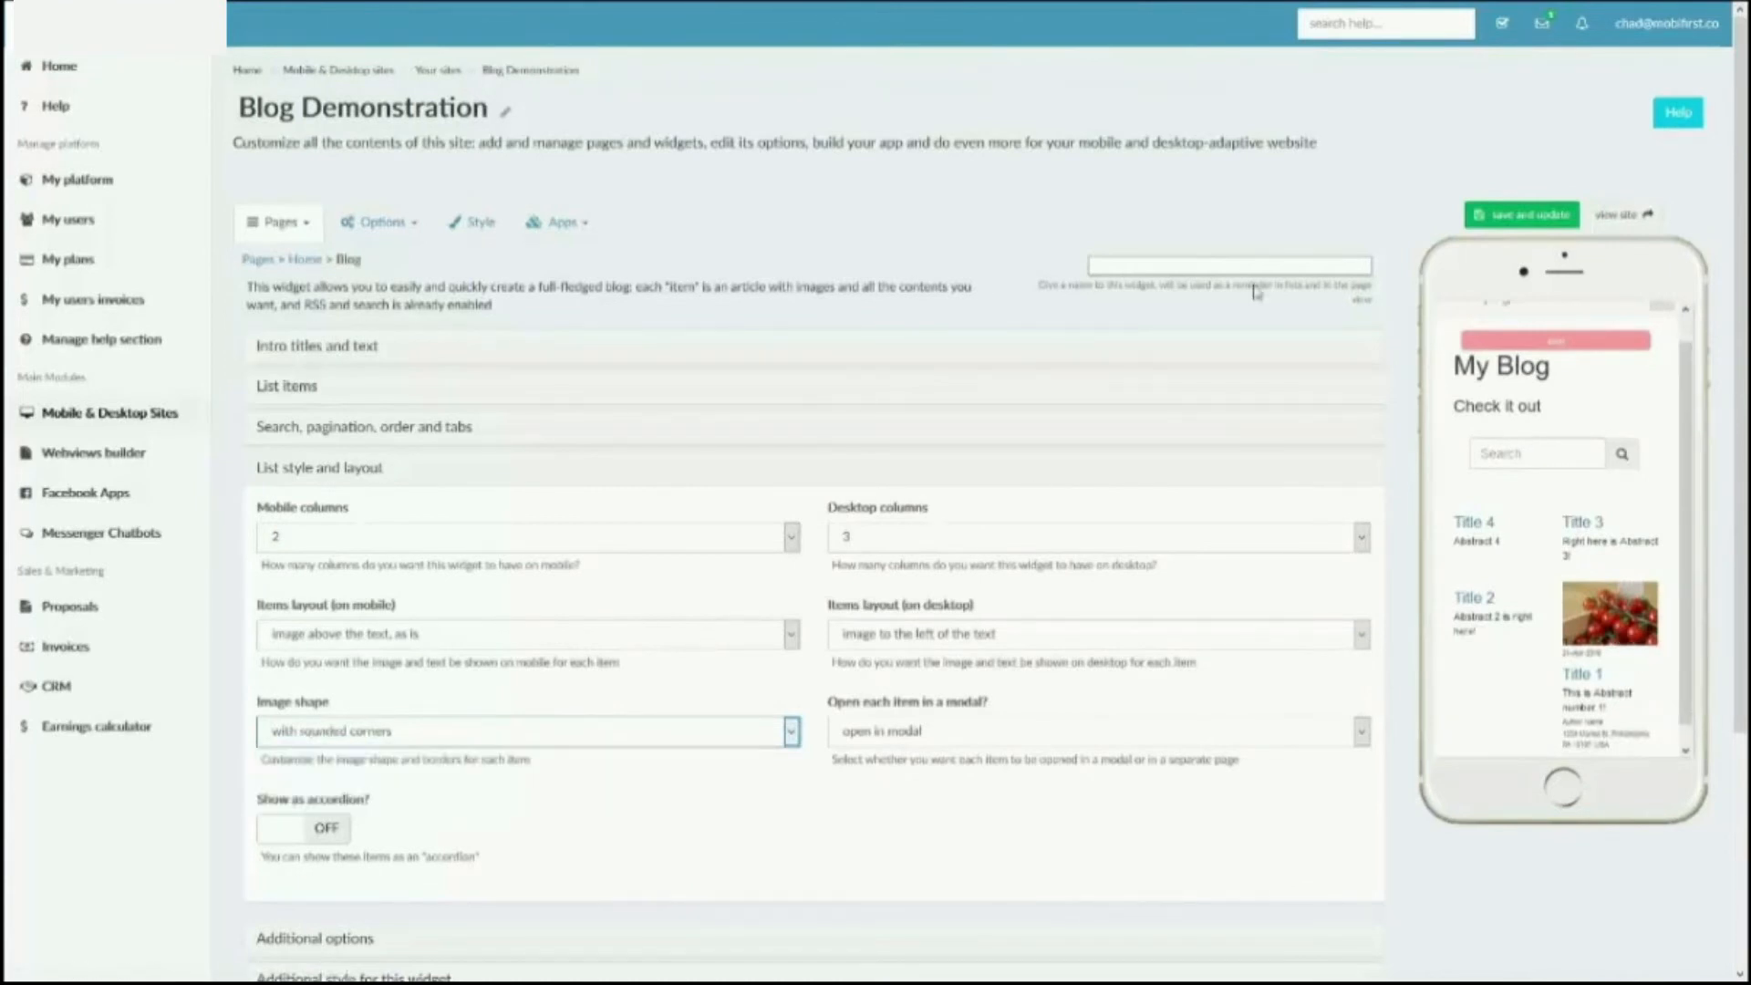
click(1542, 216)
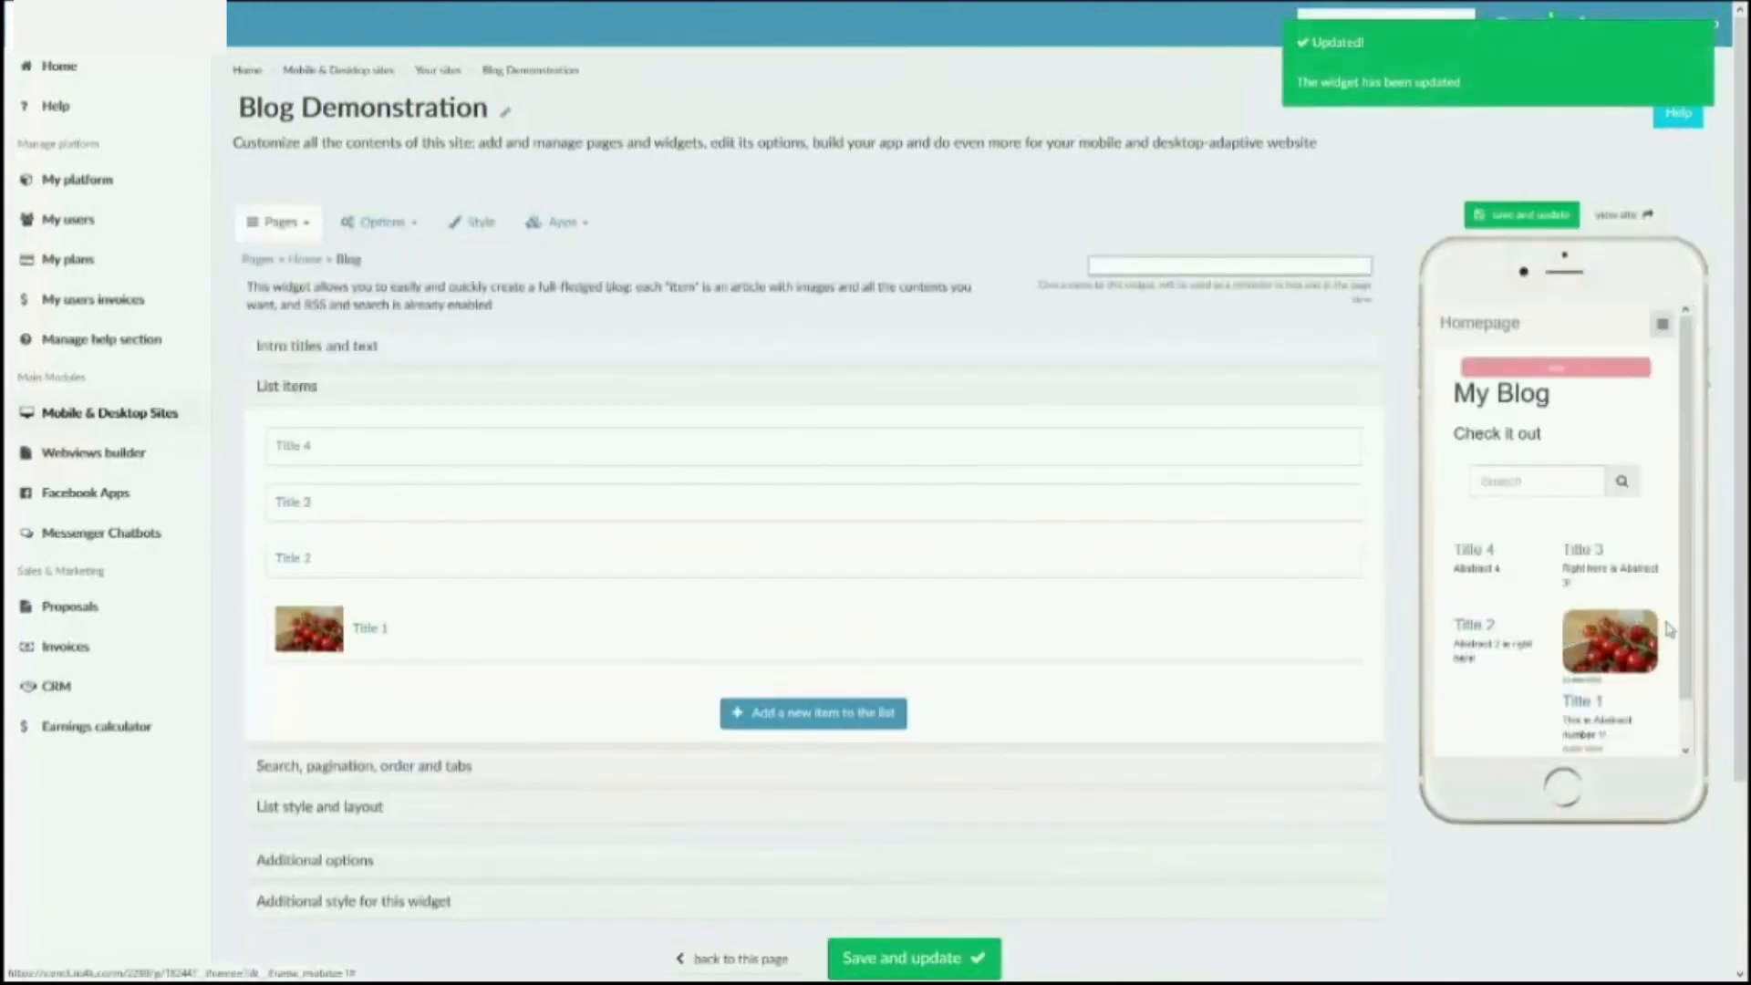
- Set each blog item to open in a page in the list style and layout settings, and save and update the widget
click(351, 806)
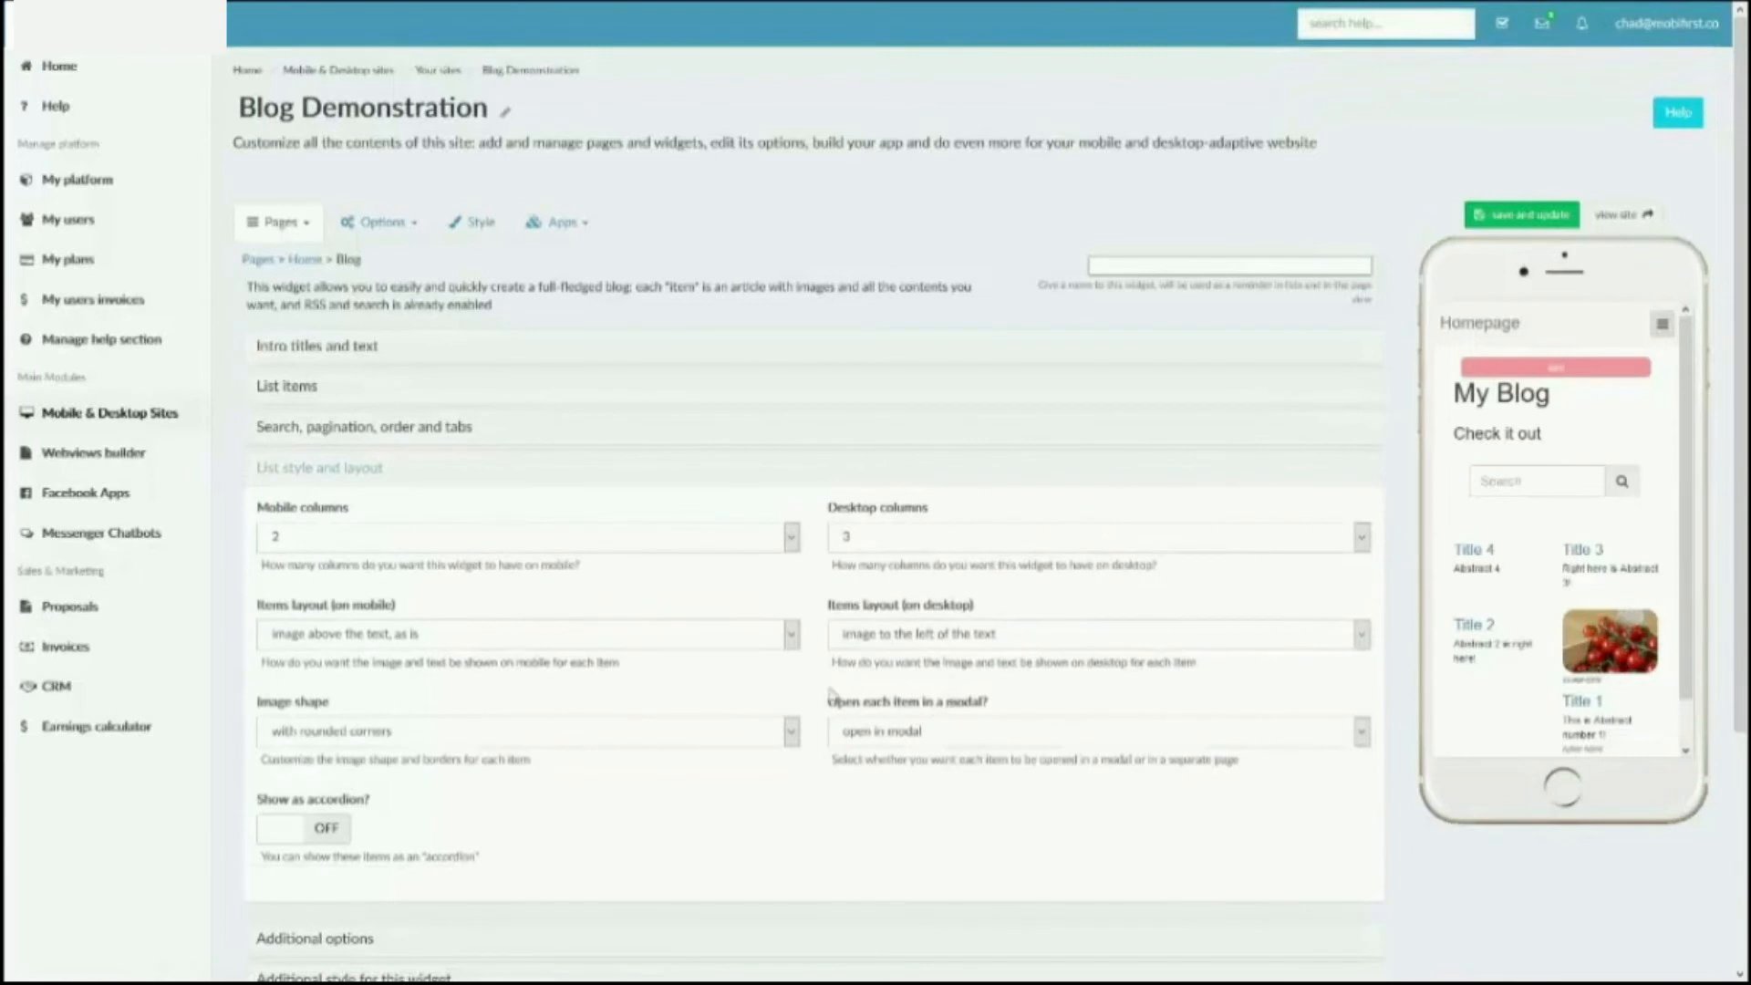
click(869, 734)
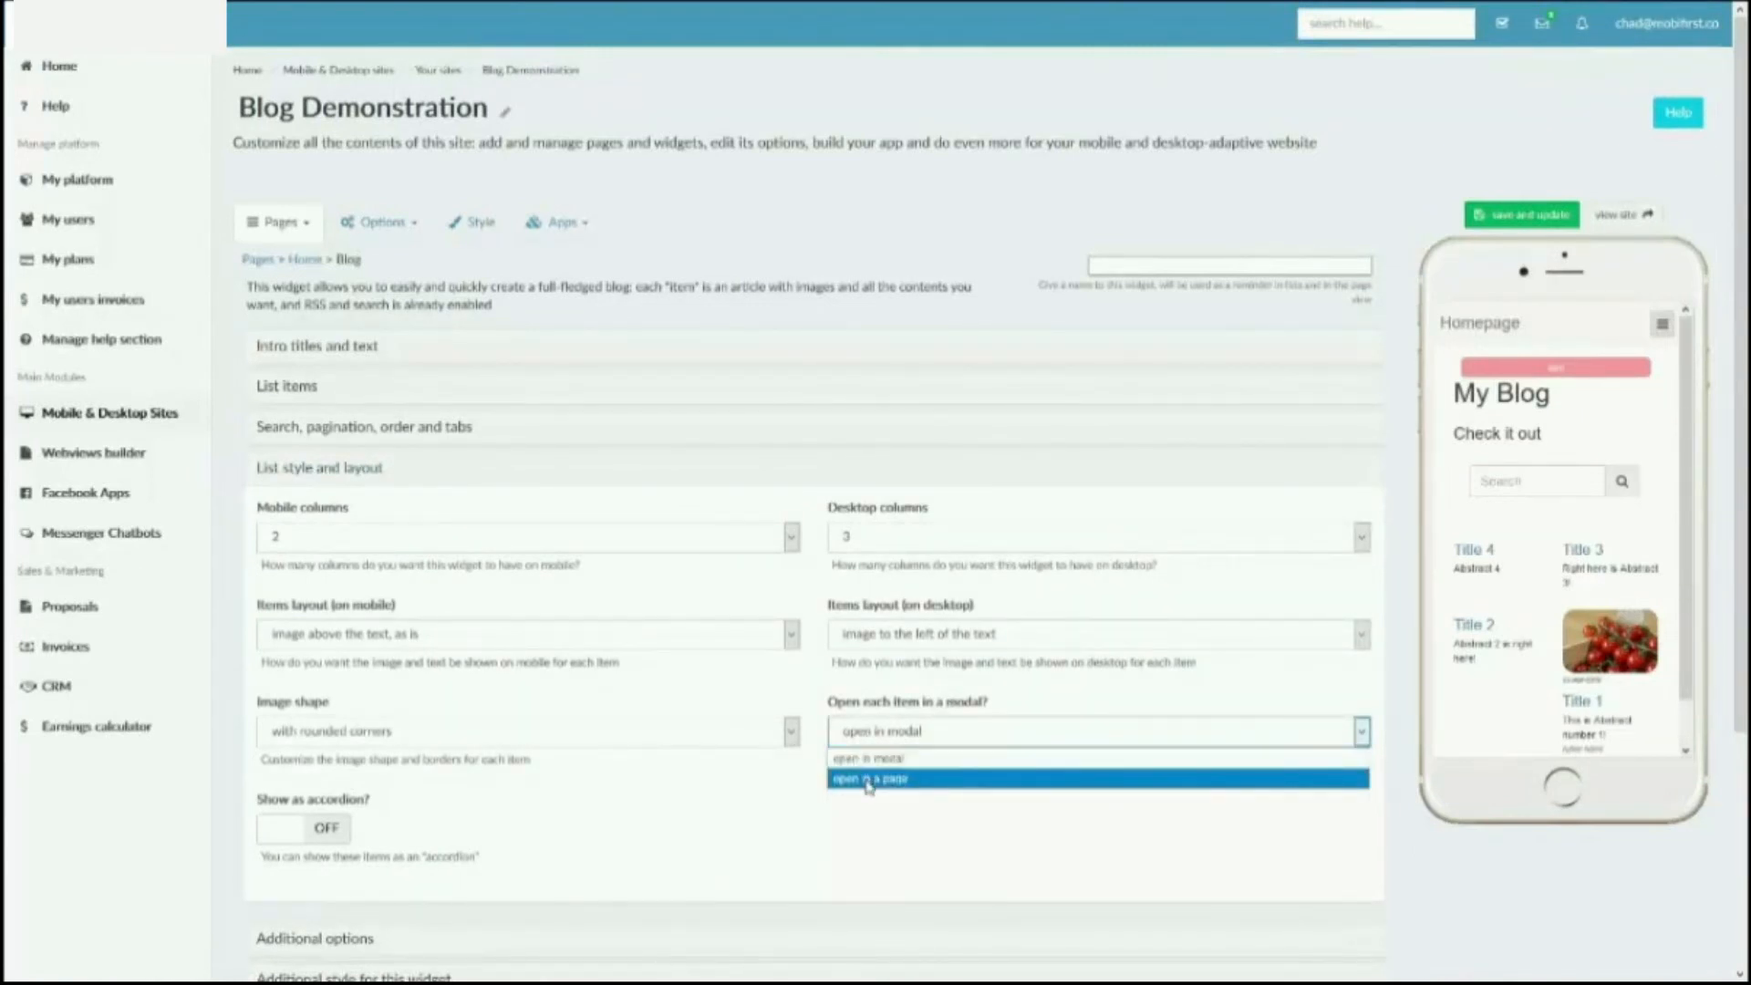
click(869, 778)
click(876, 743)
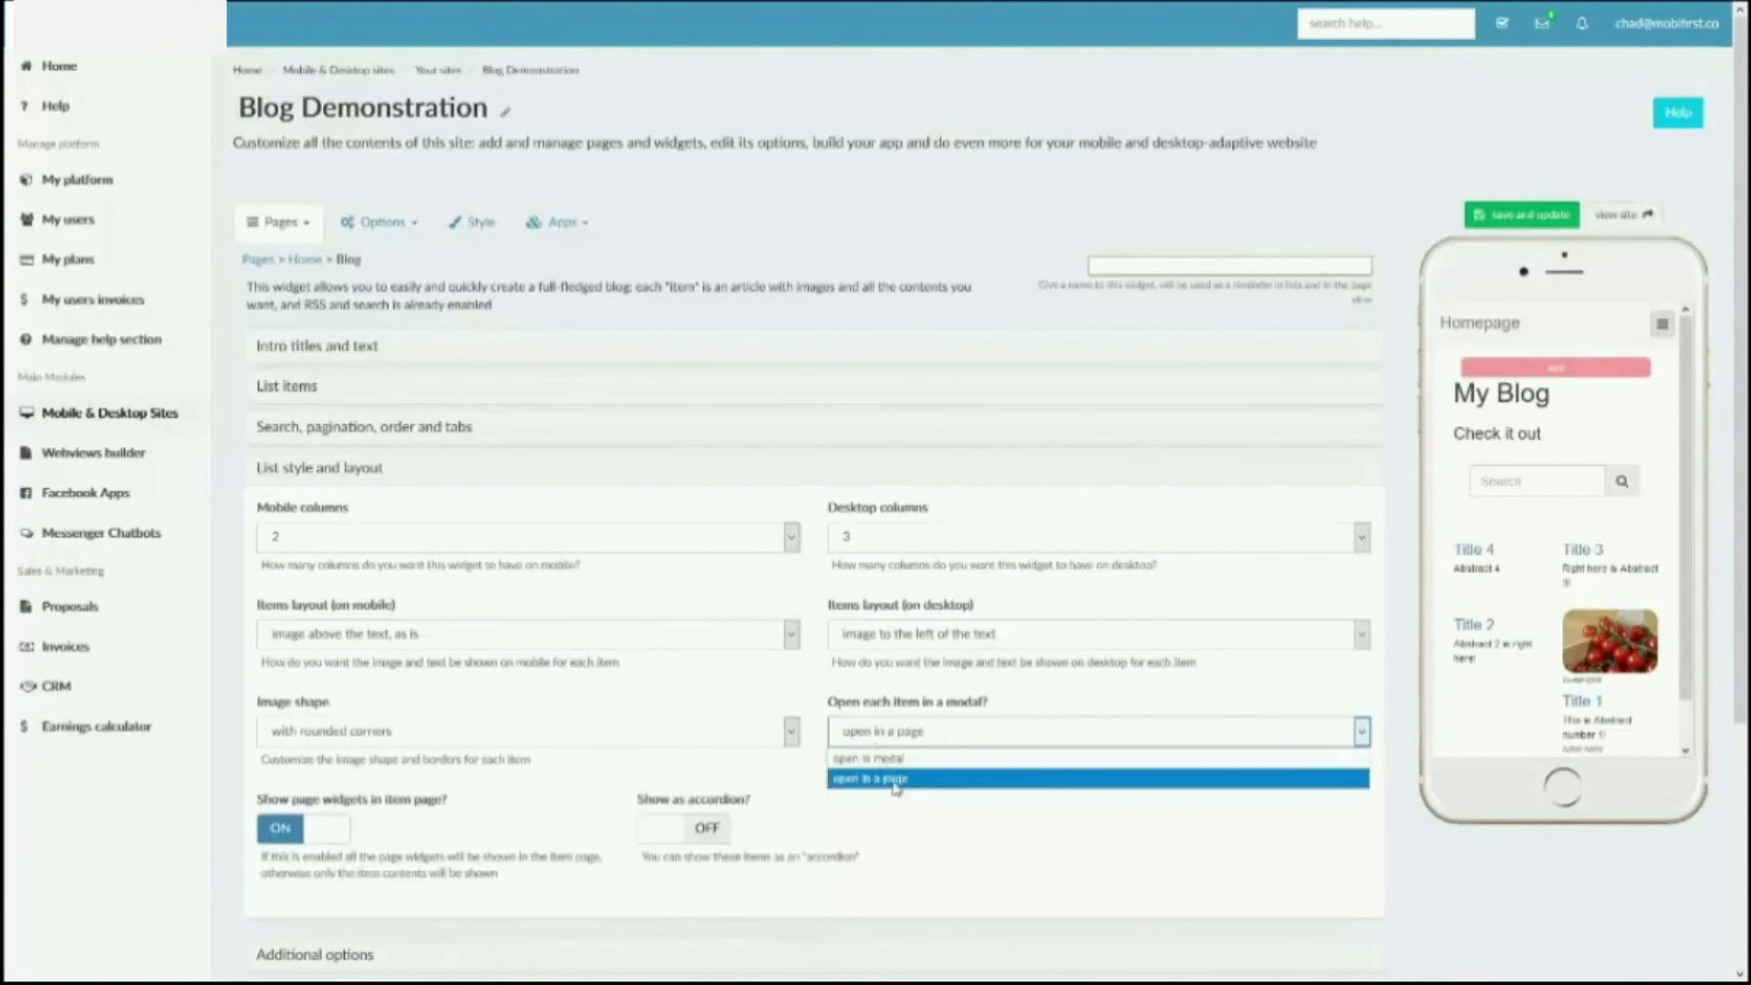
click(895, 786)
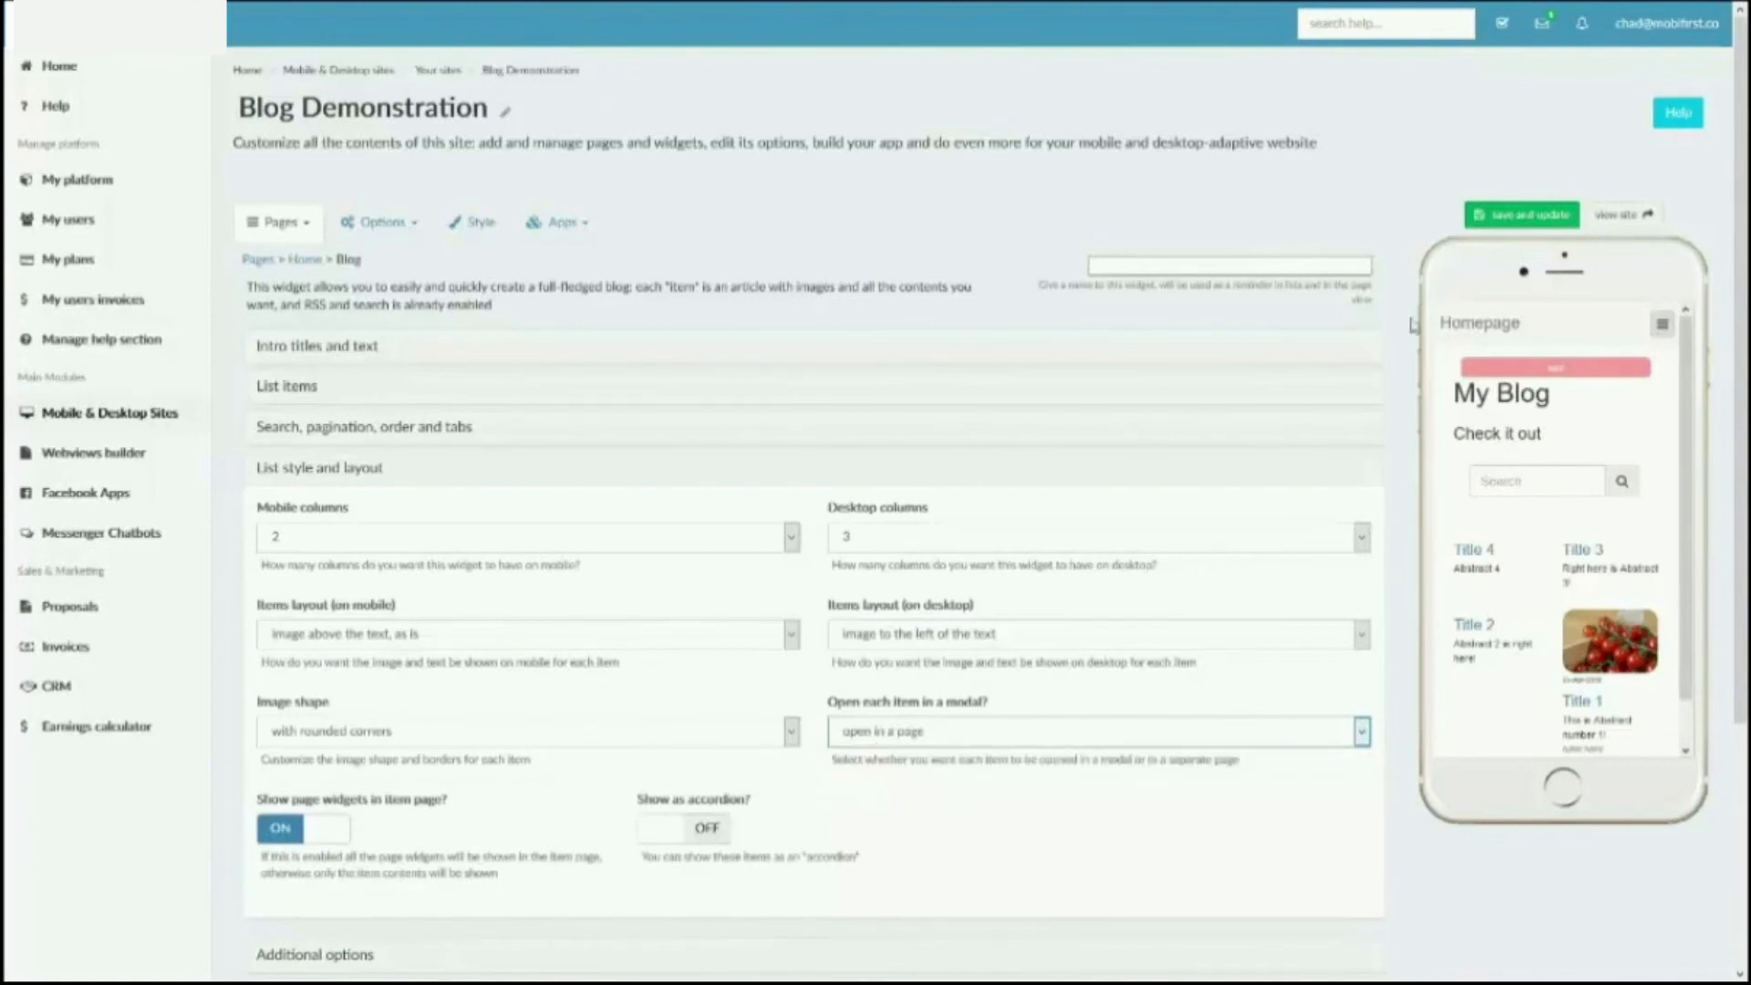
click(1532, 217)
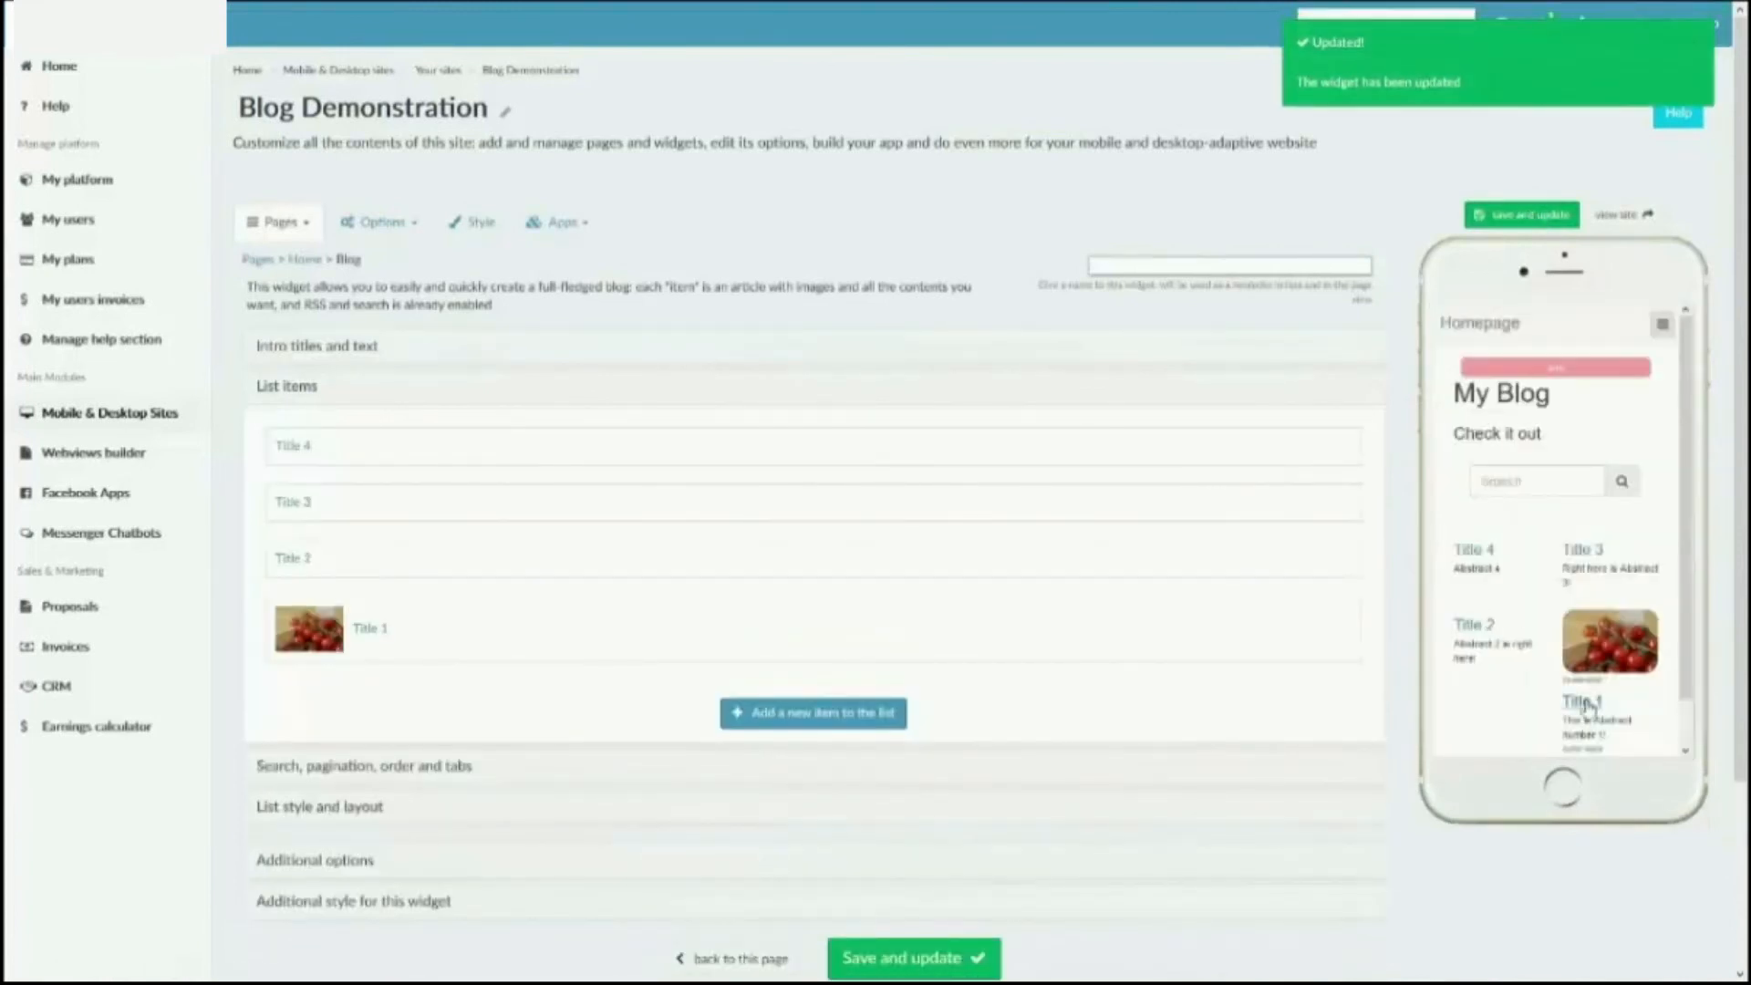
- Open the Title 1 post in the phone preview, look through its page down to the map, and return to the blog list
click(1583, 702)
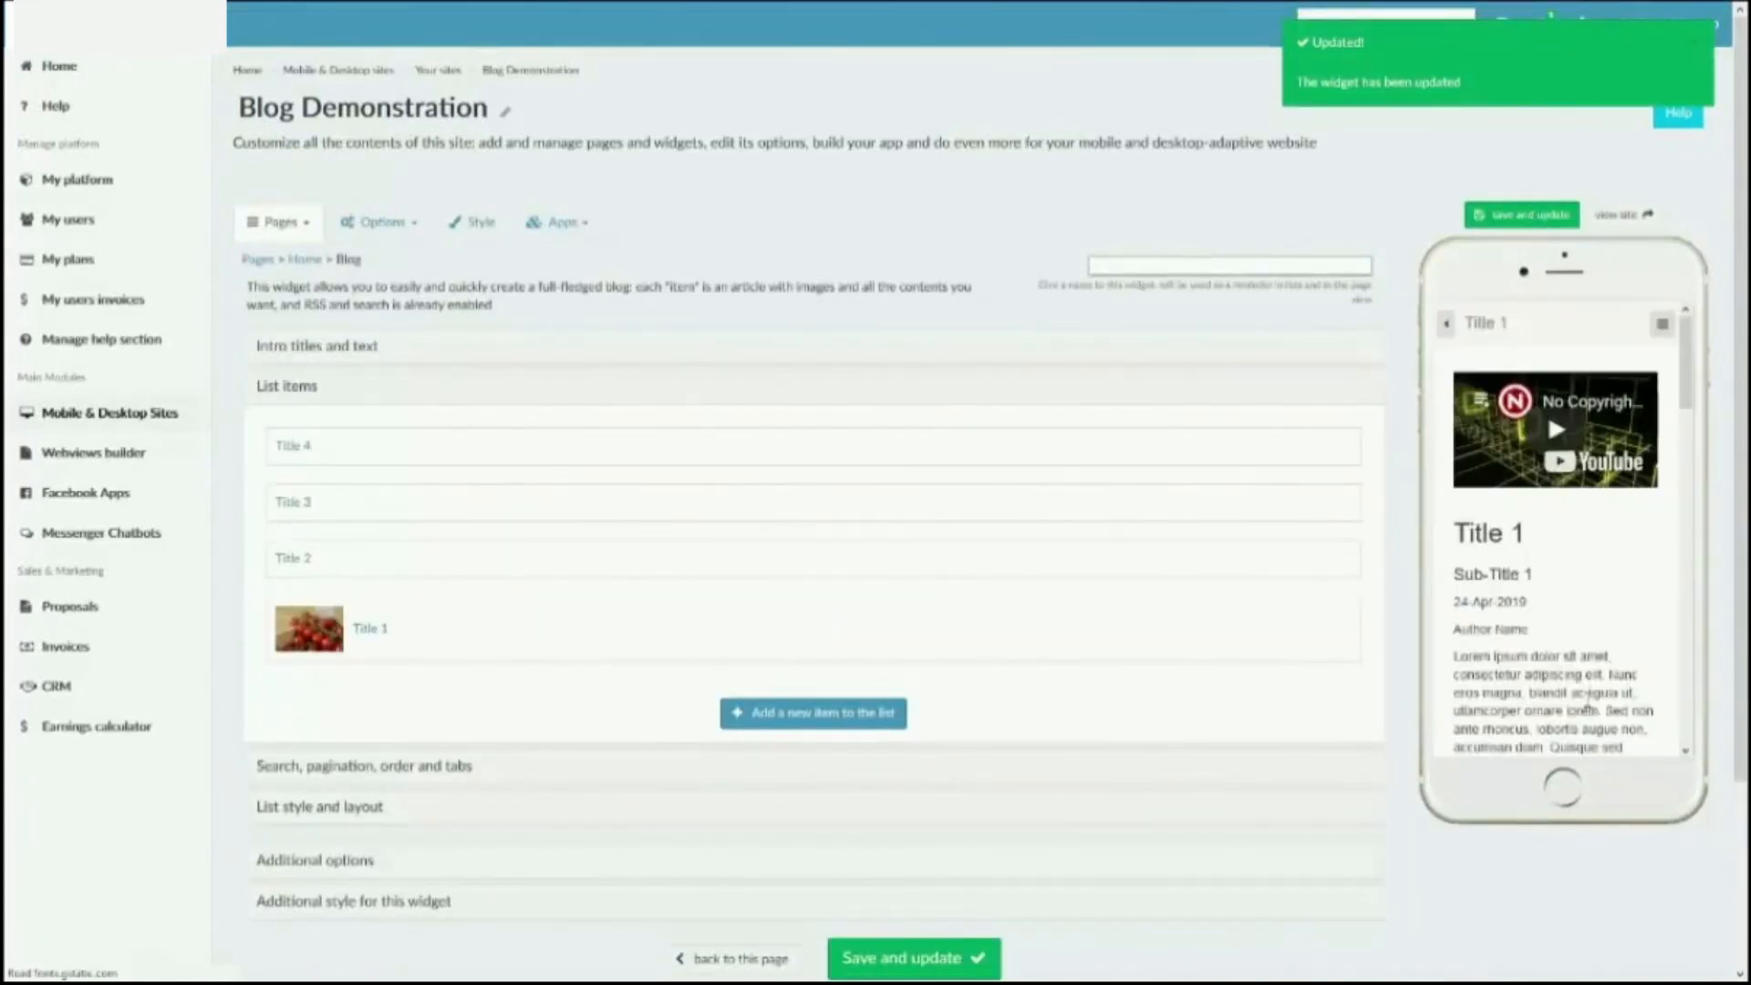
scroll(1565, 502, down, 8)
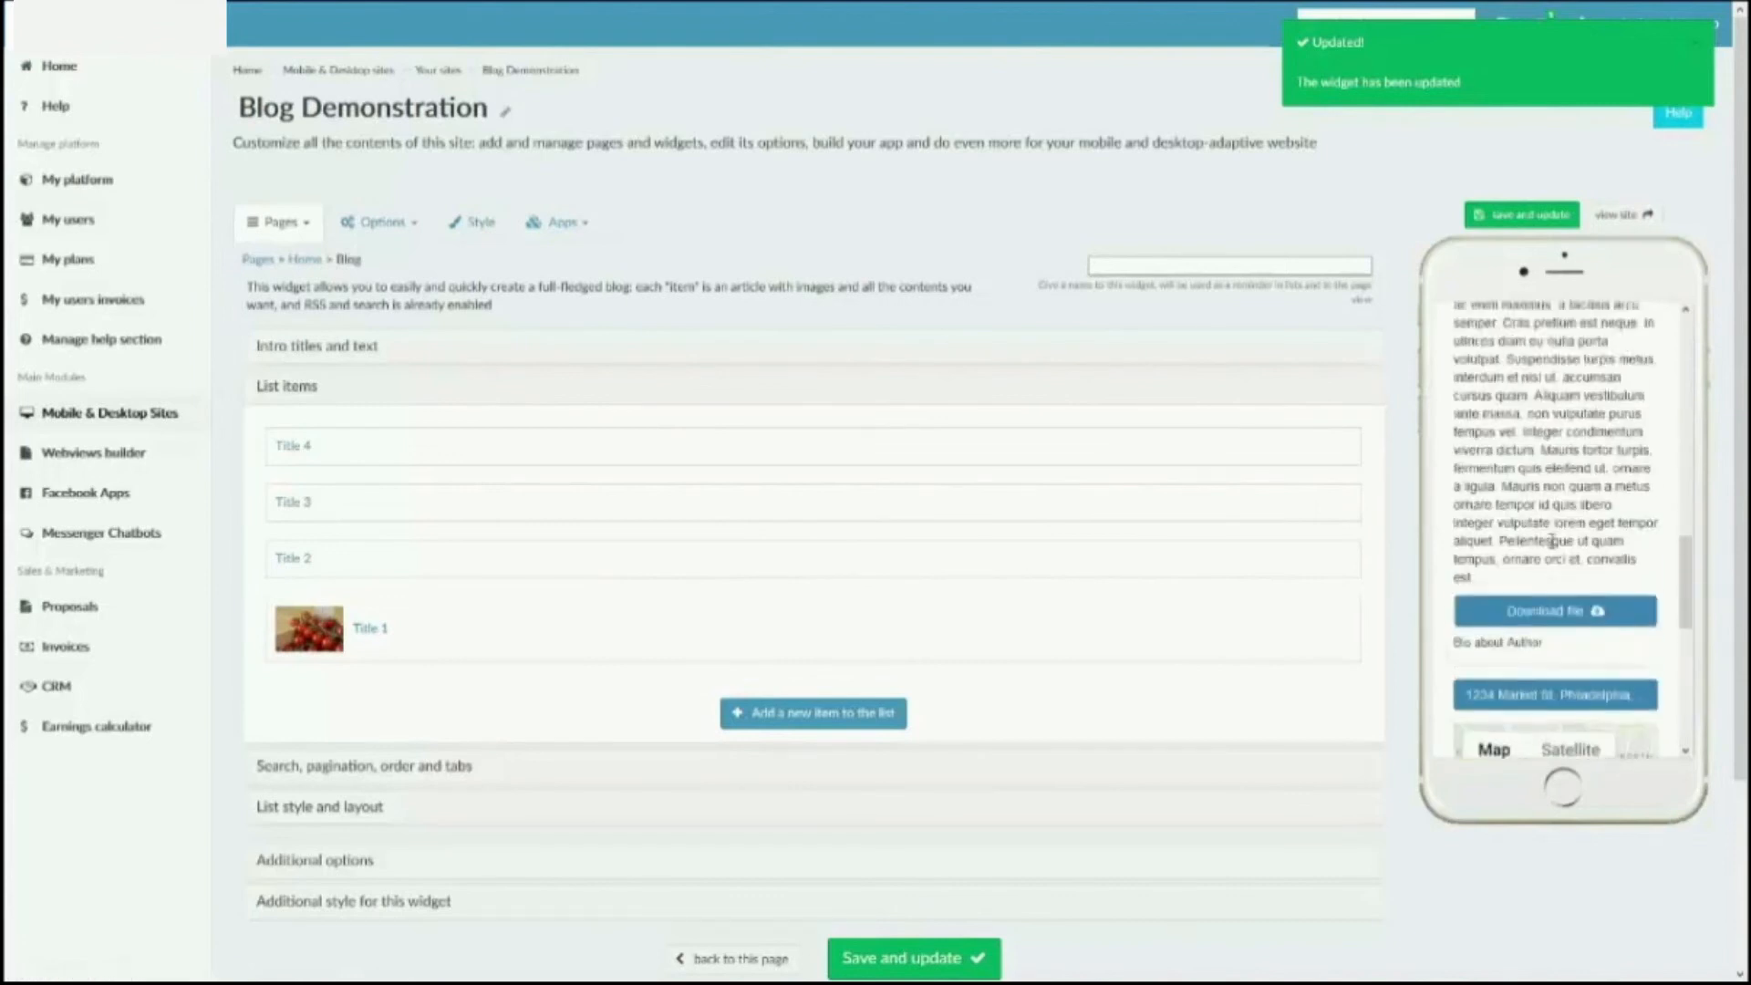
scroll(1555, 548, up, 8)
scroll(1555, 548, up, 1)
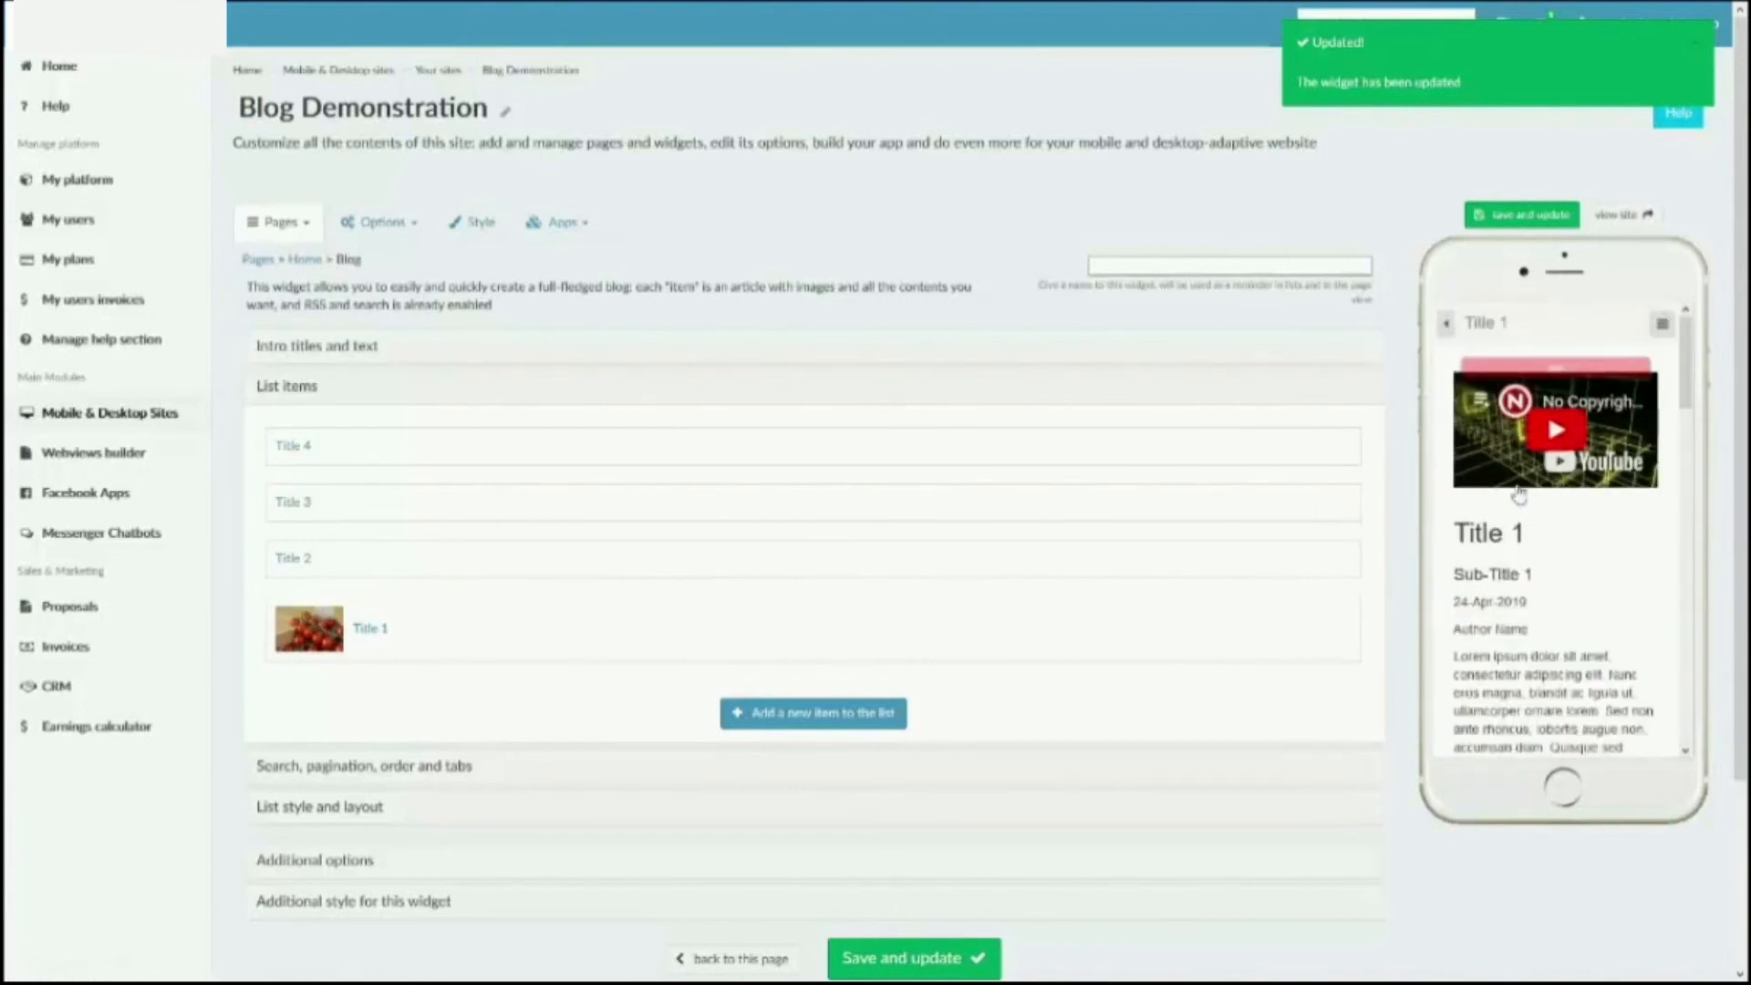
scroll(1522, 493, down, 8)
scroll(1523, 493, down, 1)
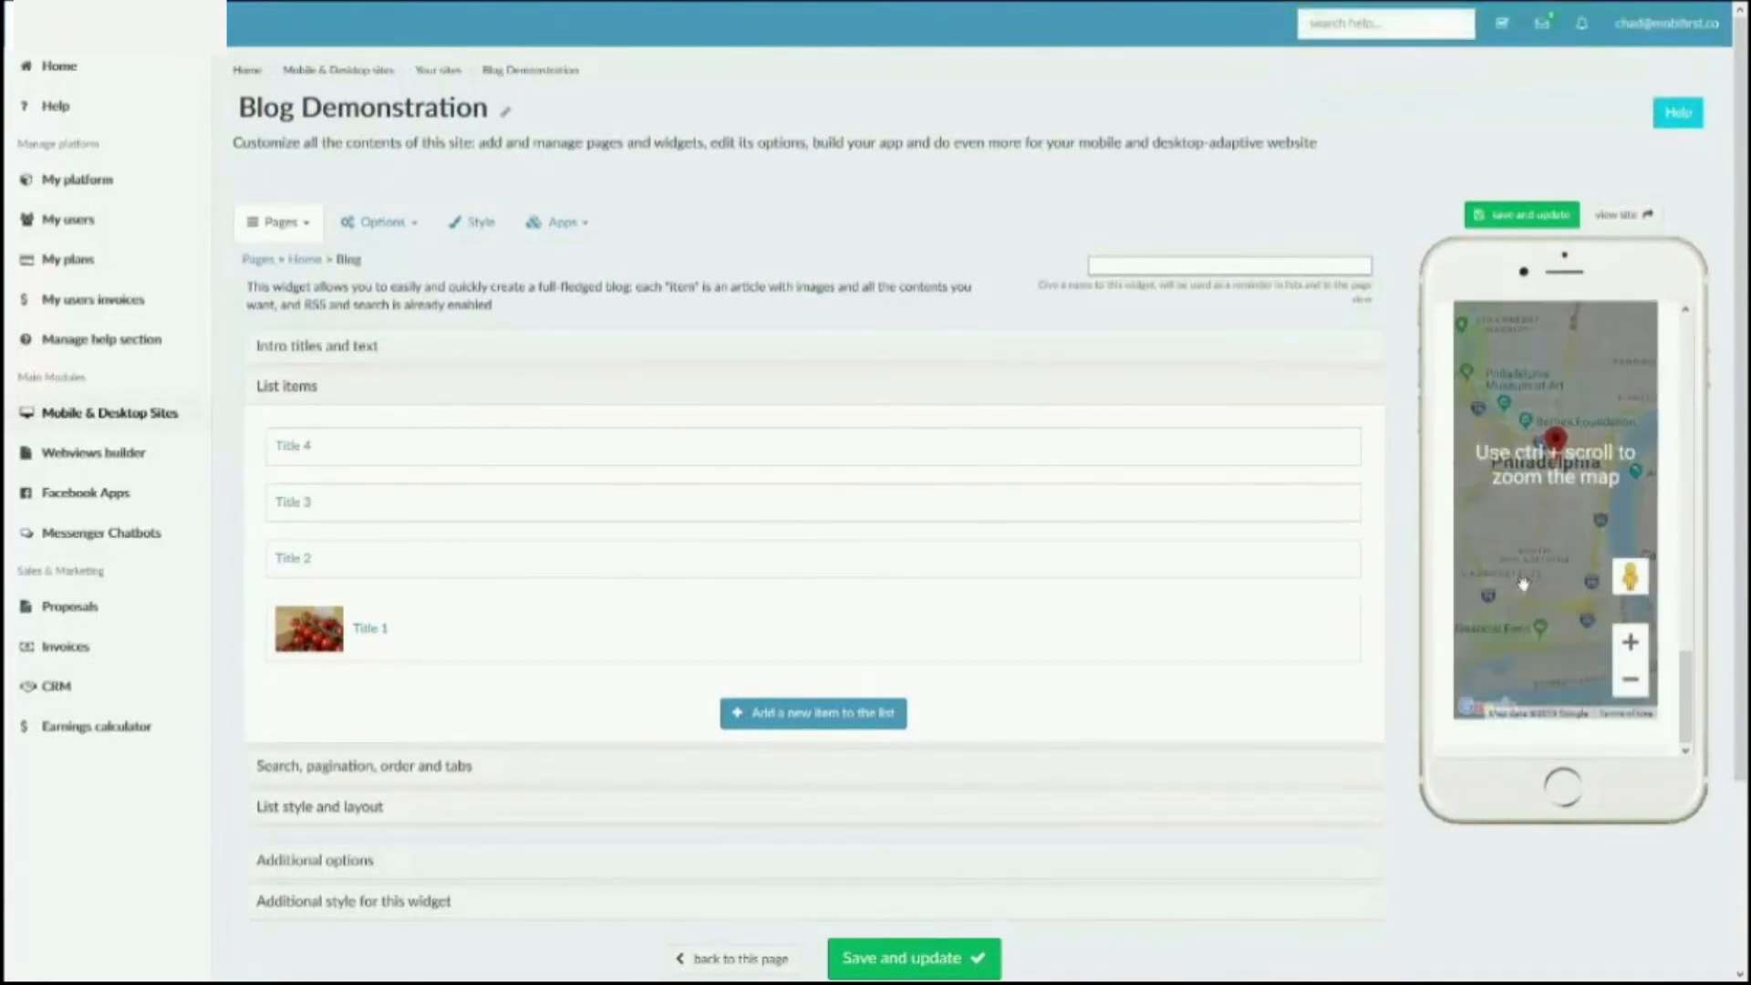
scroll(1522, 492, up, 10)
click(1449, 330)
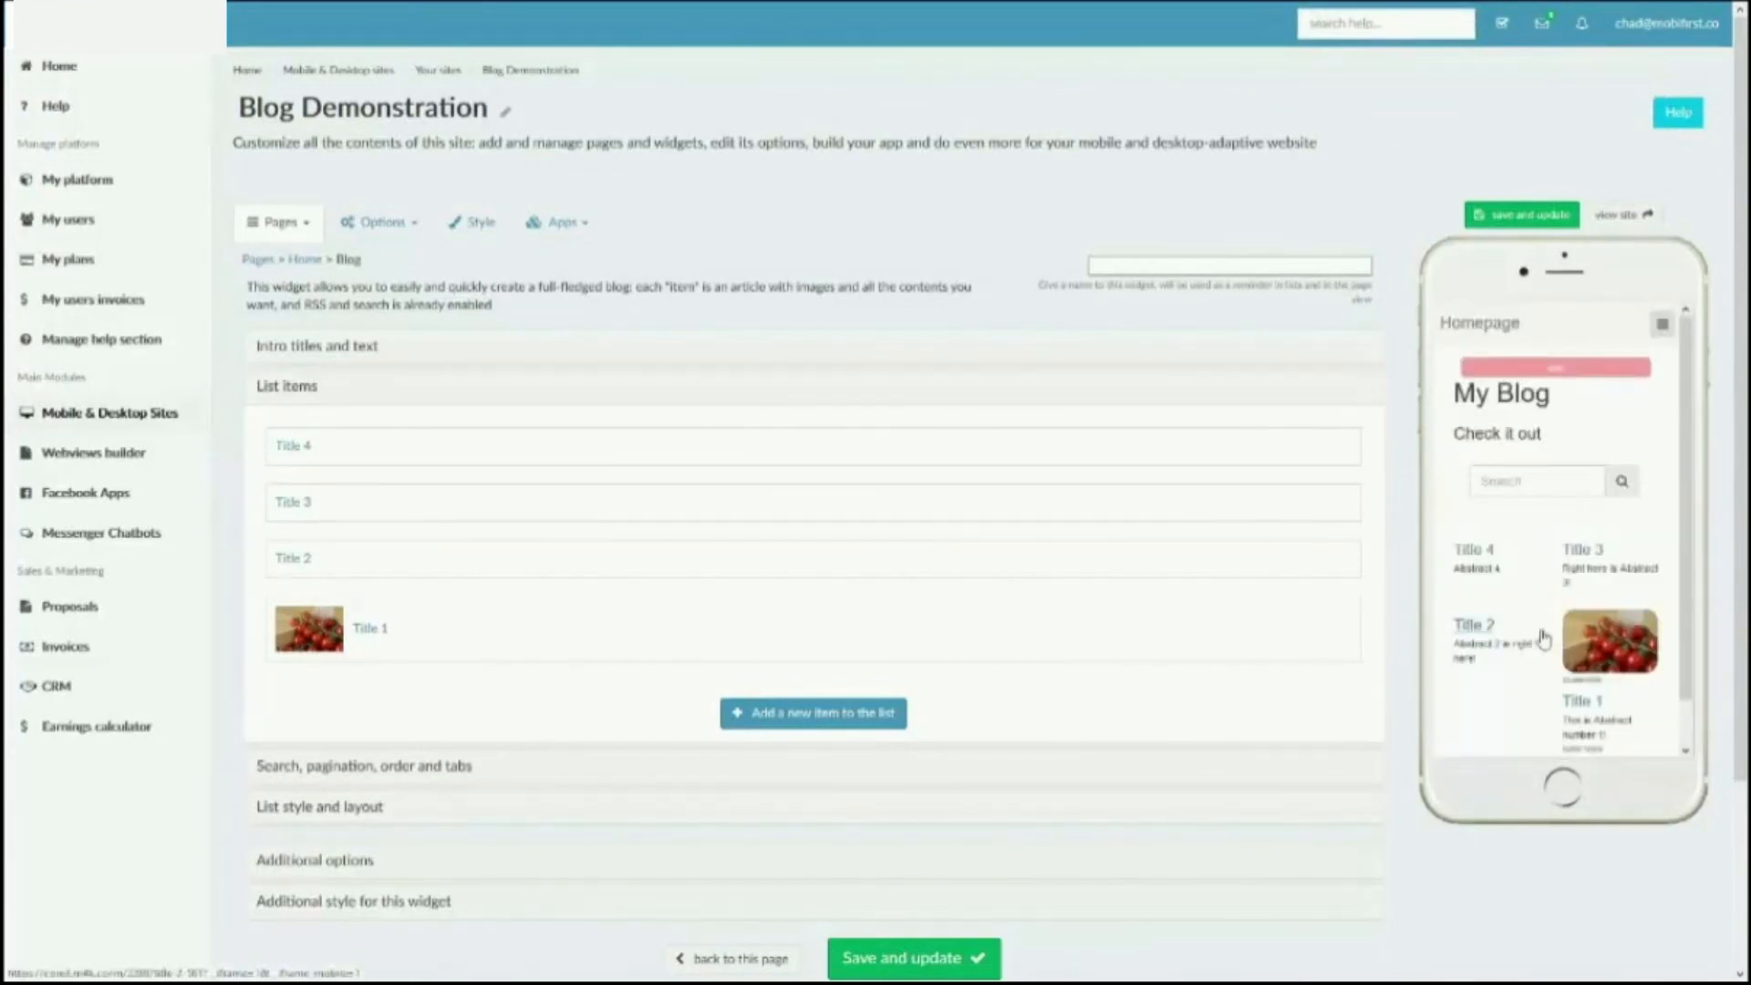
- Set each blog item back to open in modal in the list style and layout settings, and save and update the widget
scroll(1541, 638, down, 1)
scroll(565, 685, down, 2)
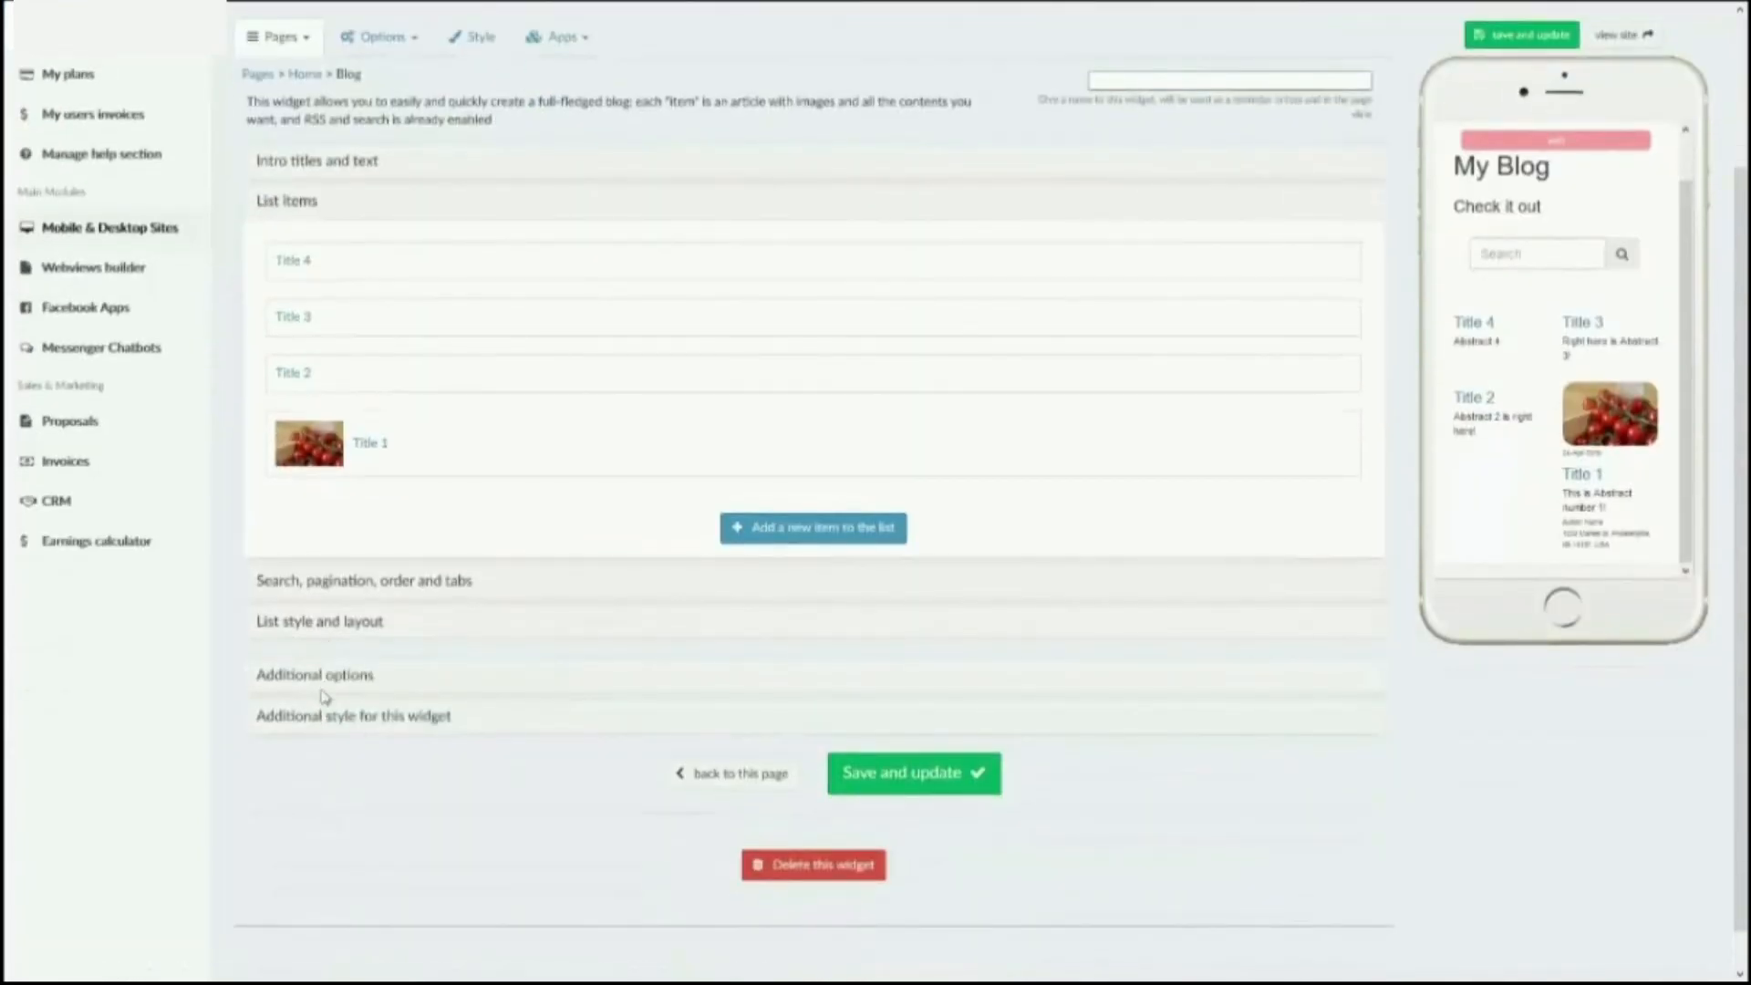
click(321, 680)
click(315, 444)
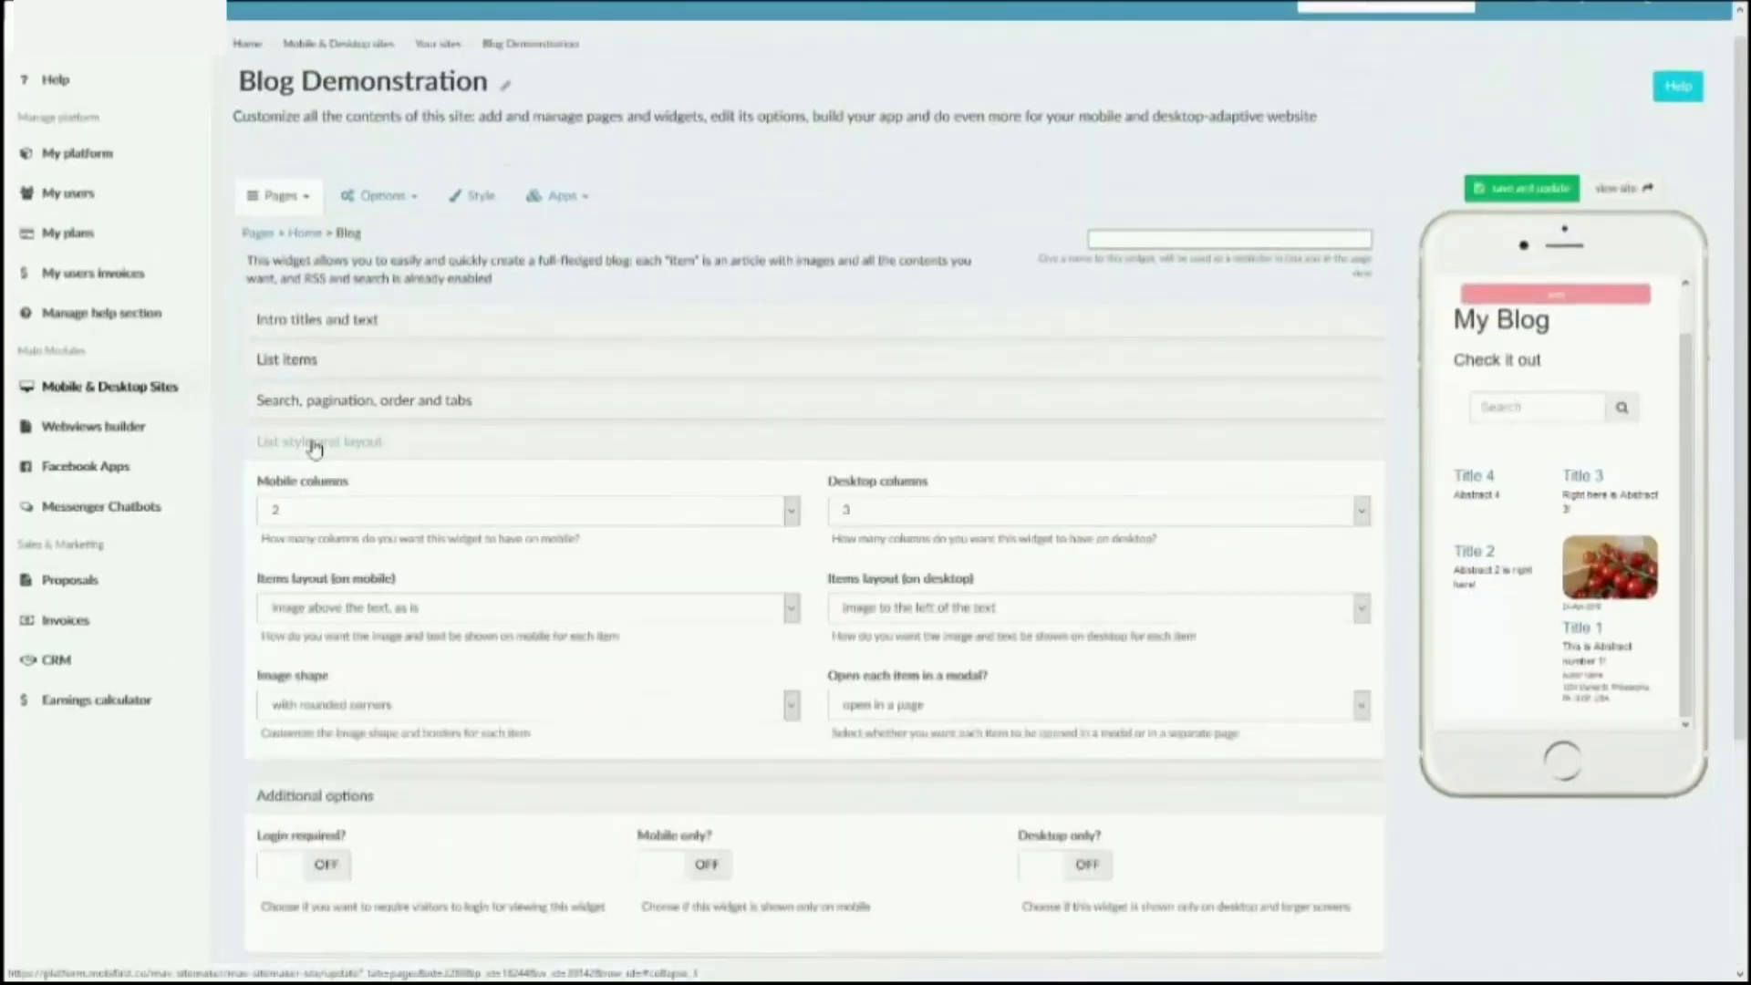
click(1130, 707)
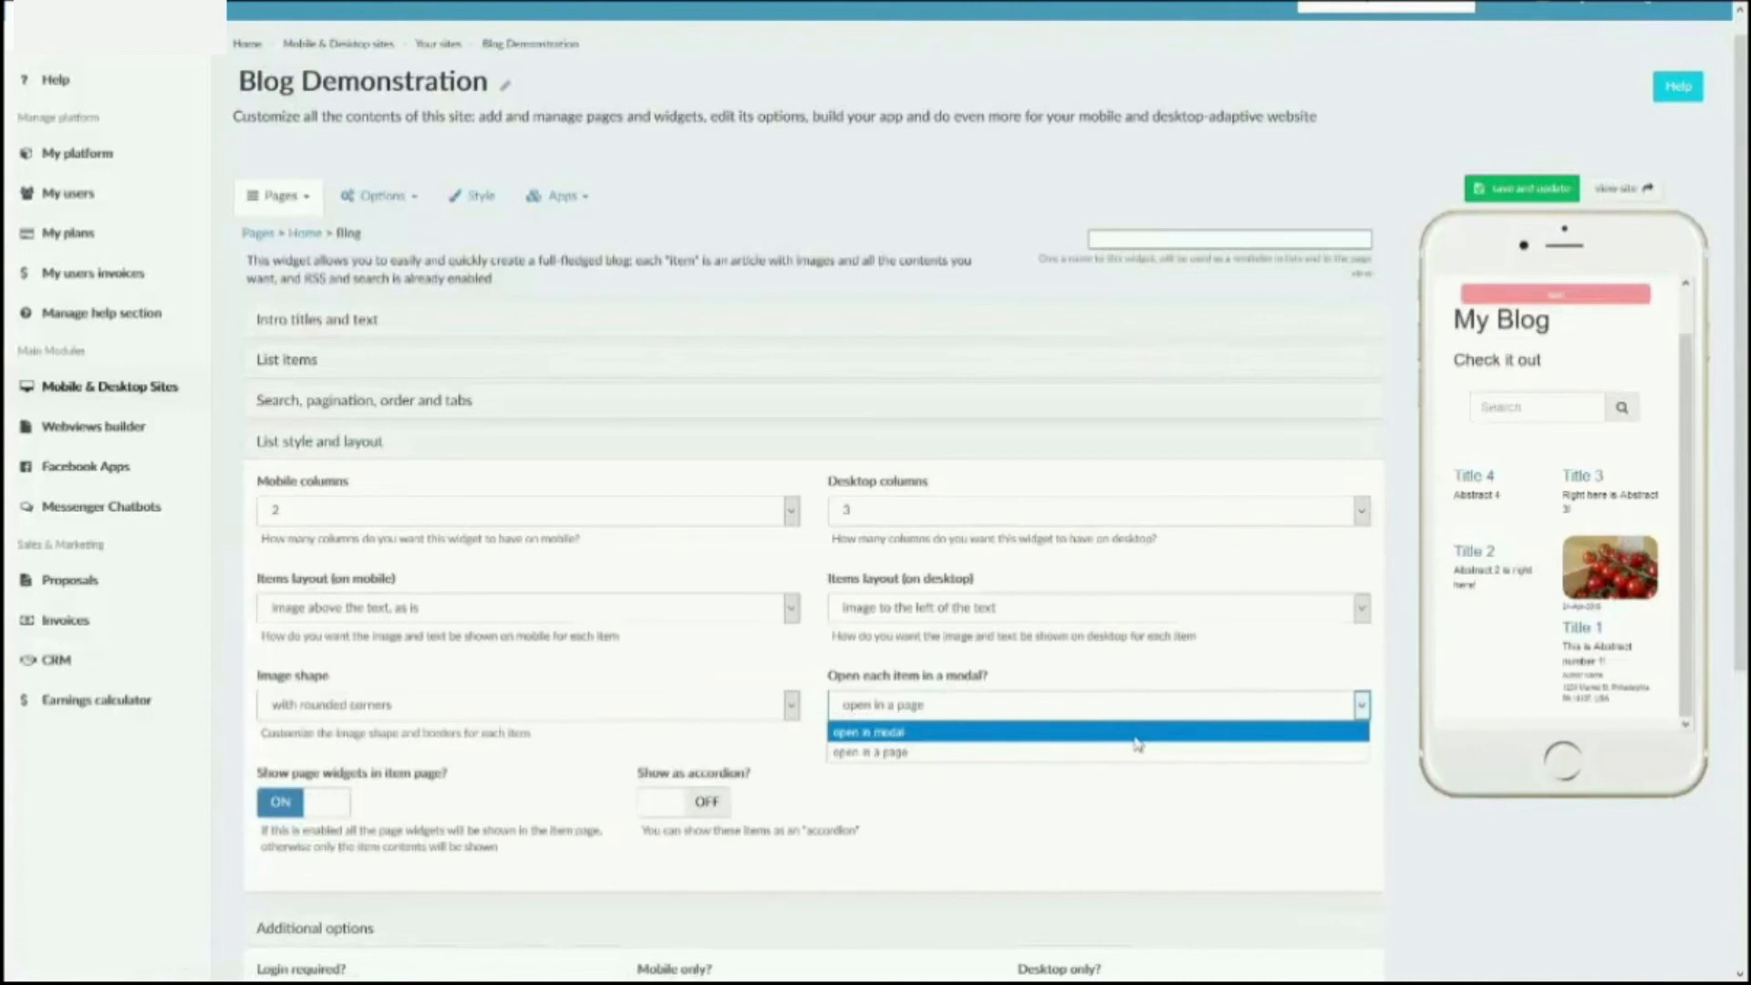
click(1137, 734)
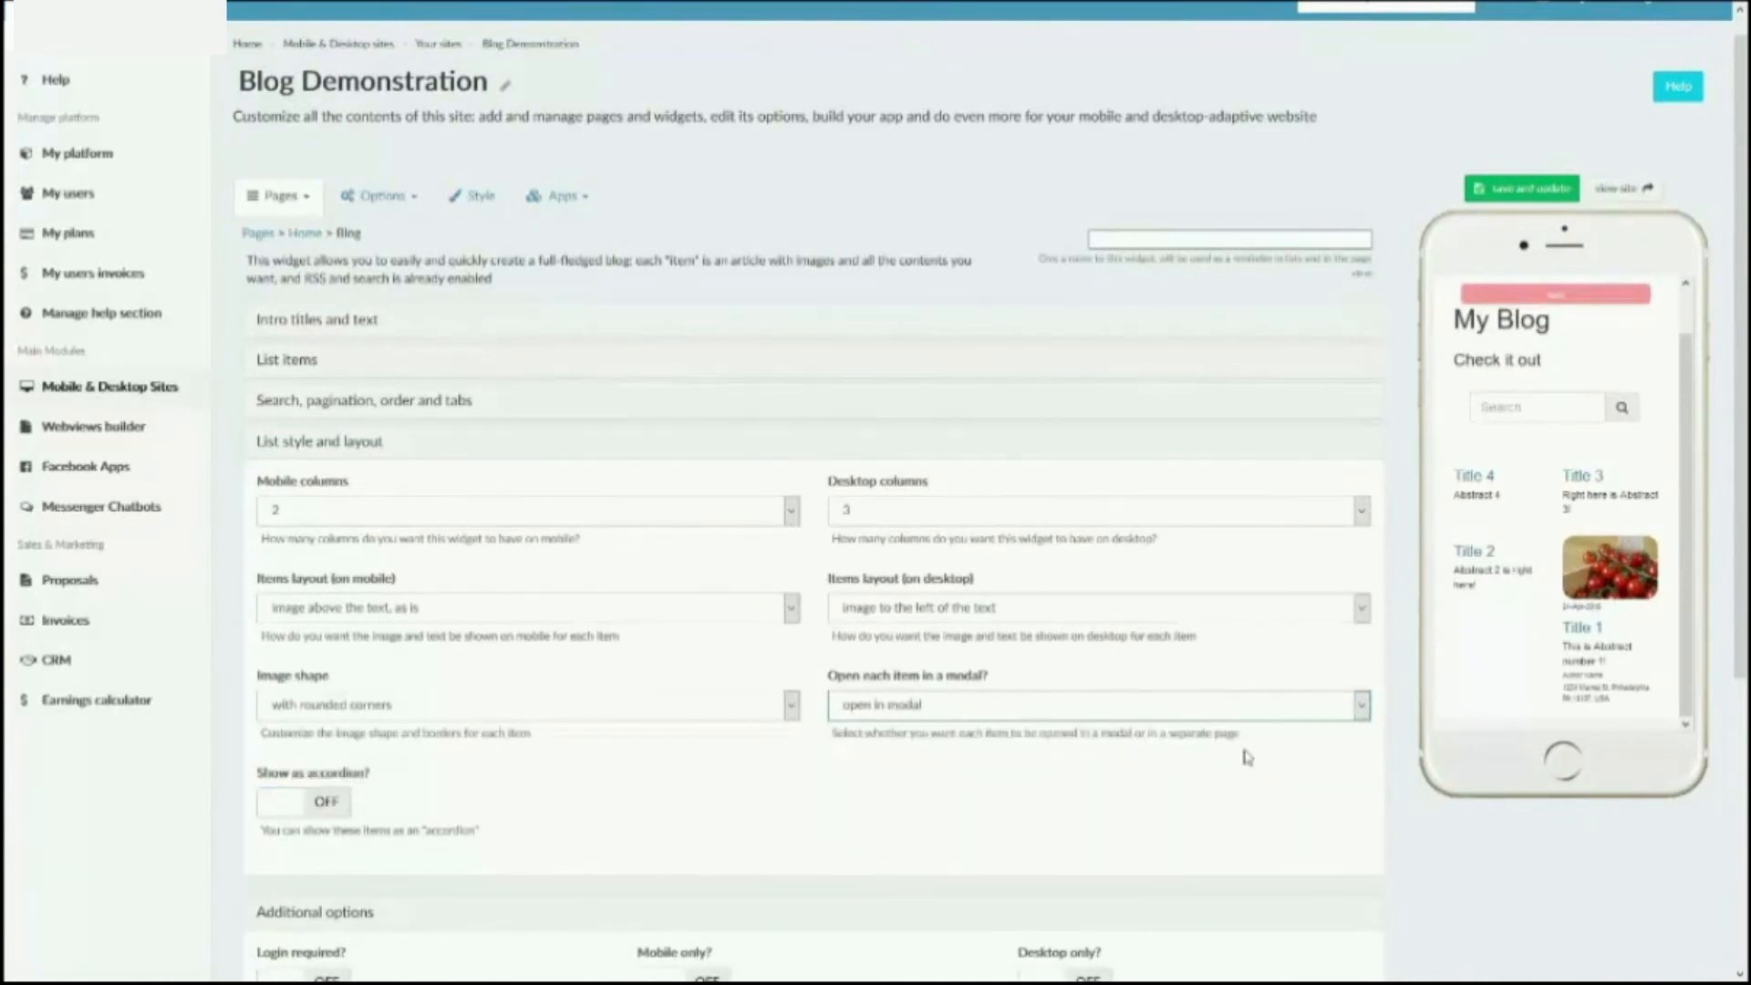
click(1488, 190)
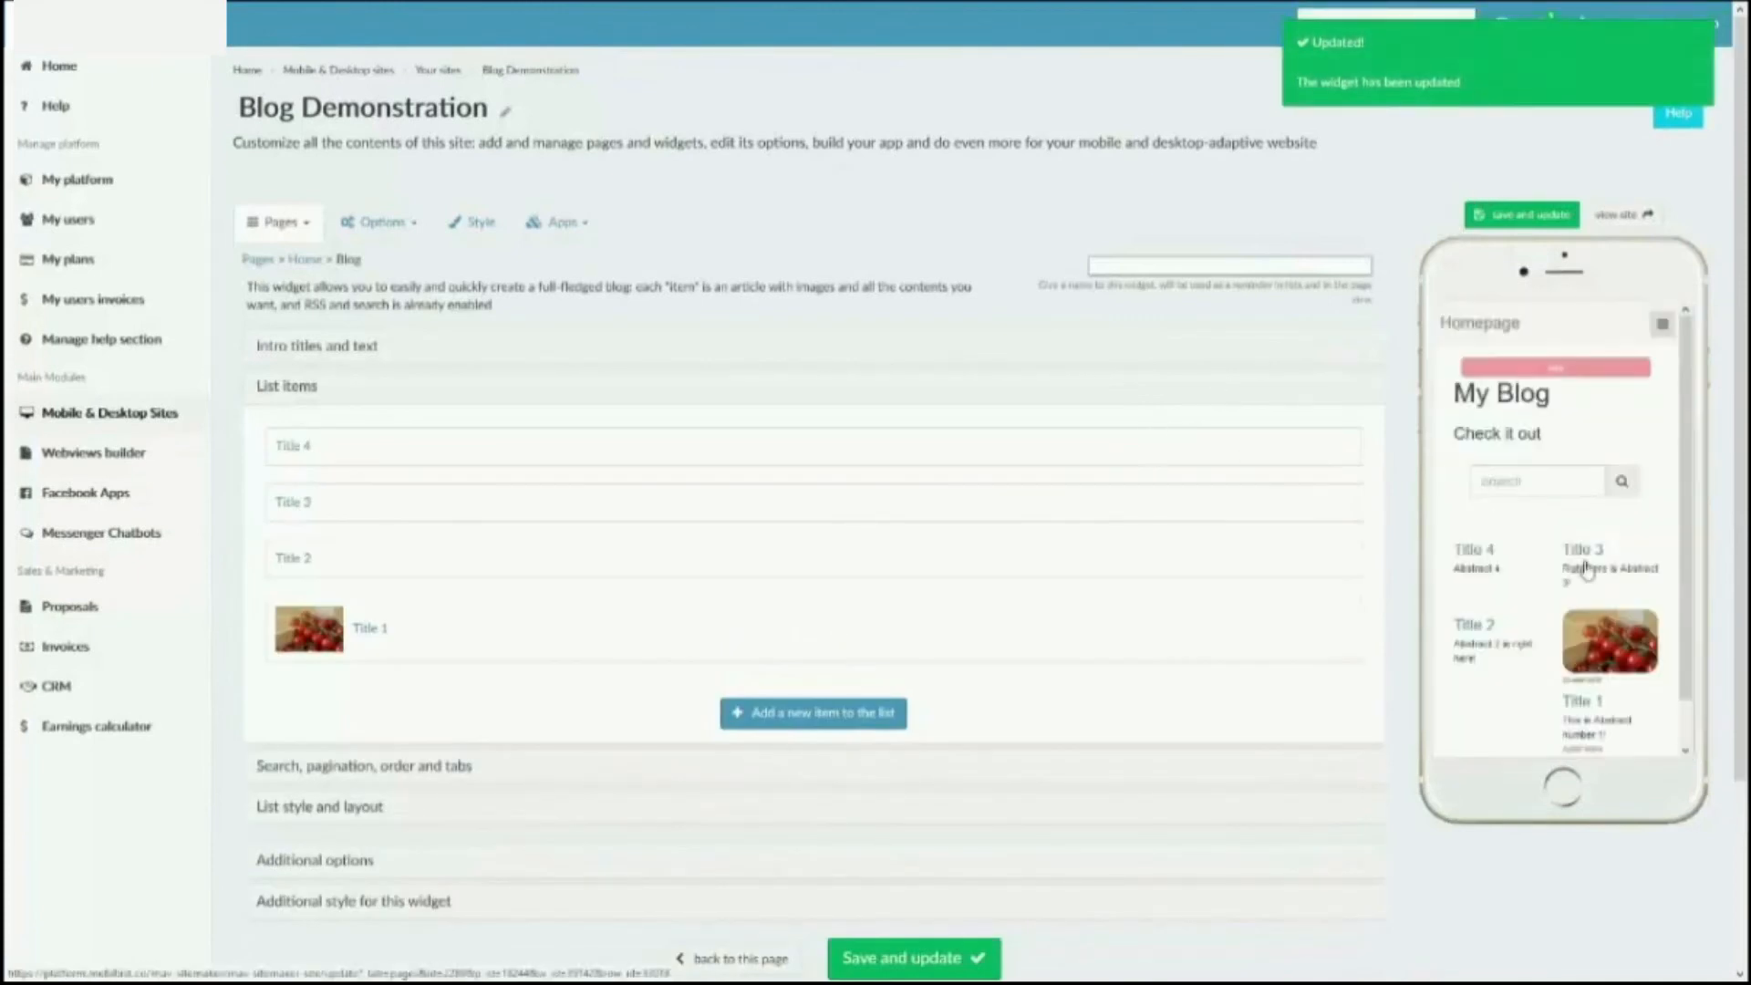
- Open the Title 1 post as a modal in the phone preview, look through its contents, and close it
click(1592, 704)
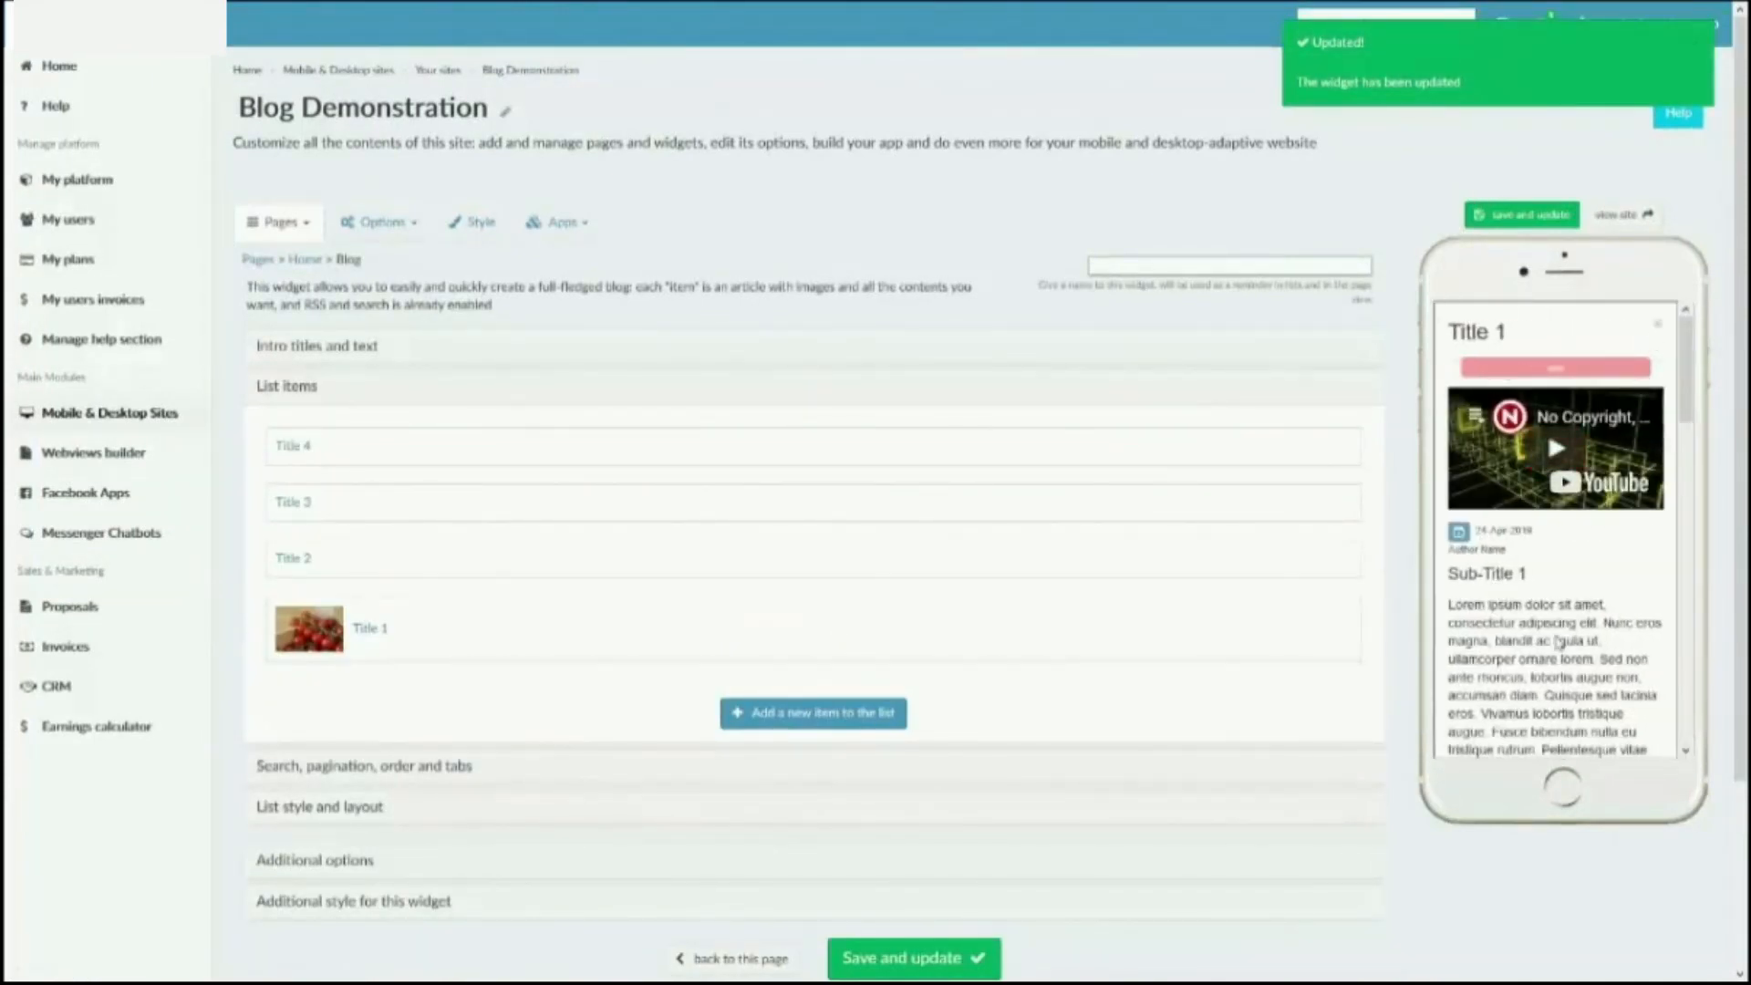
scroll(1602, 569, down, 10)
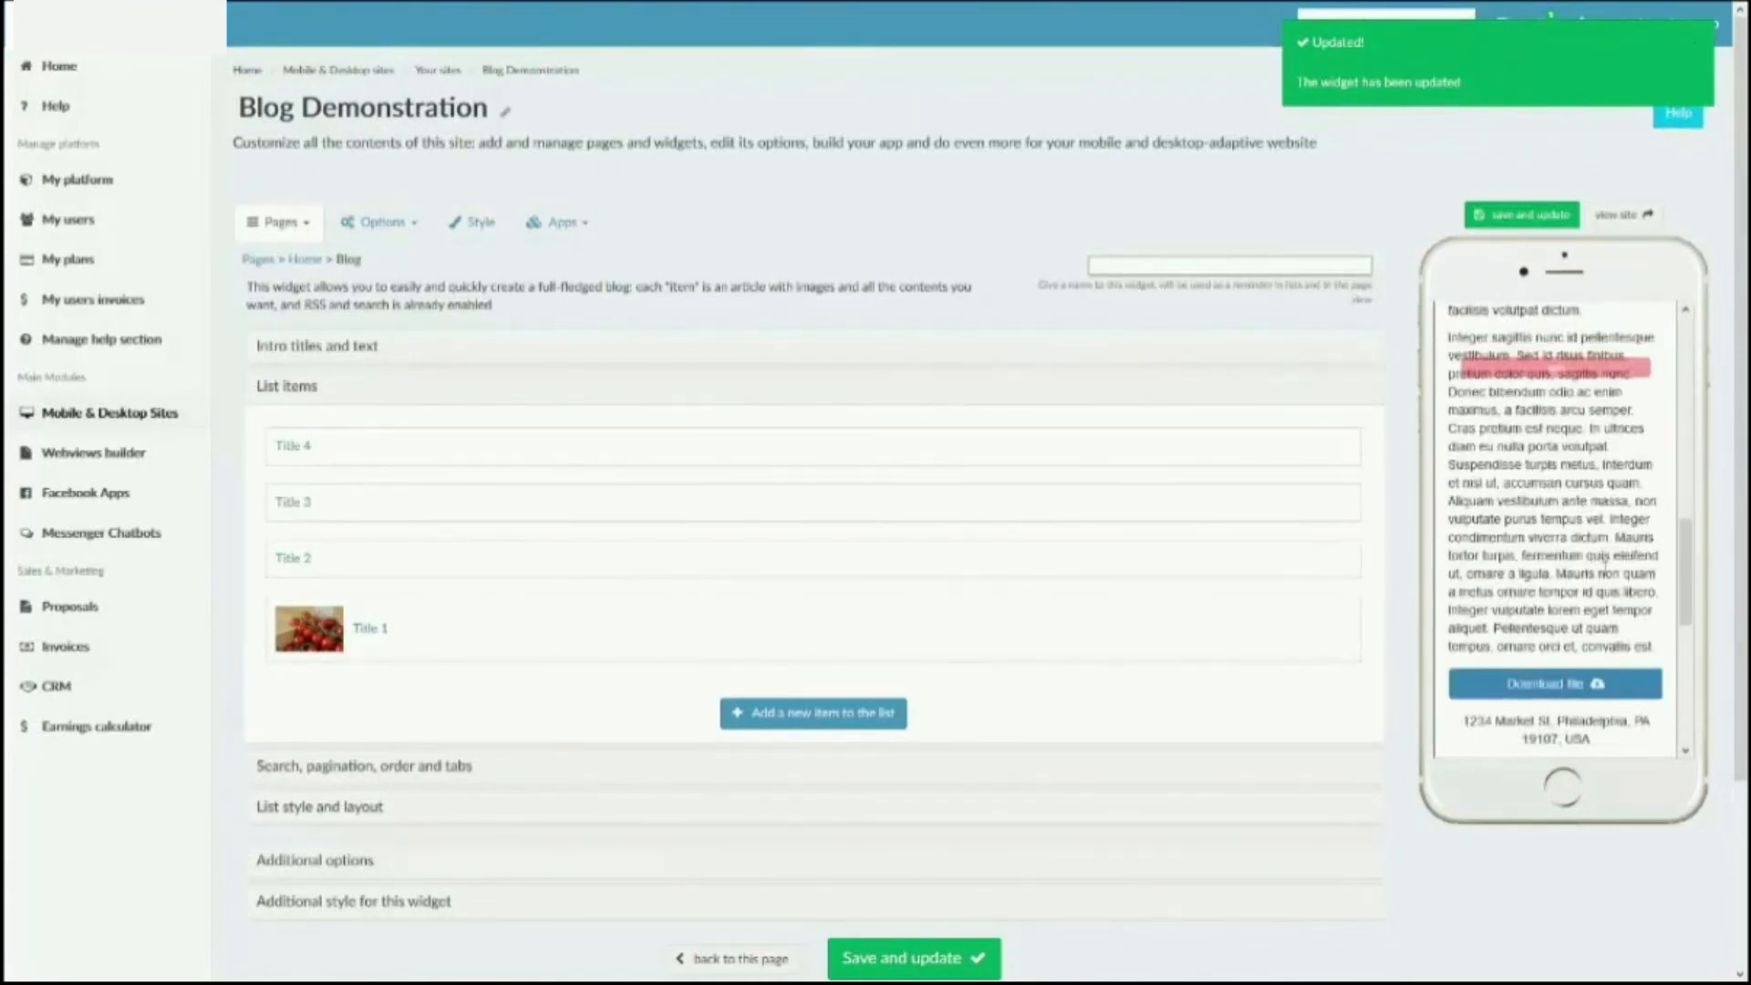
scroll(1605, 563, up, 8)
scroll(1605, 564, up, 3)
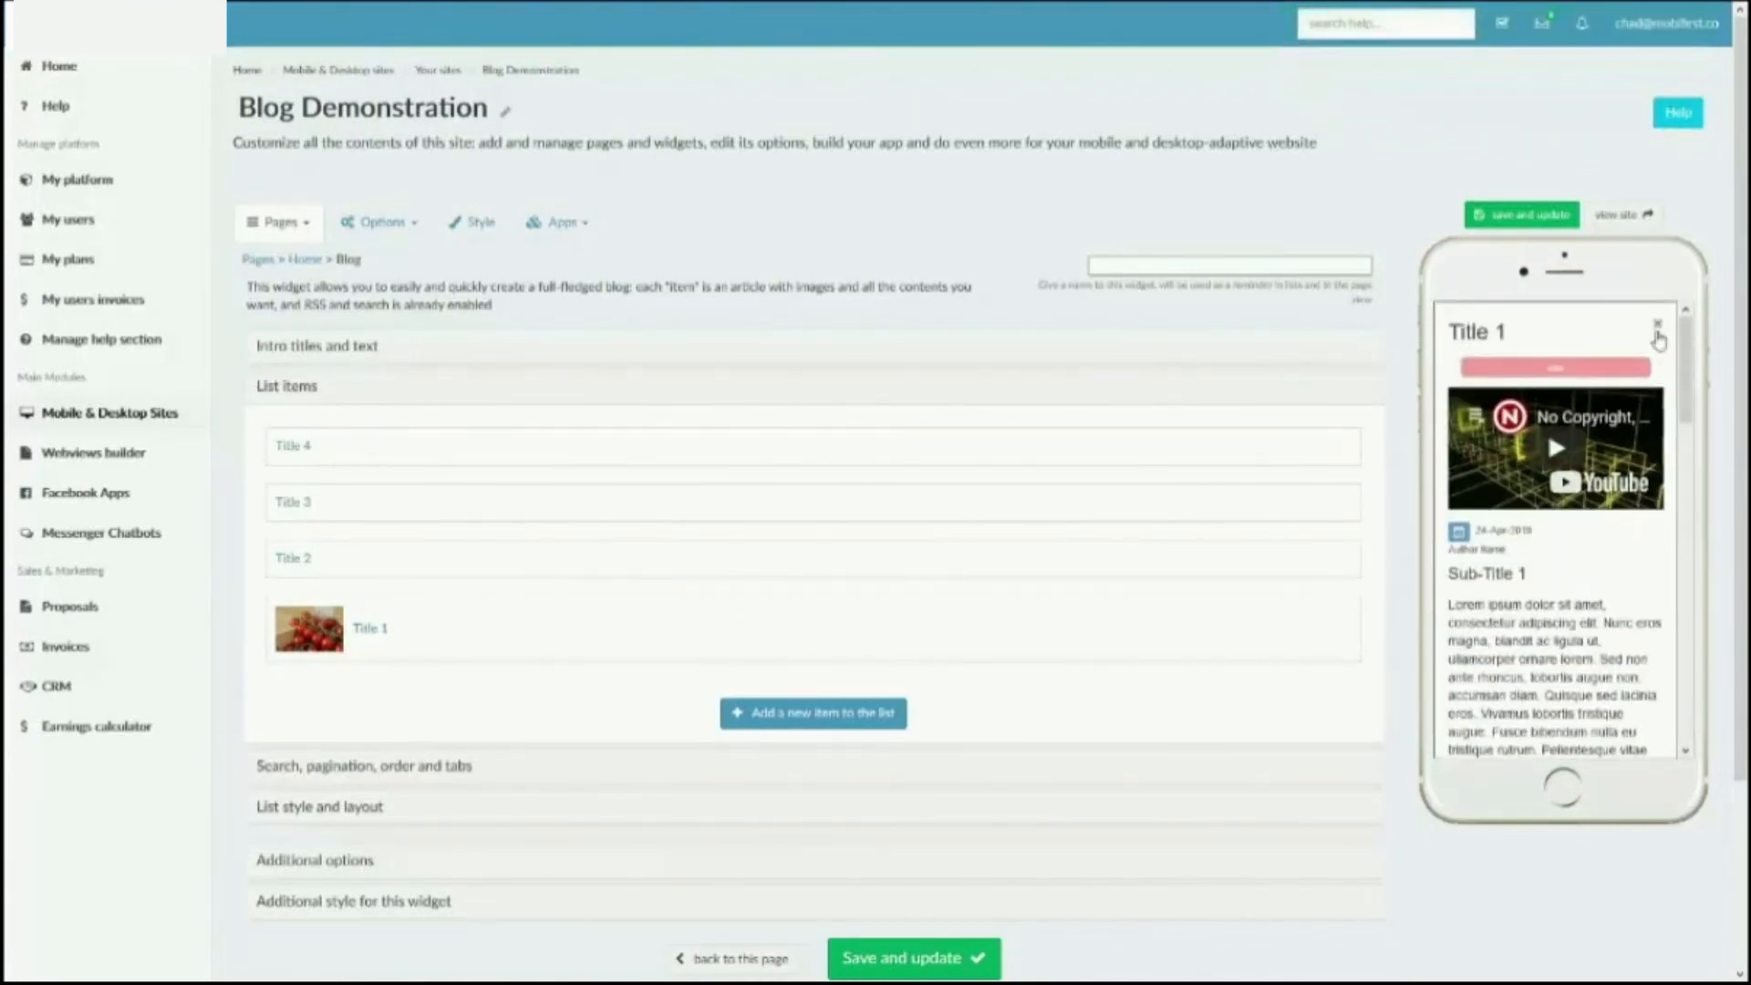
click(1660, 332)
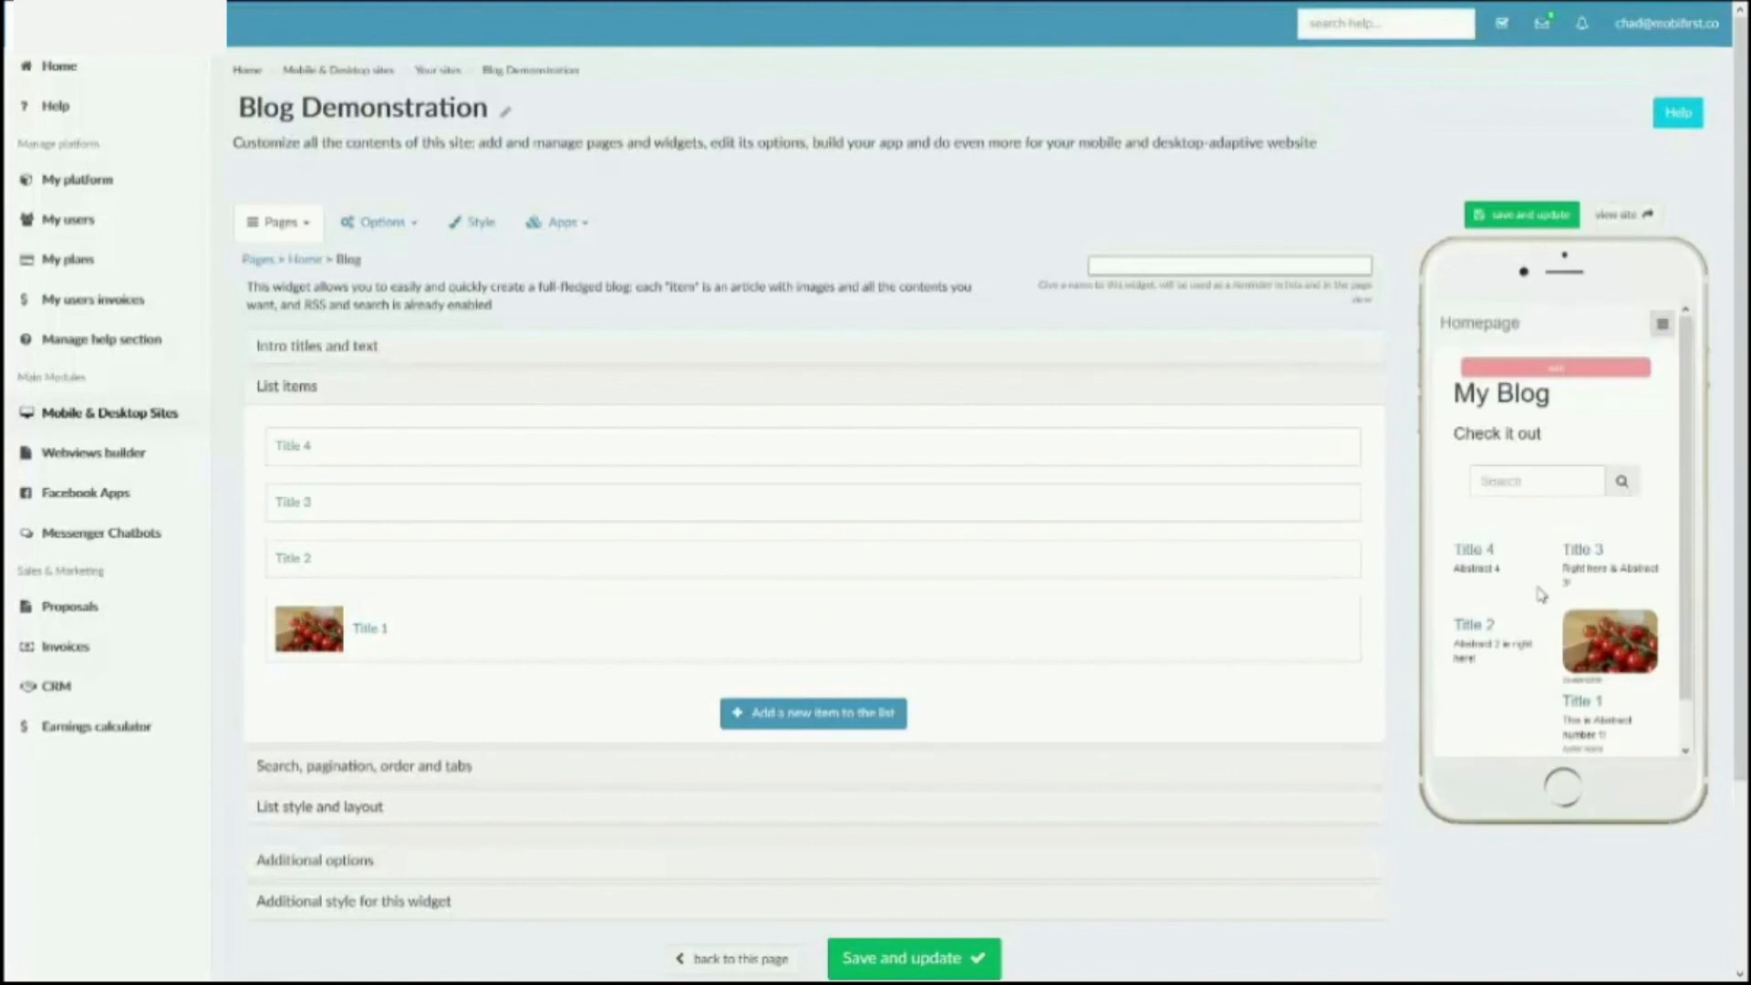
- Turn on the accordion display for the blog items in the list style and layout settings, and save and update the widget
scroll(1541, 594, down, 1)
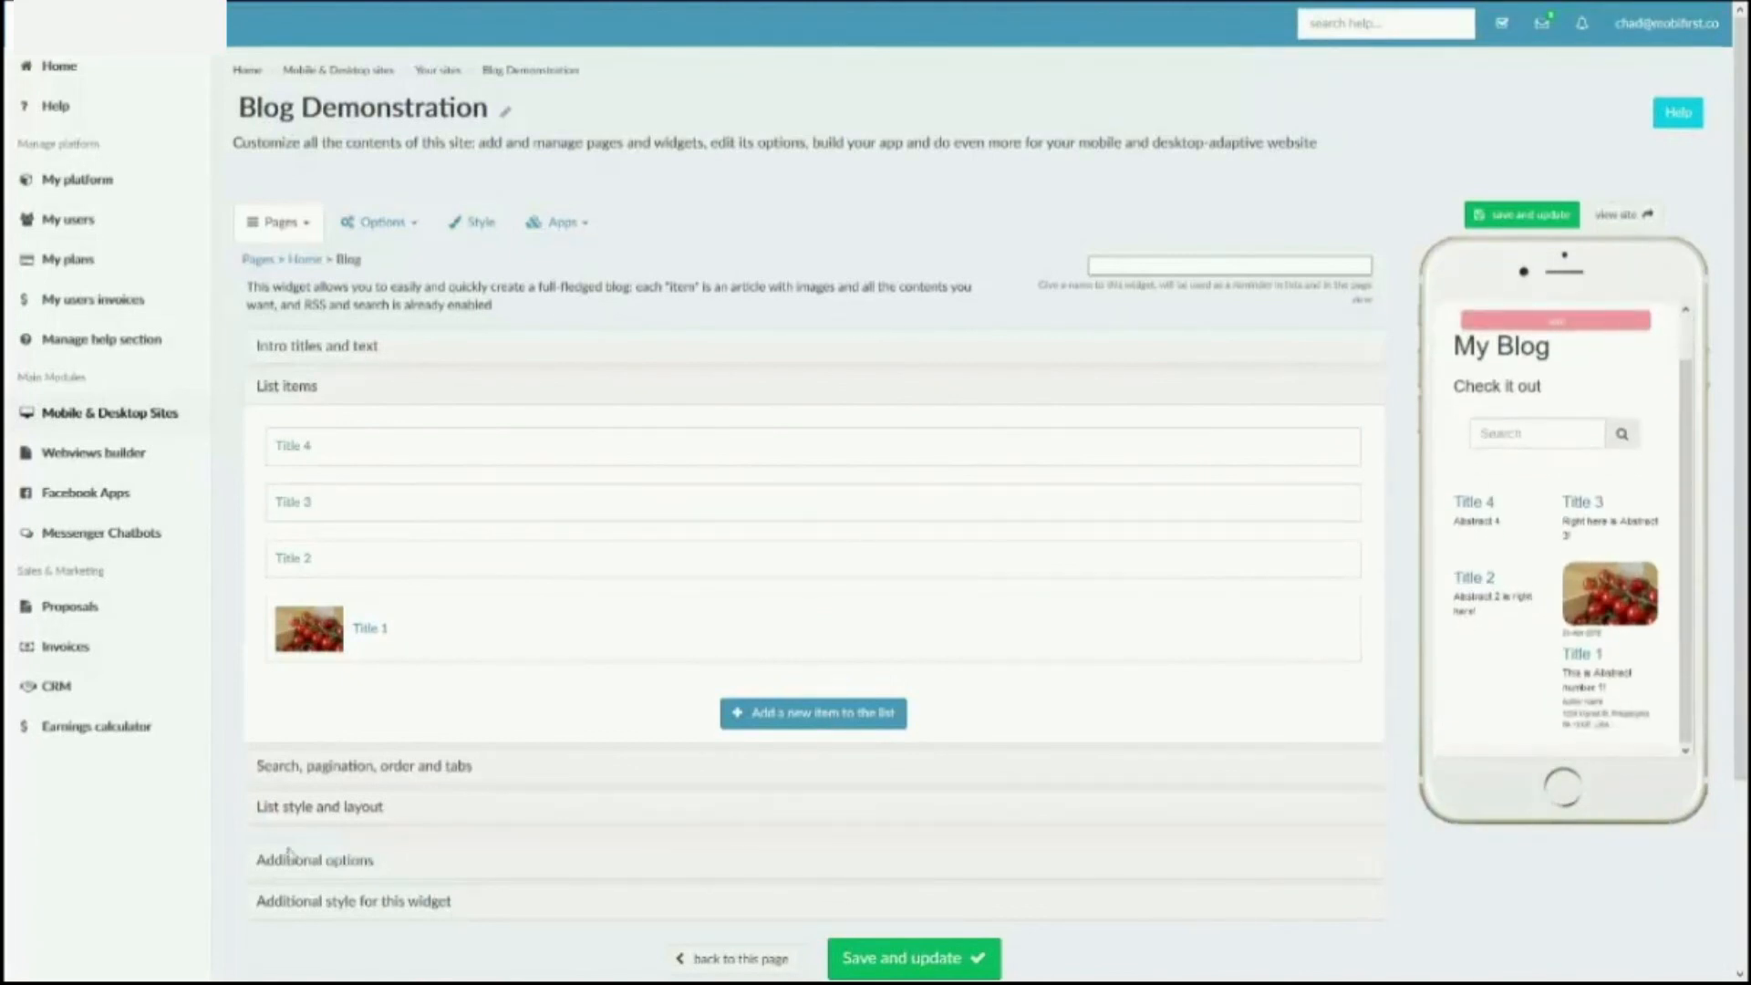
click(344, 806)
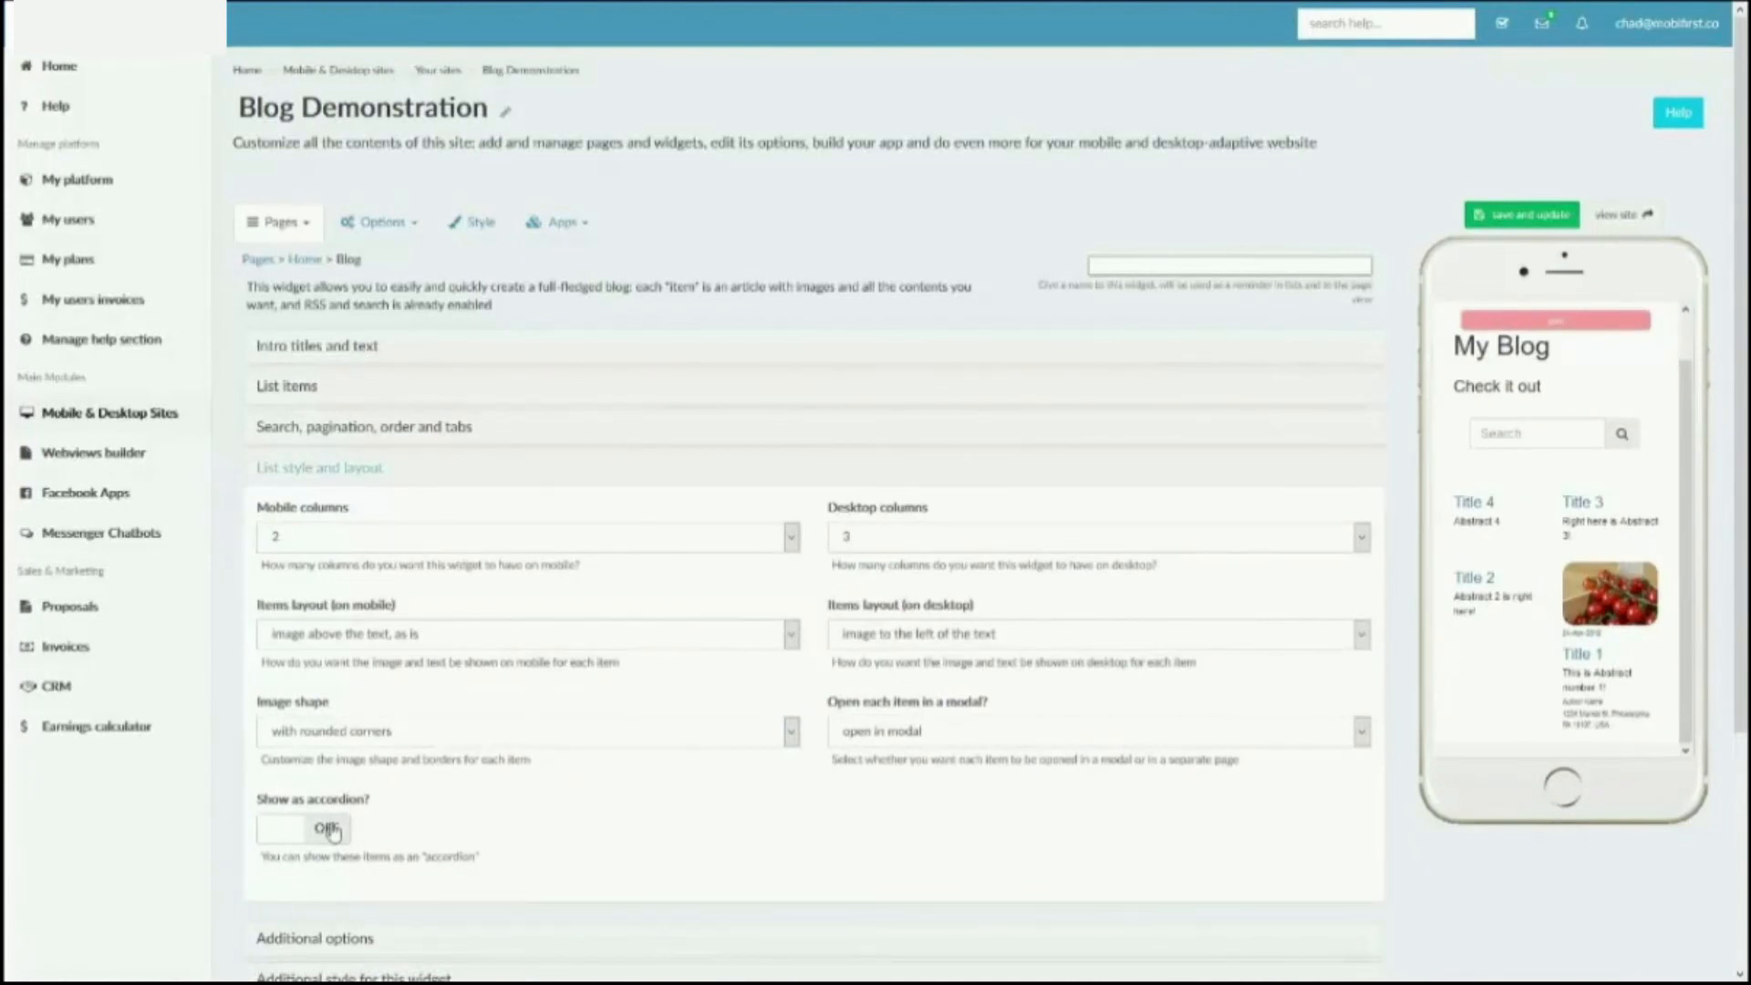
click(331, 830)
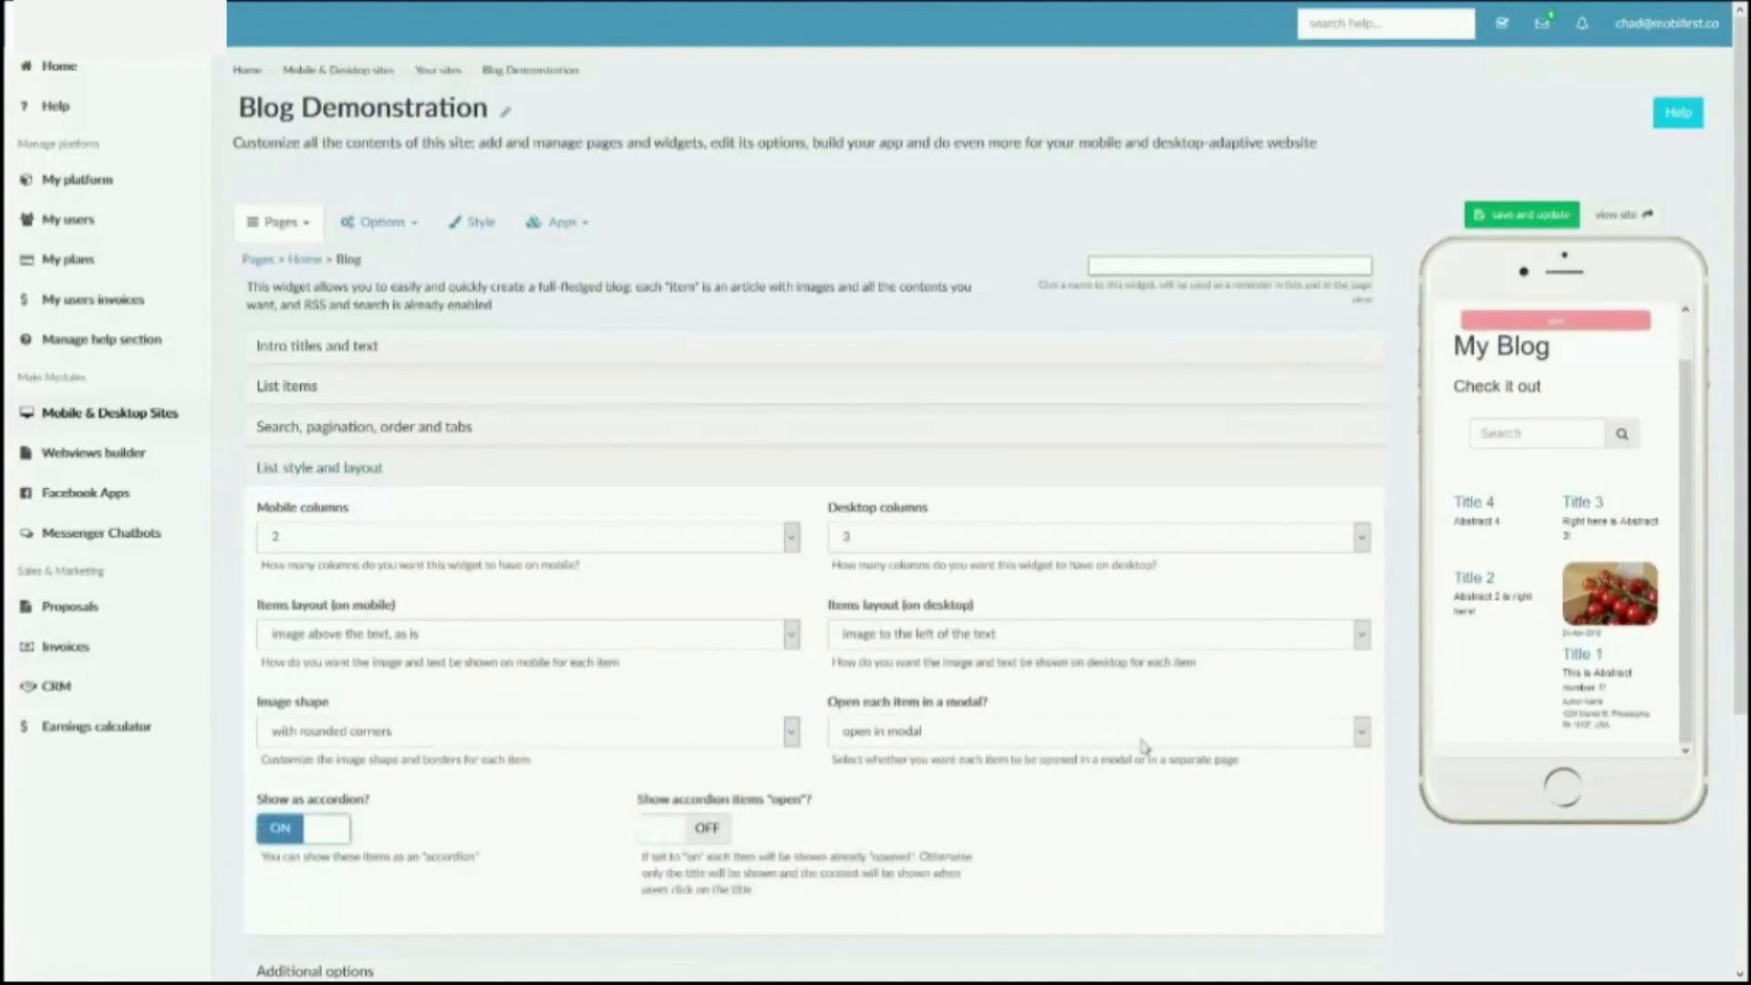
click(1505, 215)
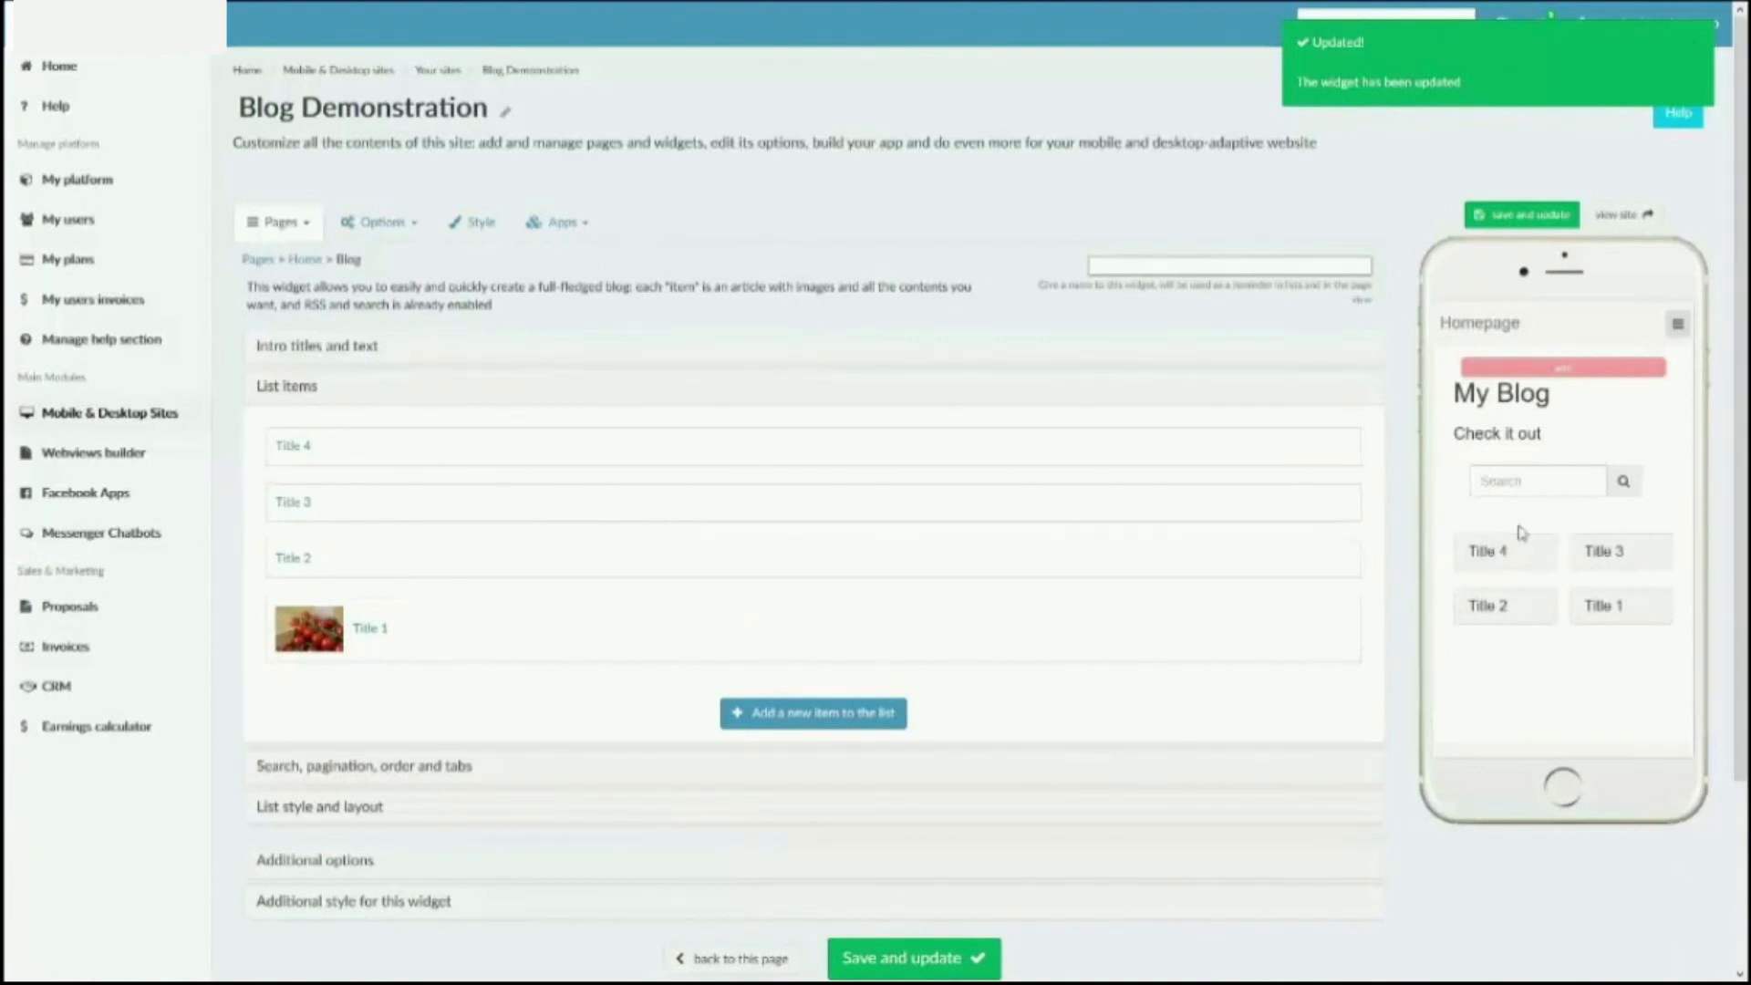
- Set the mobile columns to 1 in the list style and layout settings, and save and update the widget
click(325, 817)
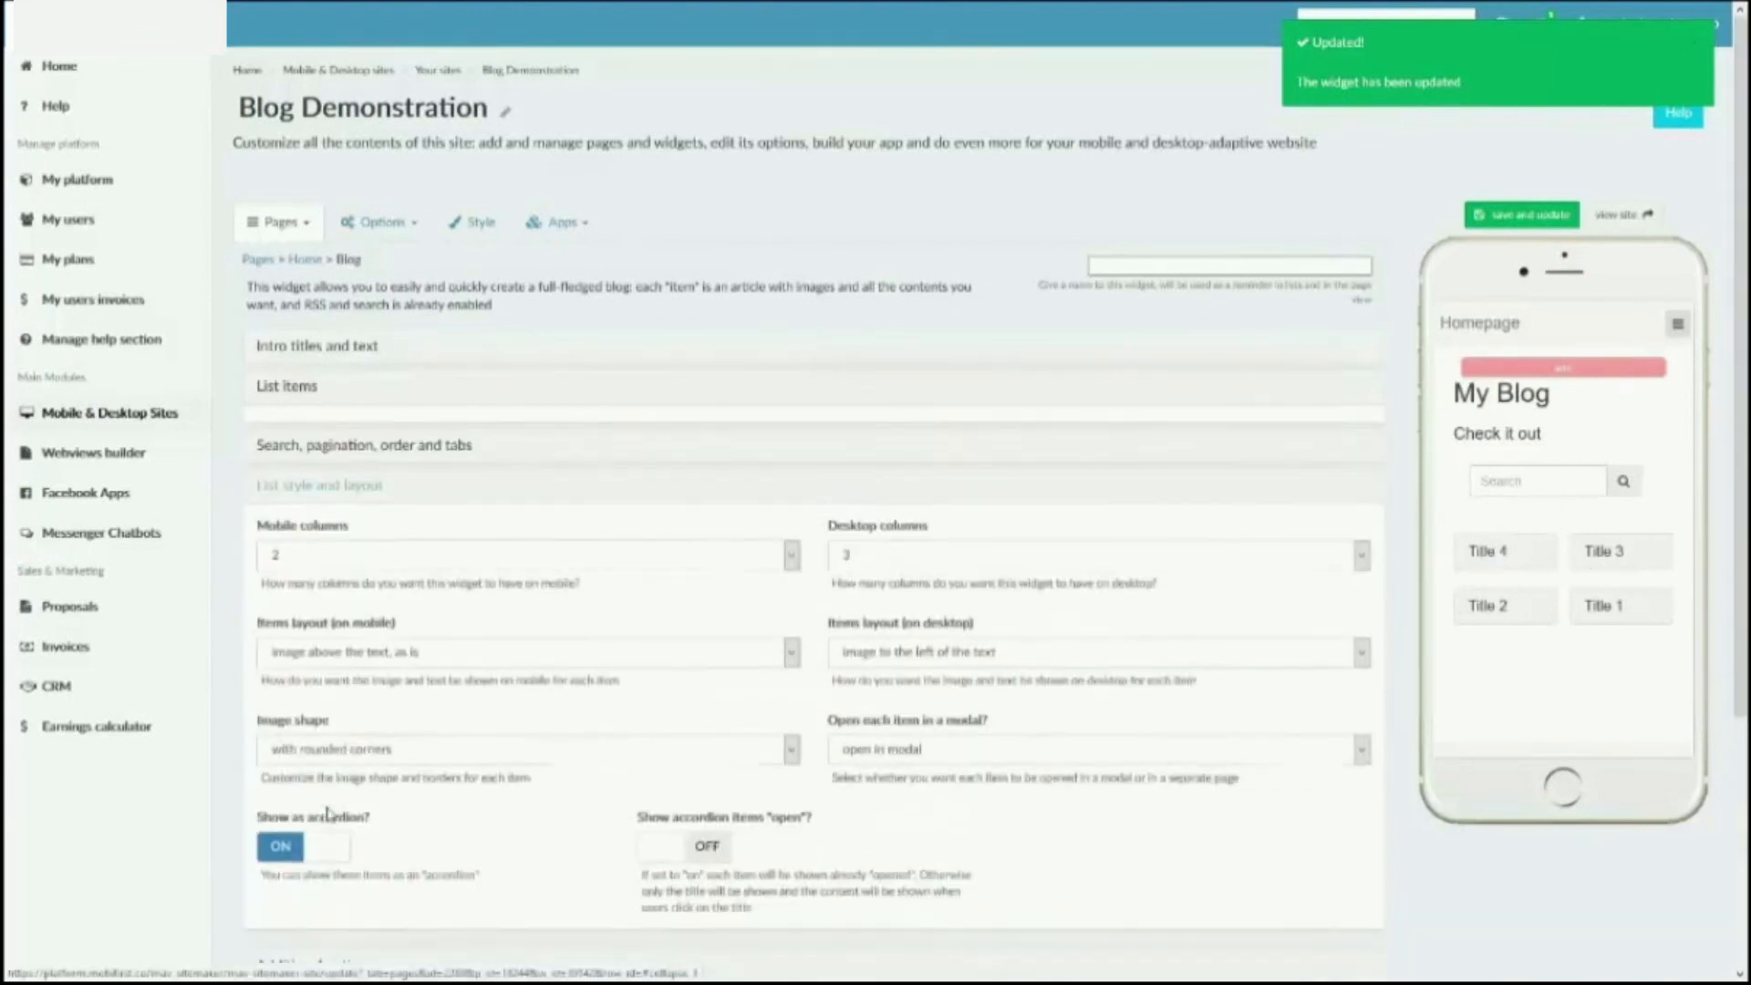
click(369, 539)
click(368, 566)
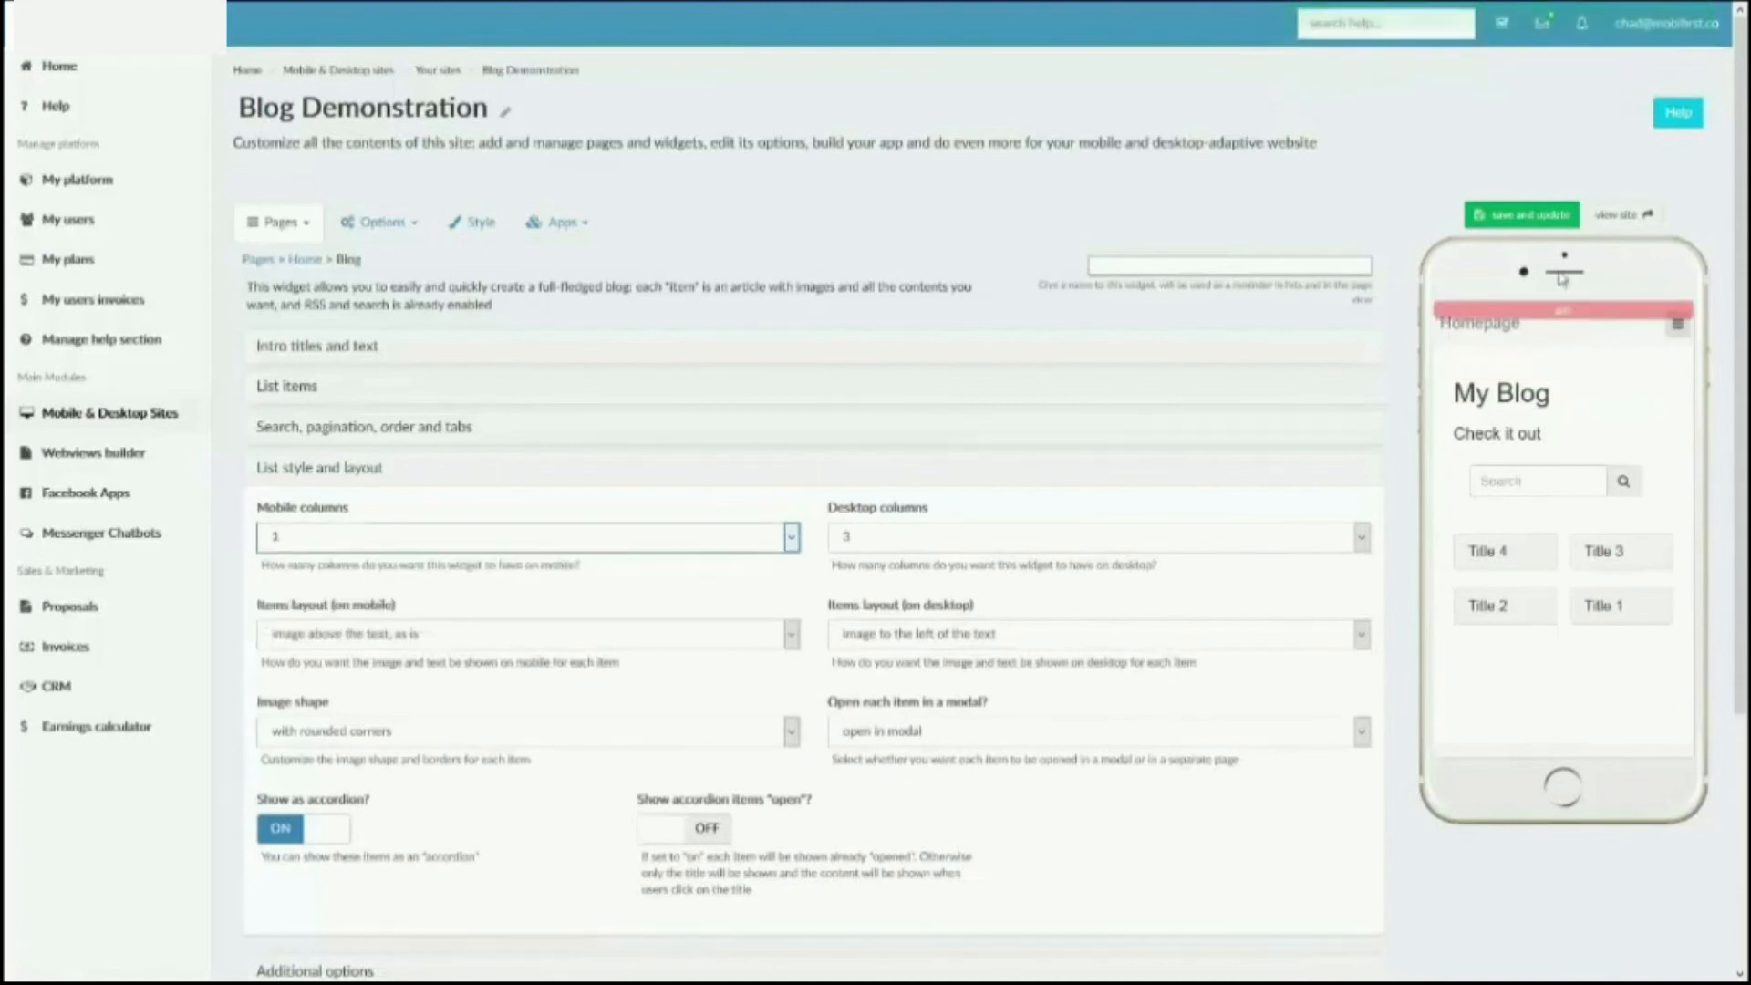
click(1529, 216)
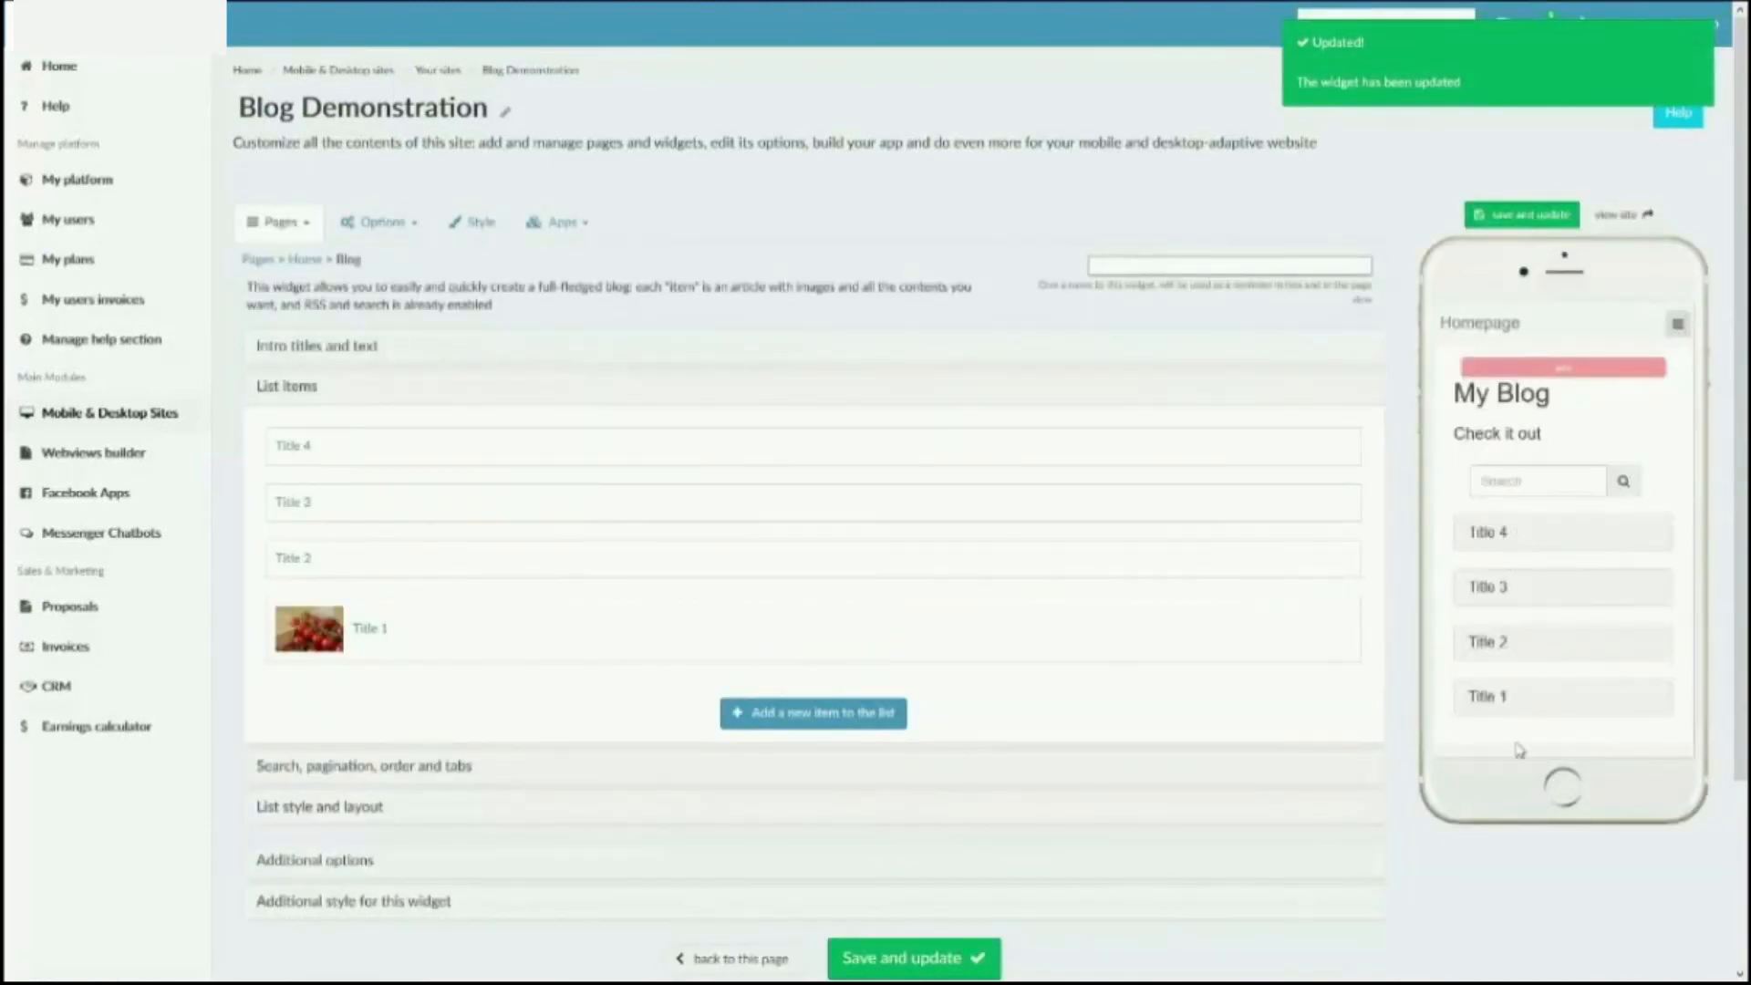
- Expand the Title 1 accordion item in the phone preview and look through its content, and expand and collapse Title 2
click(1477, 696)
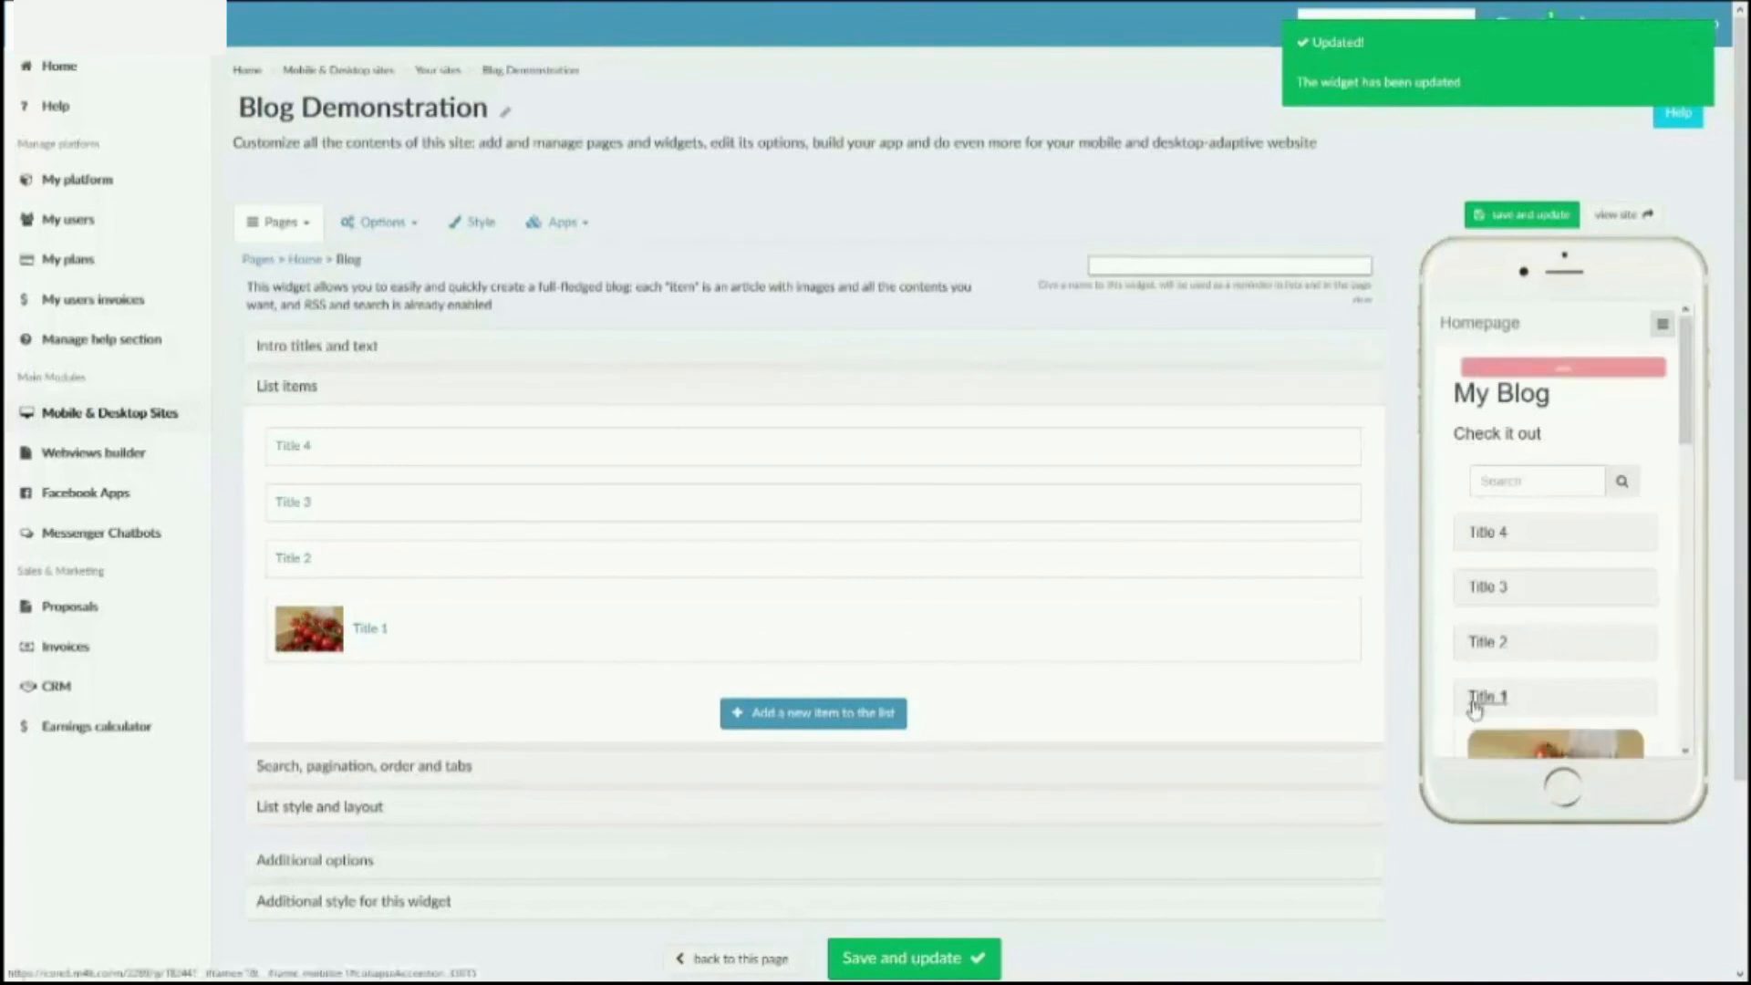
scroll(1485, 657, down, 3)
scroll(1484, 645, down, 5)
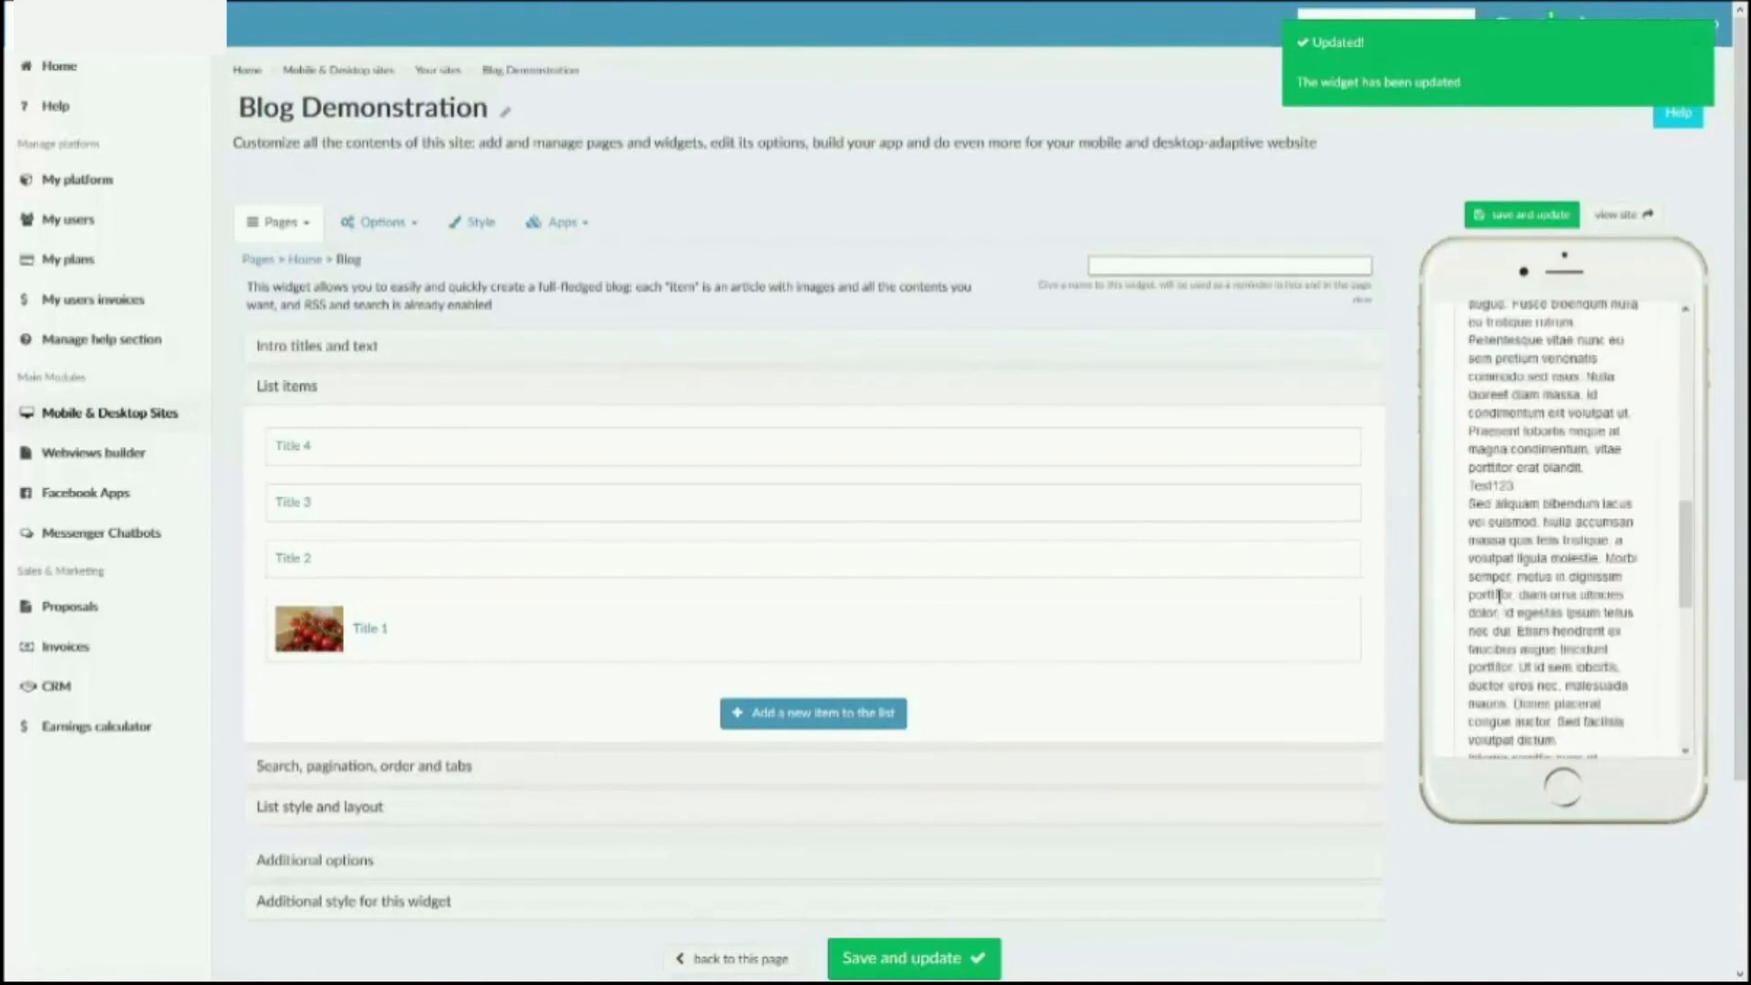
scroll(1501, 596, up, 5)
scroll(1500, 597, up, 10)
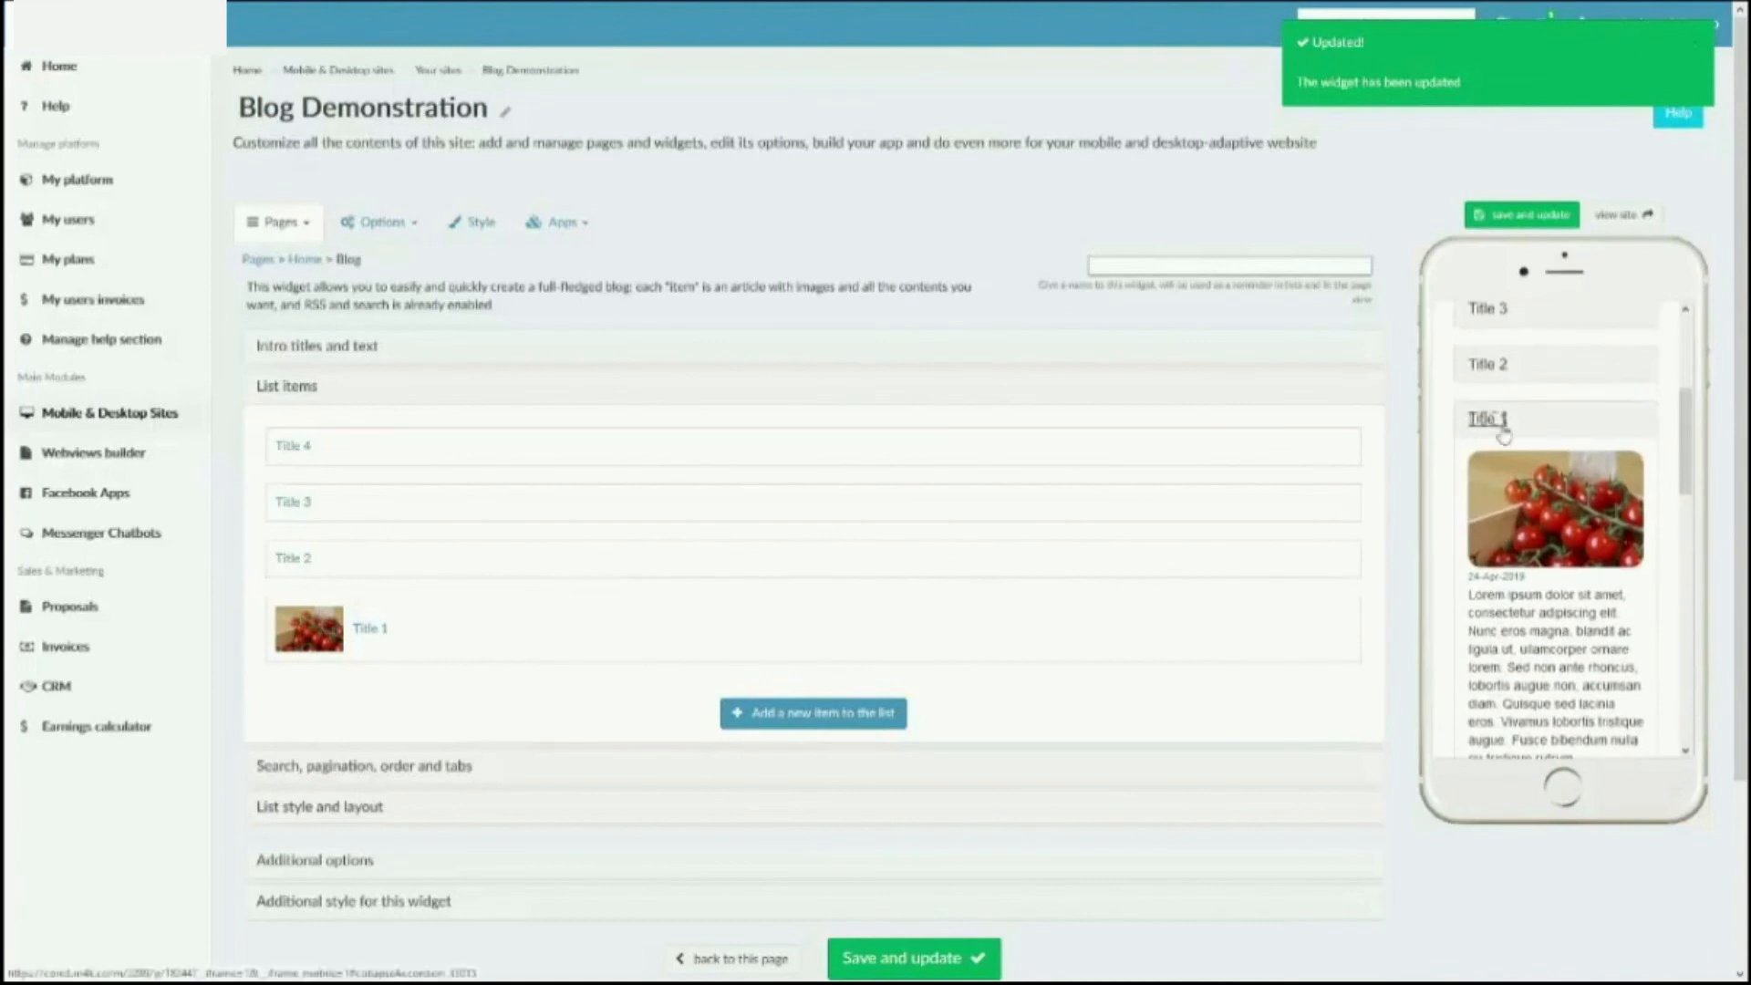
click(1489, 643)
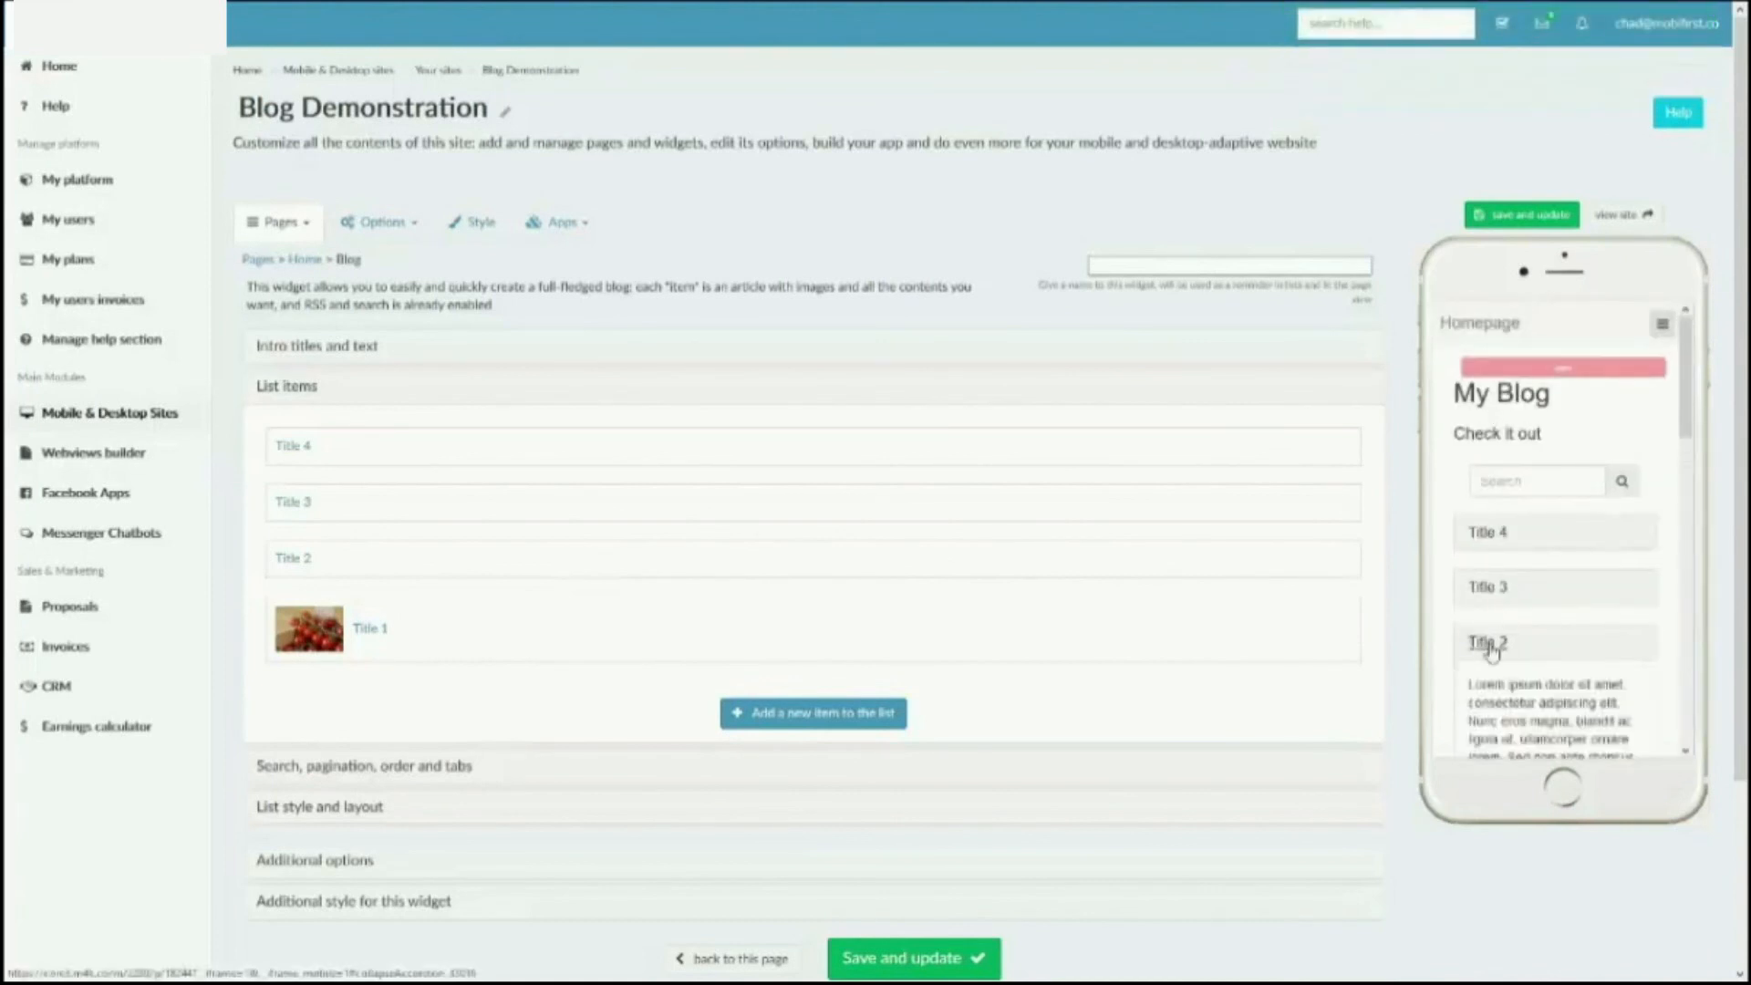
click(1489, 643)
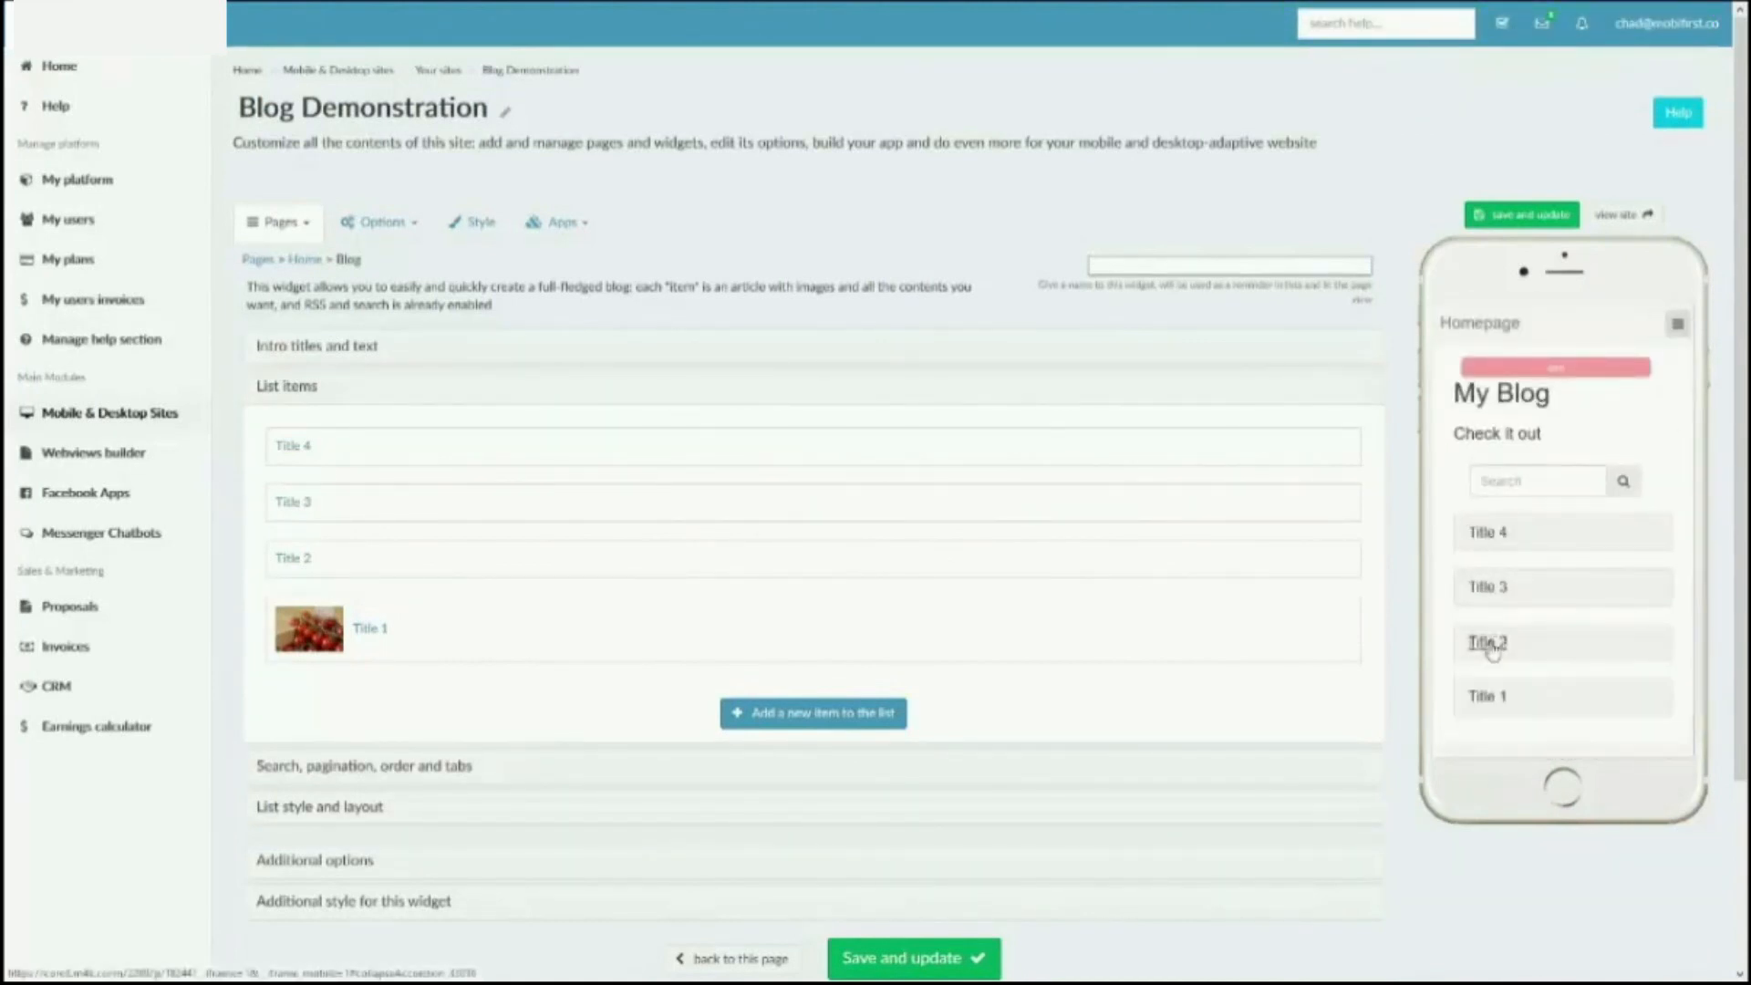
- Review the list style and layout settings and the widget's additional login, mobile-only and desktop-only options
scroll(236, 354, down, 1)
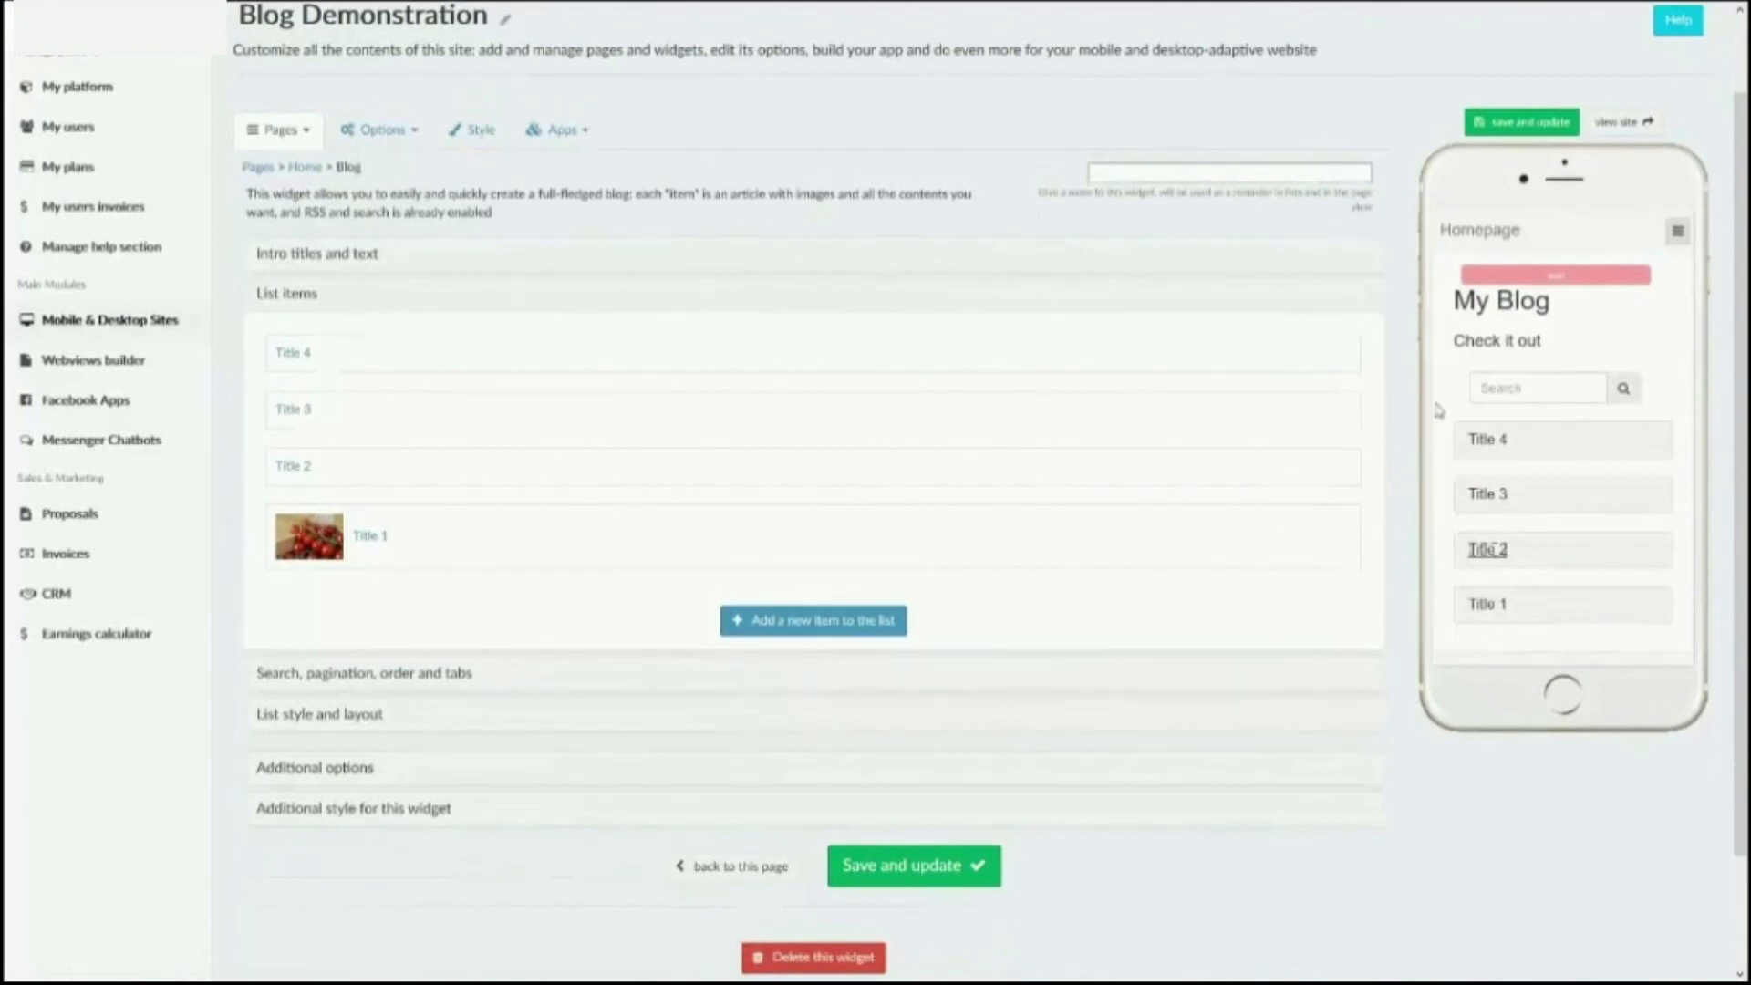
click(410, 730)
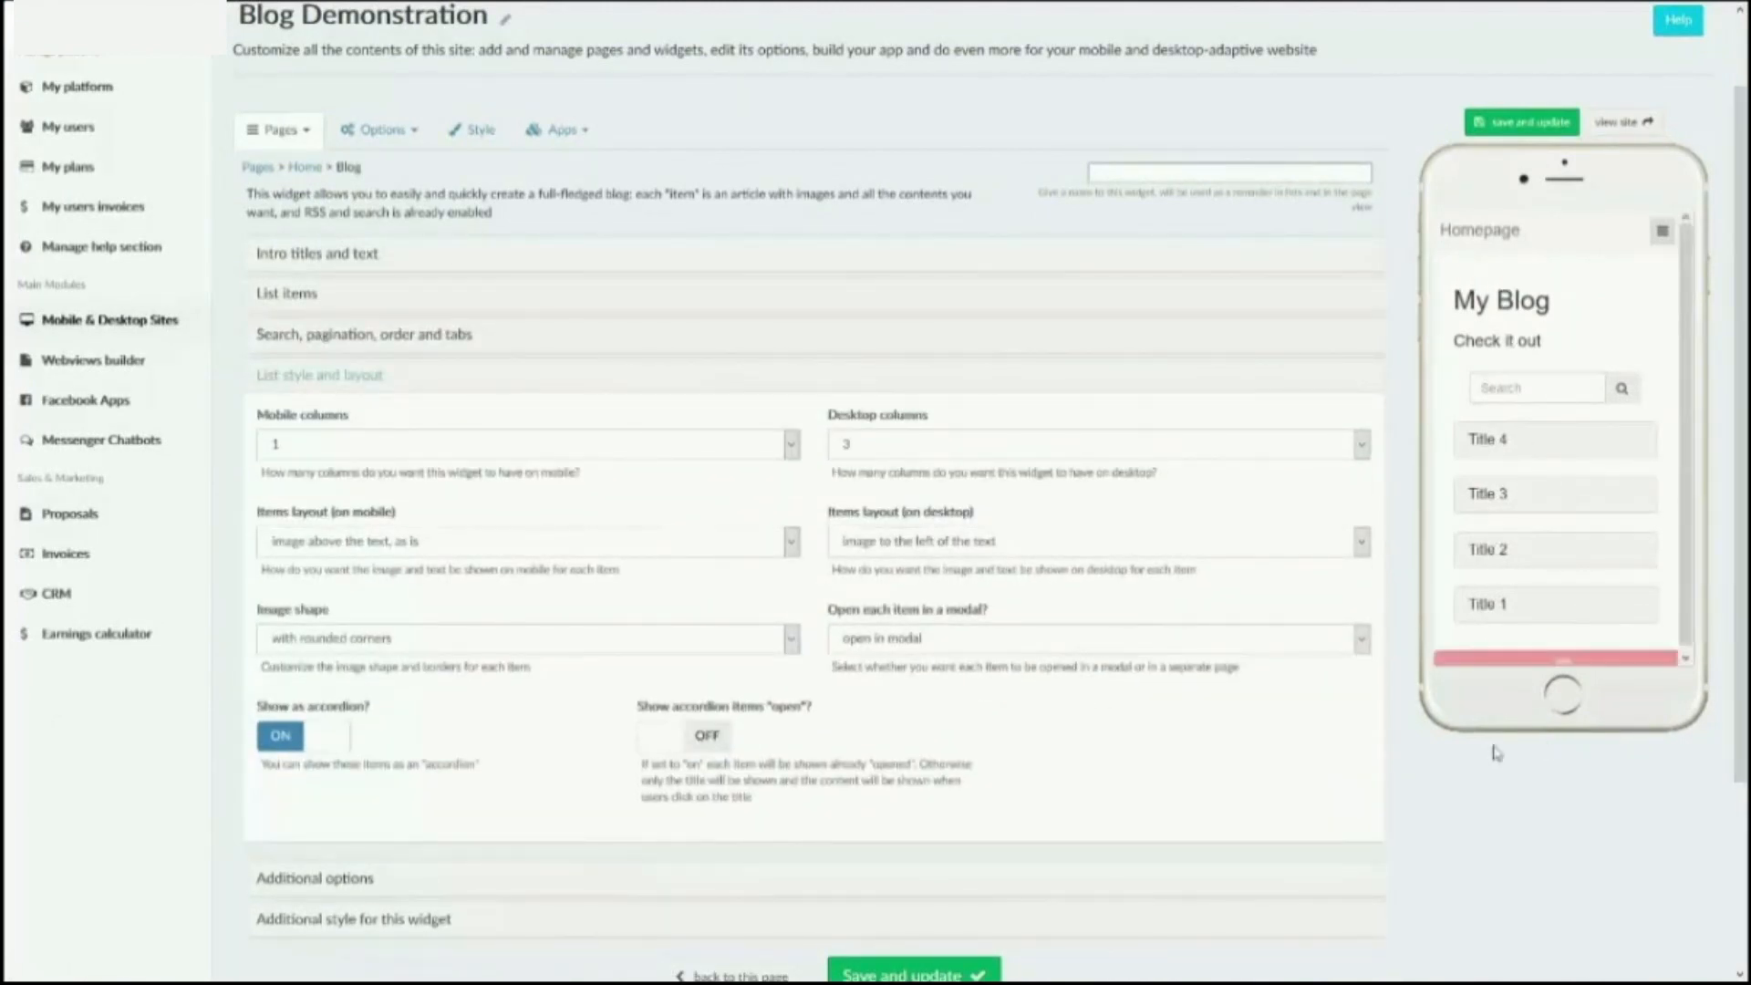
scroll(404, 678, down, 2)
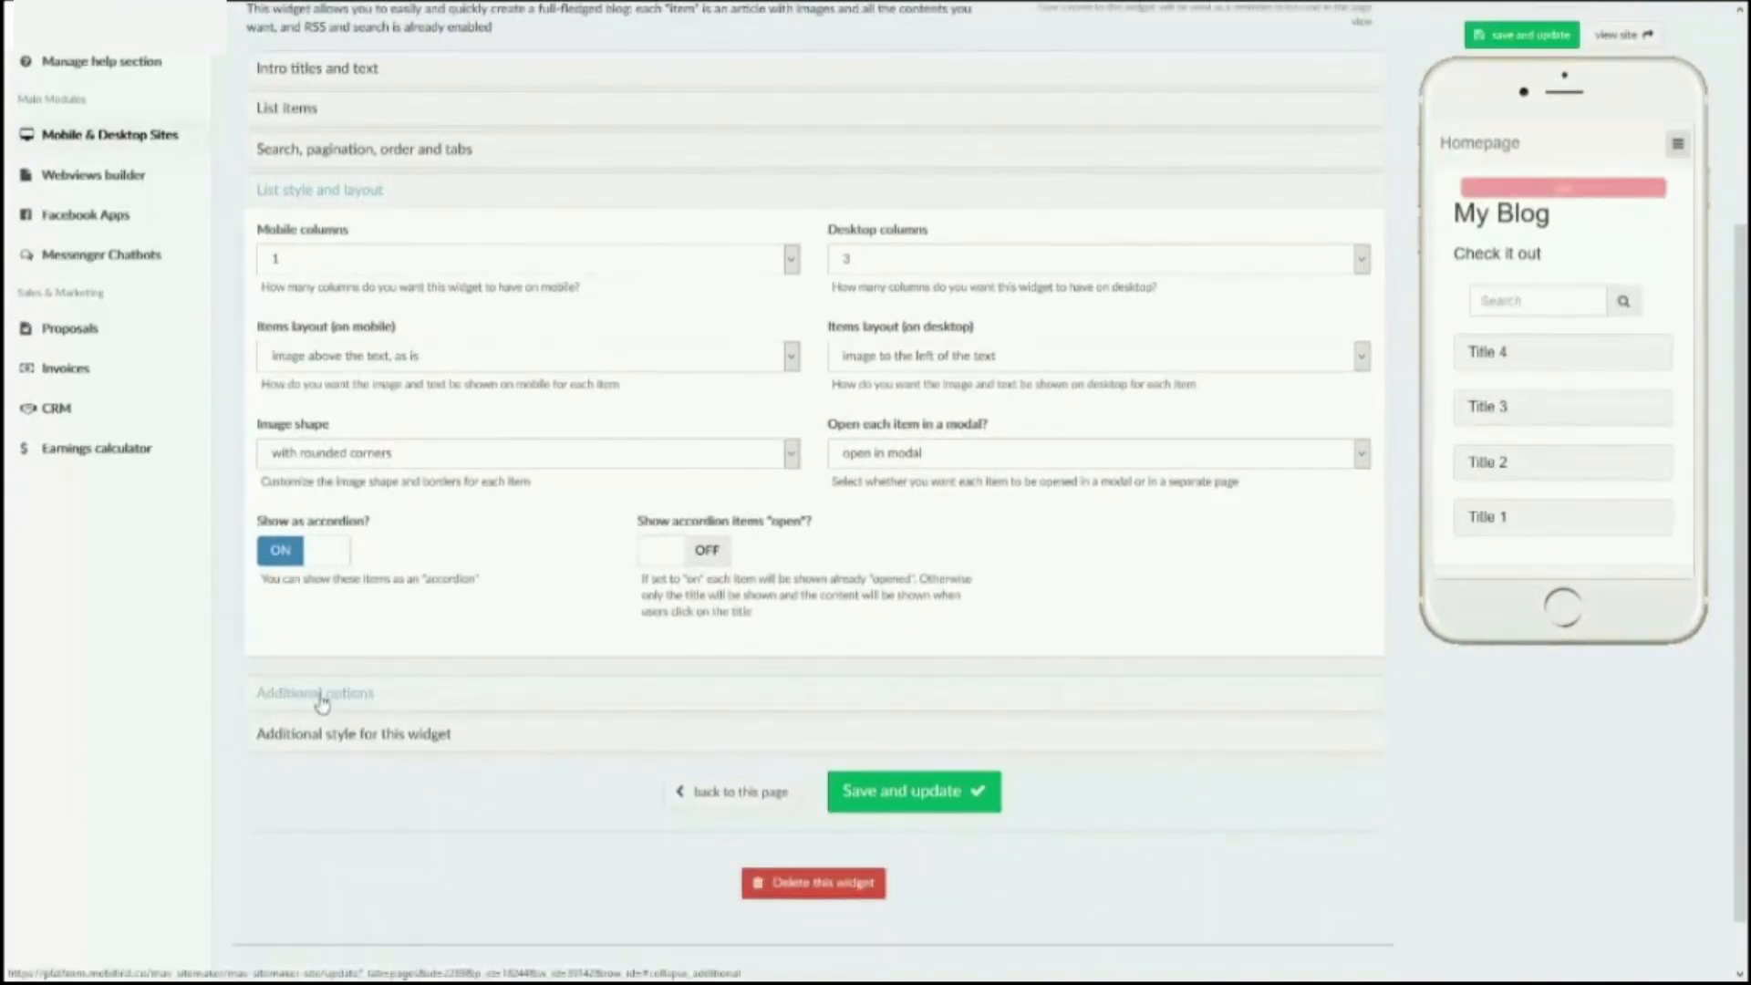
click(318, 695)
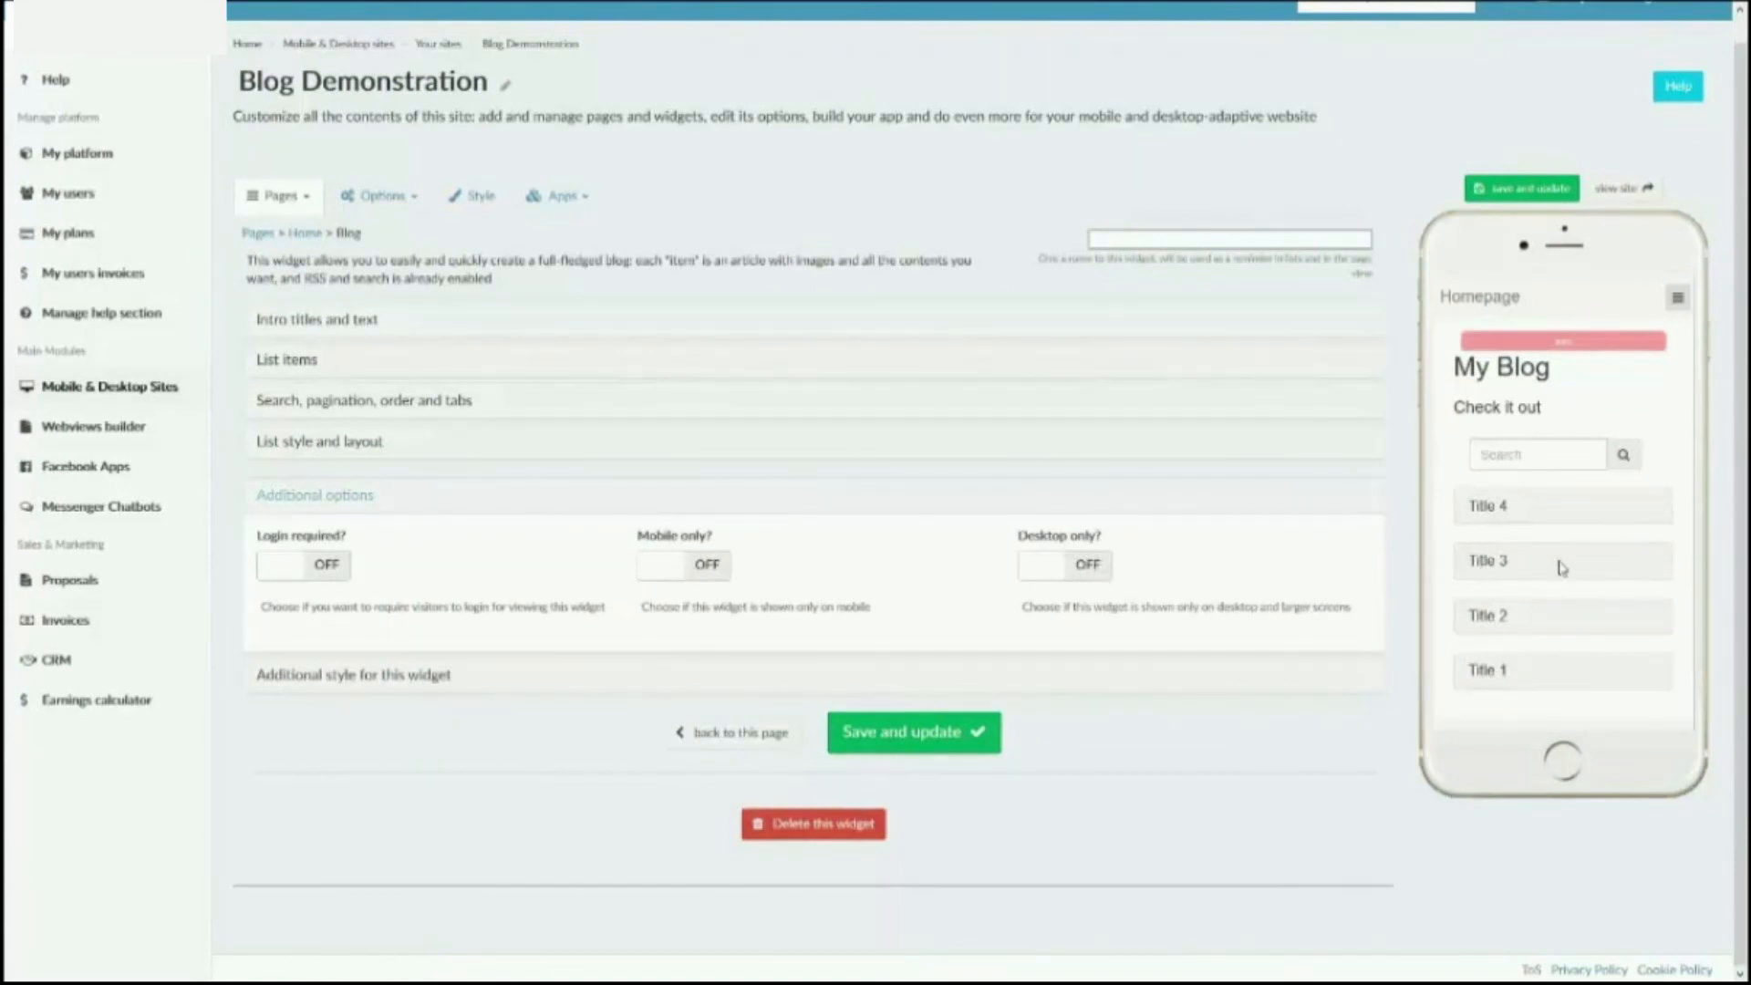
- Look through the widget's additional style settings, covering desktop space, margins, custom class, background and animations
click(397, 675)
scroll(406, 670, down, 3)
scroll(412, 668, down, 3)
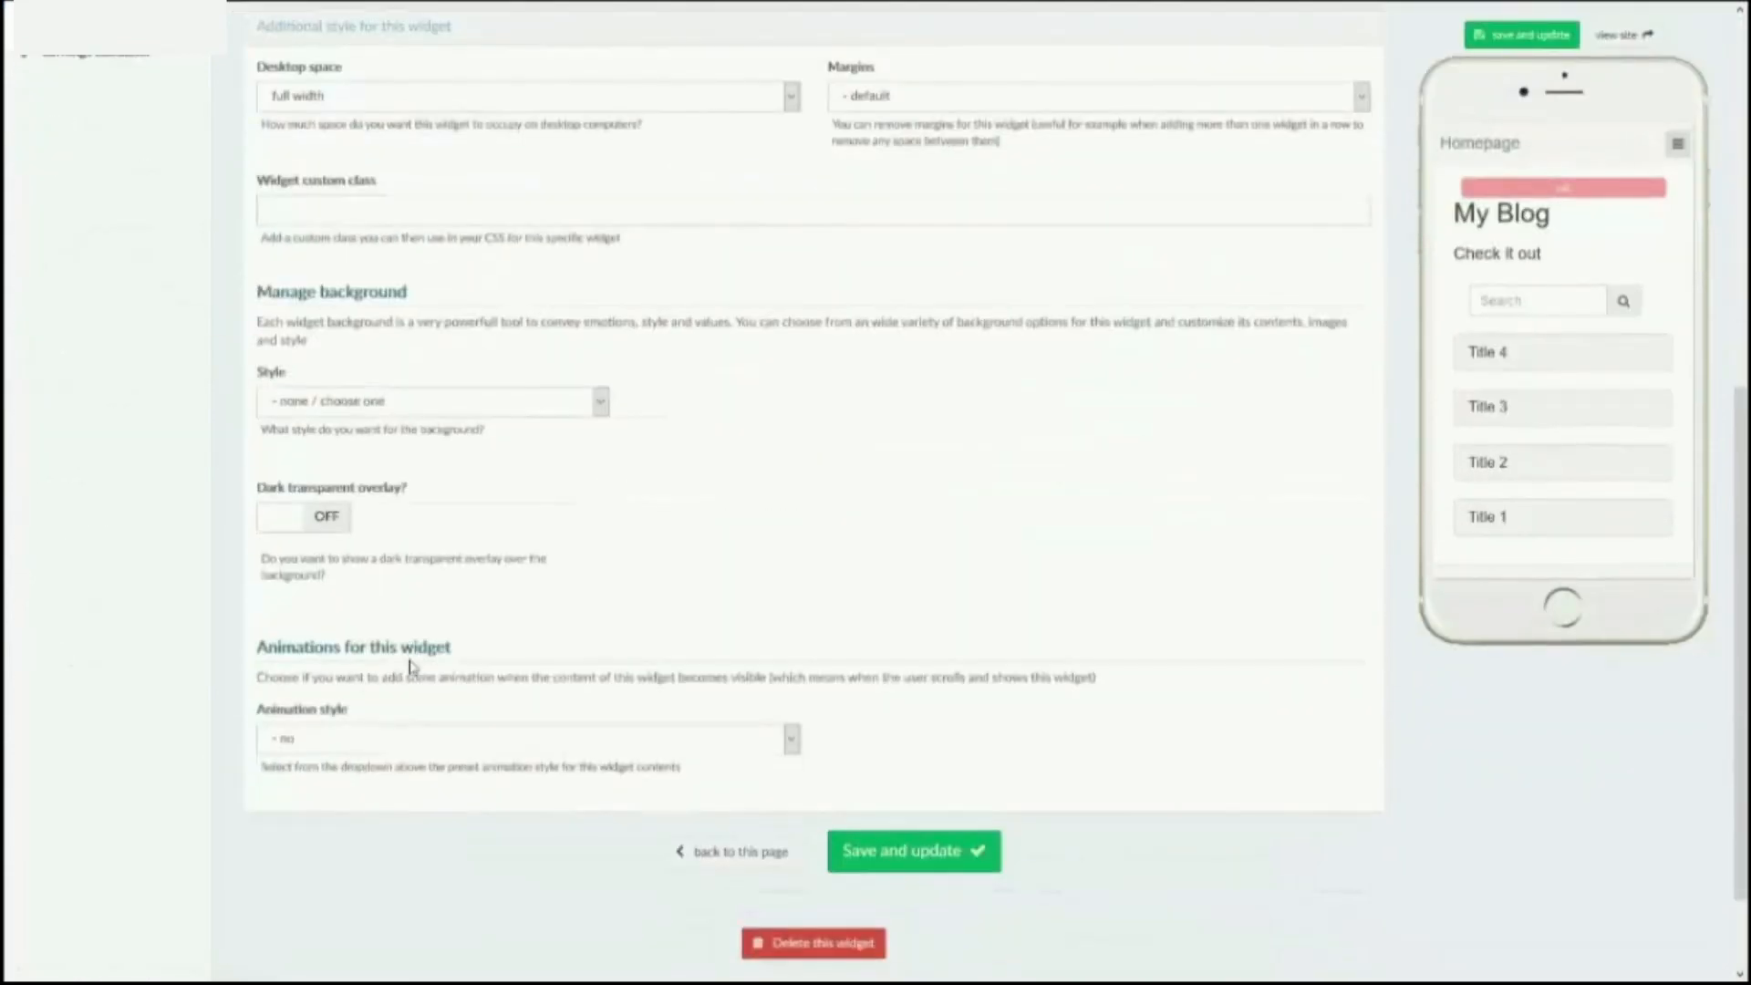
scroll(411, 665, up, 2)
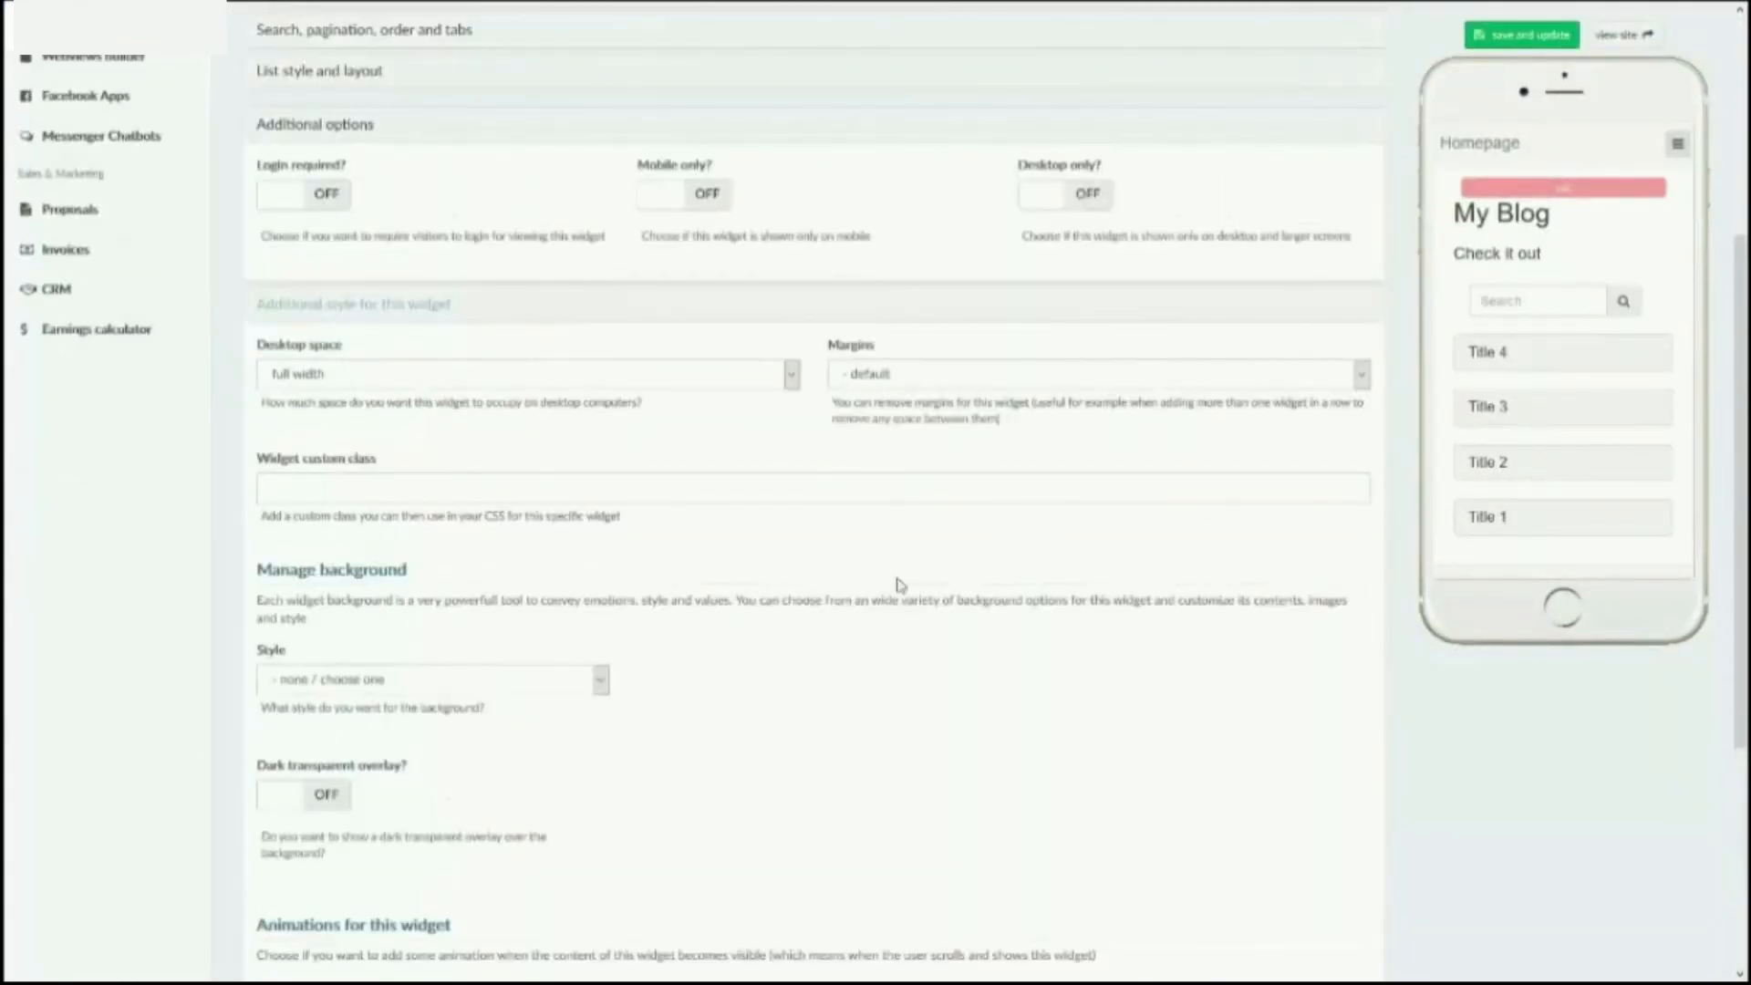
scroll(901, 585, down, 2)
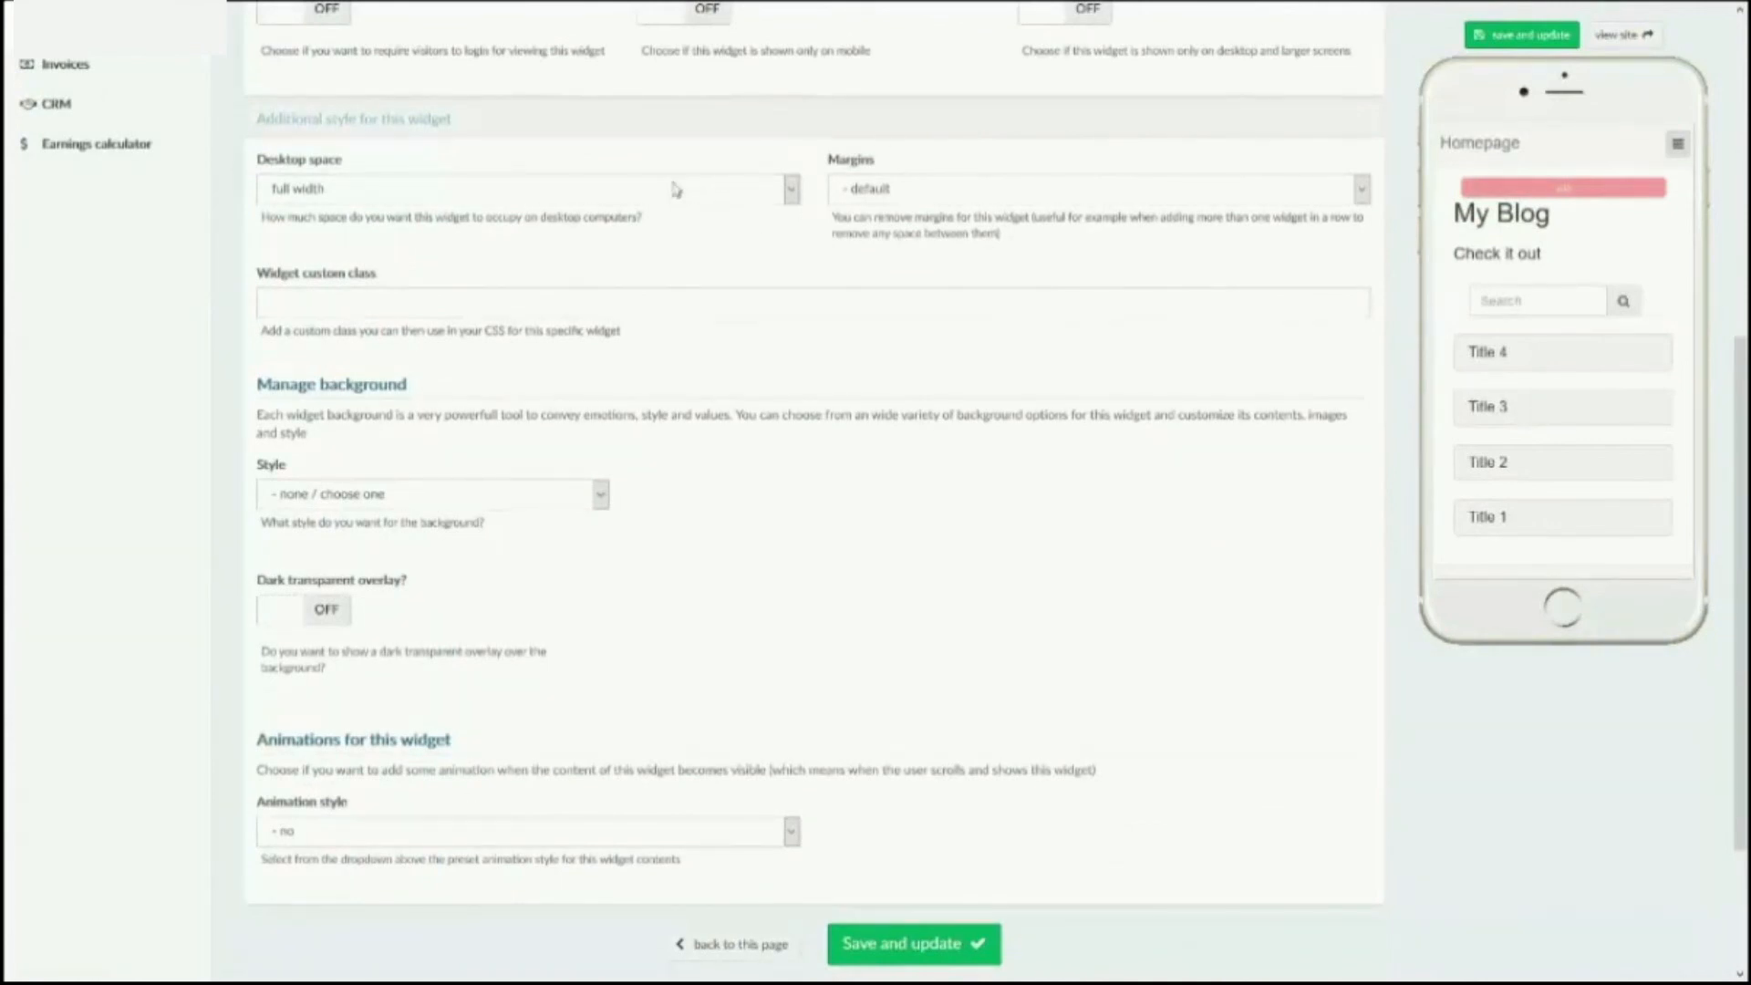
scroll(675, 189, up, 5)
scroll(882, 412, up, 1)
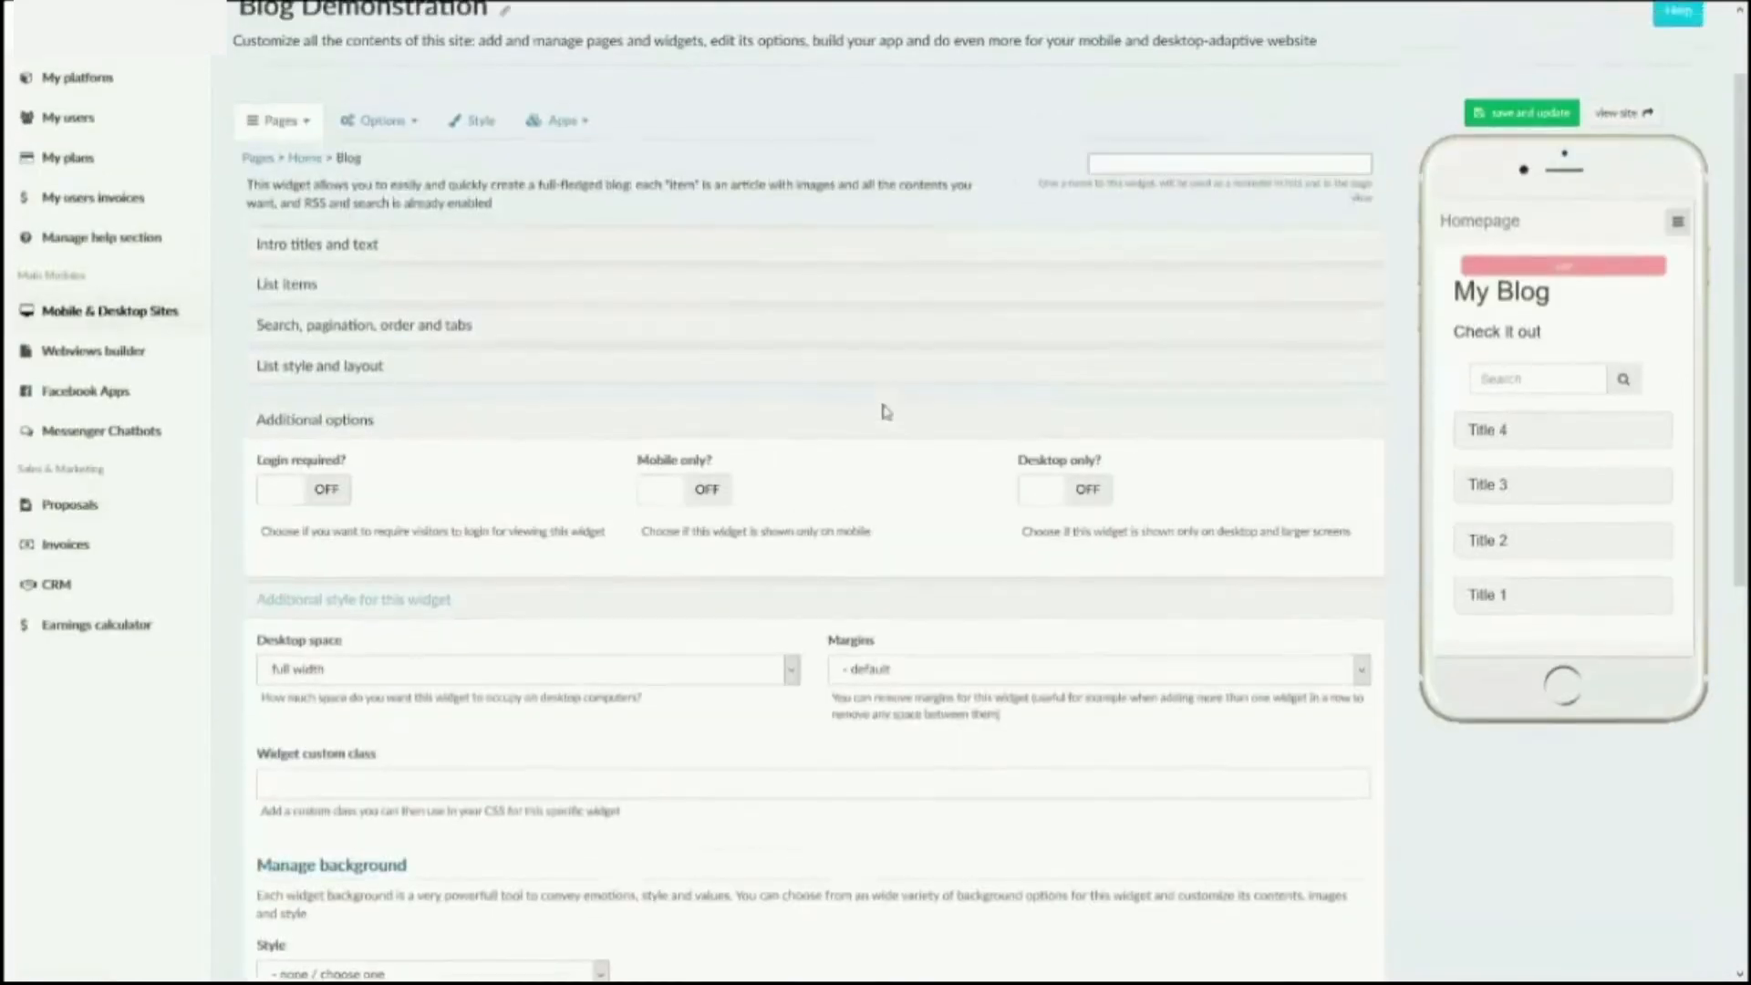
- Review the list items and the search, pagination, order and tabs settings, and return to the list items
click(306, 391)
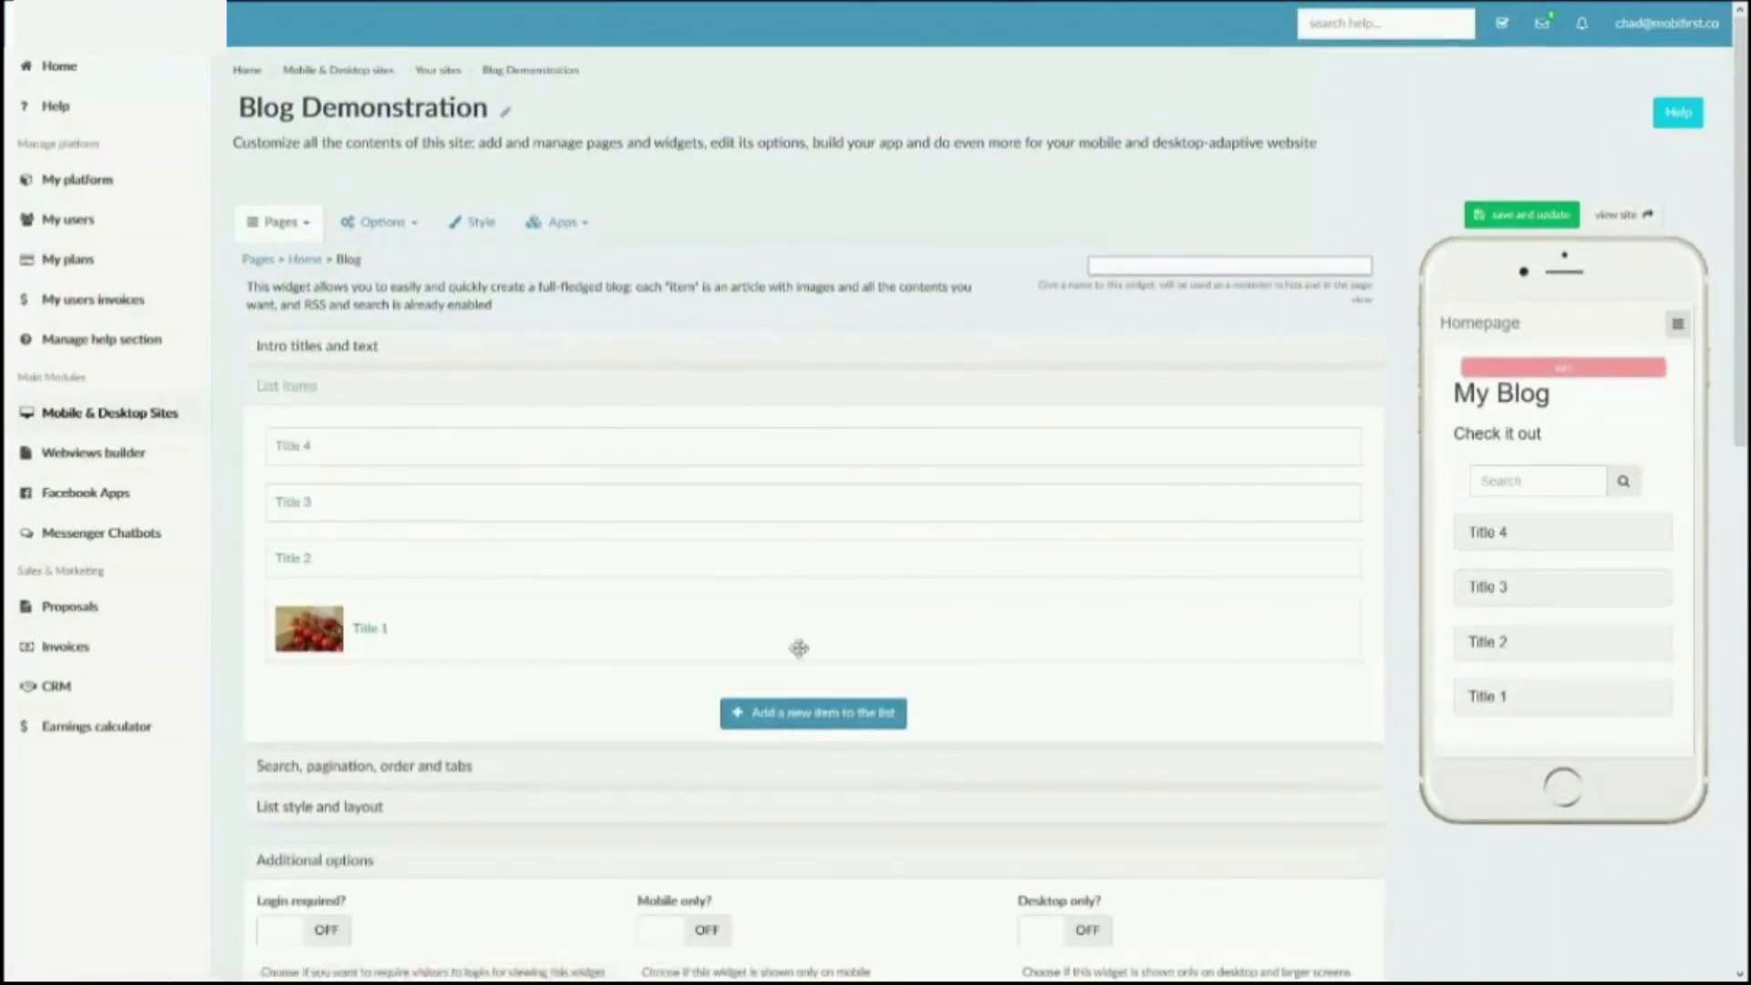
key(F11)
click(285, 766)
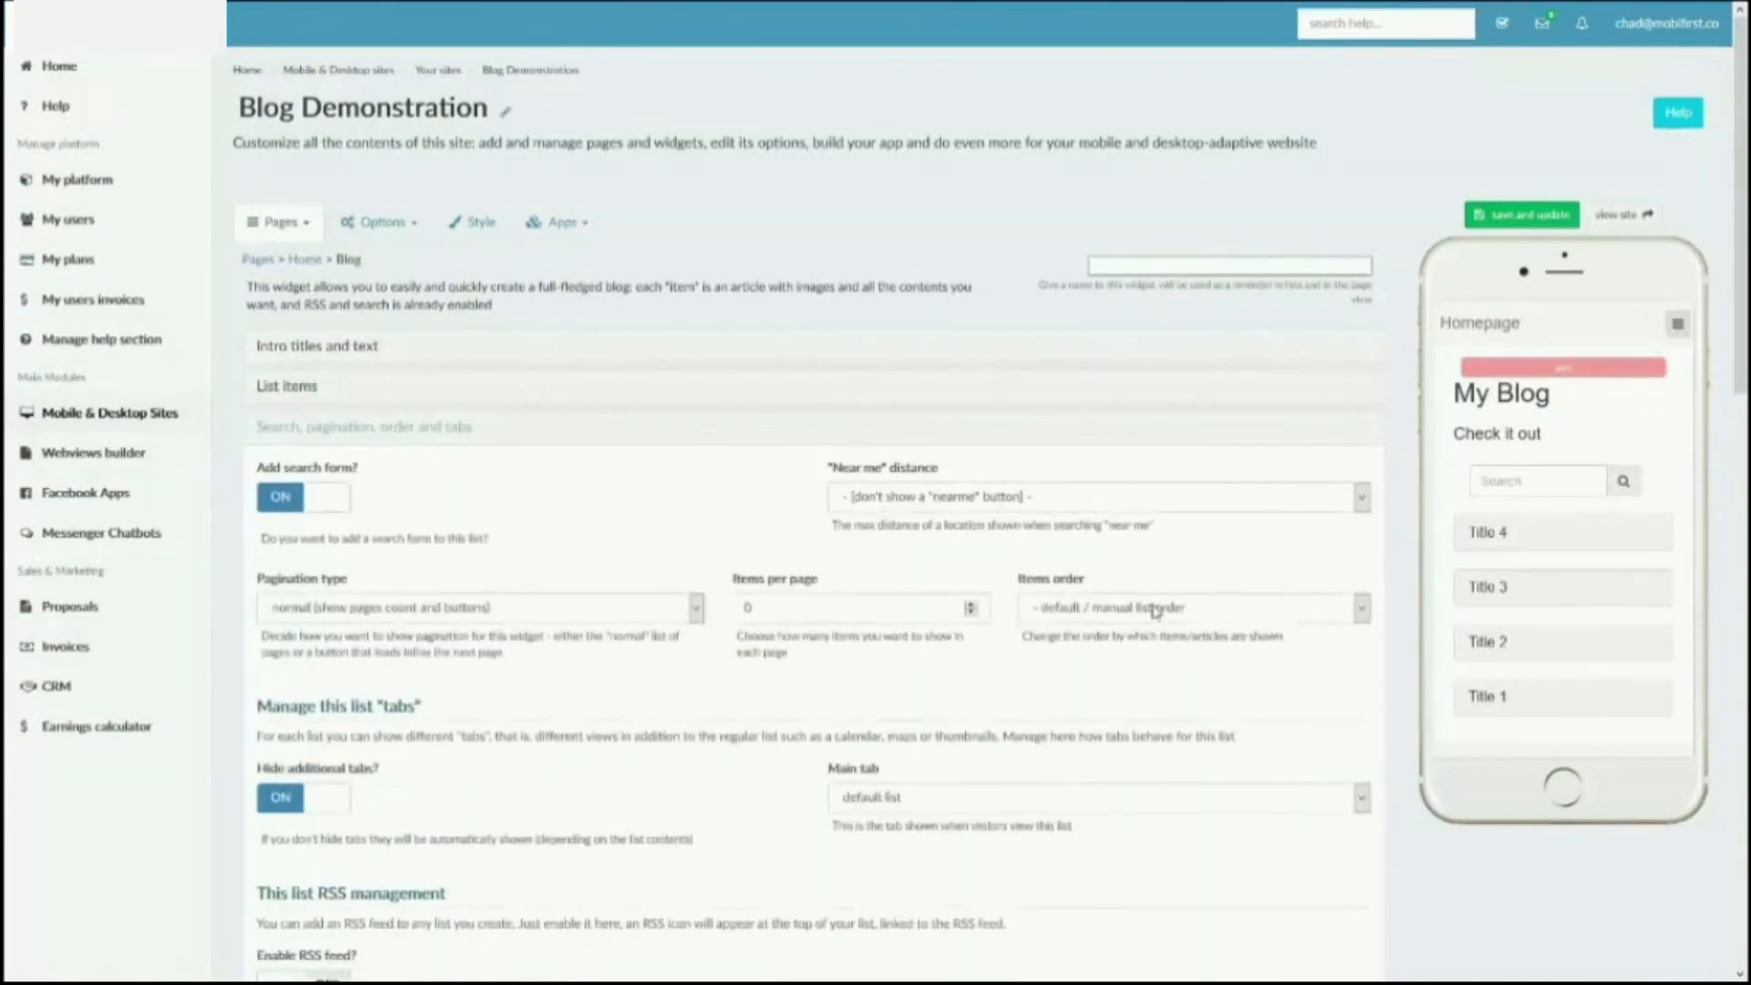
click(258, 387)
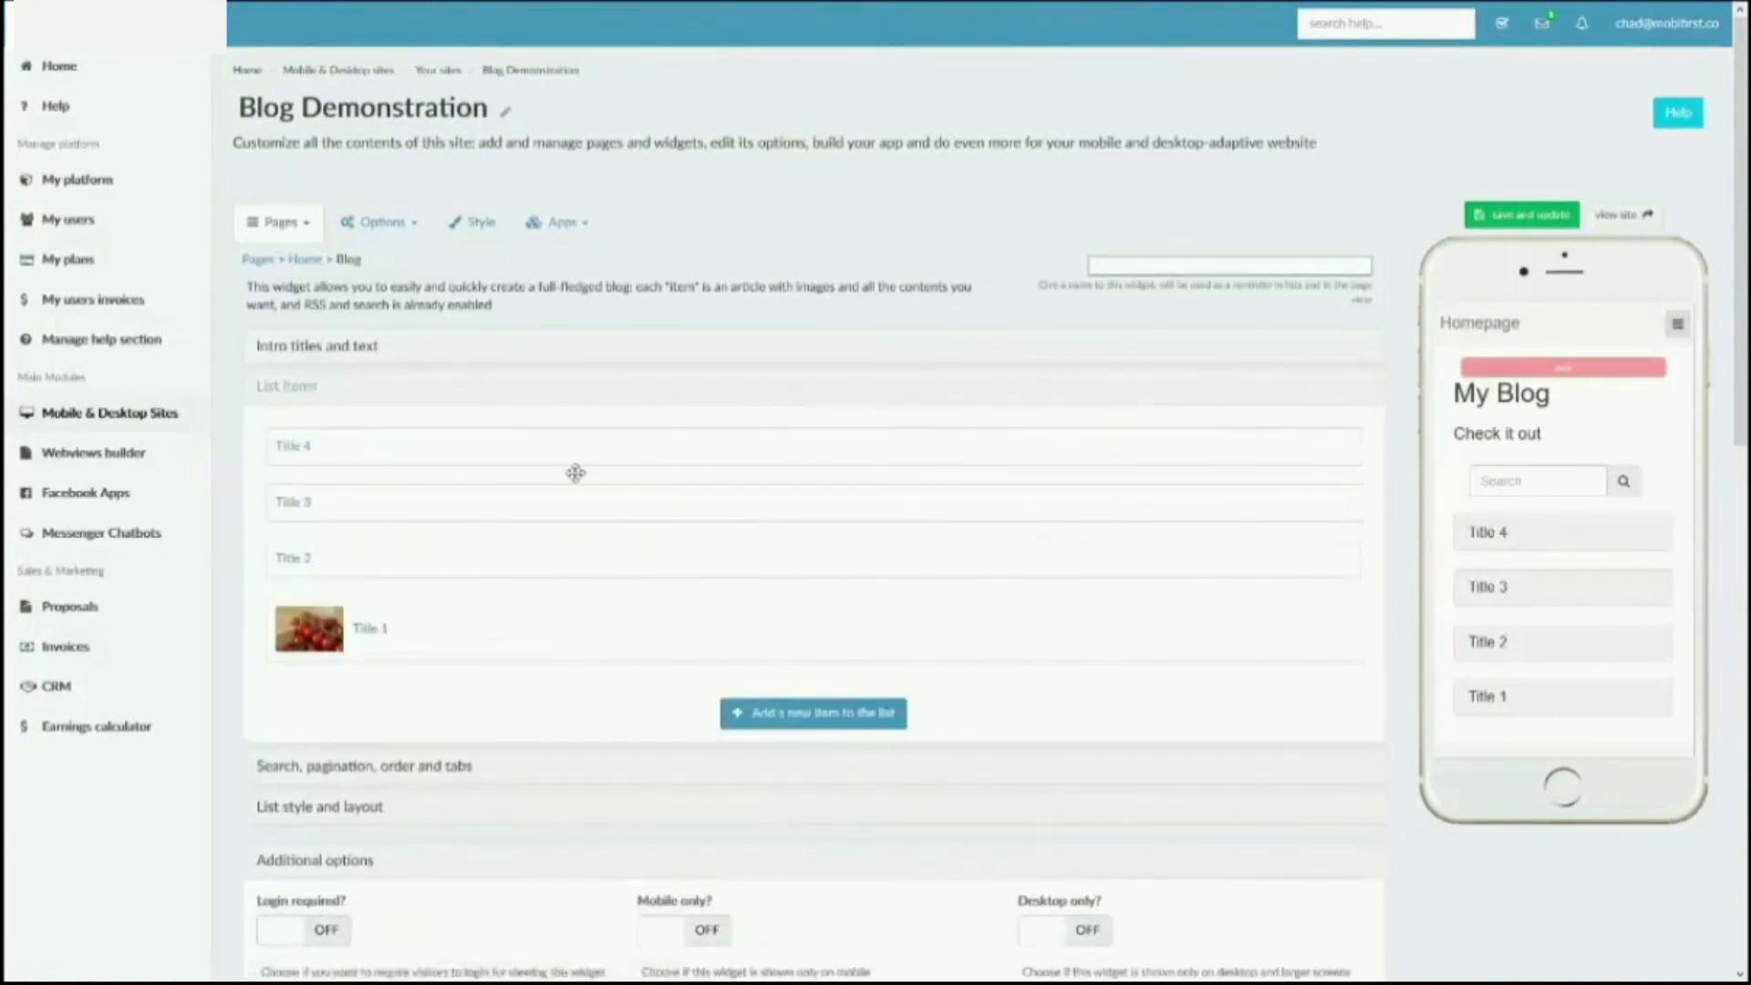